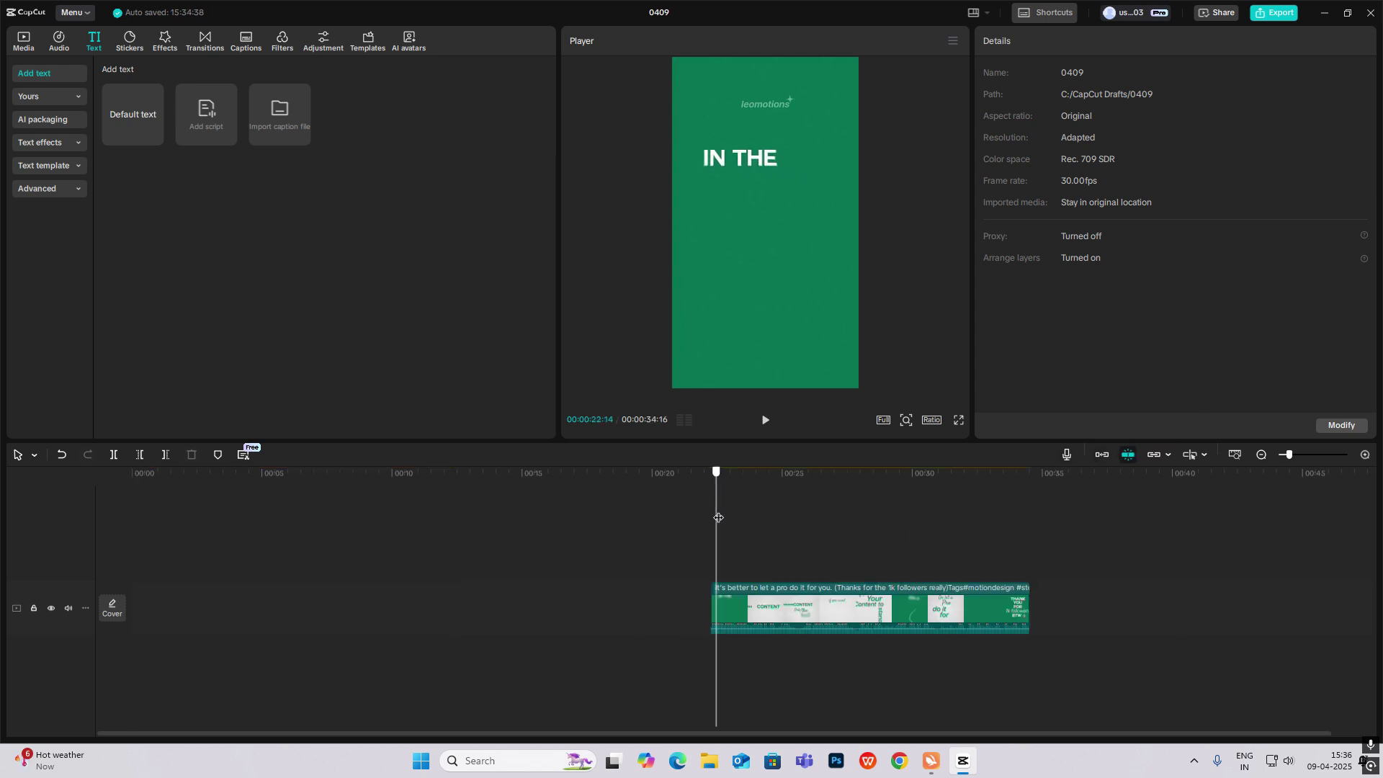
Add a default text clip at the start of the timeline and replace its content with a solid square symbol (■)
left_click_drag(716, 526, 736, 526)
left_click(711, 510)
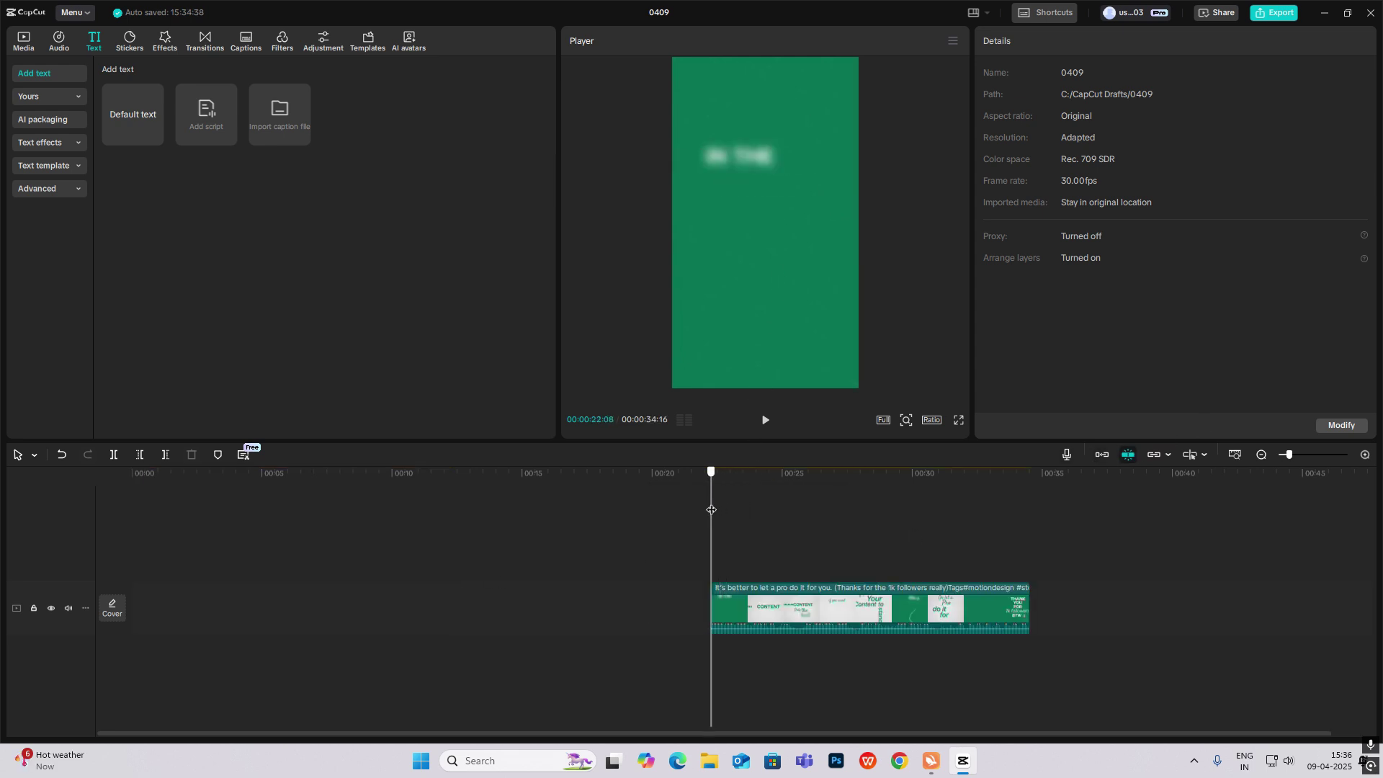
left_click_drag(137, 119, 158, 537)
left_click(163, 536)
left_click(164, 568)
key("super+period")
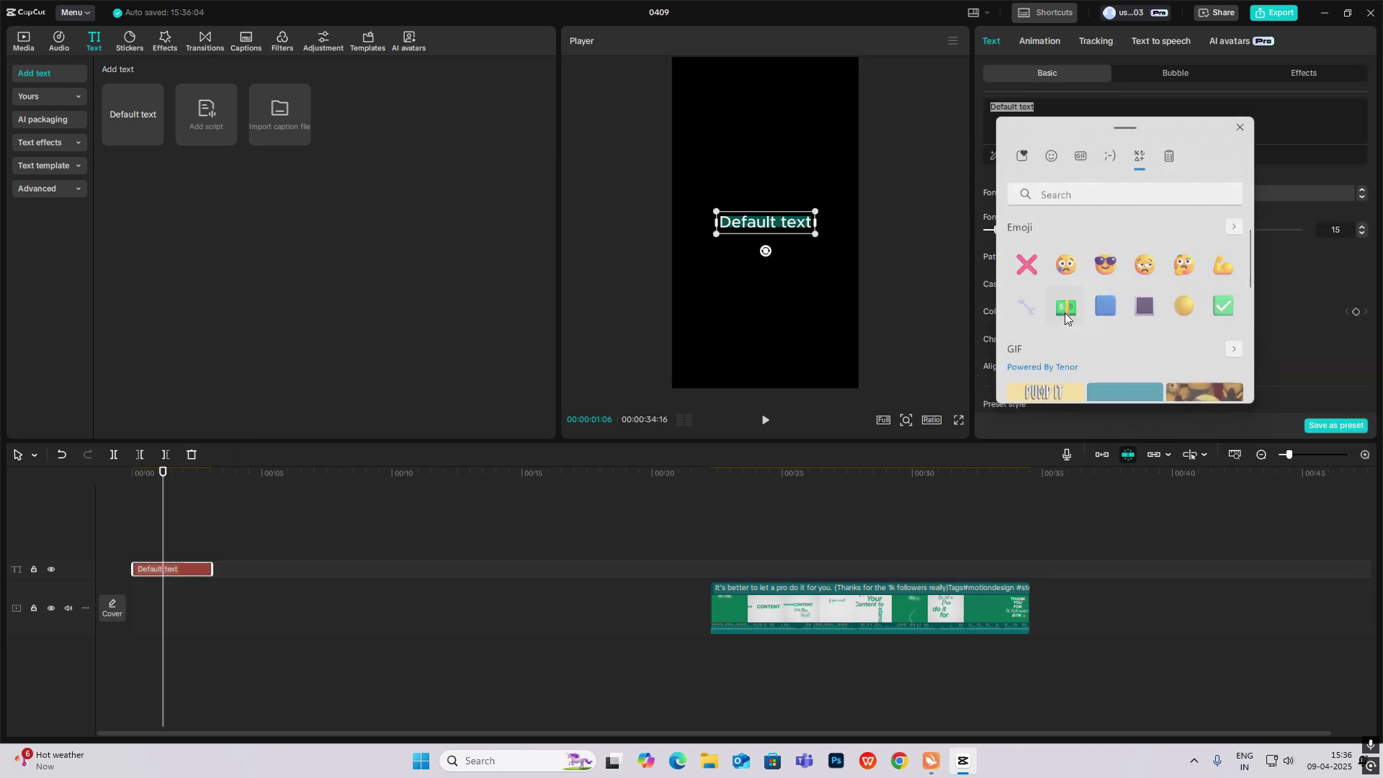
left_click(1139, 156)
left_click(1025, 233)
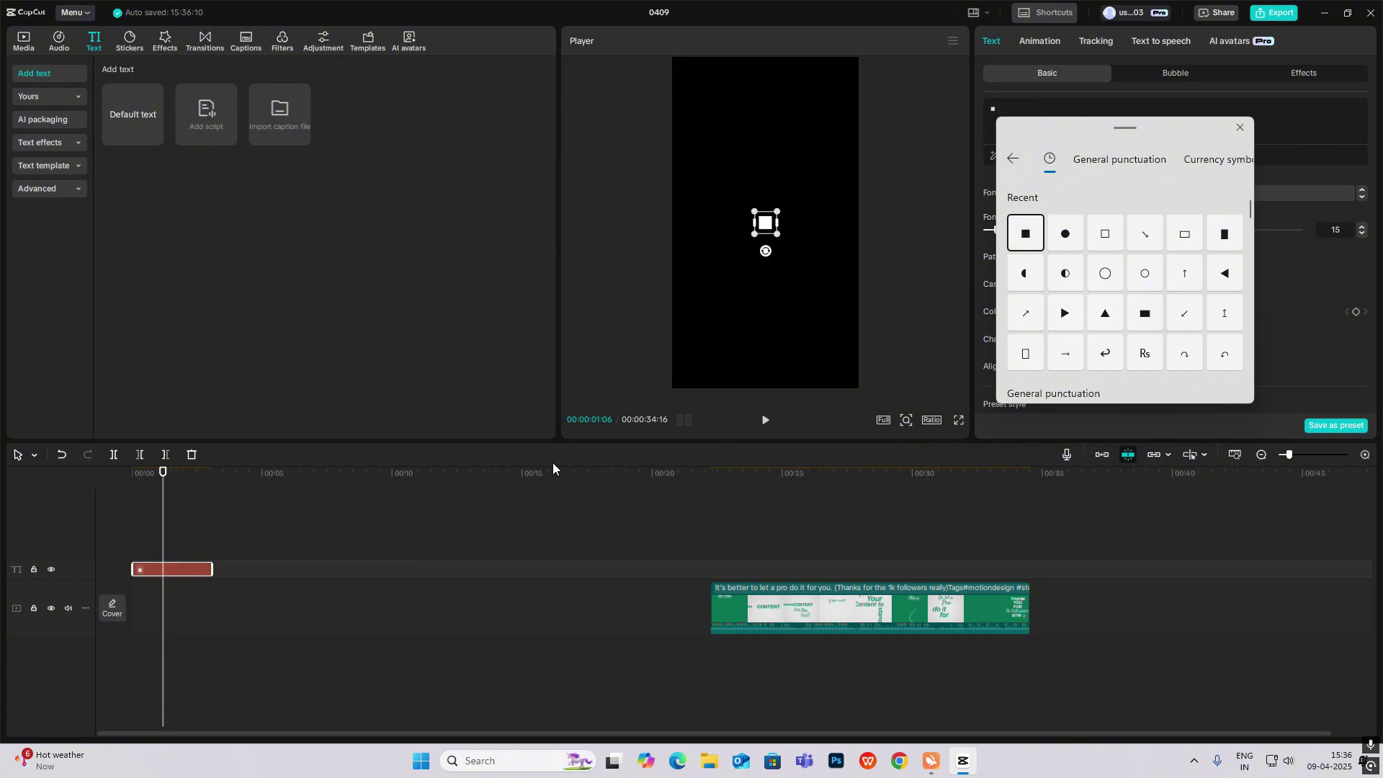
Set the square text's font size to 300 and scale it up until it fills the whole frame
left_click(190, 566)
left_click_drag(997, 230, 1297, 231)
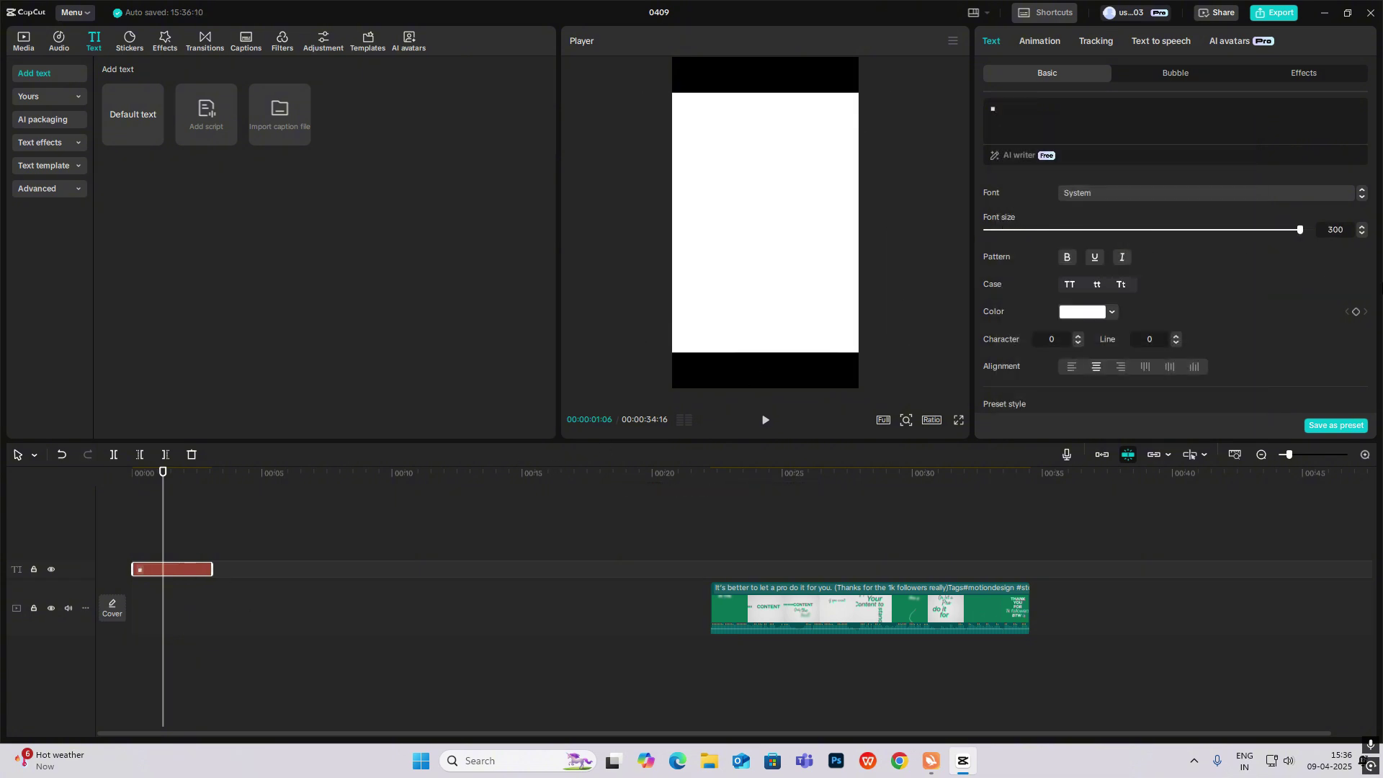
scroll(1044, 300, "down", 3)
scroll(1044, 288, "down", 2)
scroll(1044, 219, "up", 1)
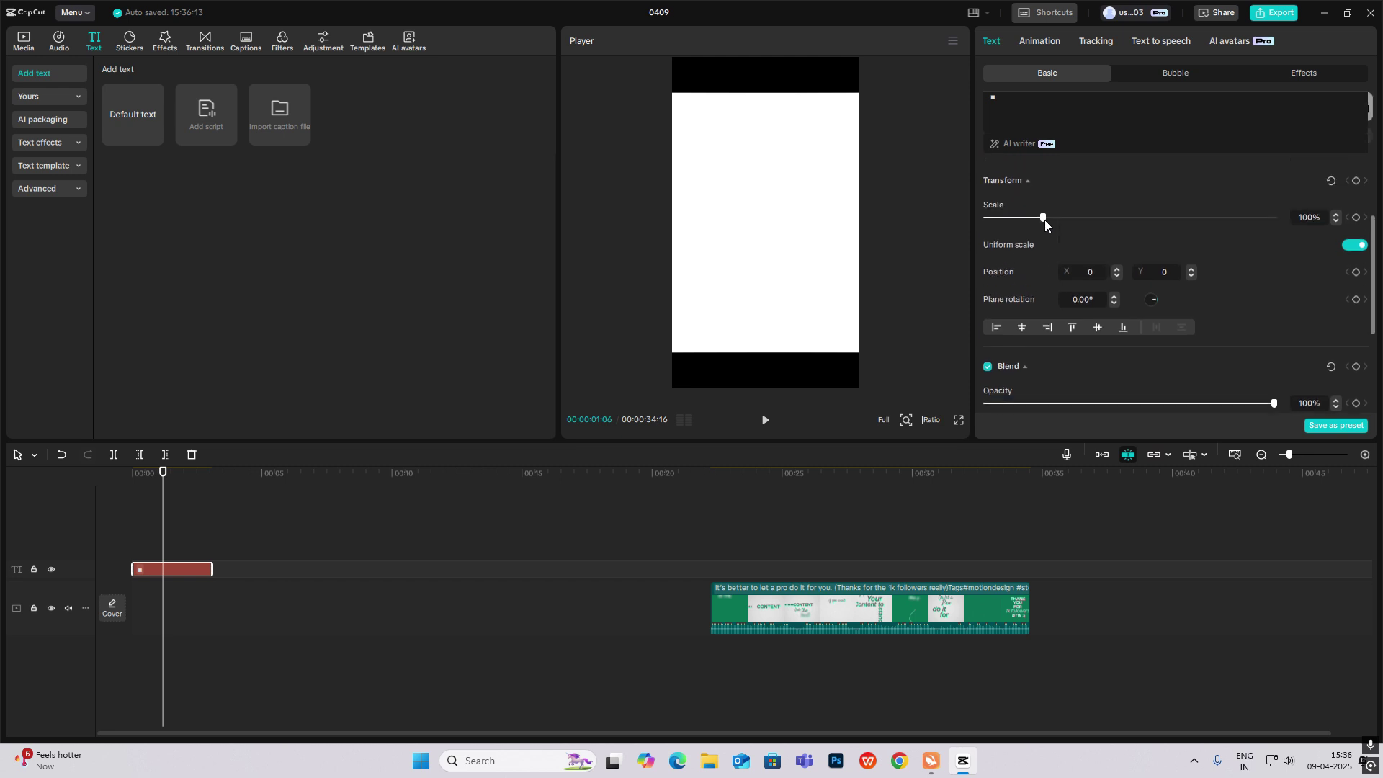
left_click_drag(1044, 217, 1187, 217)
Move the reference video clip earlier on the timeline so it starts just after the square text clip
left_click_drag(757, 605, 238, 604)
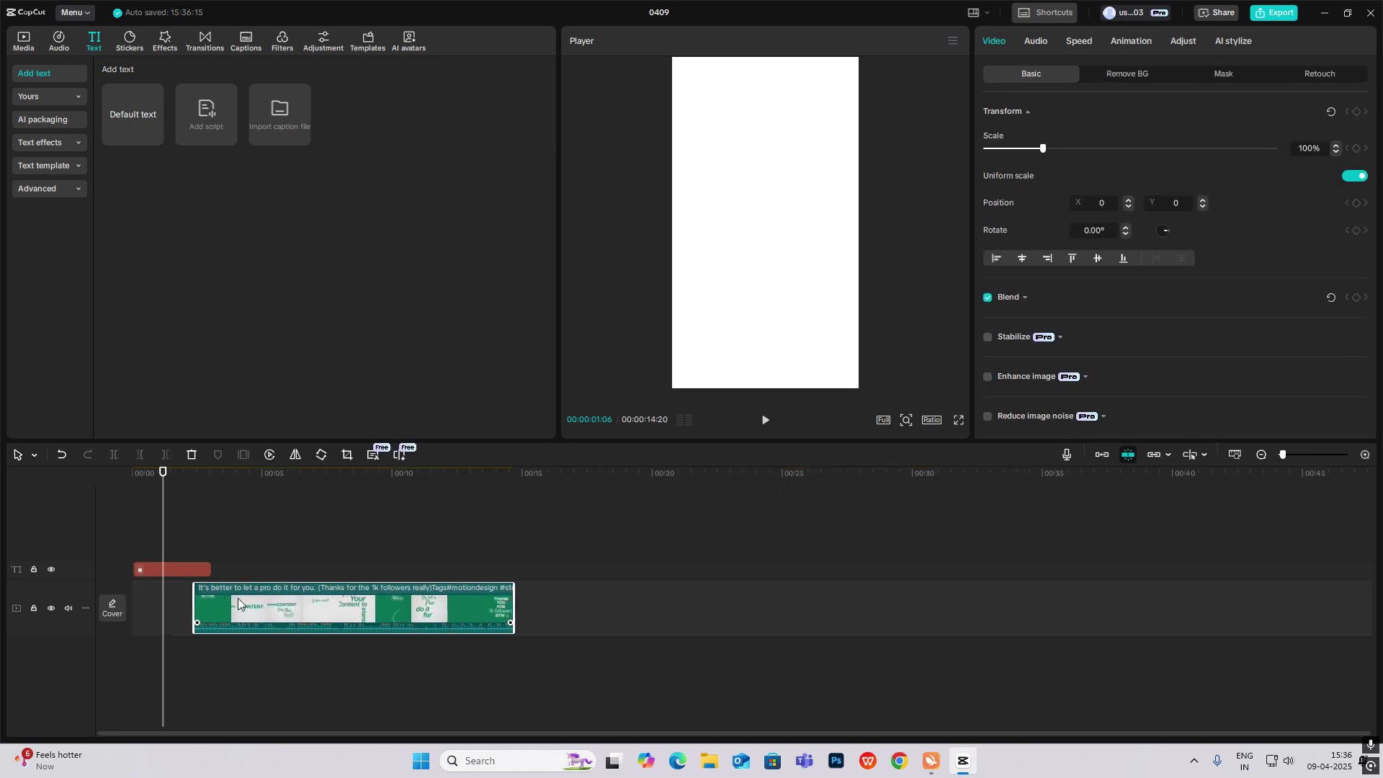
left_click(204, 574)
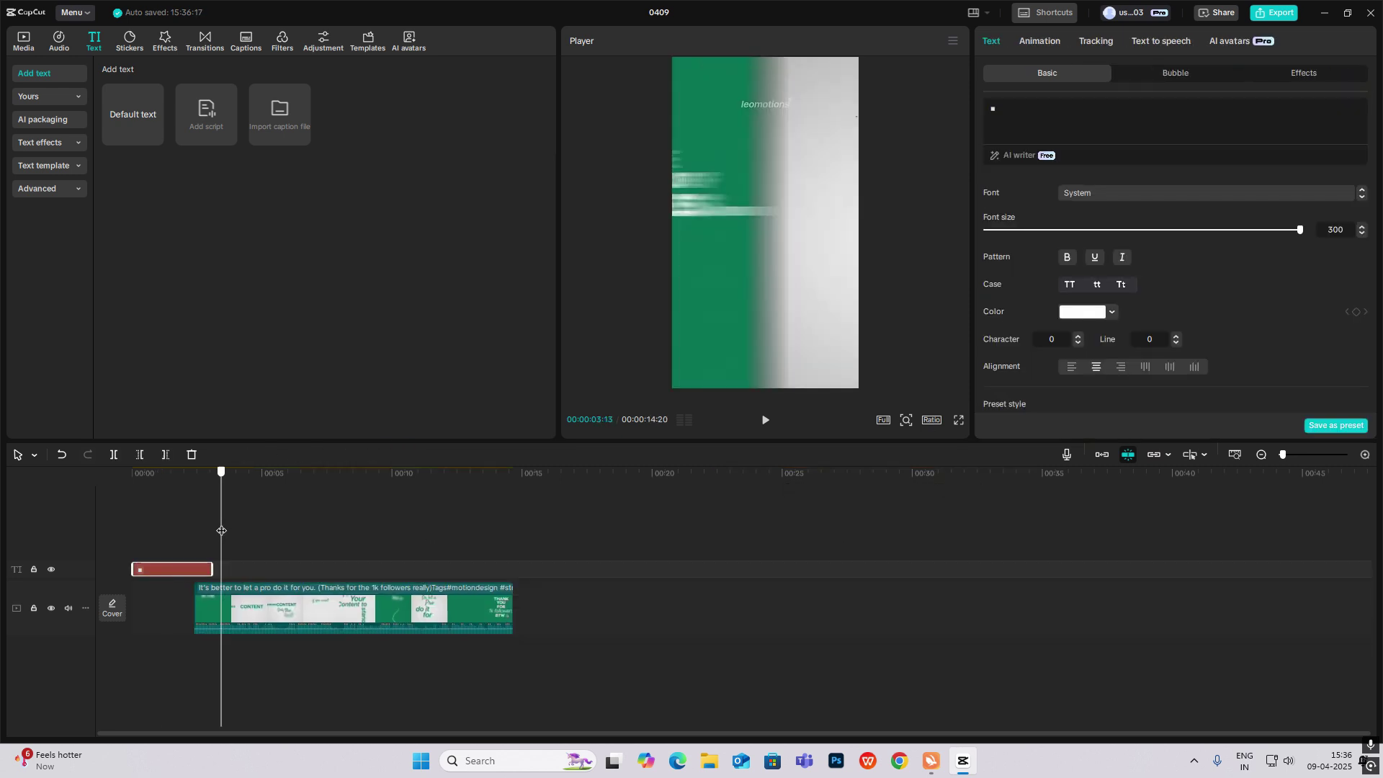
left_click_drag(263, 587, 285, 589)
Recolor the square text clip with the green background color sampled from the reference video
left_click(207, 567)
key("space")
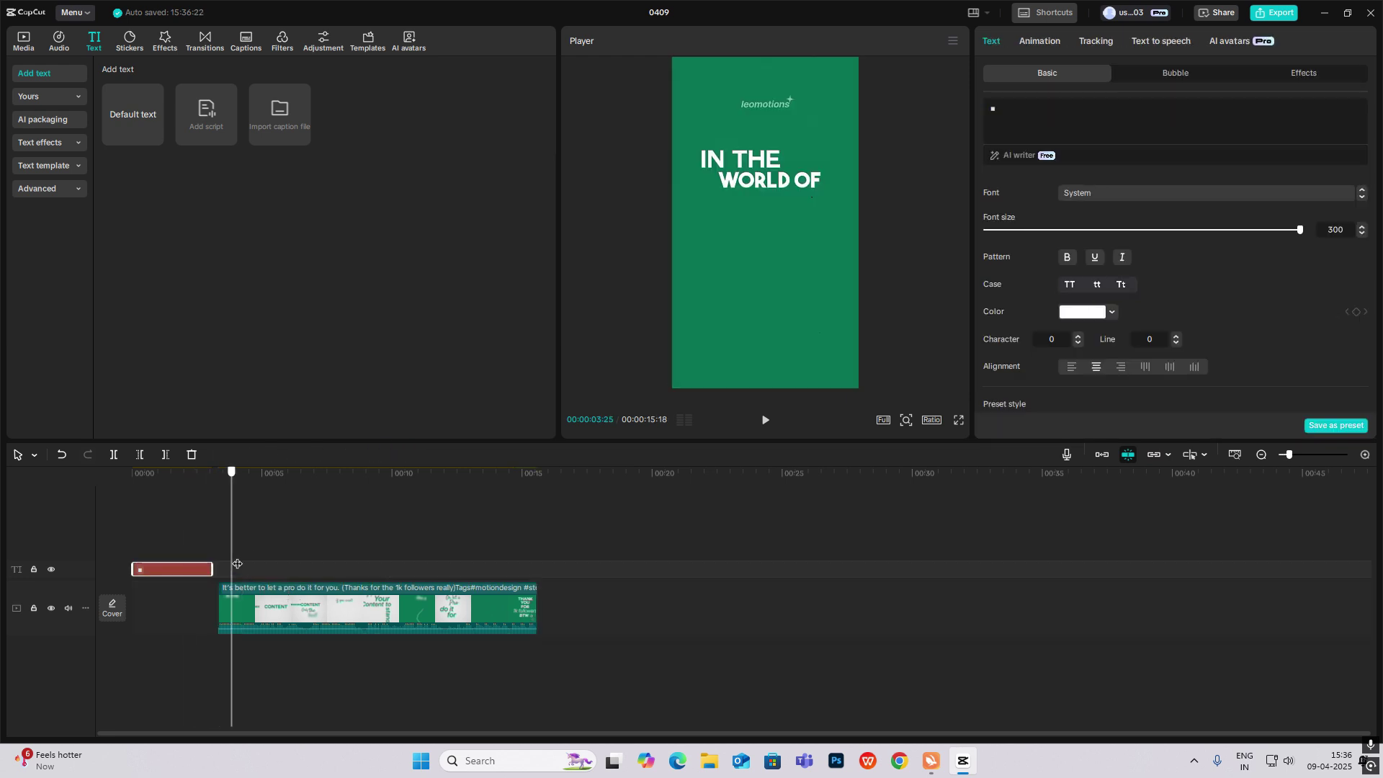
key("space")
left_click(1091, 314)
left_click(1033, 436)
left_click(745, 279)
left_click(167, 526)
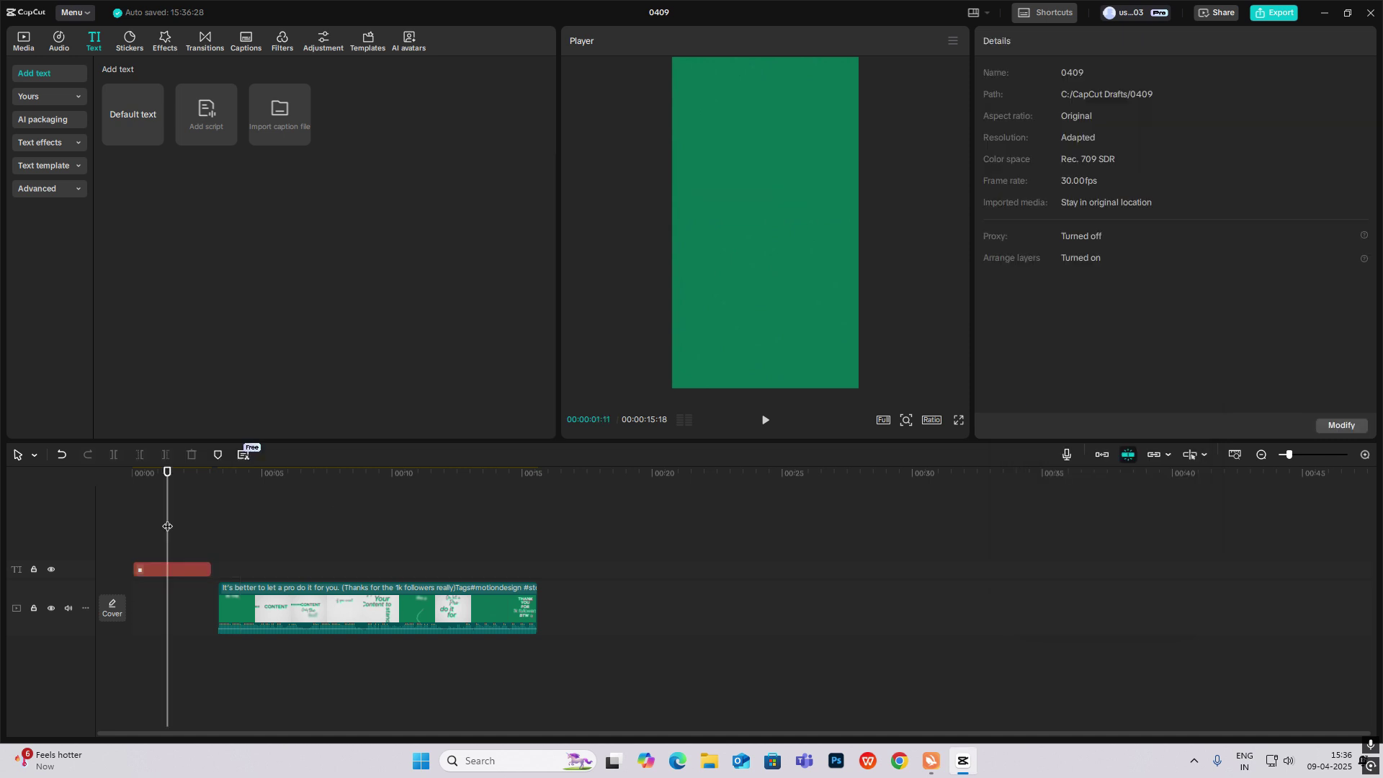
Add a text clip reading "IN THE" above the green background clip and set its font to Rubik
left_click_drag(267, 561, 237, 583)
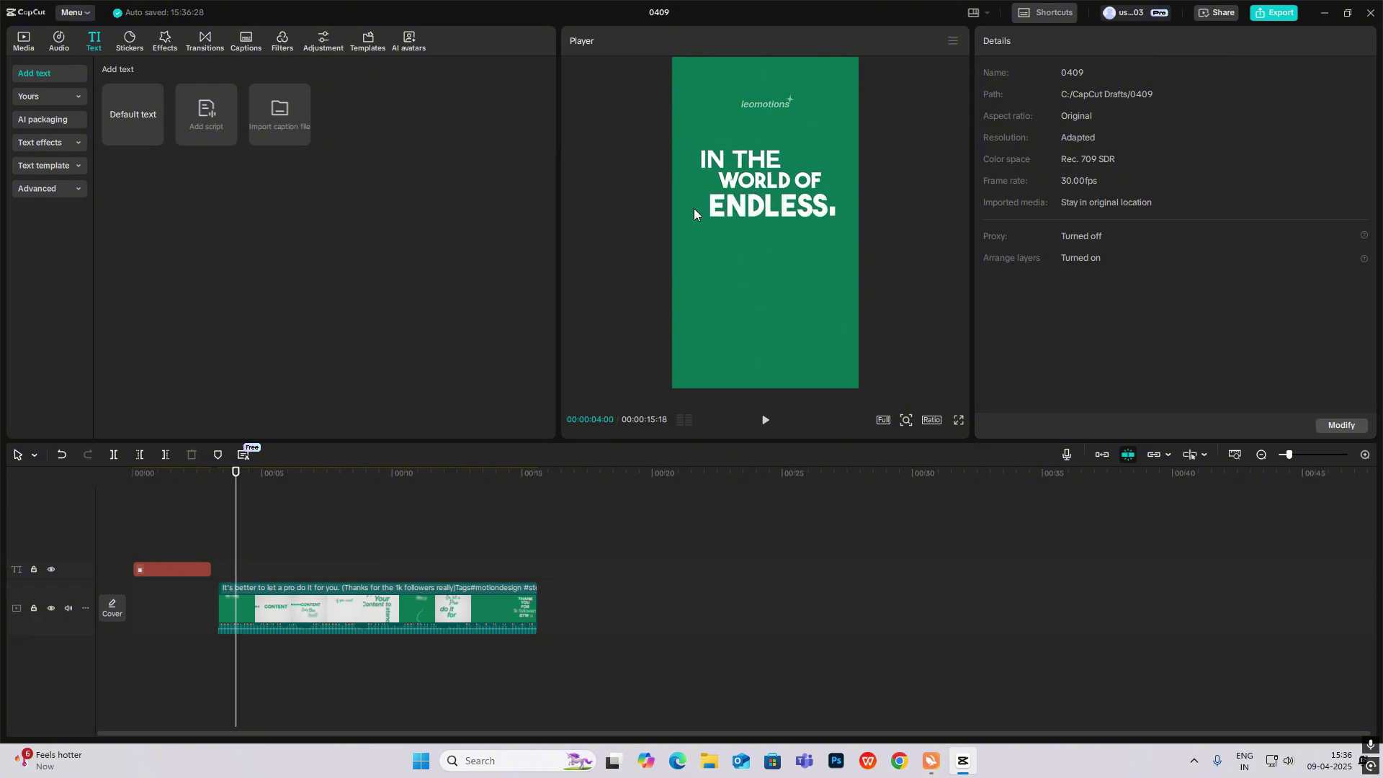
left_click(165, 520)
left_click_drag(133, 115, 137, 404)
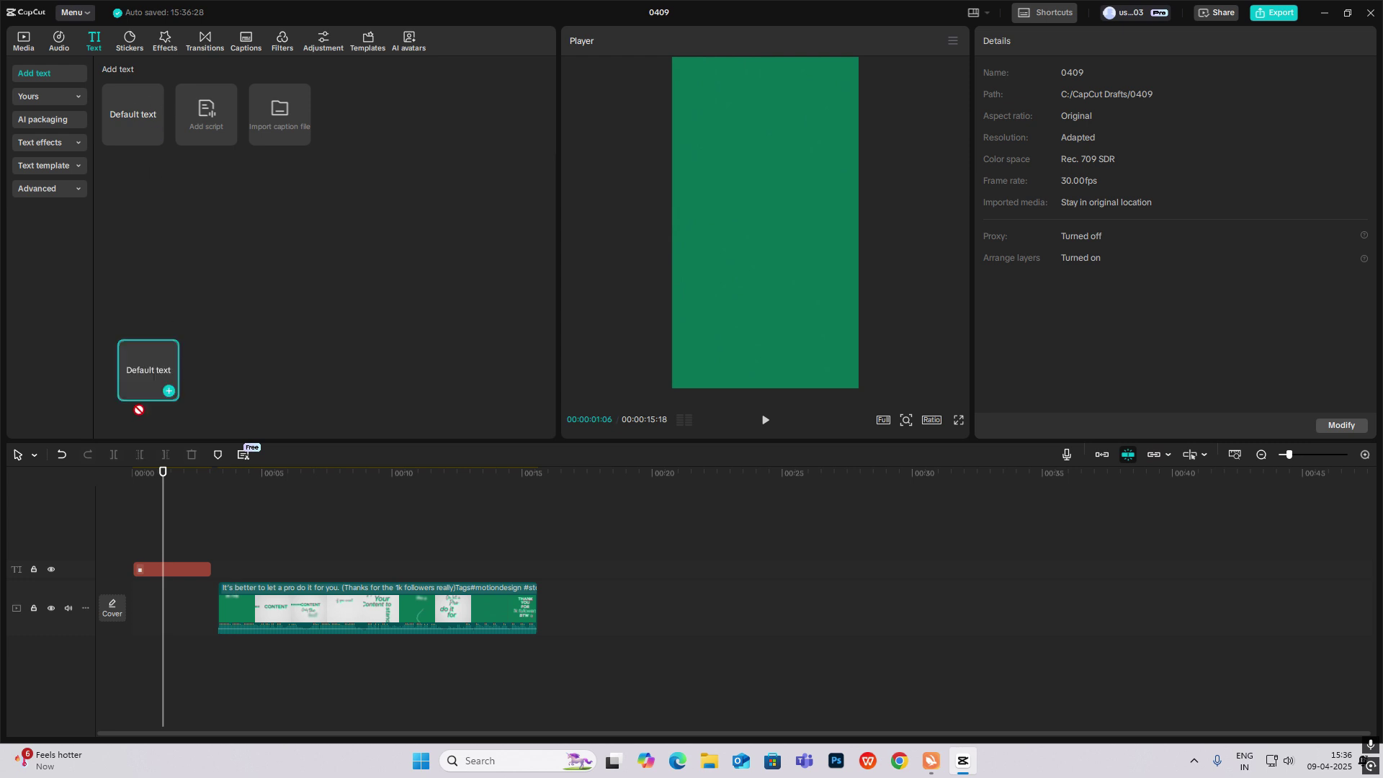
left_click(1101, 190)
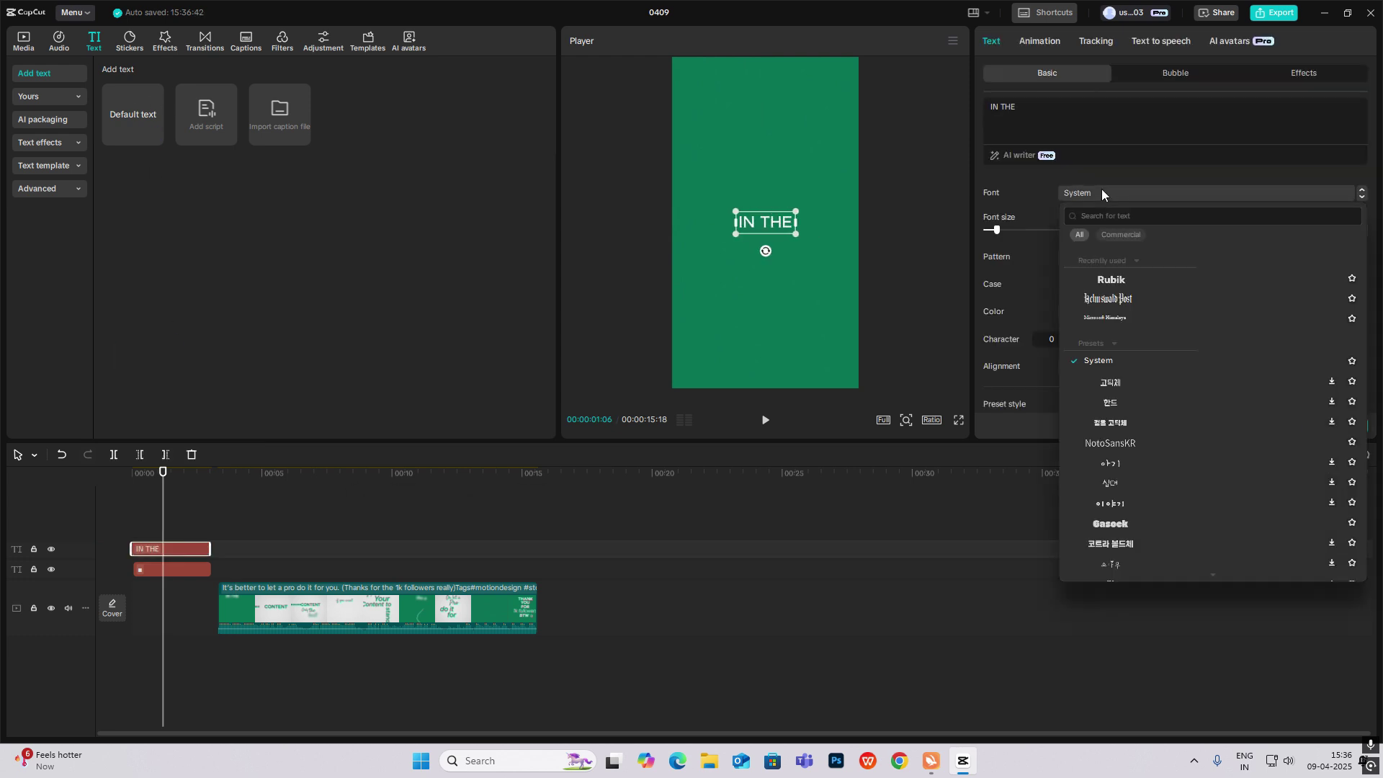
left_click(1111, 279)
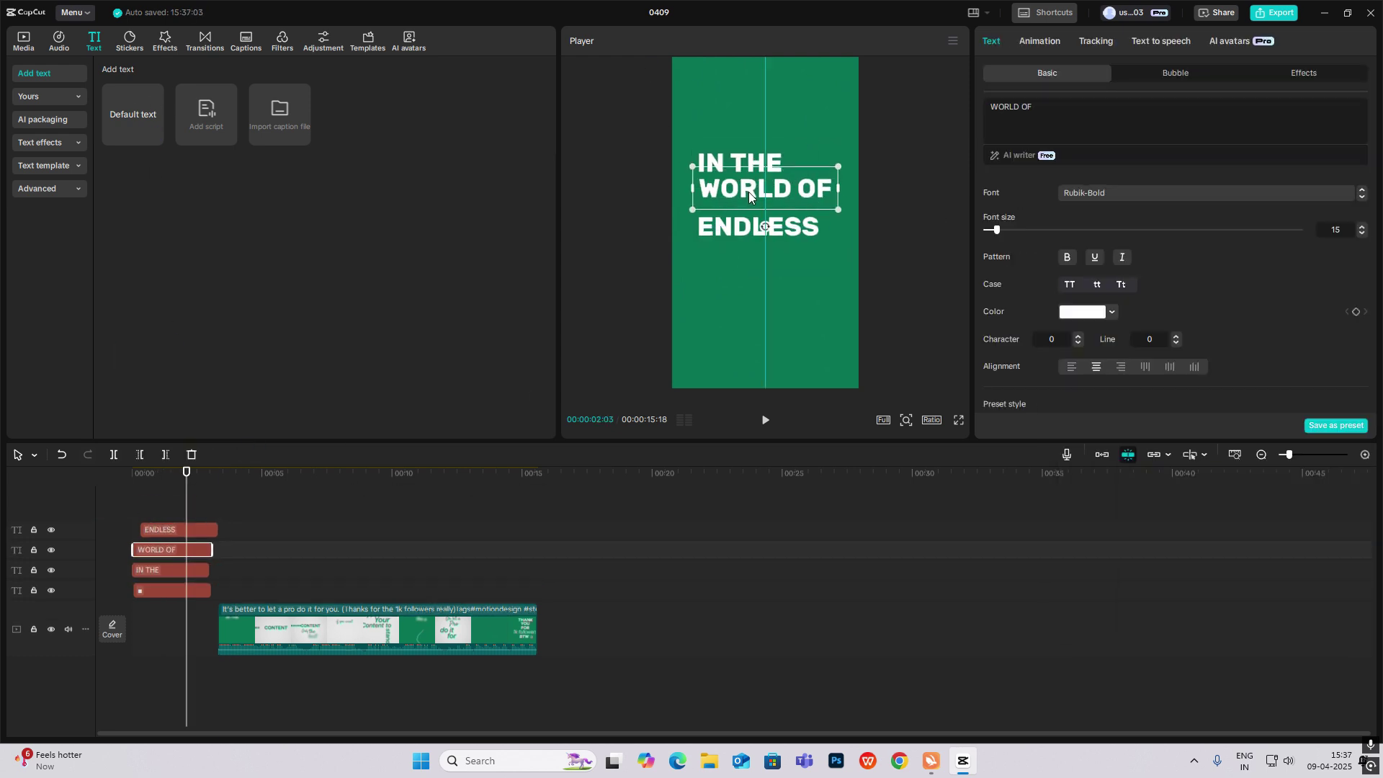
Stack the WORLD OF and ENDLESS lines closely beneath IN THE and align their clips with the start of the timeline
left_click(812, 261)
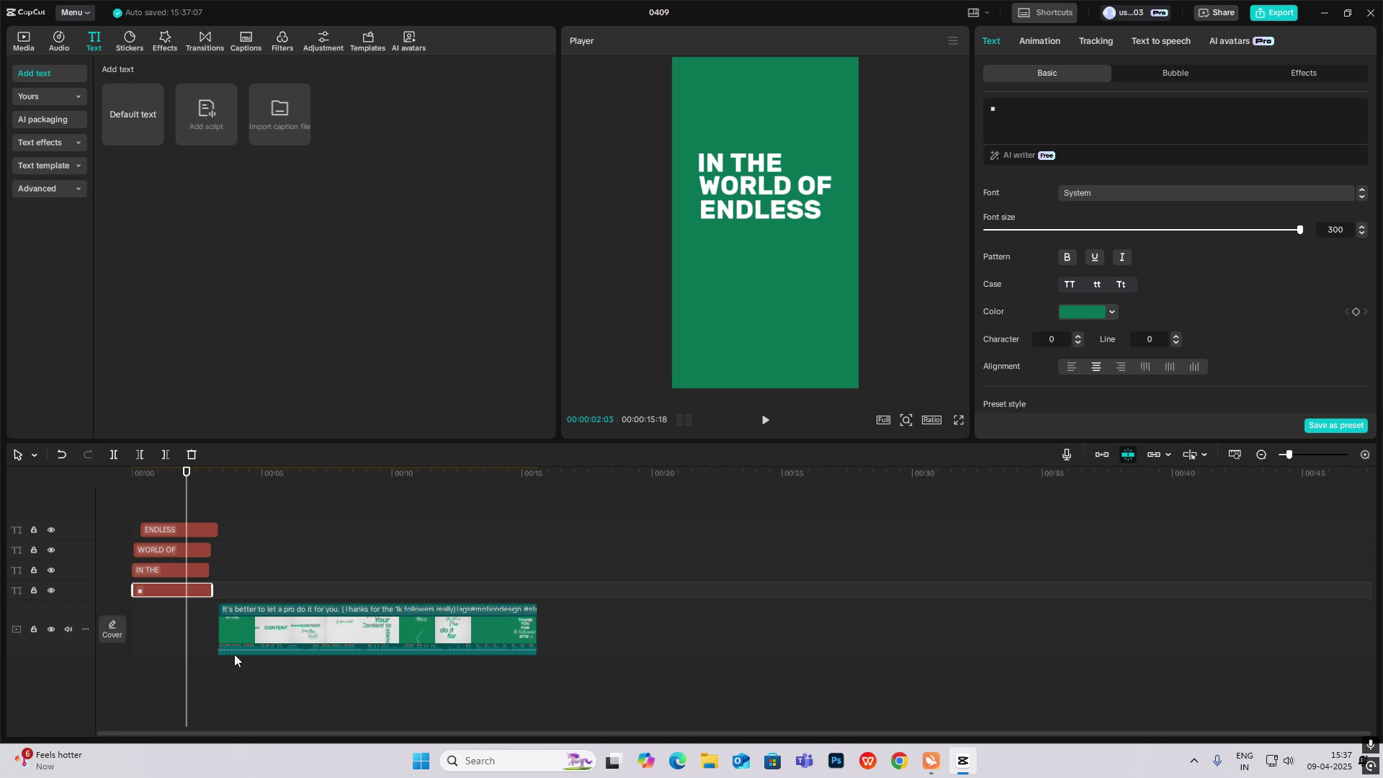
left_click_drag(158, 533, 101, 532)
left_click_drag(231, 570, 240, 588)
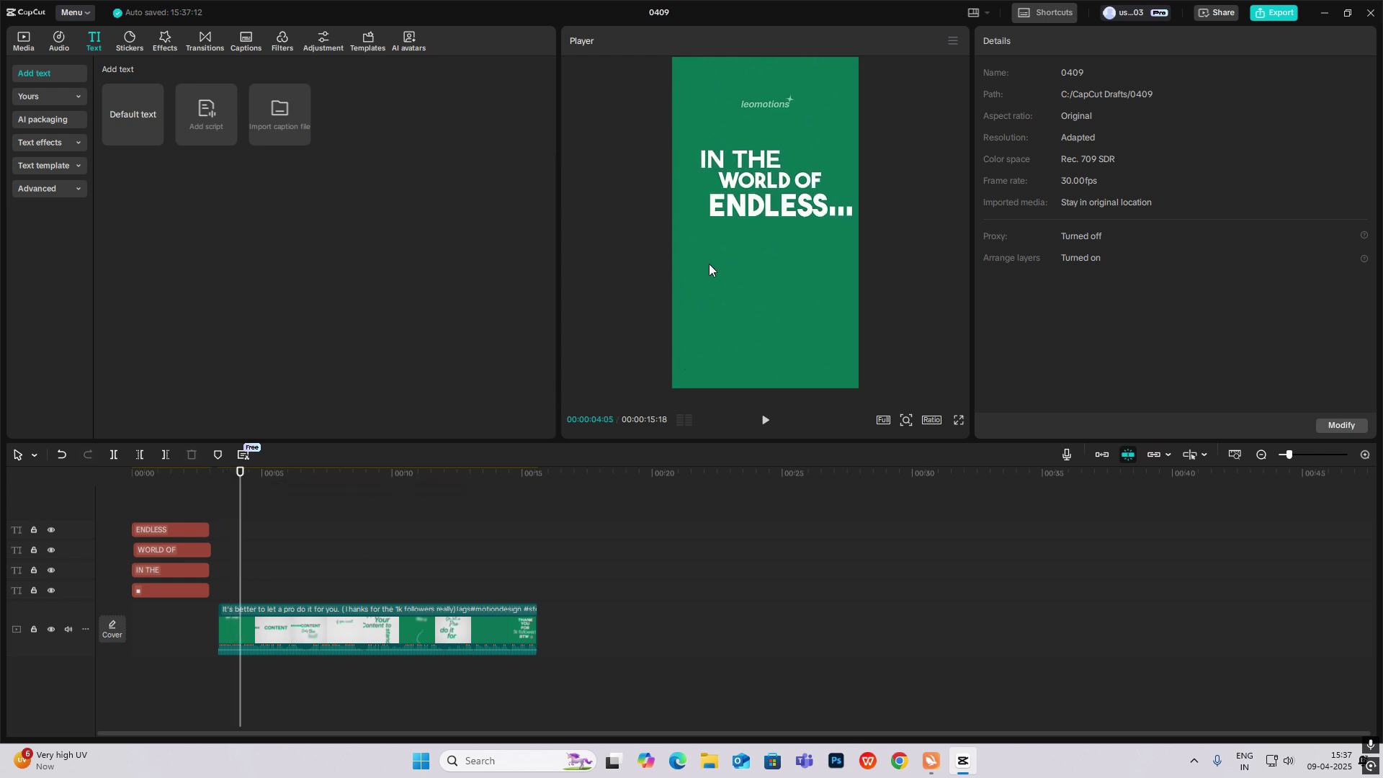
left_click_drag(239, 473, 132, 482)
left_click_drag(146, 547, 102, 553)
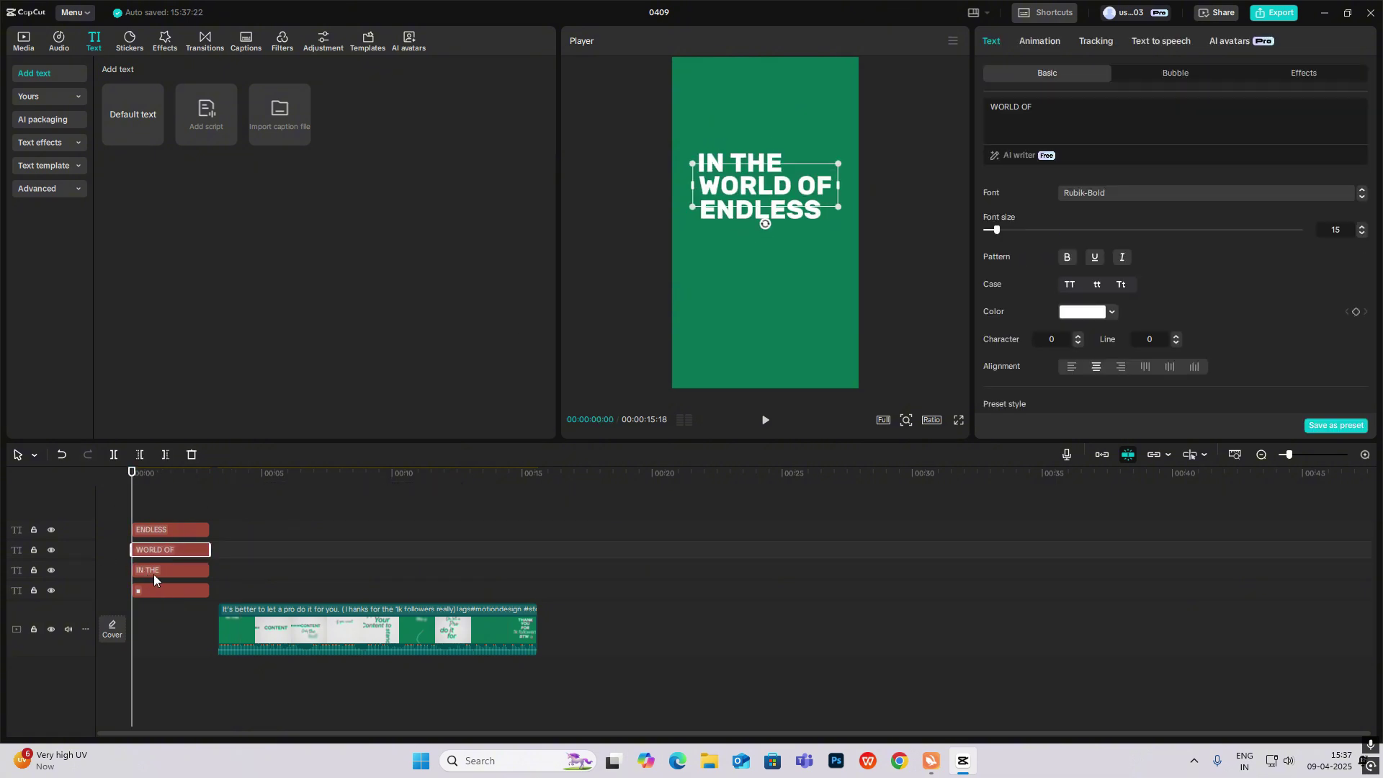
Apply the Blur in-animation to the IN THE text clip and lengthen its duration
left_click(154, 579)
left_click(179, 570)
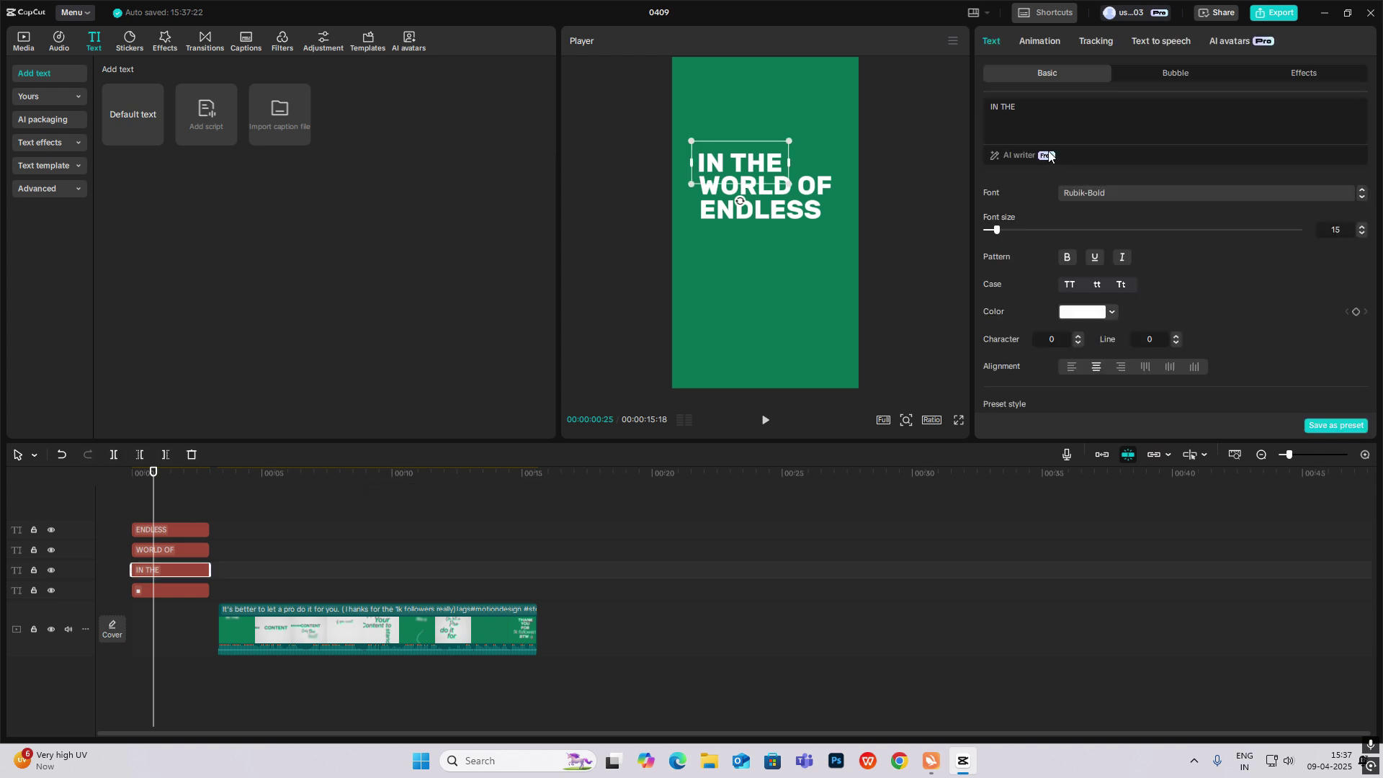
left_click(1040, 41)
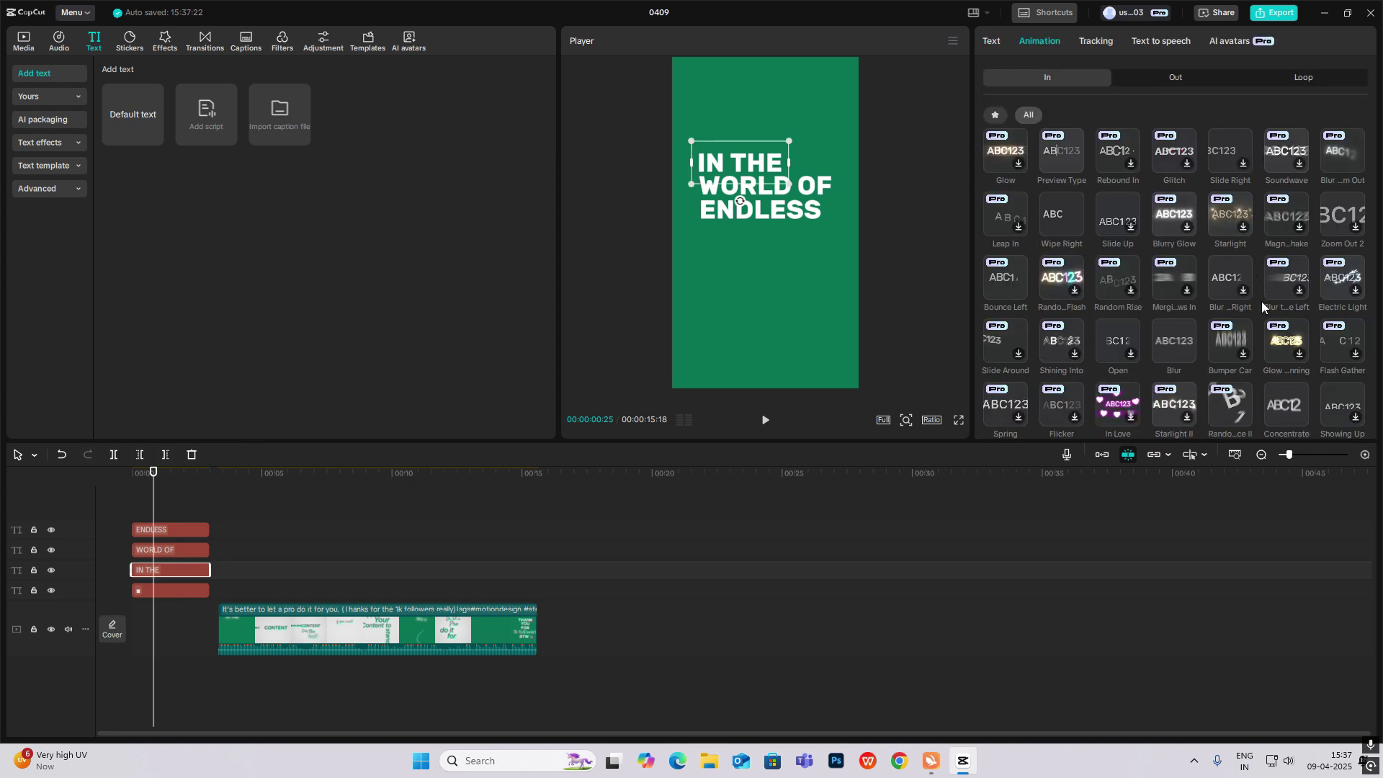
left_click(1173, 345)
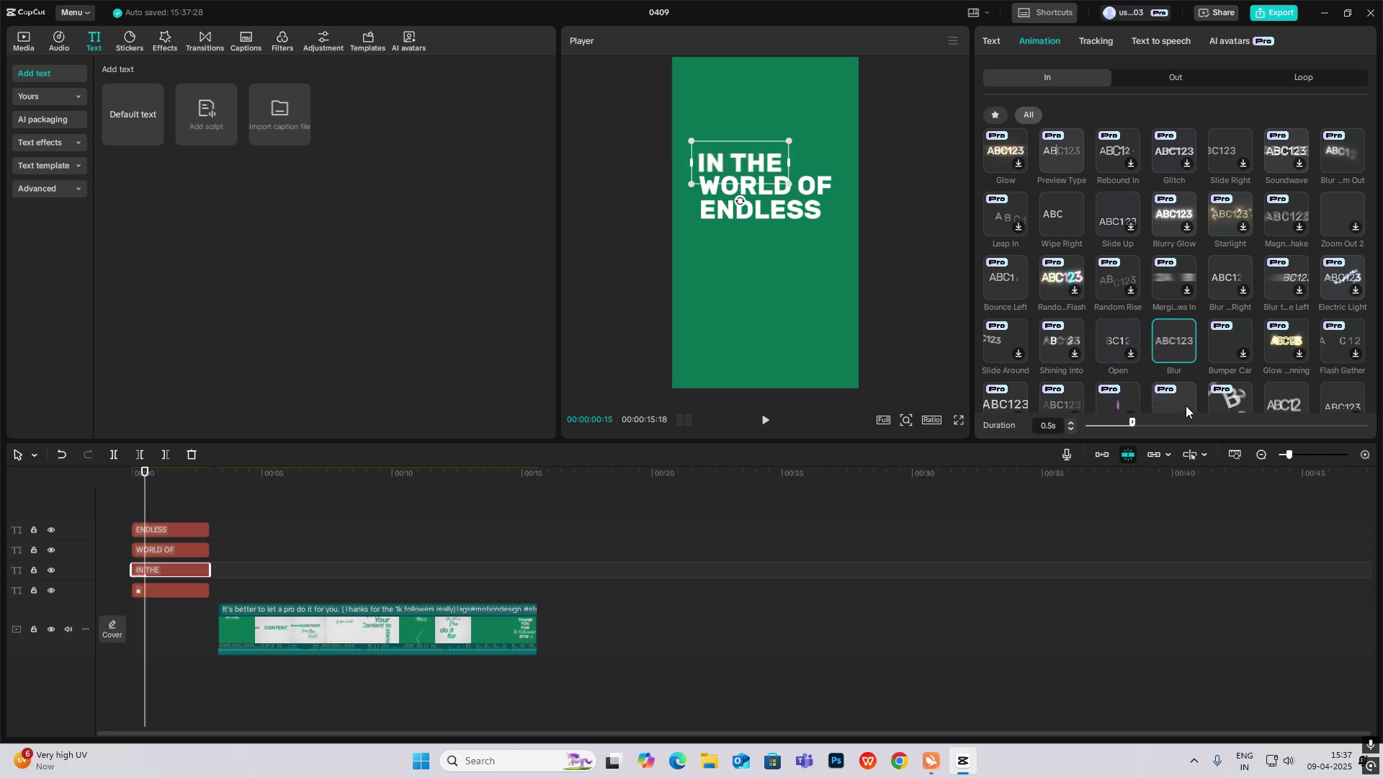
scroll(1211, 383, "down", 1)
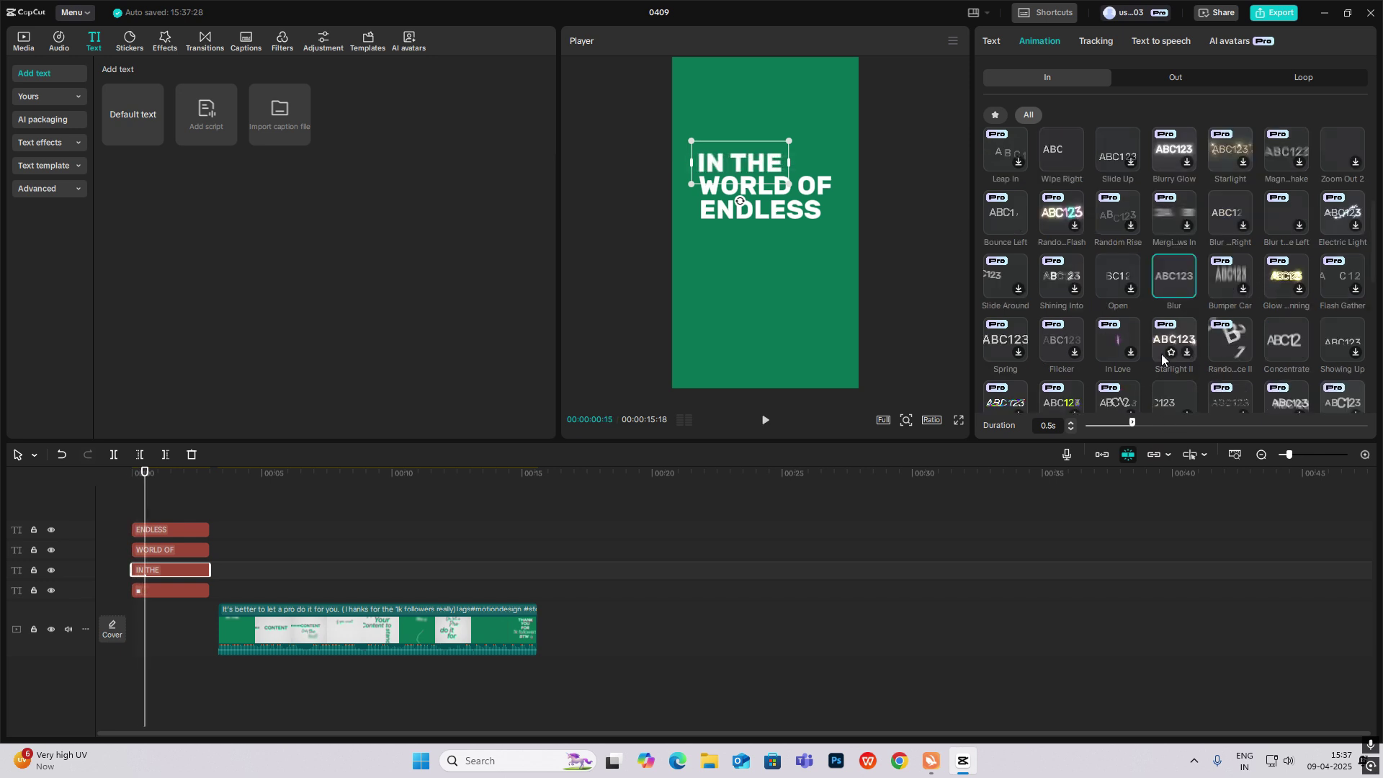
scroll(1161, 356, "down", 1)
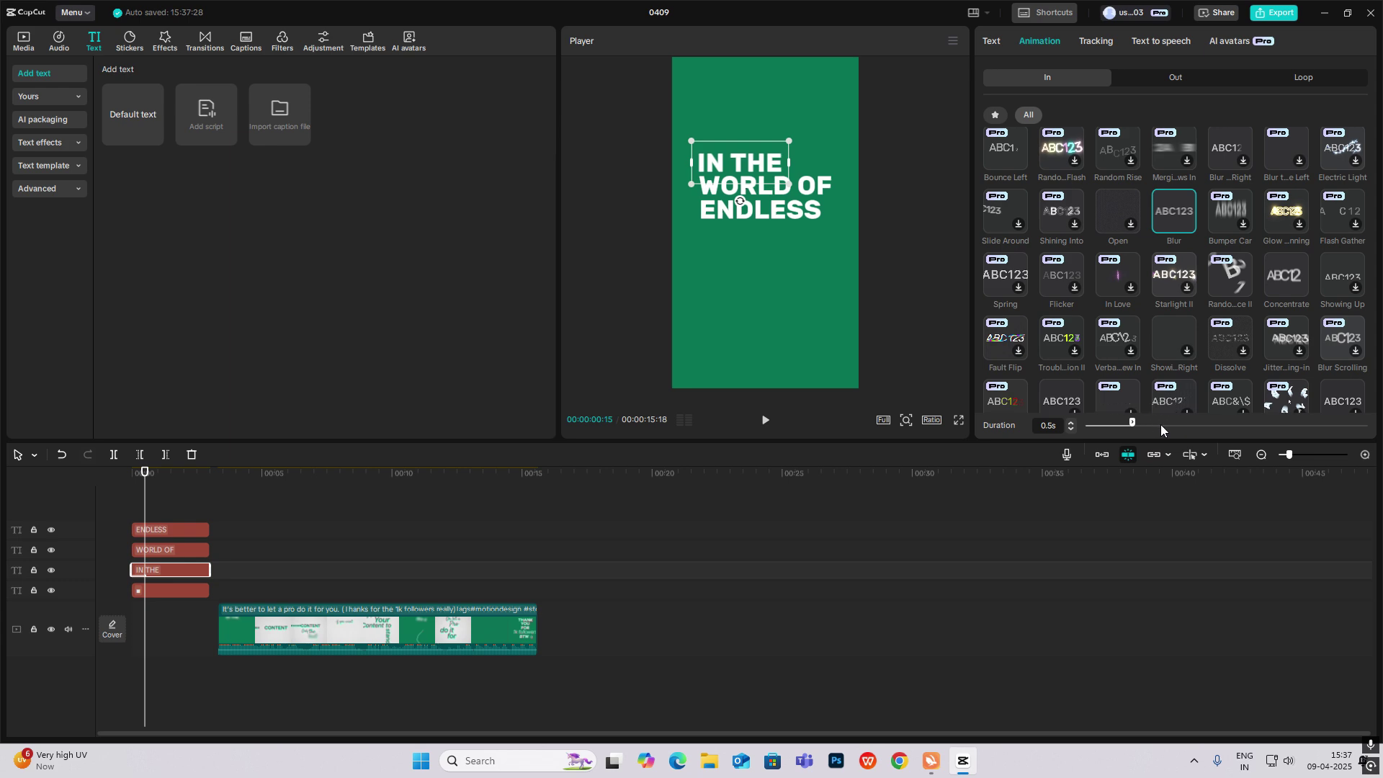
left_click(1160, 424)
Offset the WORLD OF and ENDLESS clips to start one after another and apply the Blur in-animation to both
left_click_drag(160, 552, 242, 530)
left_click(1039, 41)
scroll(1226, 357, "down", 1)
scroll(1217, 317, "up", 3)
left_click(1174, 337)
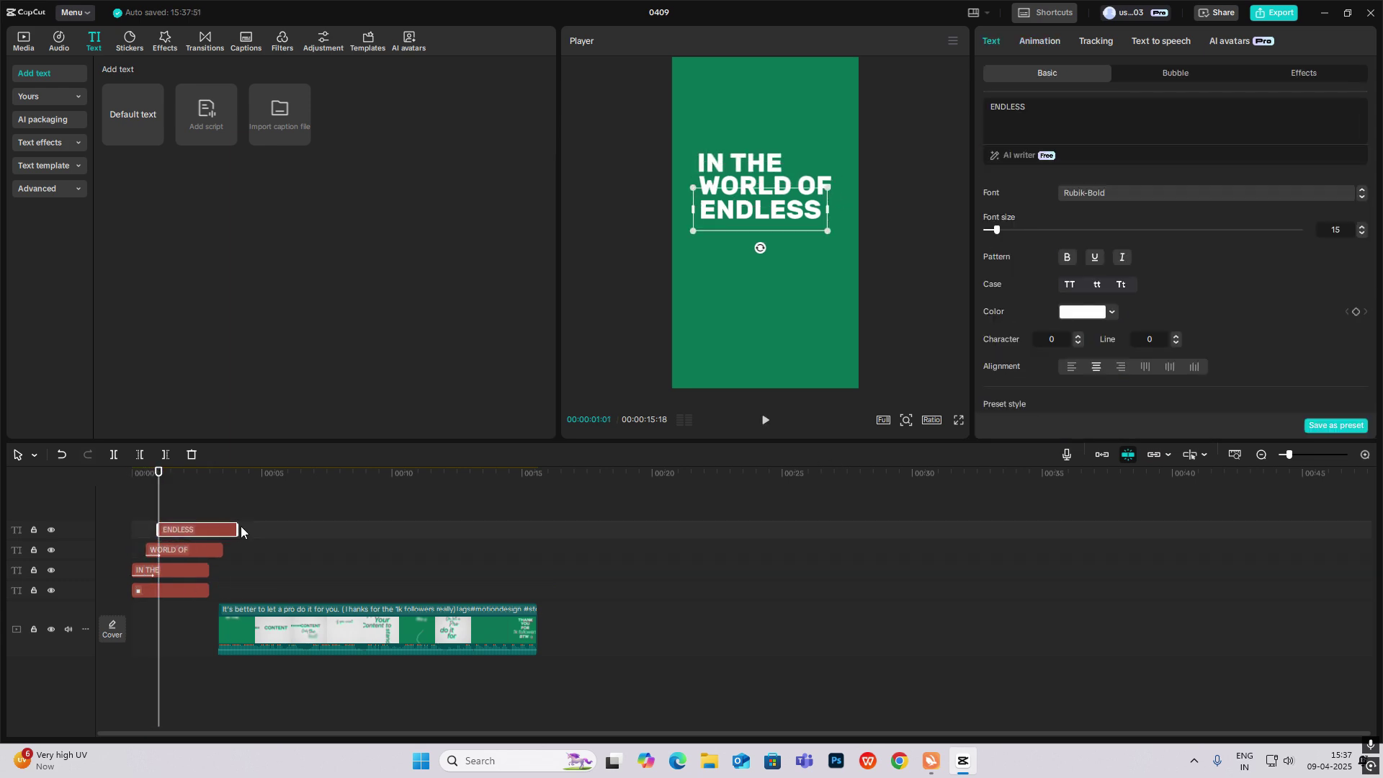
left_click(1038, 41)
left_click(1173, 337)
Tighten the stagger so ENDLESS starts at about 00:00:16, shorten the Blur in-animations of all three text clips, and play the result
left_click(158, 510)
scroll(167, 552, "up", 2)
left_click_drag(158, 510, 149, 552)
left_click_drag(190, 529, 210, 569)
left_click(1039, 41)
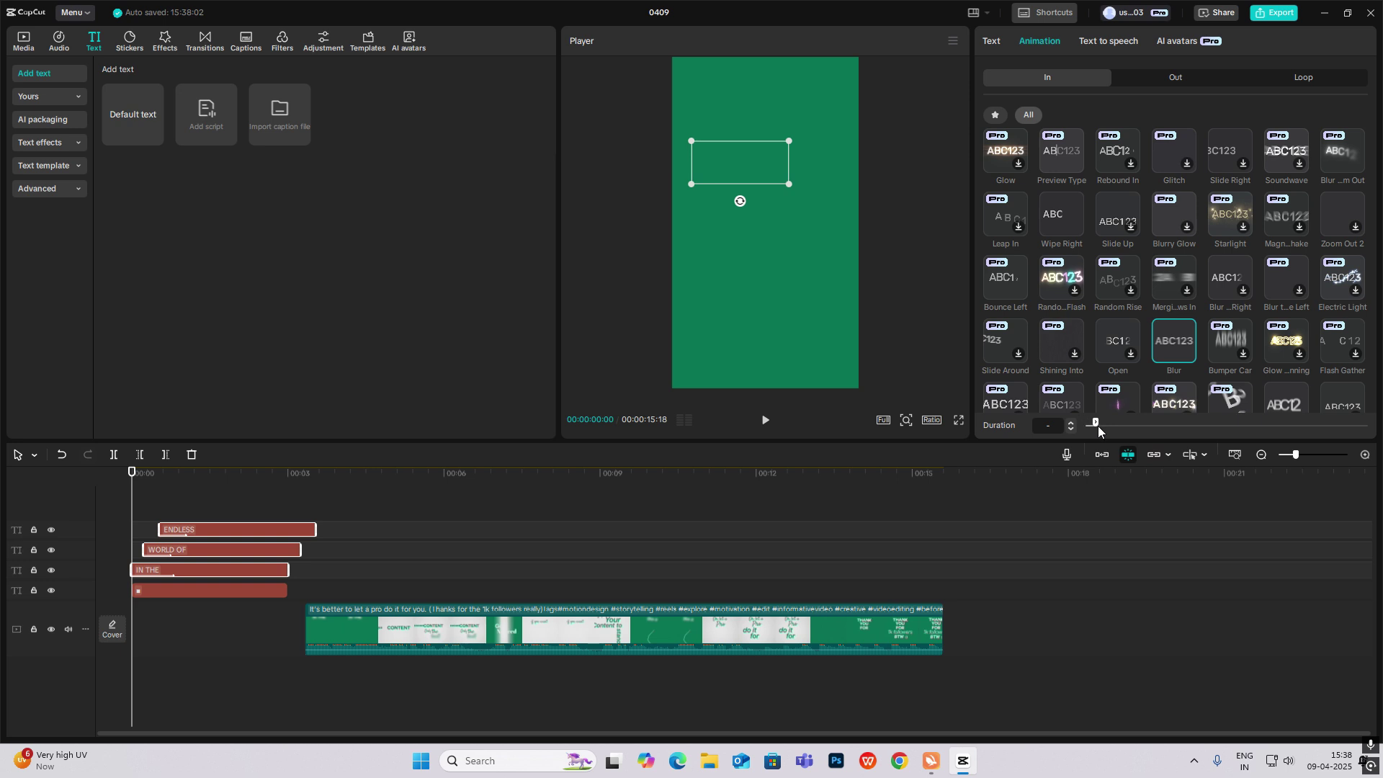
left_click(119, 510)
key("space")
key("space")
Set the in-animation duration of all three text clips to 0.5 s and play them from the start
left_click_drag(149, 504, 197, 568)
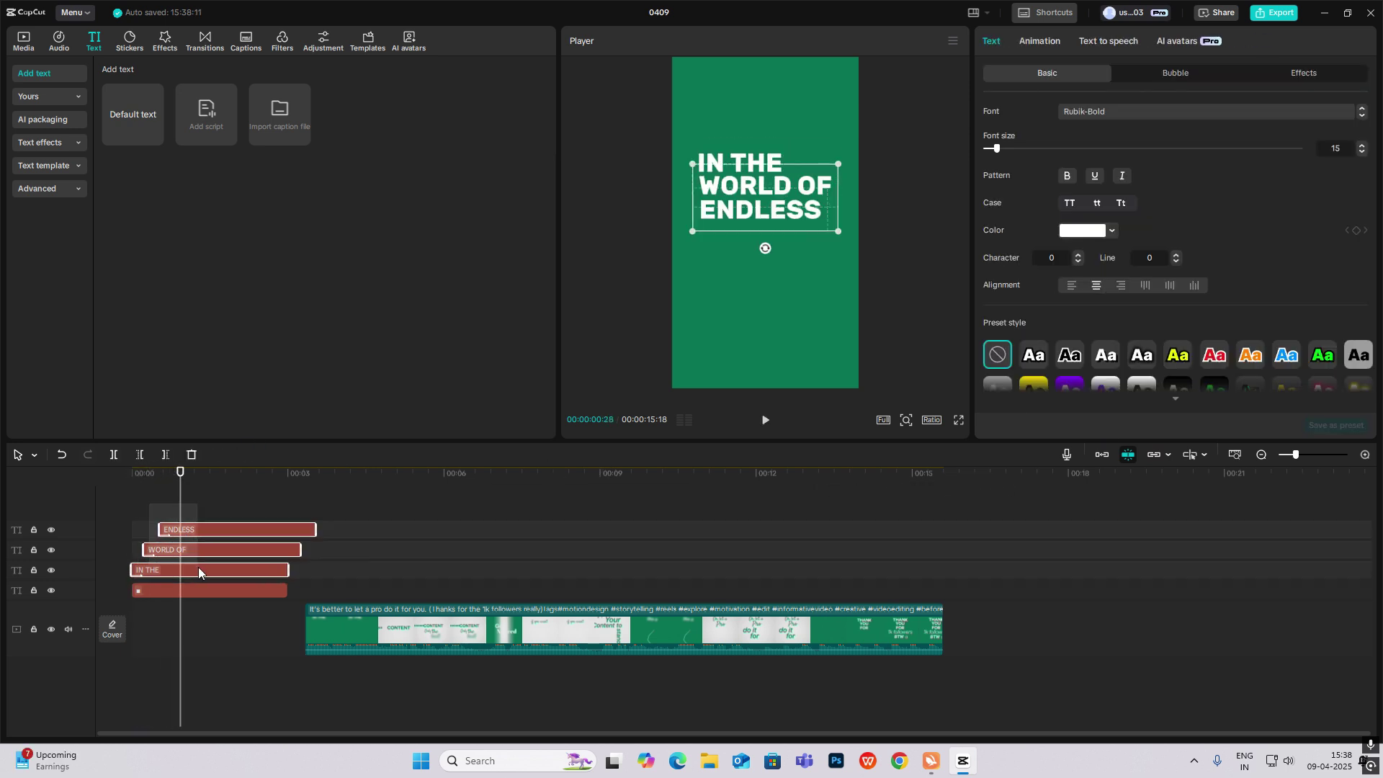
left_click(1039, 41)
left_click_drag(1100, 428, 1113, 422)
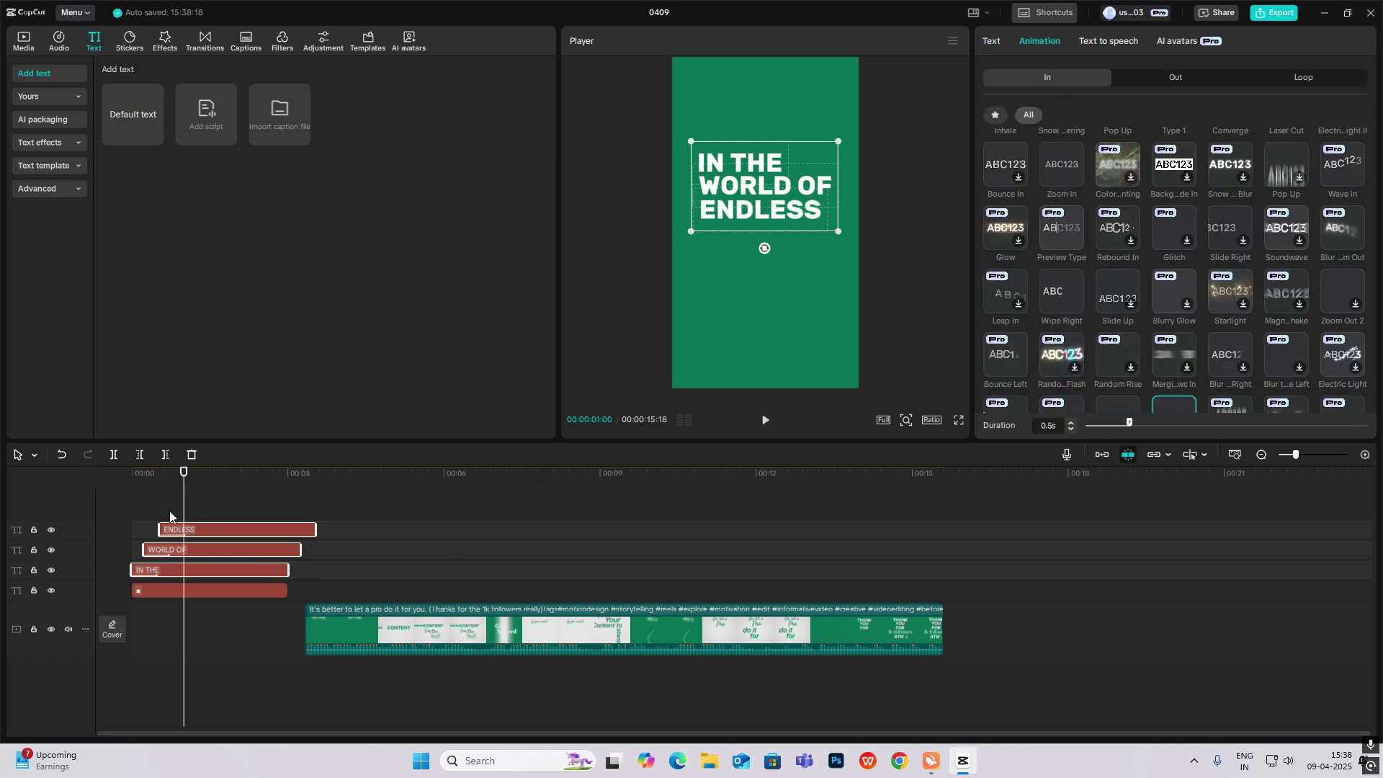
left_click(120, 494)
key("space")
key("space")
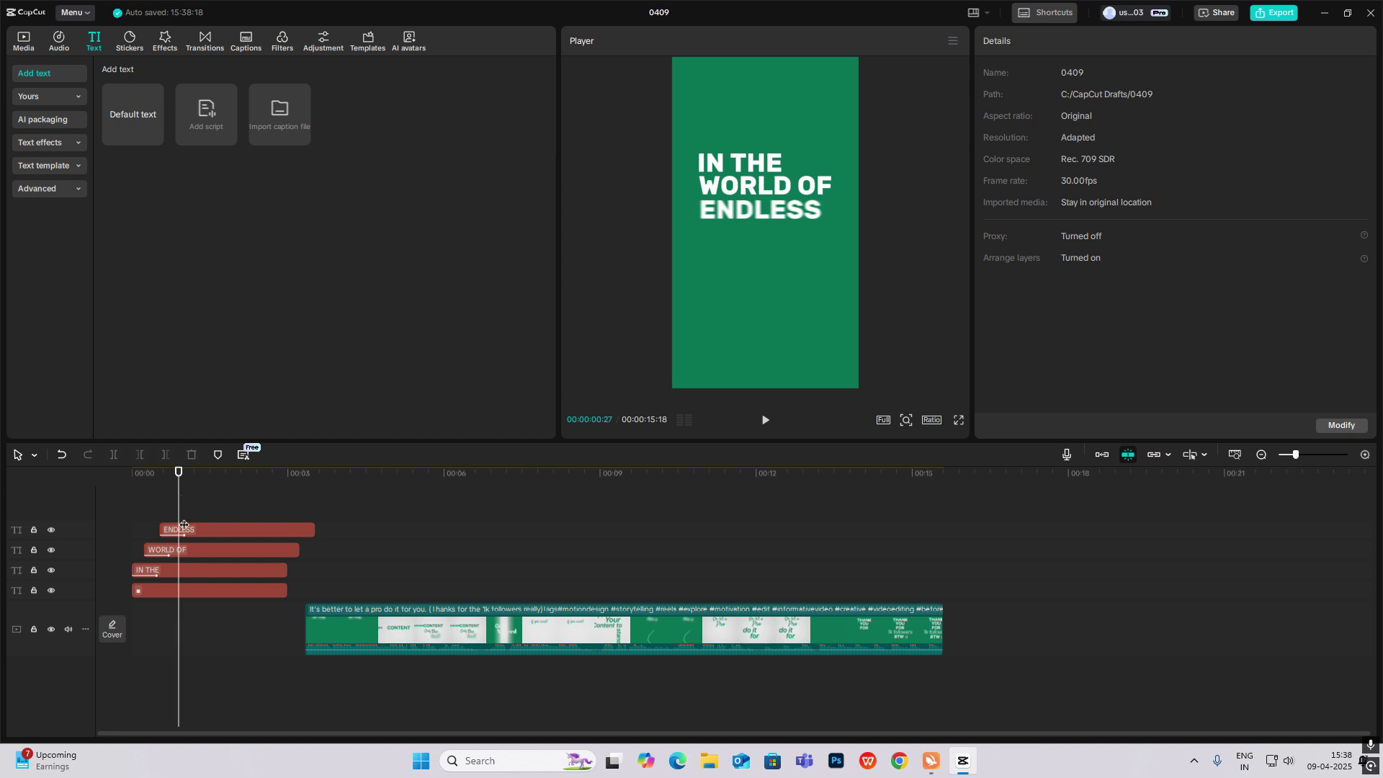
Add transform keyframes to ENDLESS at 00:00:16 and 00:00:29, and lower its position at the first keyframe to Y 46
left_click(166, 529)
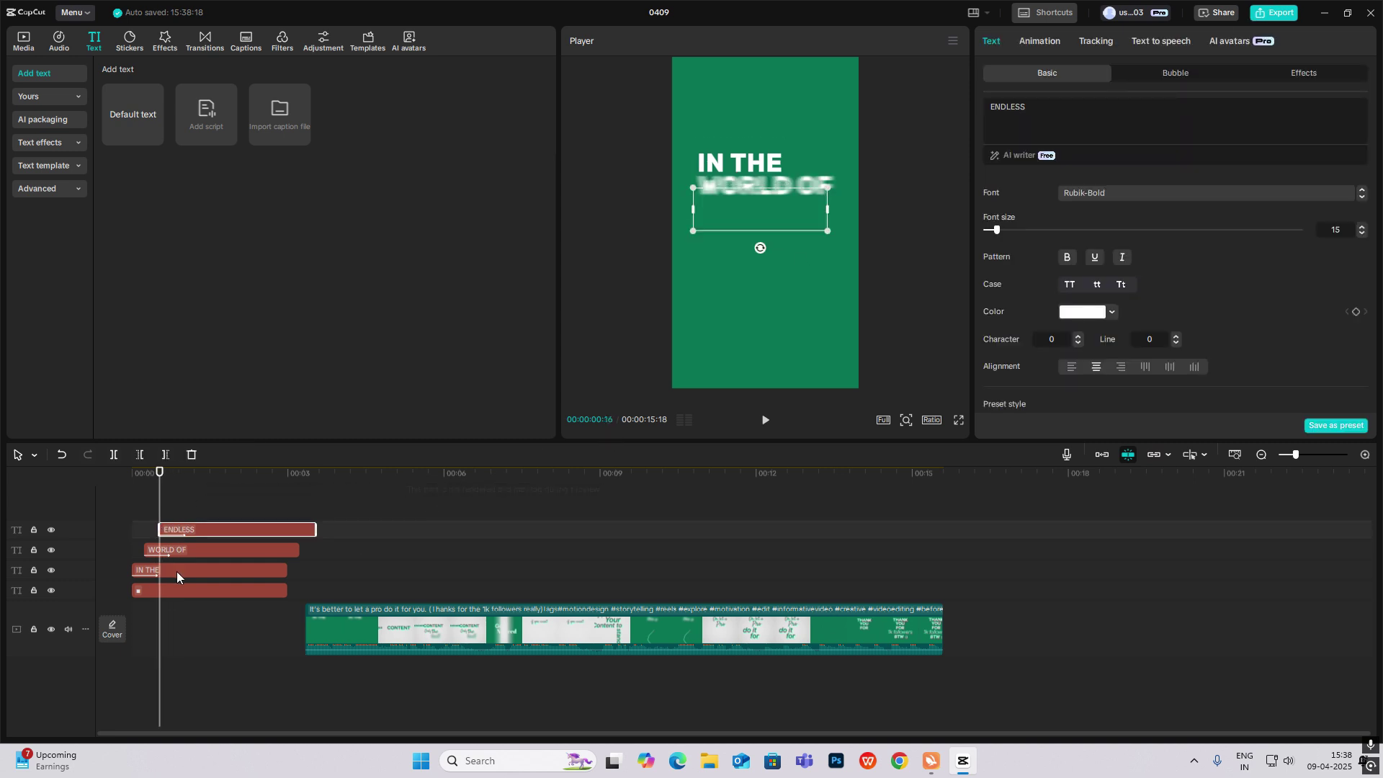
scroll(1289, 296, "down", 5)
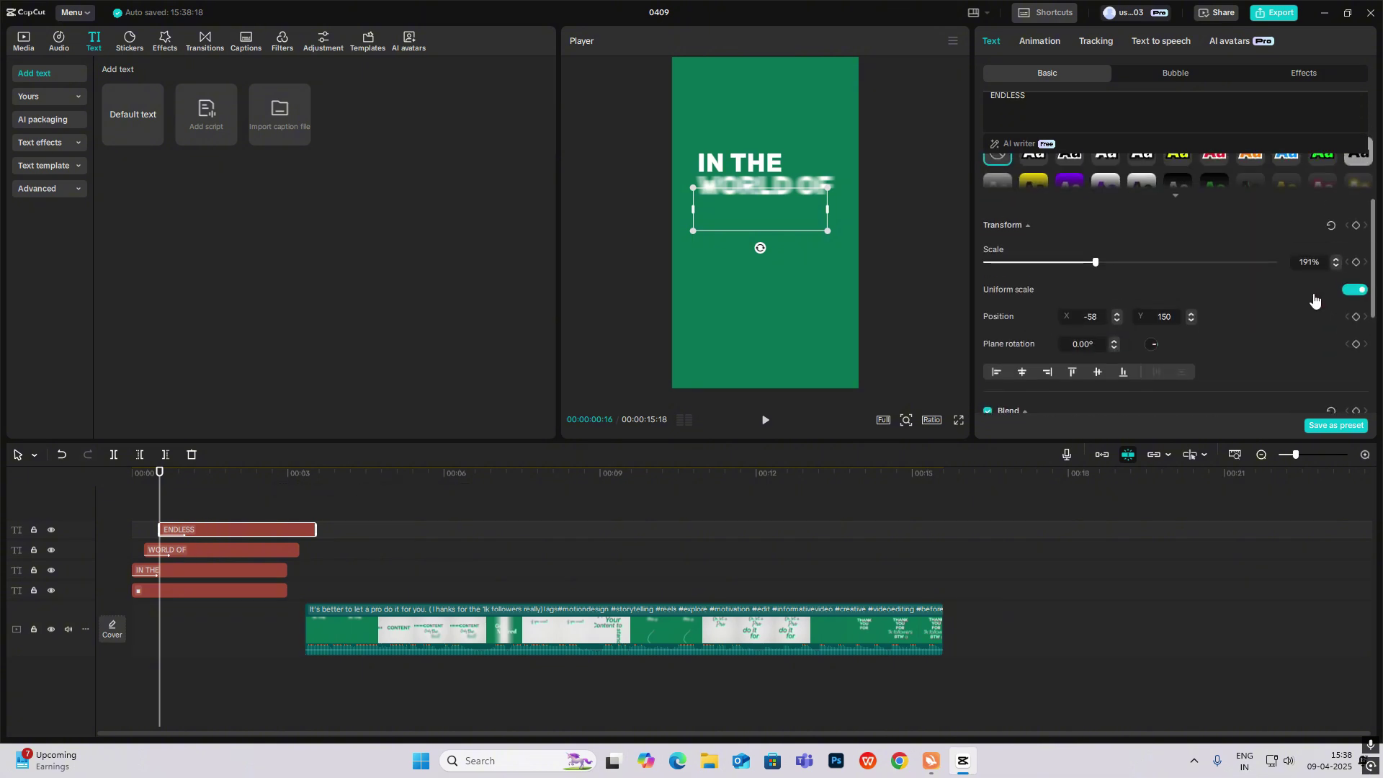
left_click(1356, 226)
left_click_drag(162, 514, 183, 515)
left_click(1356, 226)
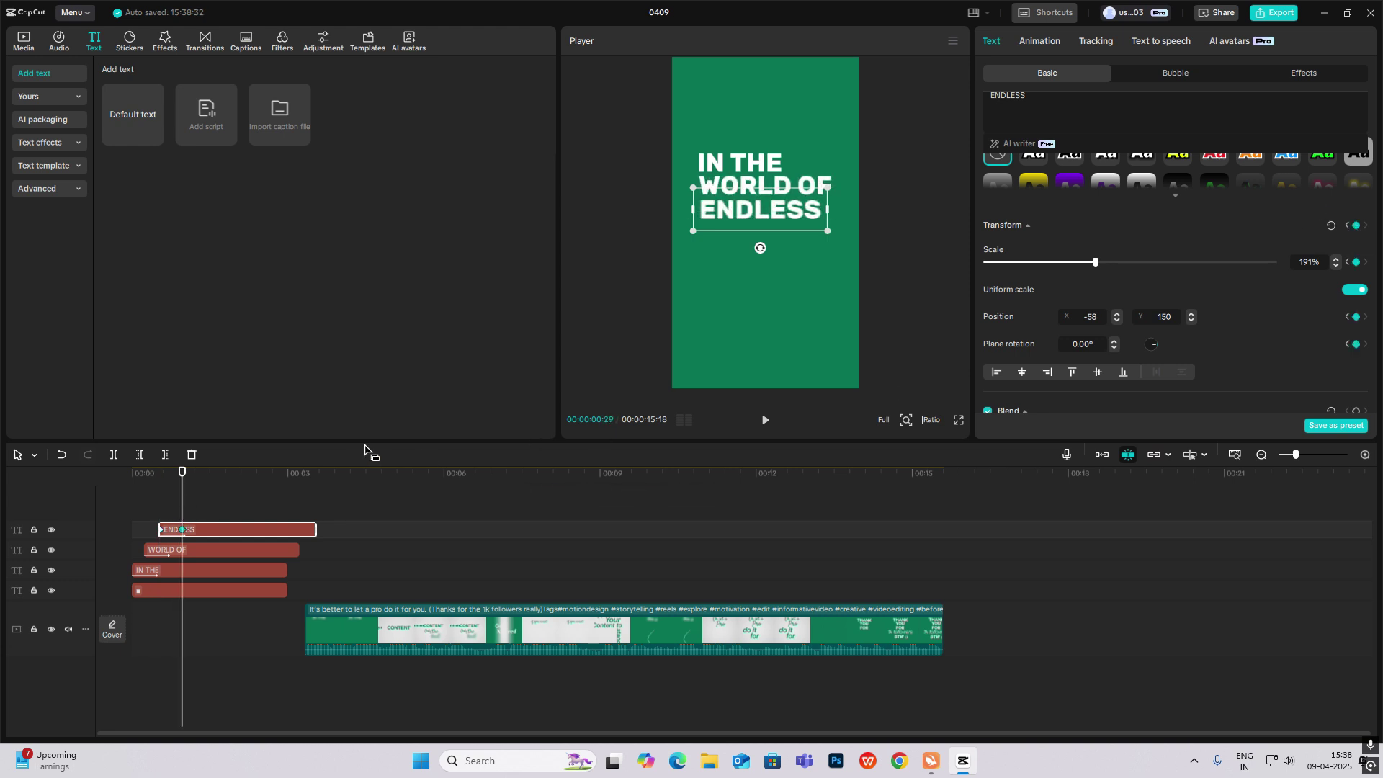
left_click_drag(185, 495, 162, 495)
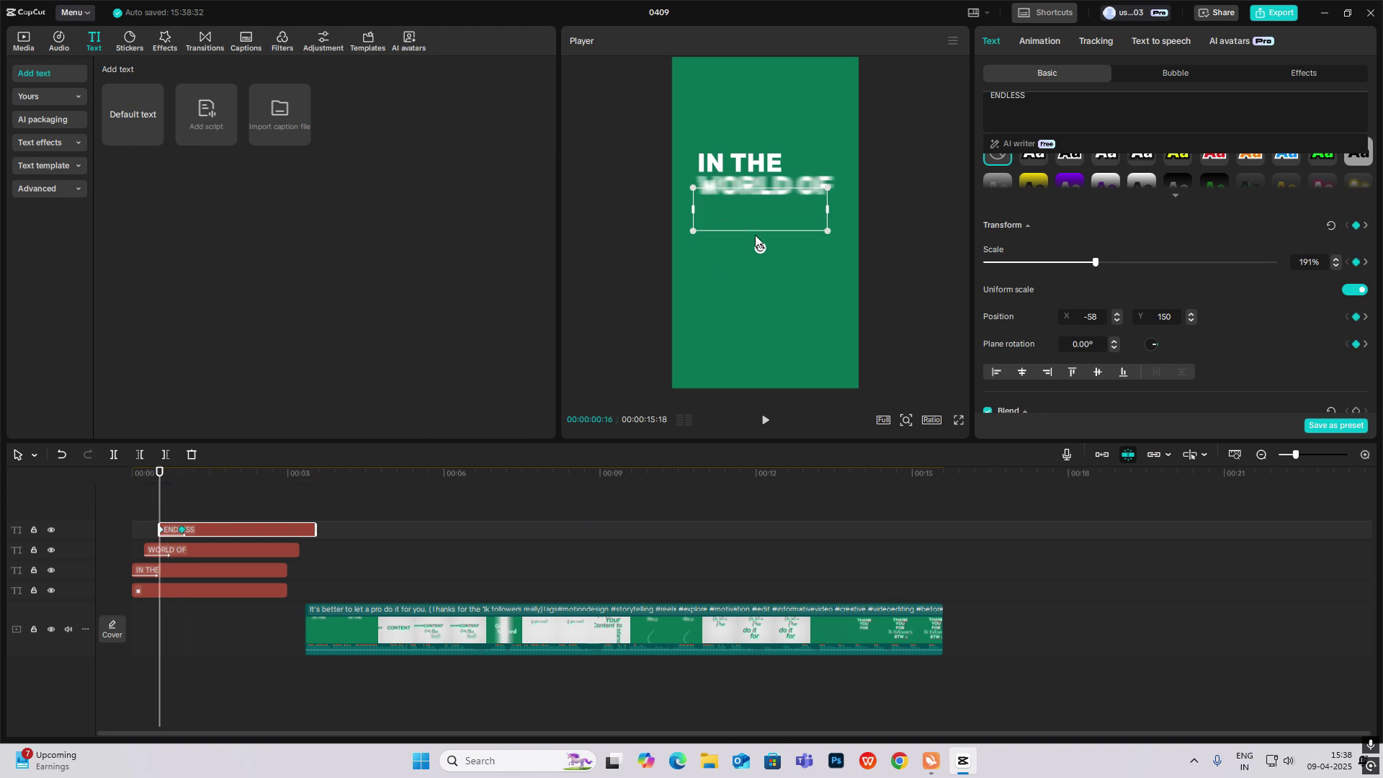
left_click_drag(772, 223, 772, 232)
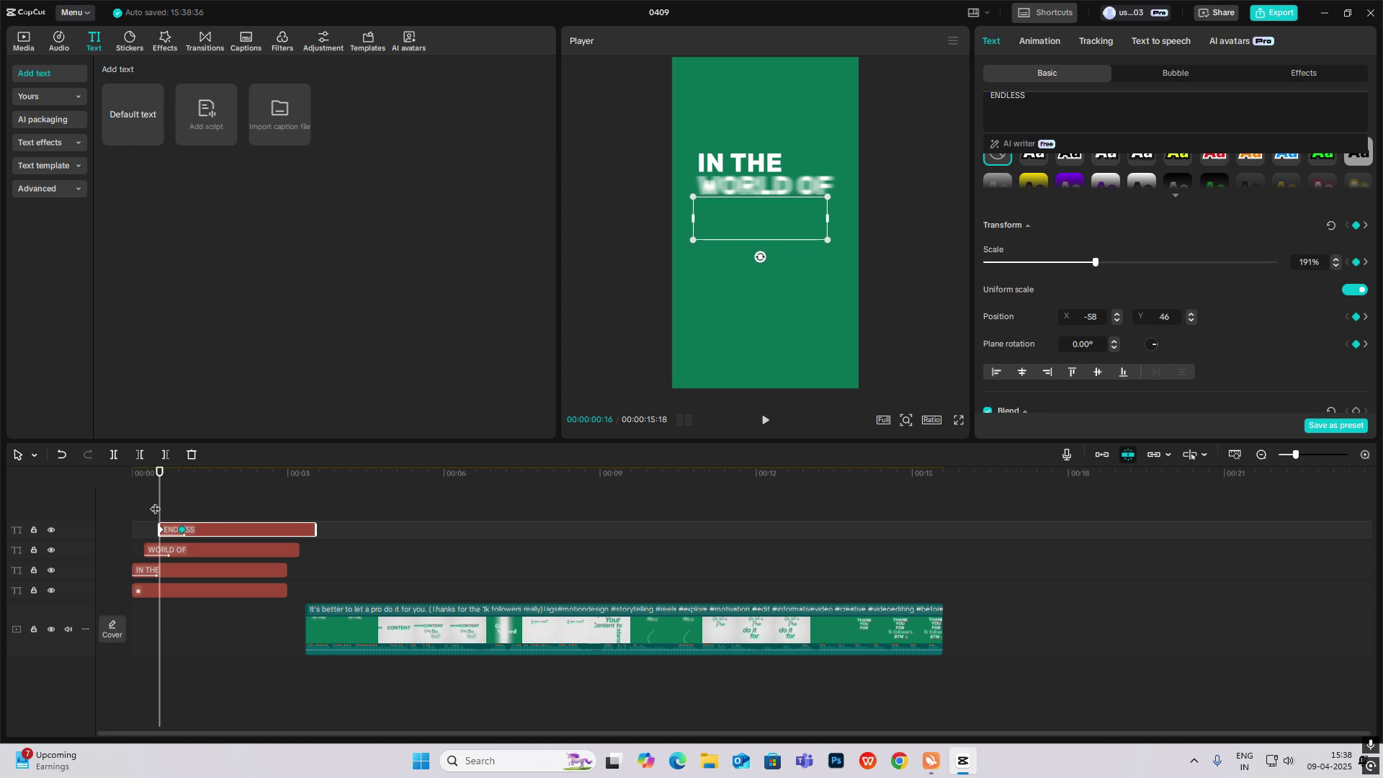
Apply a preset easing curve to the Y position keyframes of ENDLESS in its keyframe graph and play the animation from the start
left_click(182, 513)
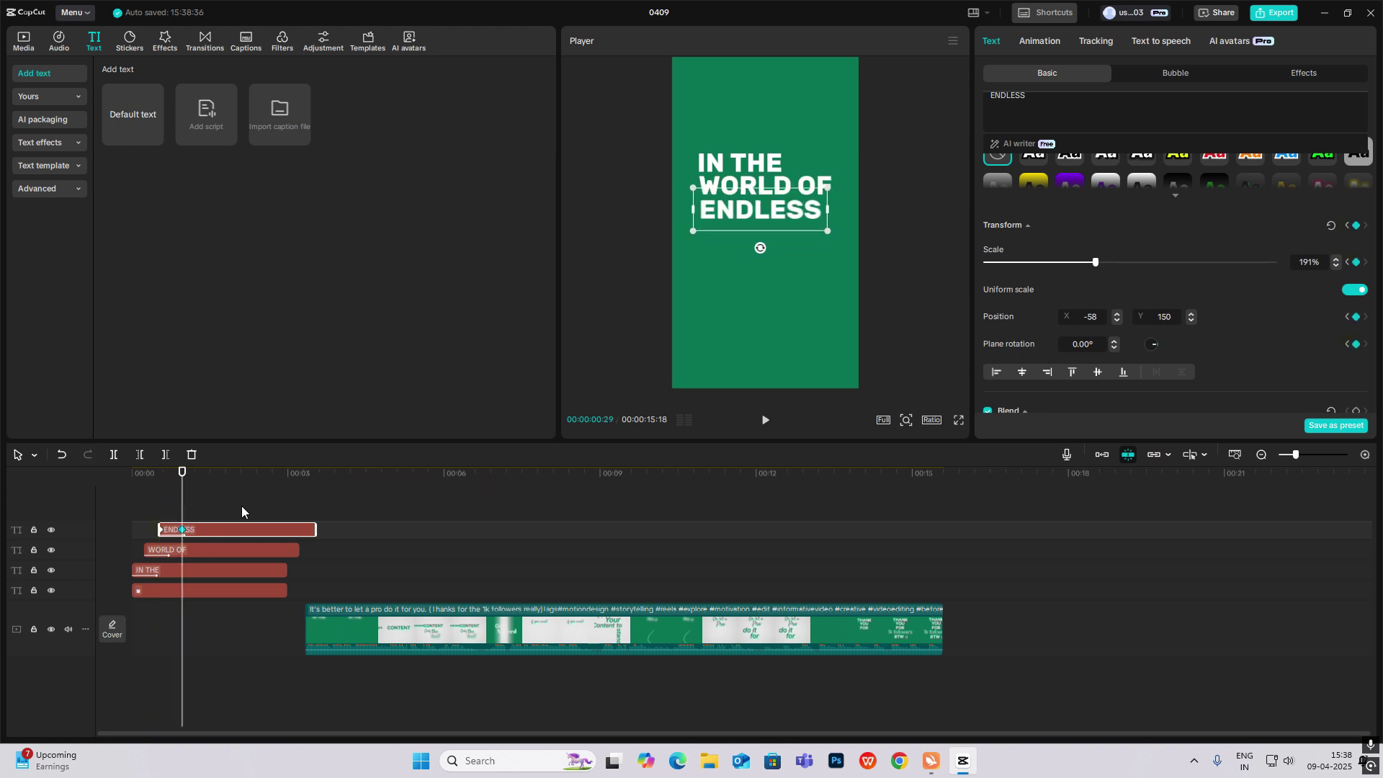
double_click(230, 535)
left_click(205, 605)
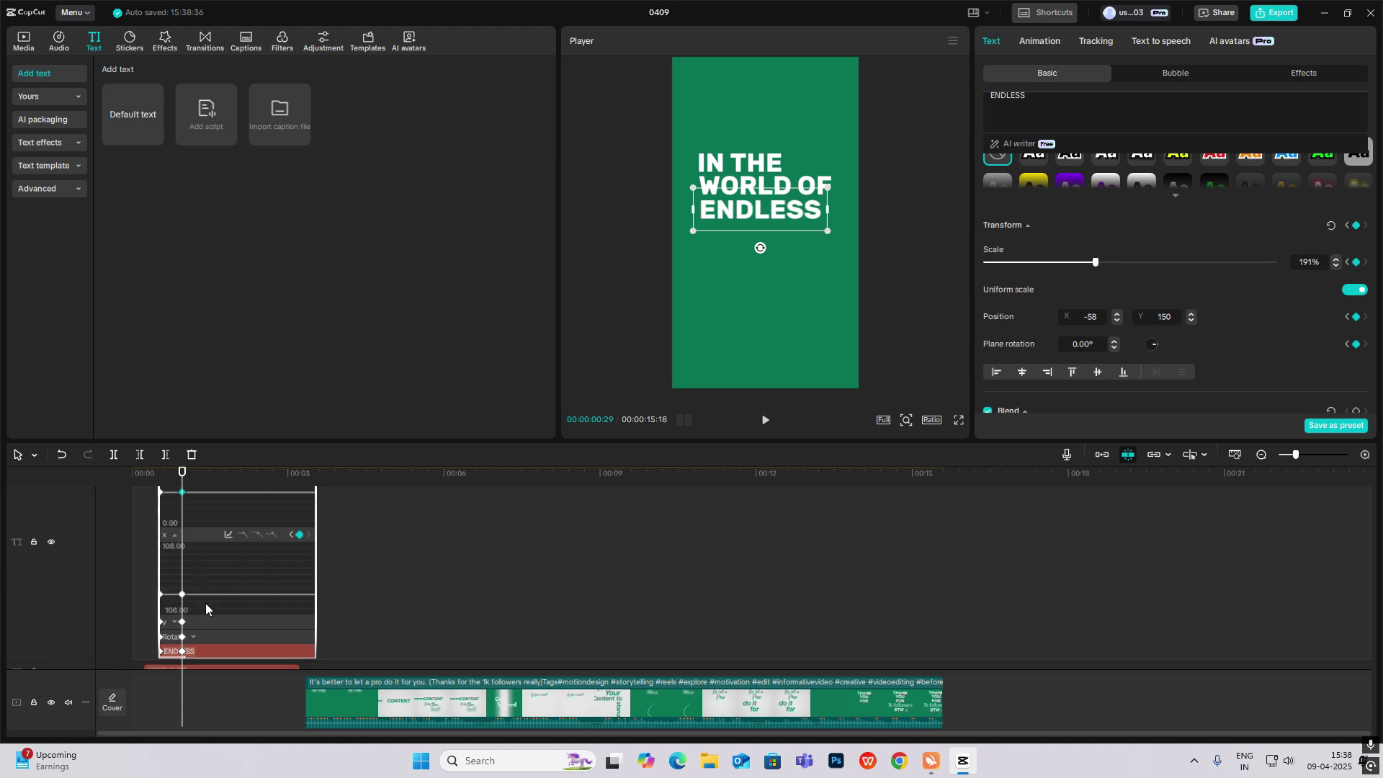
left_click(203, 621)
left_click(170, 580)
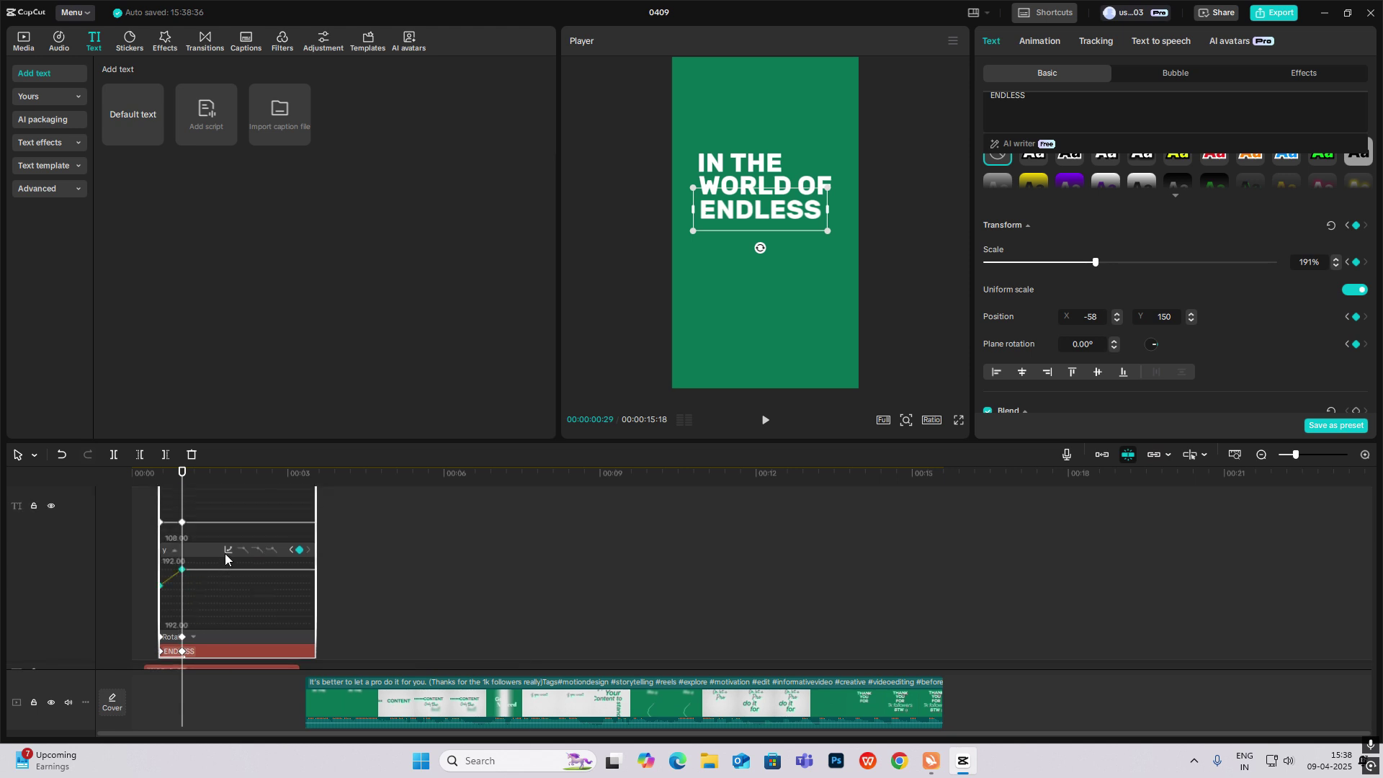
left_click(228, 551)
left_click(435, 626)
left_click(514, 511)
left_click(348, 530)
left_click_drag(182, 505, 1, 535)
key("space")
key("space")
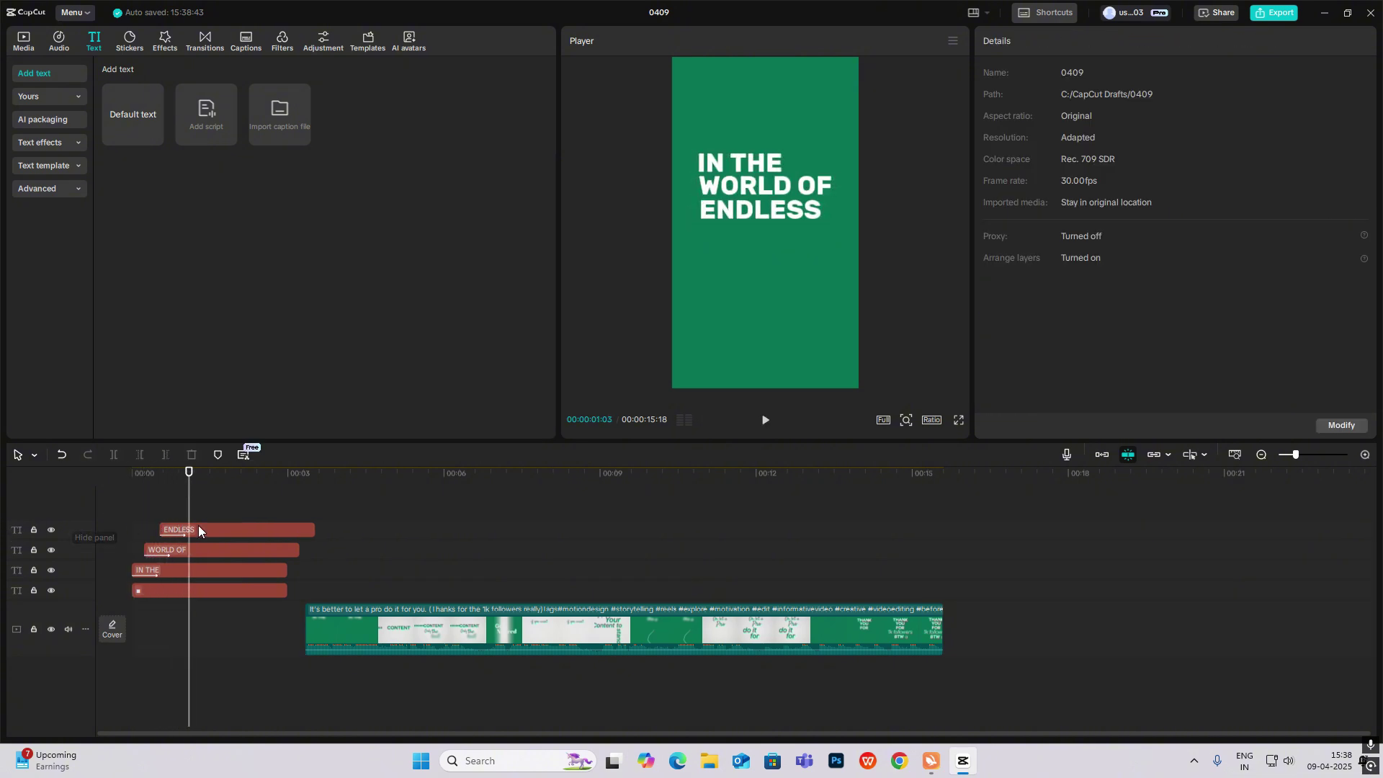
Add a text clip with a row of dots above ENDLESS at 00:00:29, set its font size to 48 and place it after the word
left_click_drag(342, 574, 181, 554)
left_click_drag(125, 124, 186, 507)
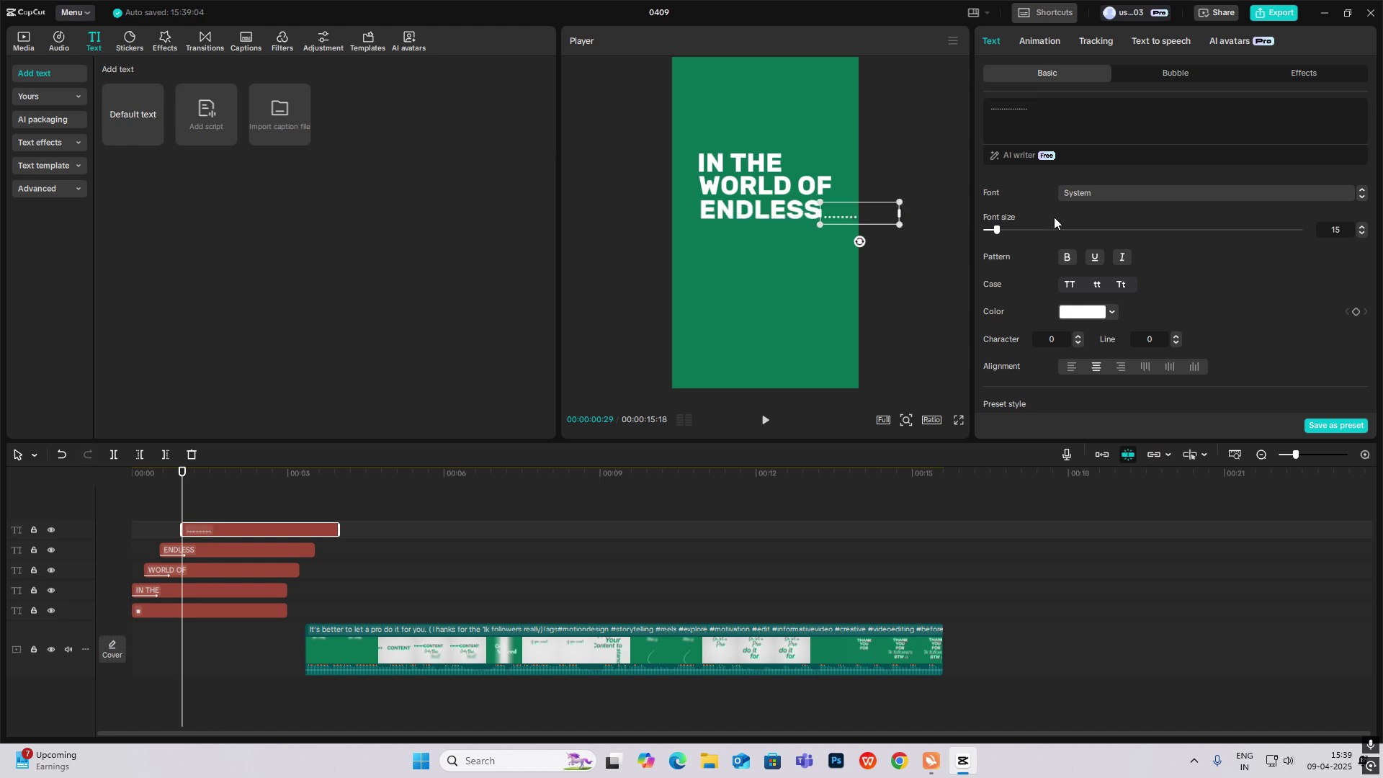
left_click_drag(996, 229, 1032, 225)
left_click_drag(798, 229, 847, 225)
Delete several dots from the new text and realign the row directly after ENDLESS
key("BackSpace")
key("BackSpace")
key("BackSpace")
key("BackSpace")
key("BackSpace")
key("BackSpace")
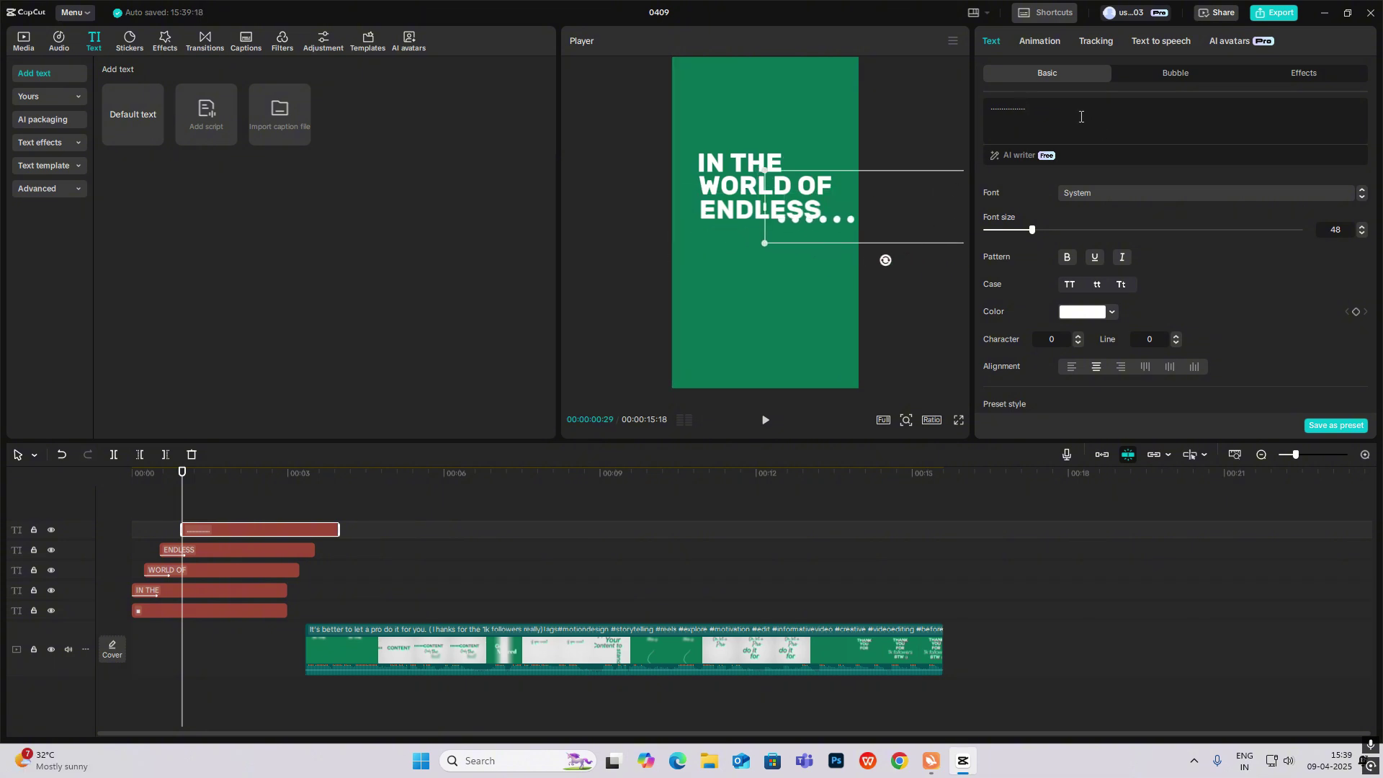
mouse_move(835, 230)
left_mouse_down()
mouse_move(857, 210)
mouse_move(851, 219)
left_mouse_up()
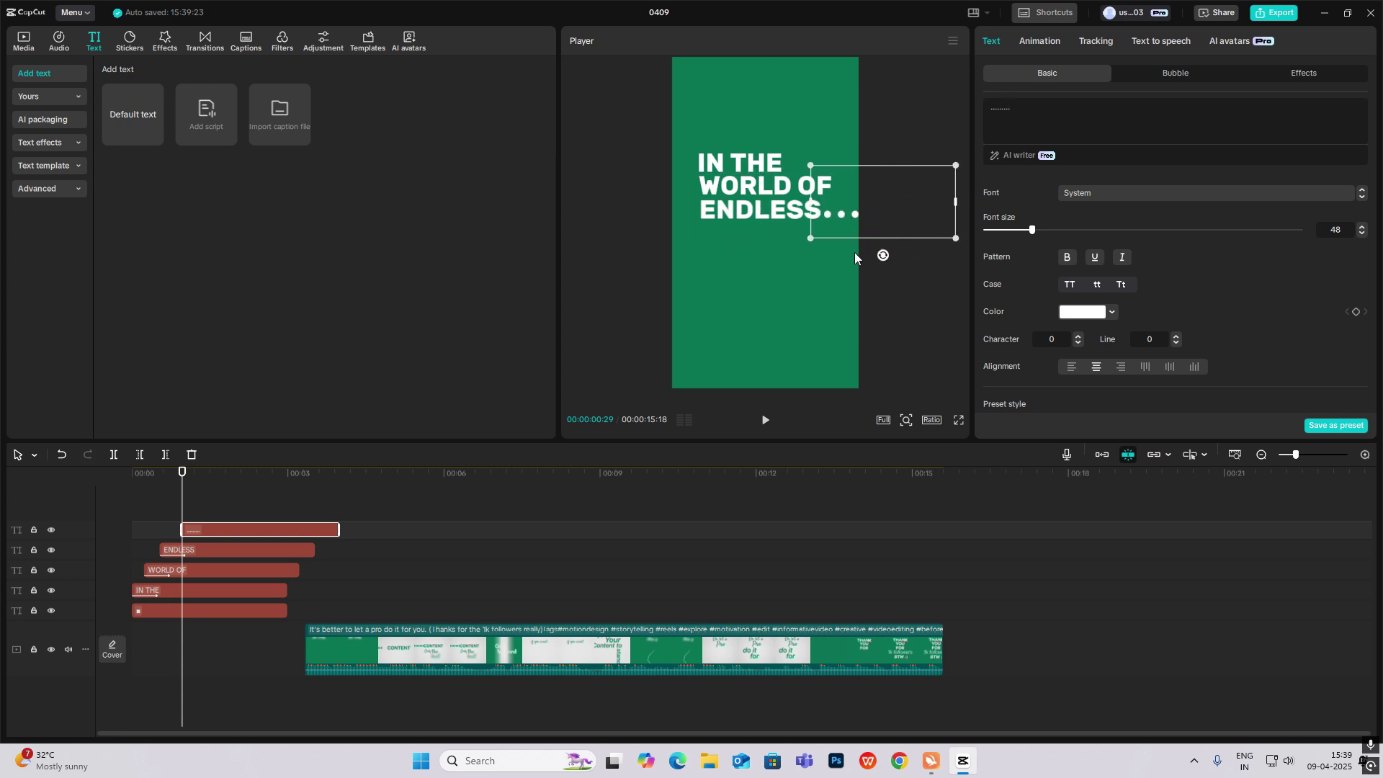
Apply the rightward Blur in-animation to the dots clip with a duration of 2.6 s
left_click(1047, 44)
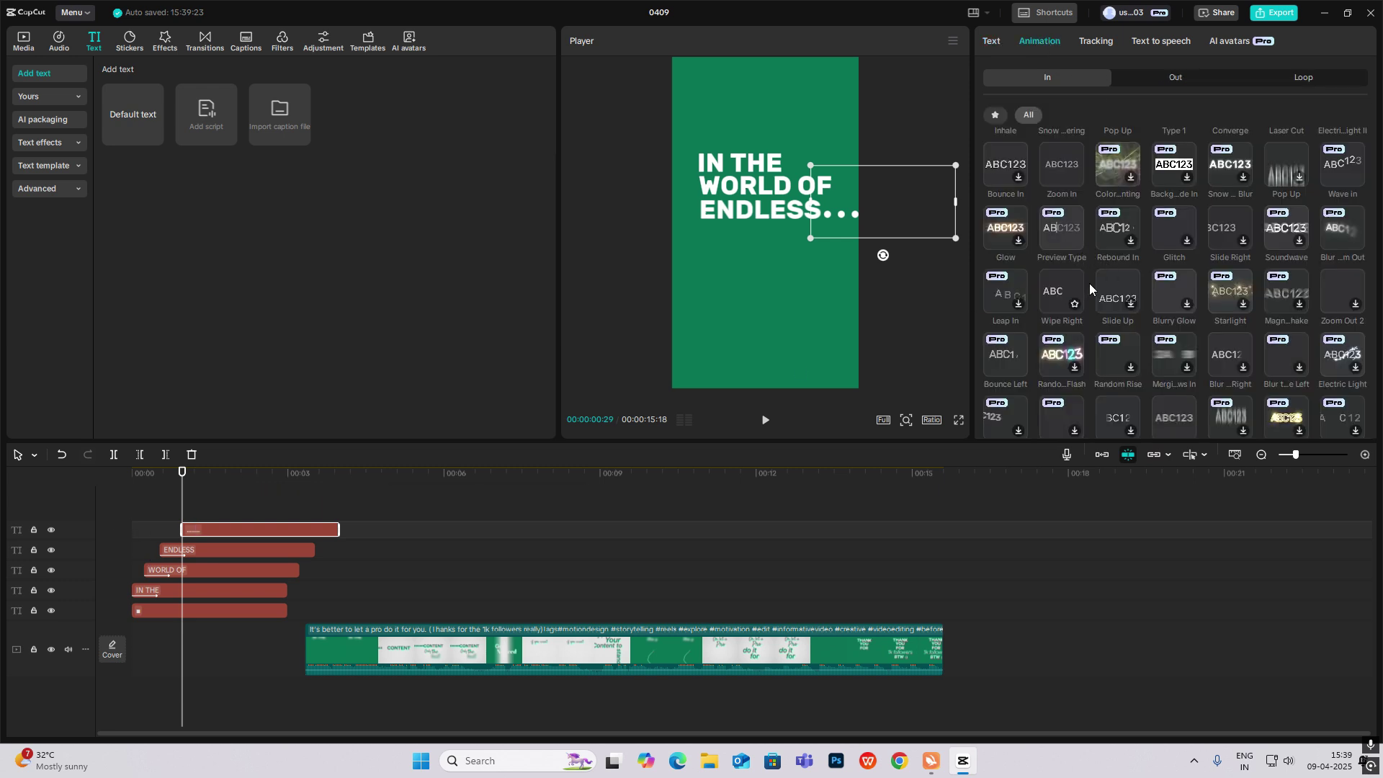
scroll(1282, 255, "up", 2)
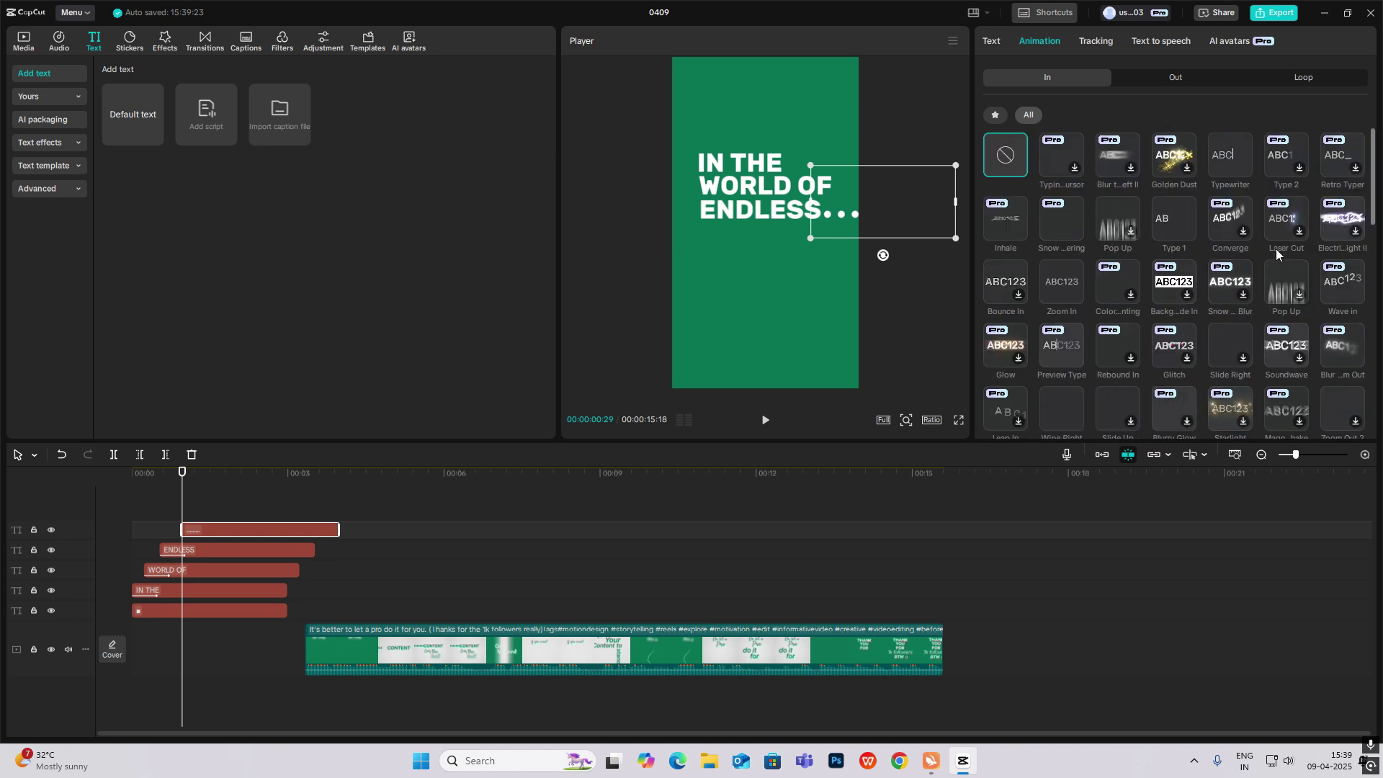
scroll(1087, 224, "down", 2)
left_click(1238, 356)
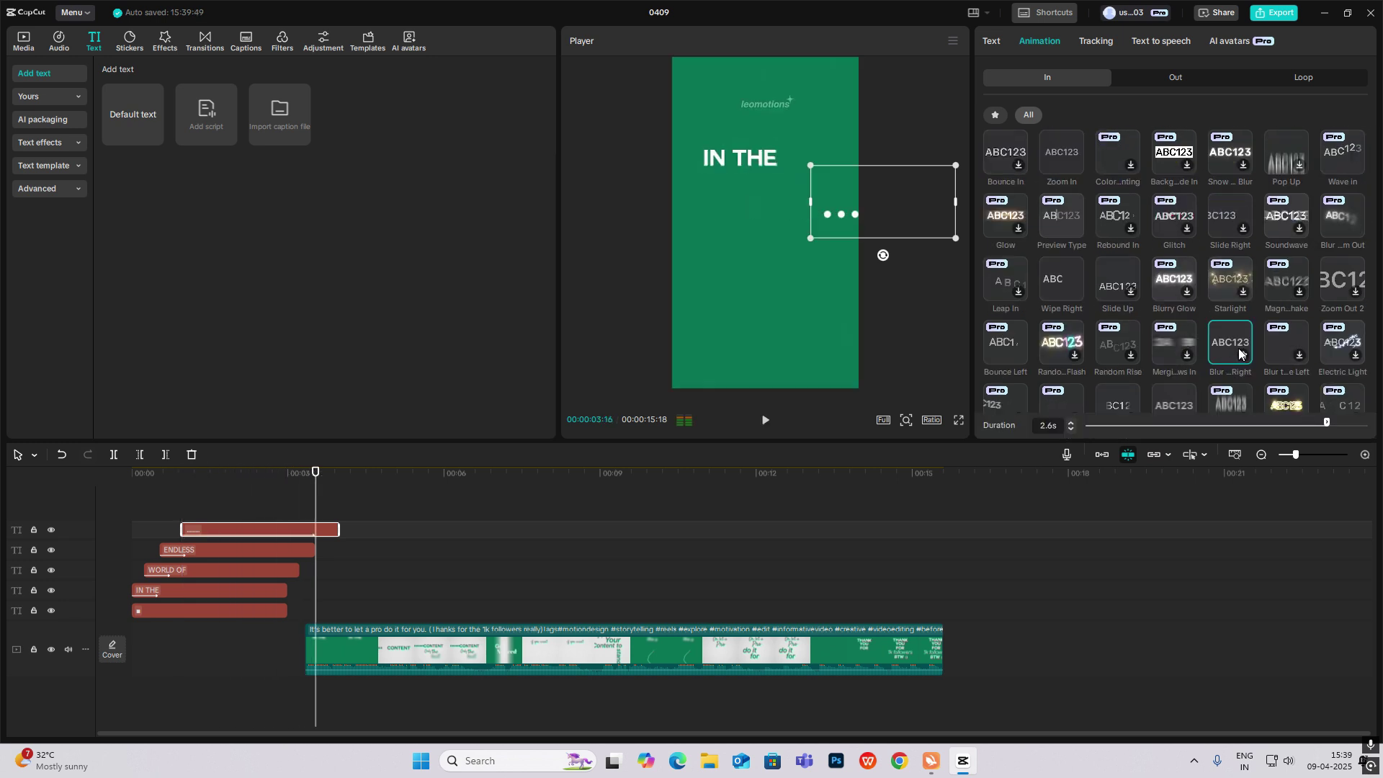
Move the reference video later in the timeline to leave room after the text clips
left_click(479, 654)
left_click_drag(480, 650, 663, 651)
left_click_drag(204, 510, 188, 512)
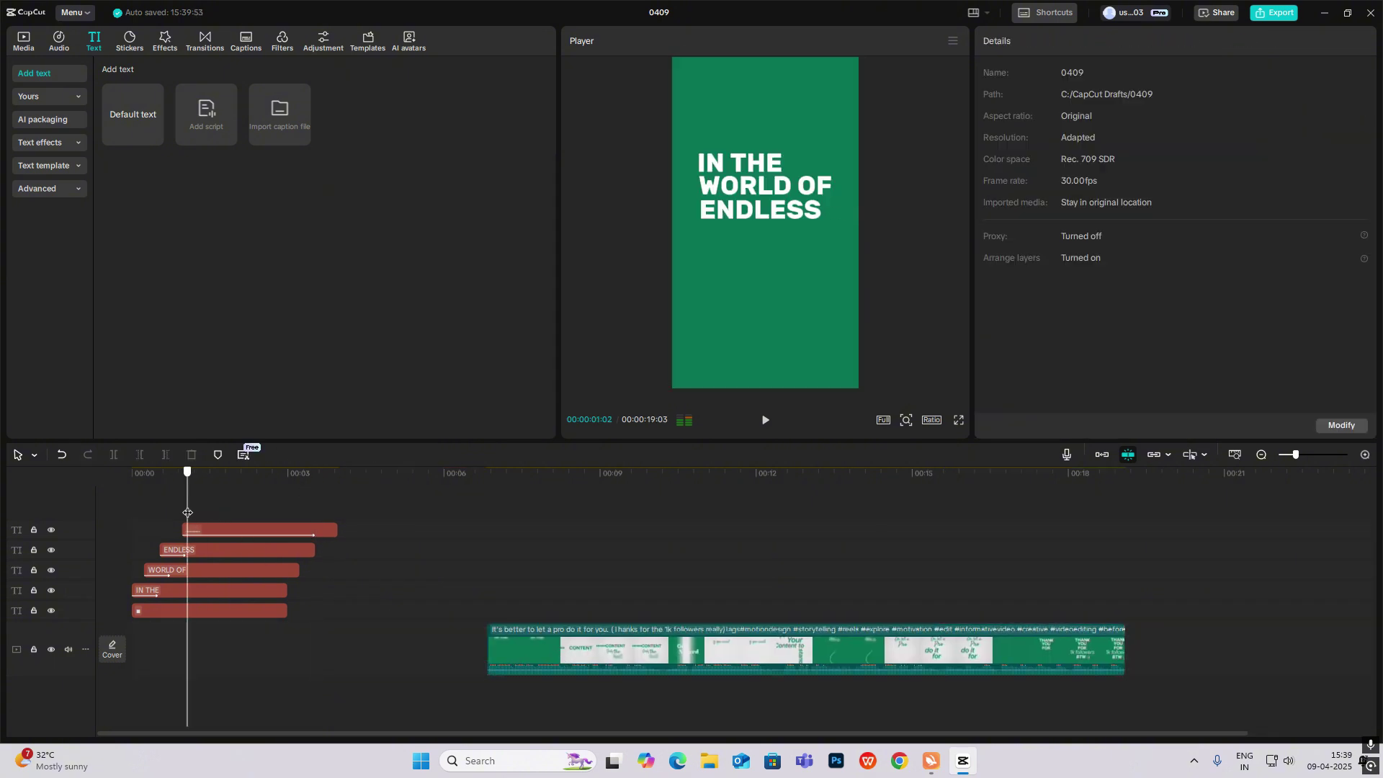
Remove two more dots from the dots text, realign it right after ENDLESS and play the animation from the start
left_click(249, 524)
left_click(1116, 118)
key("BackSpace")
key("BackSpace")
left_click_drag(867, 214, 844, 218)
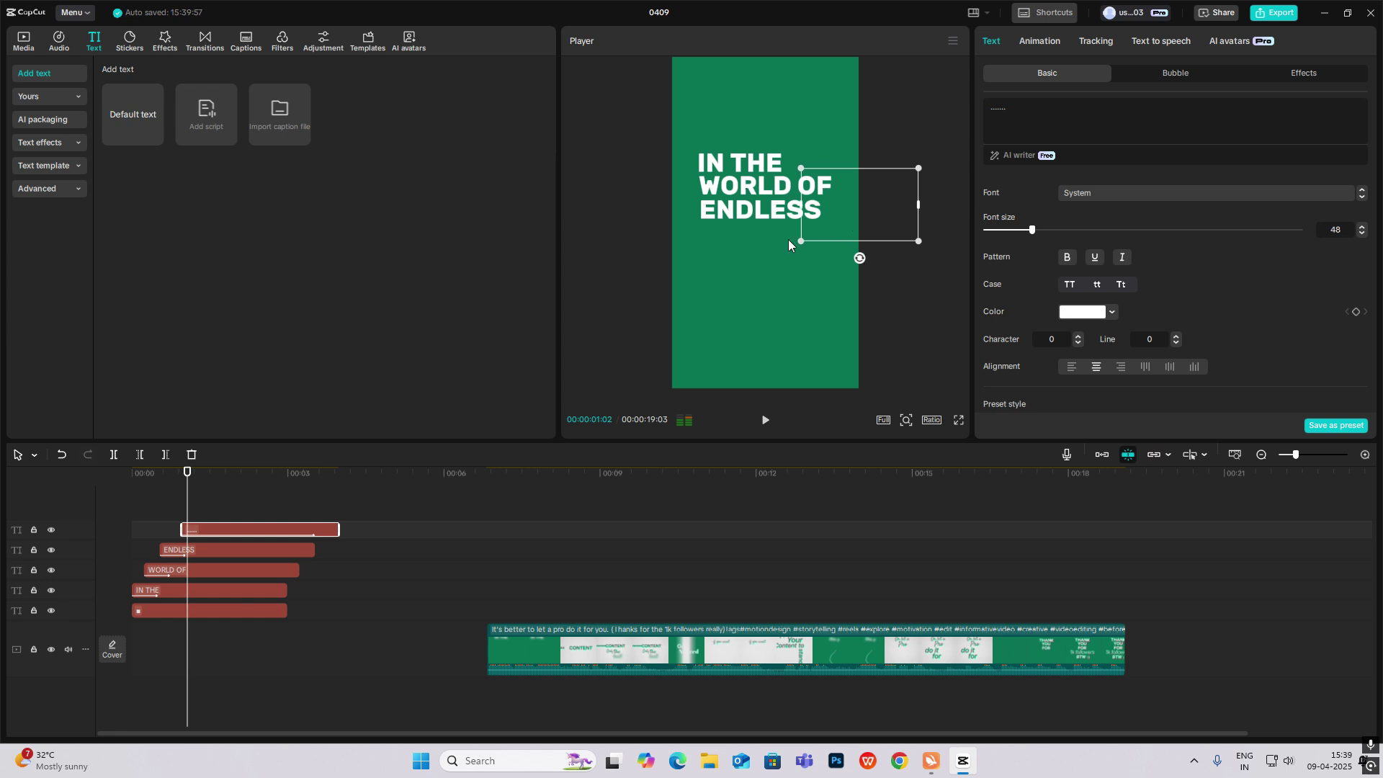
left_click_drag(186, 497, 115, 499)
left_click(835, 212)
key("space")
key("space")
left_click(231, 532)
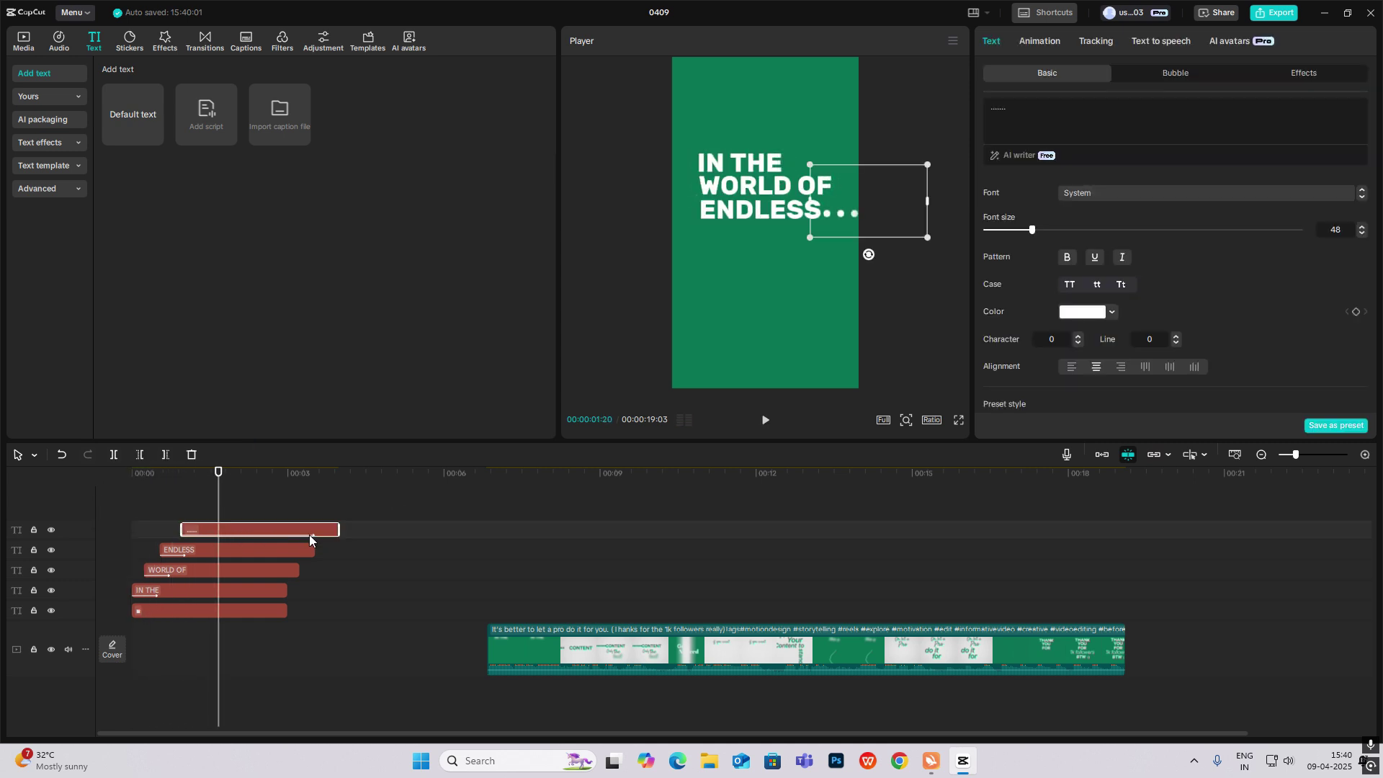
left_click_drag(254, 491, 232, 591)
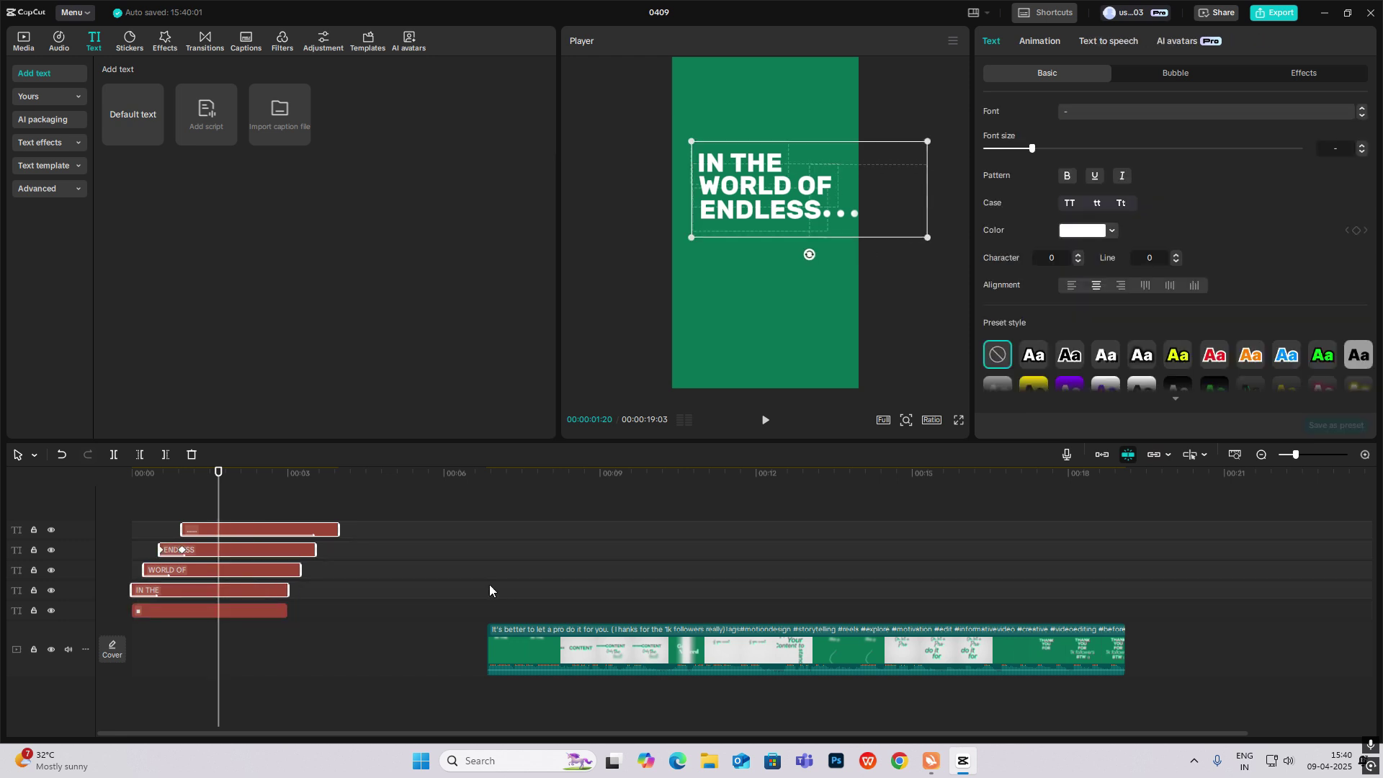
left_click(528, 593)
left_click_drag(528, 593, 92, 552)
left_click_drag(185, 493, 211, 635)
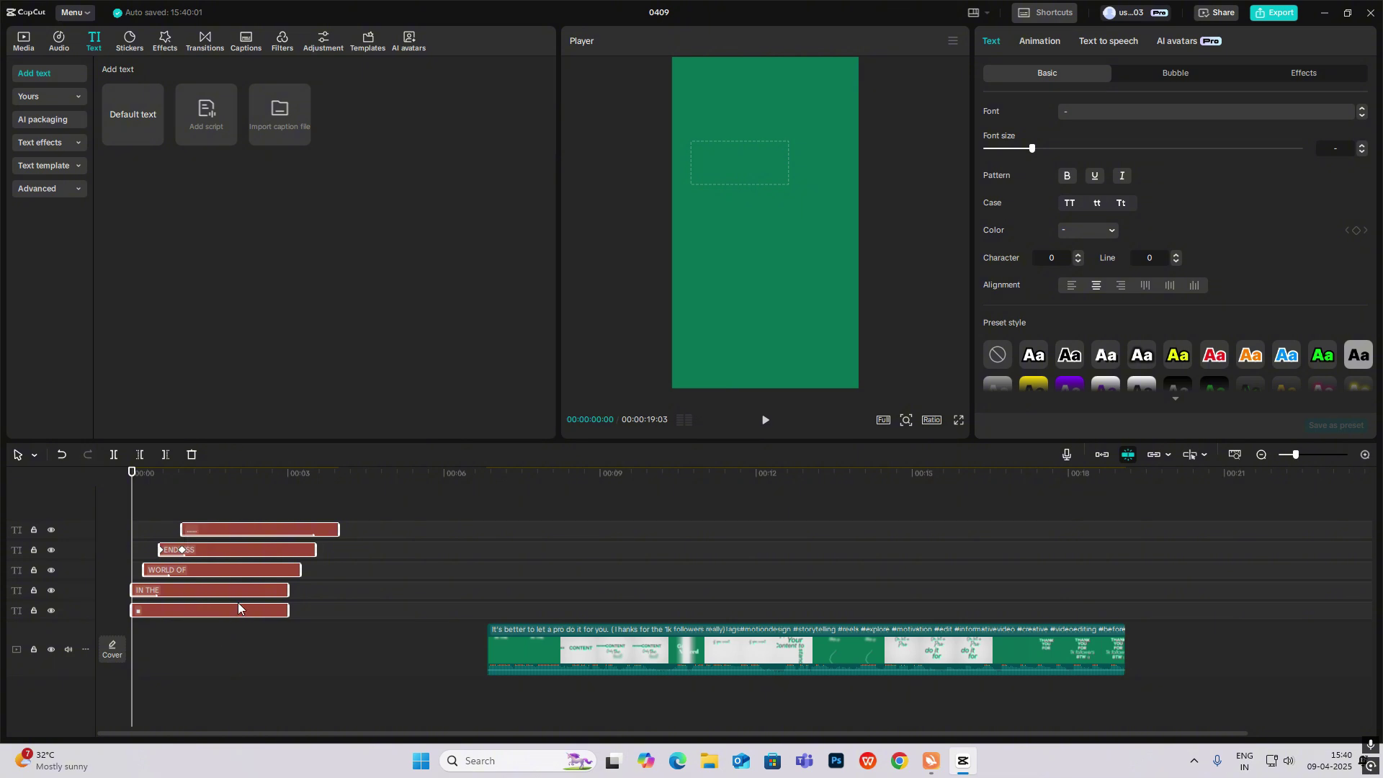
Duplicate the dots clip directly after the original, and combine the five original text clips into one compound clip
left_click_drag(191, 517, 370, 530)
left_click(231, 531)
left_click_drag(167, 488, 236, 667)
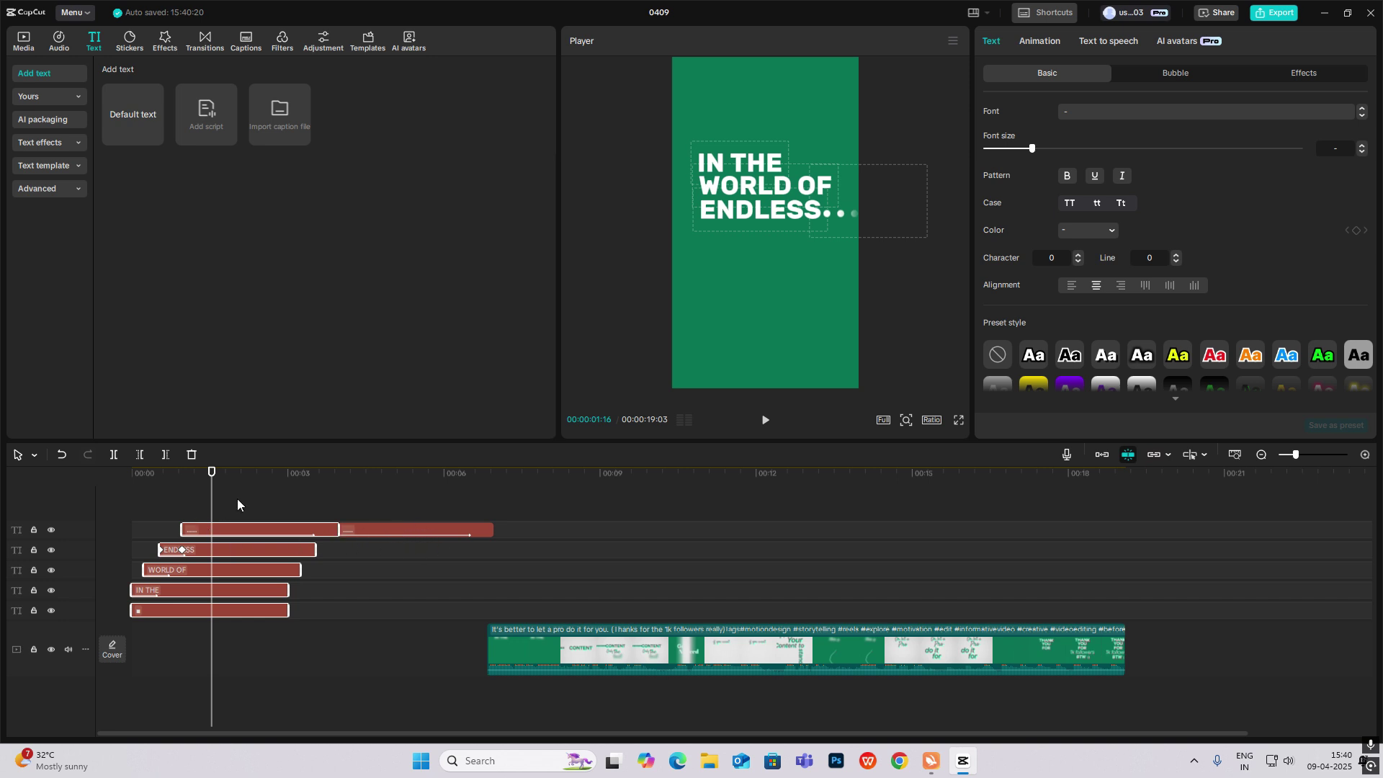
key("alt+g")
Add transform keyframes to the compound clip at 00:01:16 and 00:02:10, moving it out of the frame to the left at the second
left_click(172, 519)
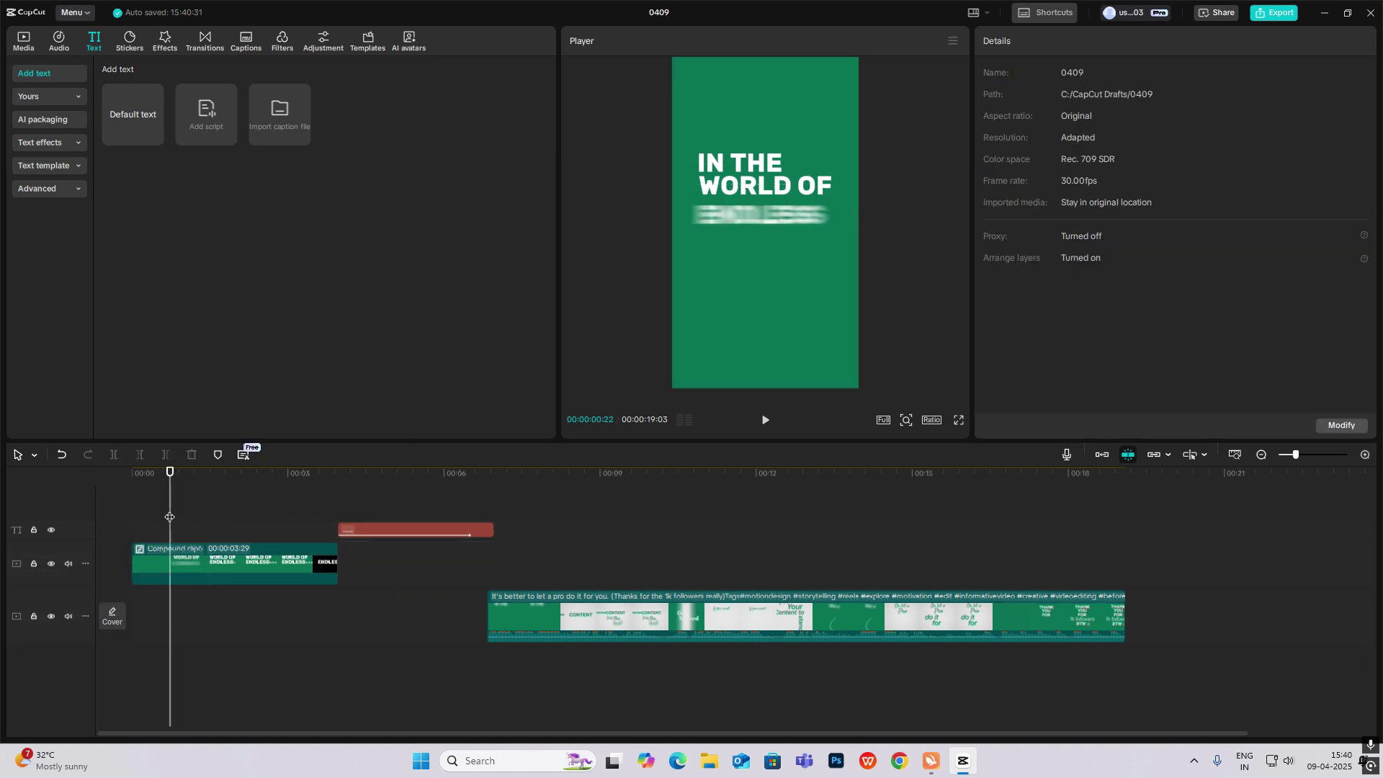
left_click_drag(169, 546, 212, 526)
left_click(191, 560)
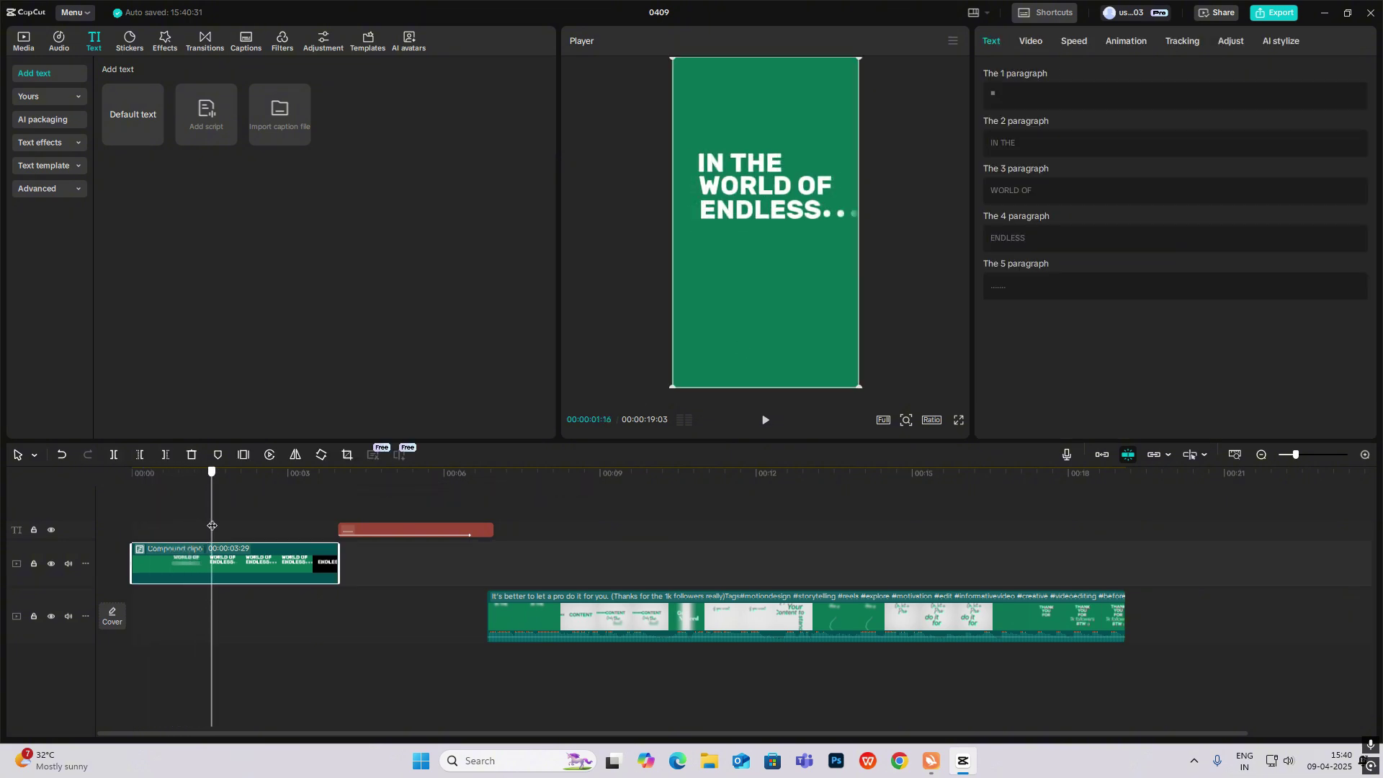
left_click(1035, 45)
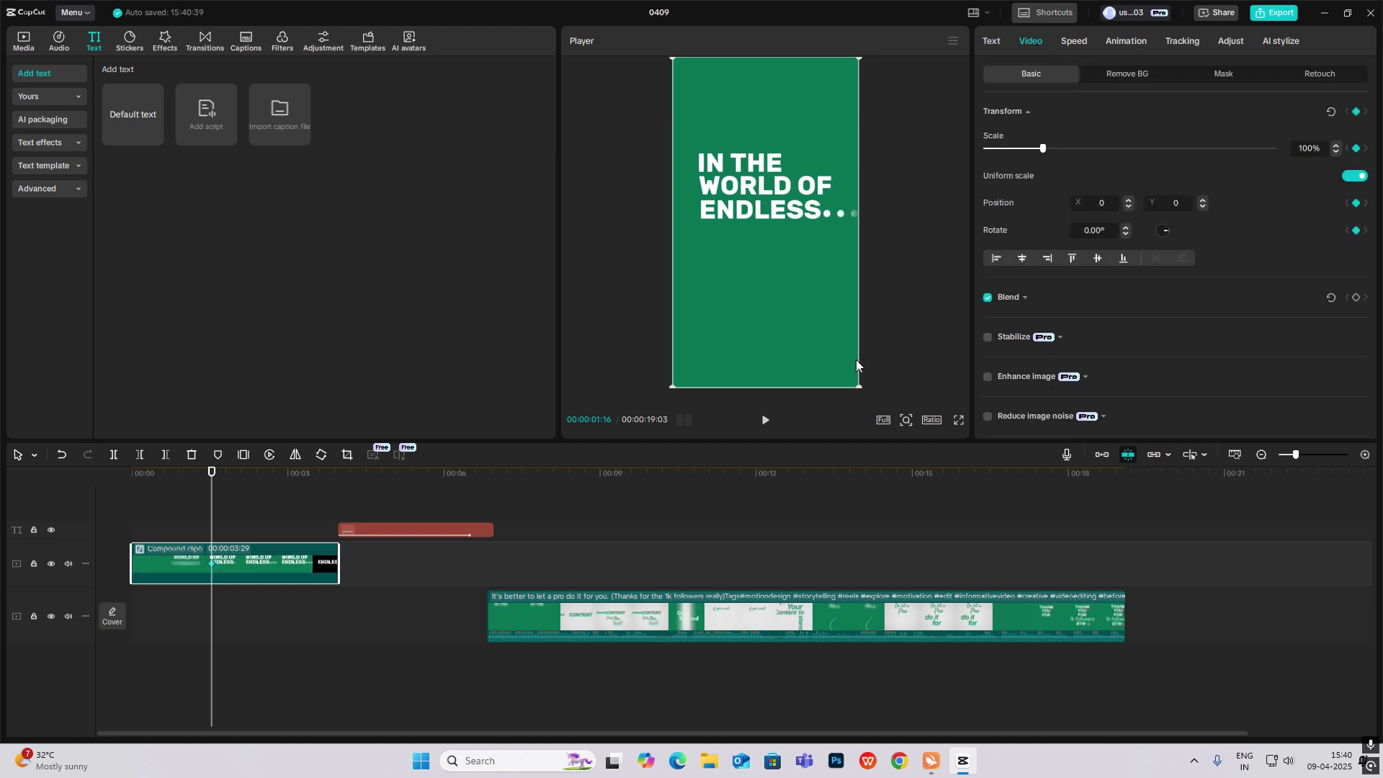
left_click_drag(216, 524, 253, 524)
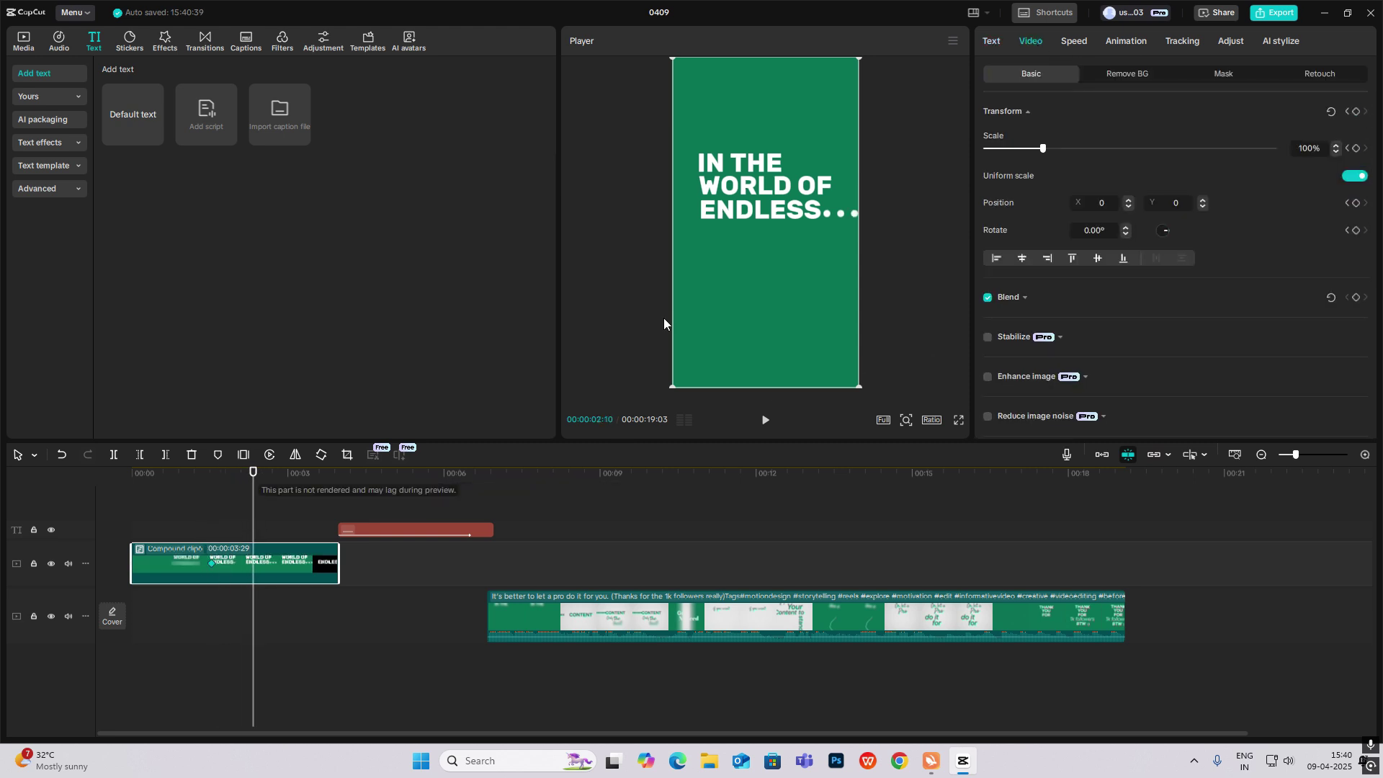
left_click_drag(691, 246, 621, 247)
Apply the Quad Ease preset curve to the compound clip's X position keyframes
left_click_drag(253, 541, 211, 539)
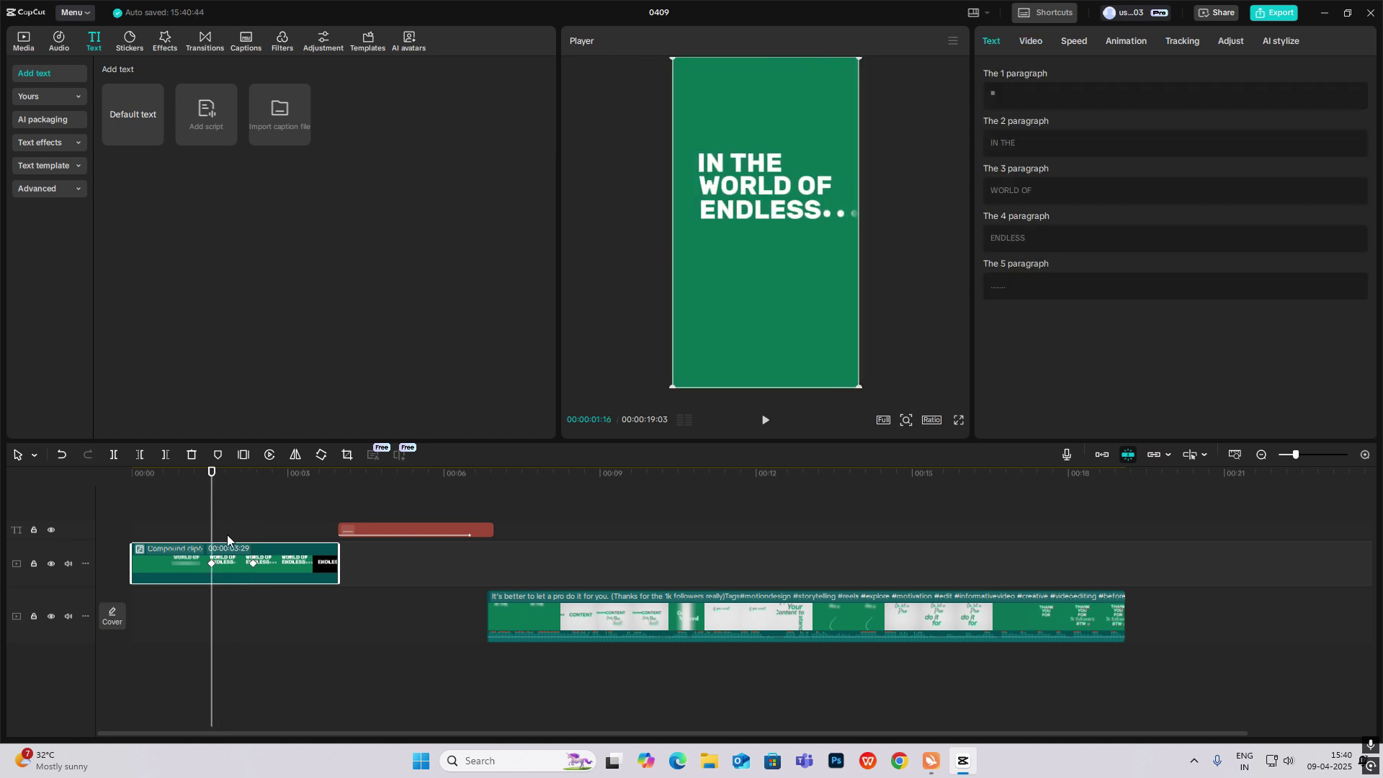
key("alt+k")
scroll(241, 548, "up", 1)
left_click(232, 606)
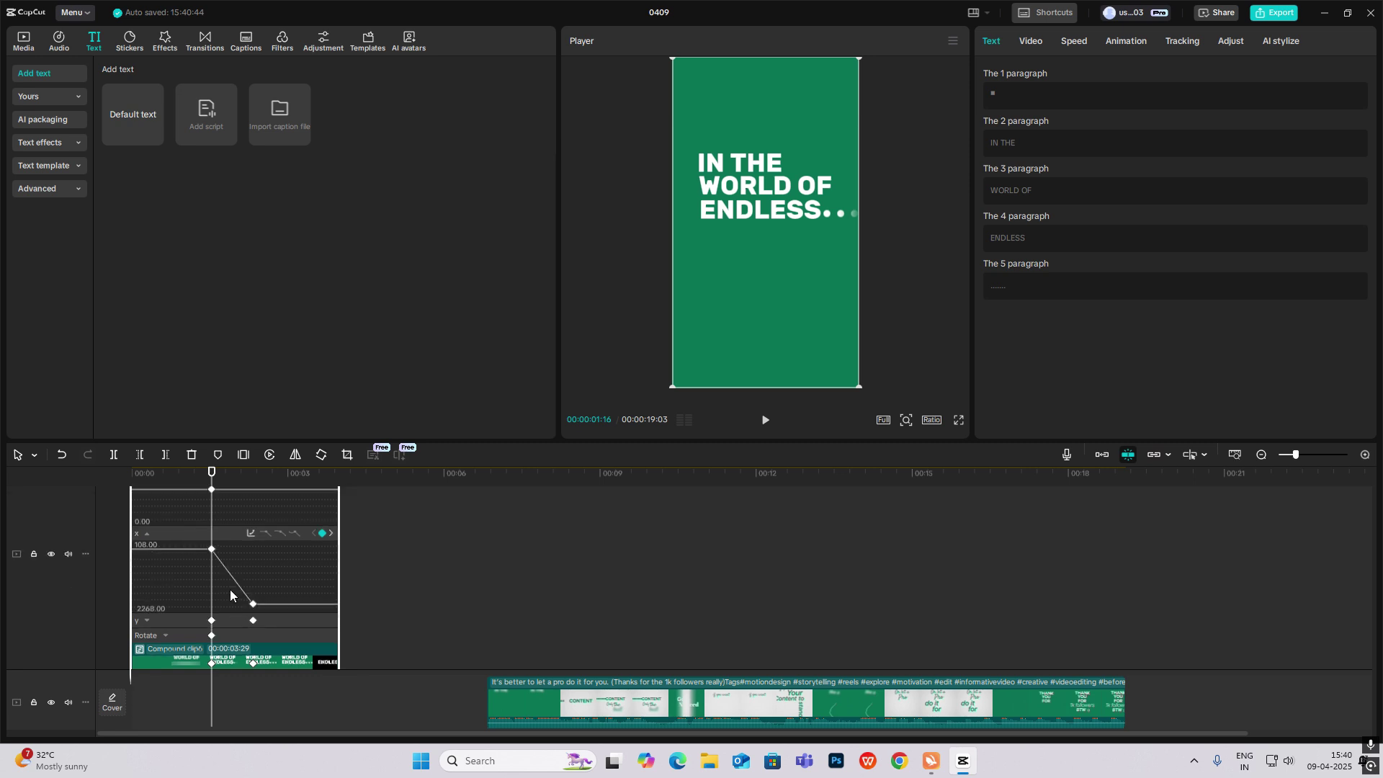
left_click(251, 534)
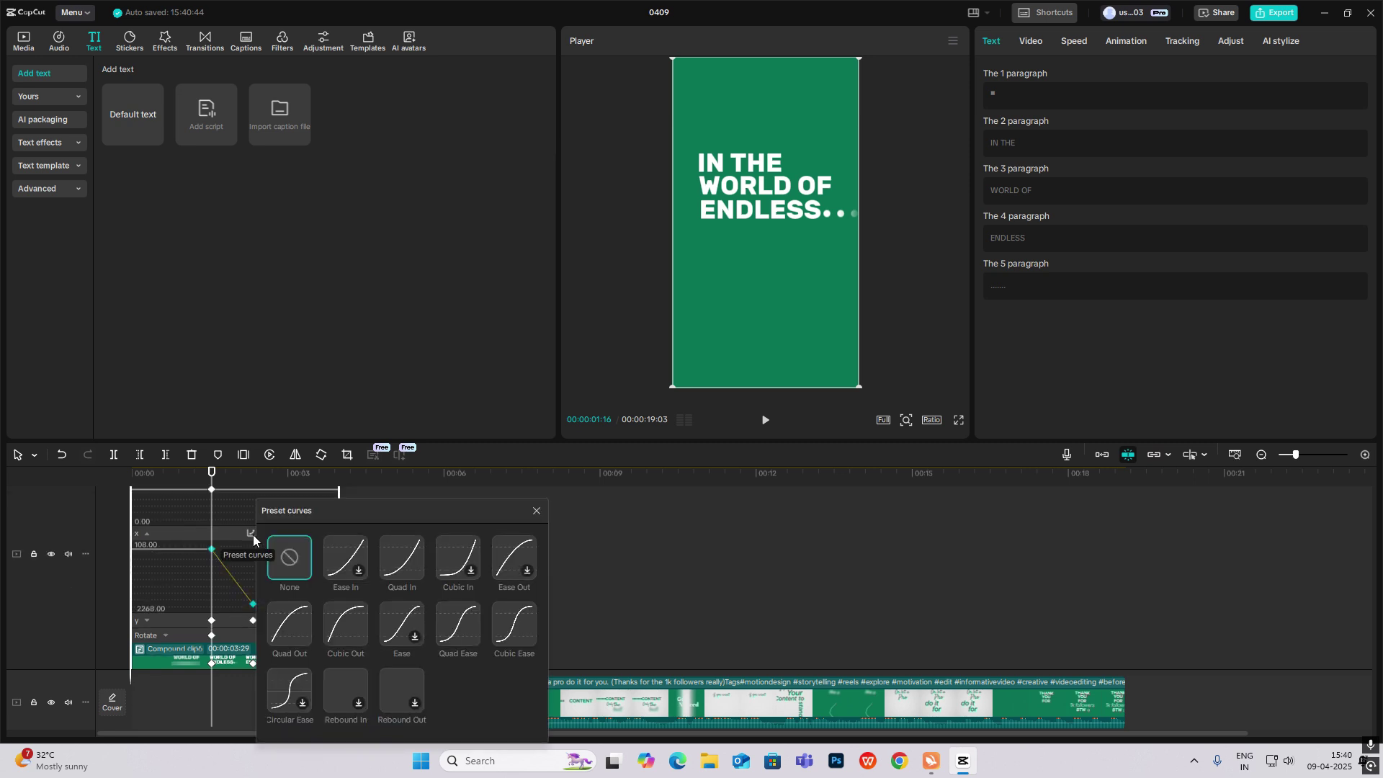
left_click(468, 625)
left_click(536, 511)
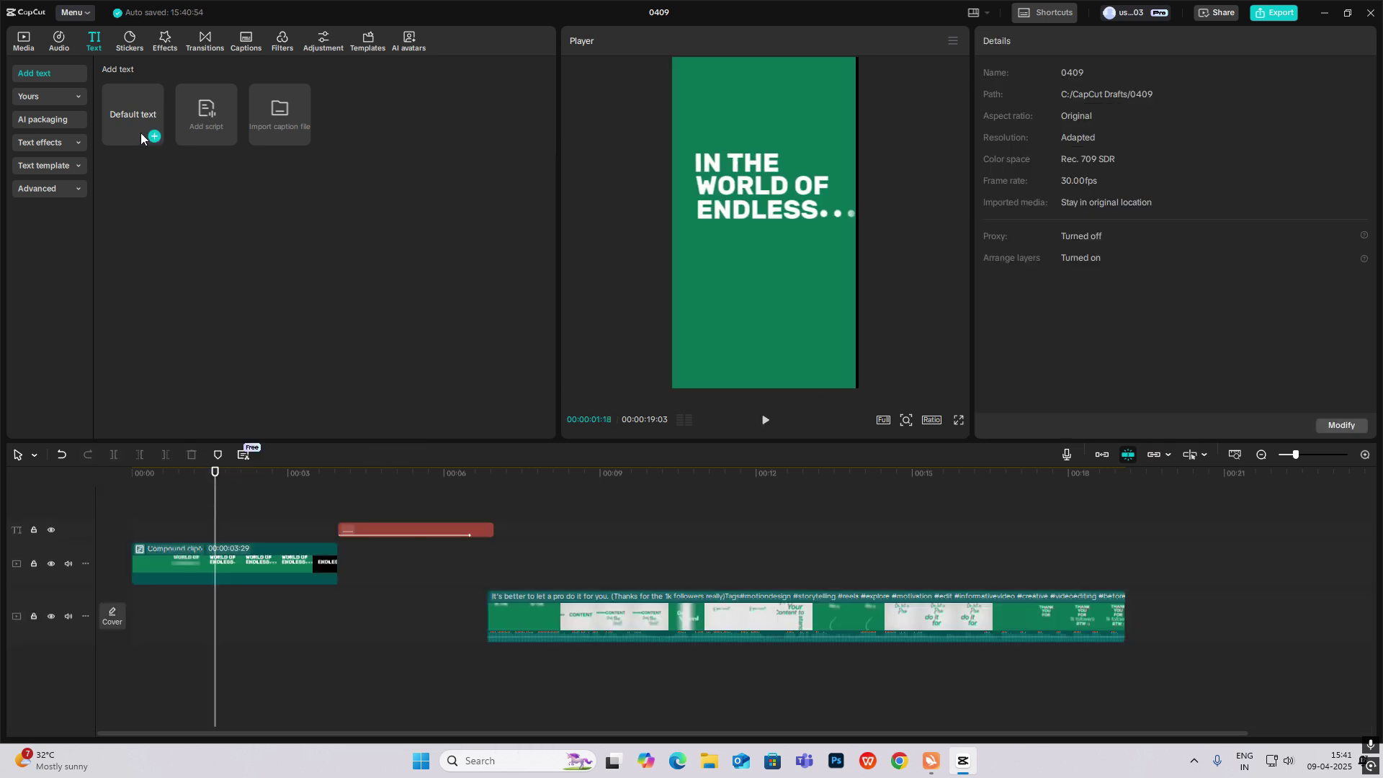
Add a text clip on a track beneath the compound clip and replace its text with a solid square symbol
left_click_drag(140, 132, 208, 615)
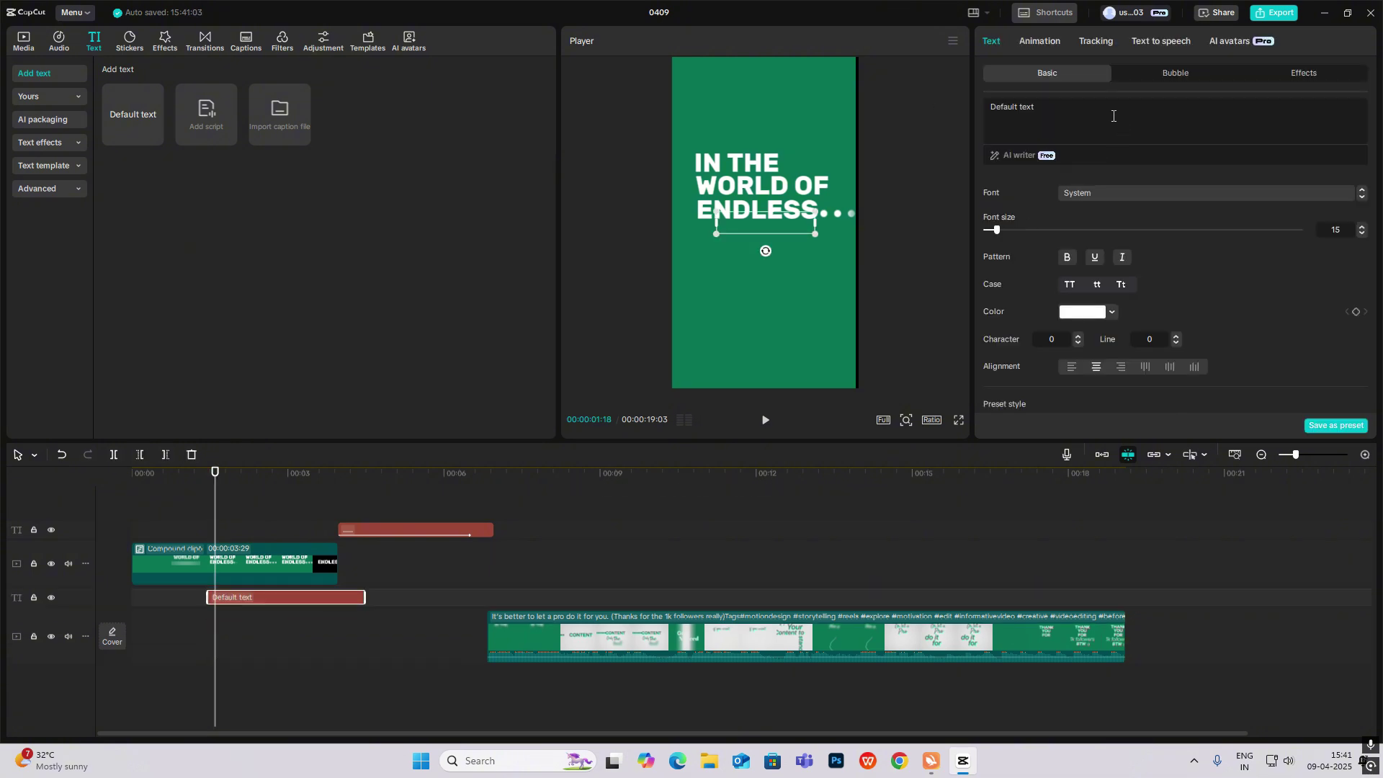
key("super+period")
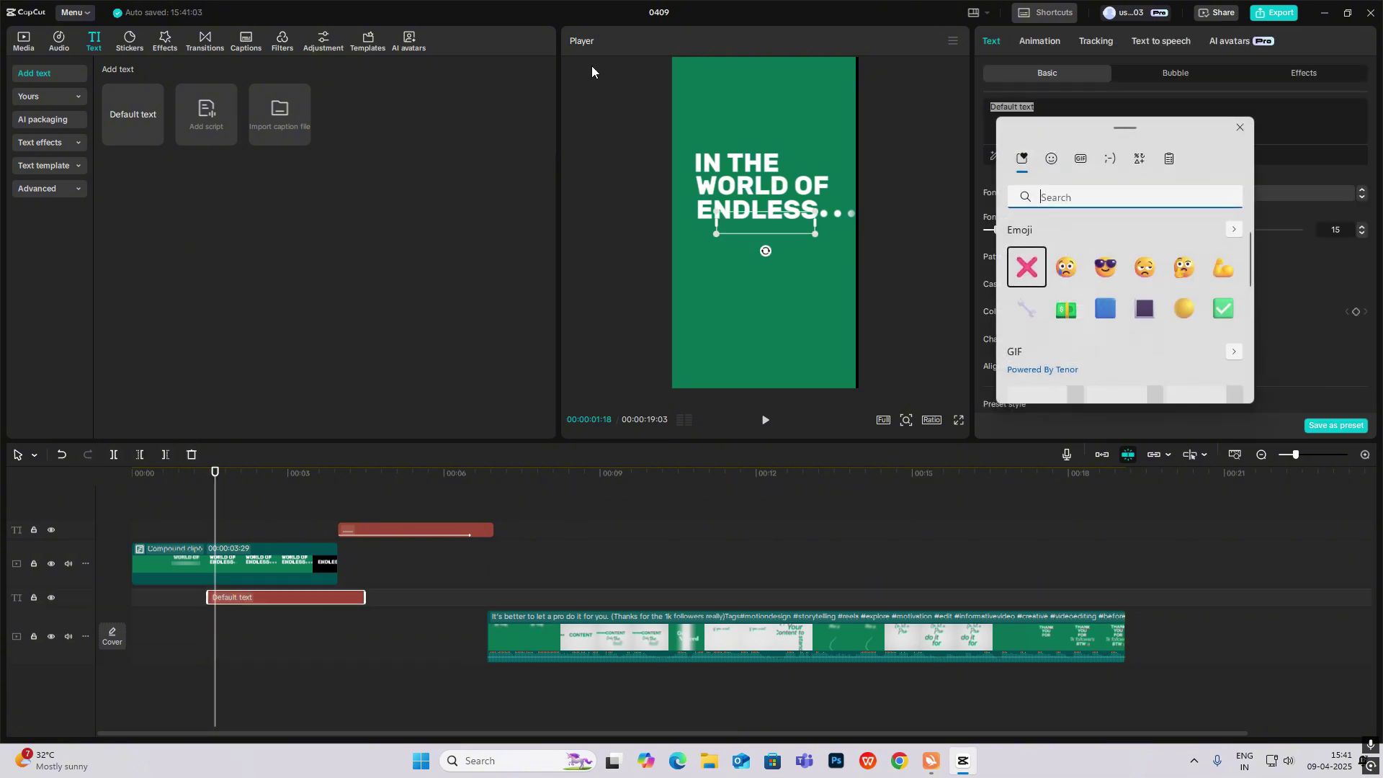
left_click(1143, 160)
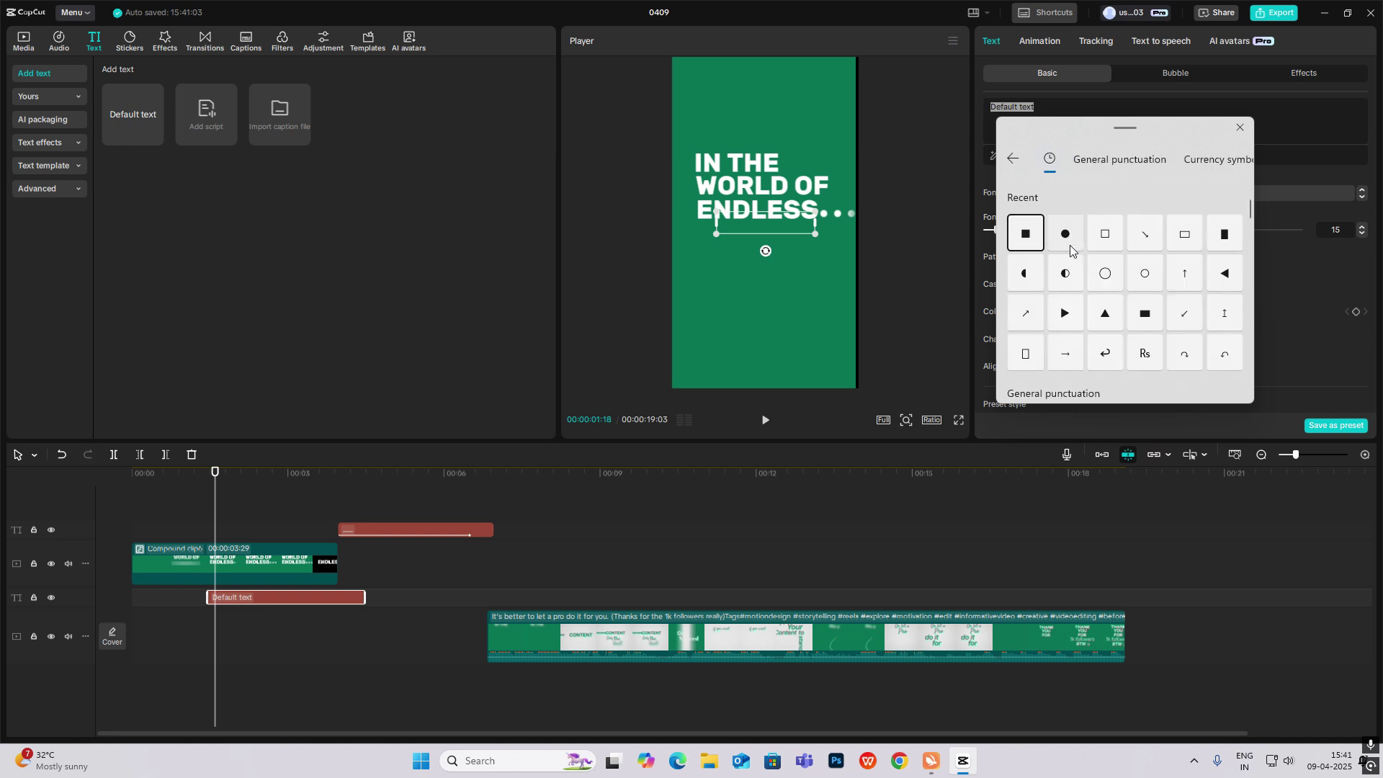
left_click(1032, 246)
Enlarge the square symbol to font size 268 and scale 232% as a white background, and check it at 00:02:05
left_click(778, 236)
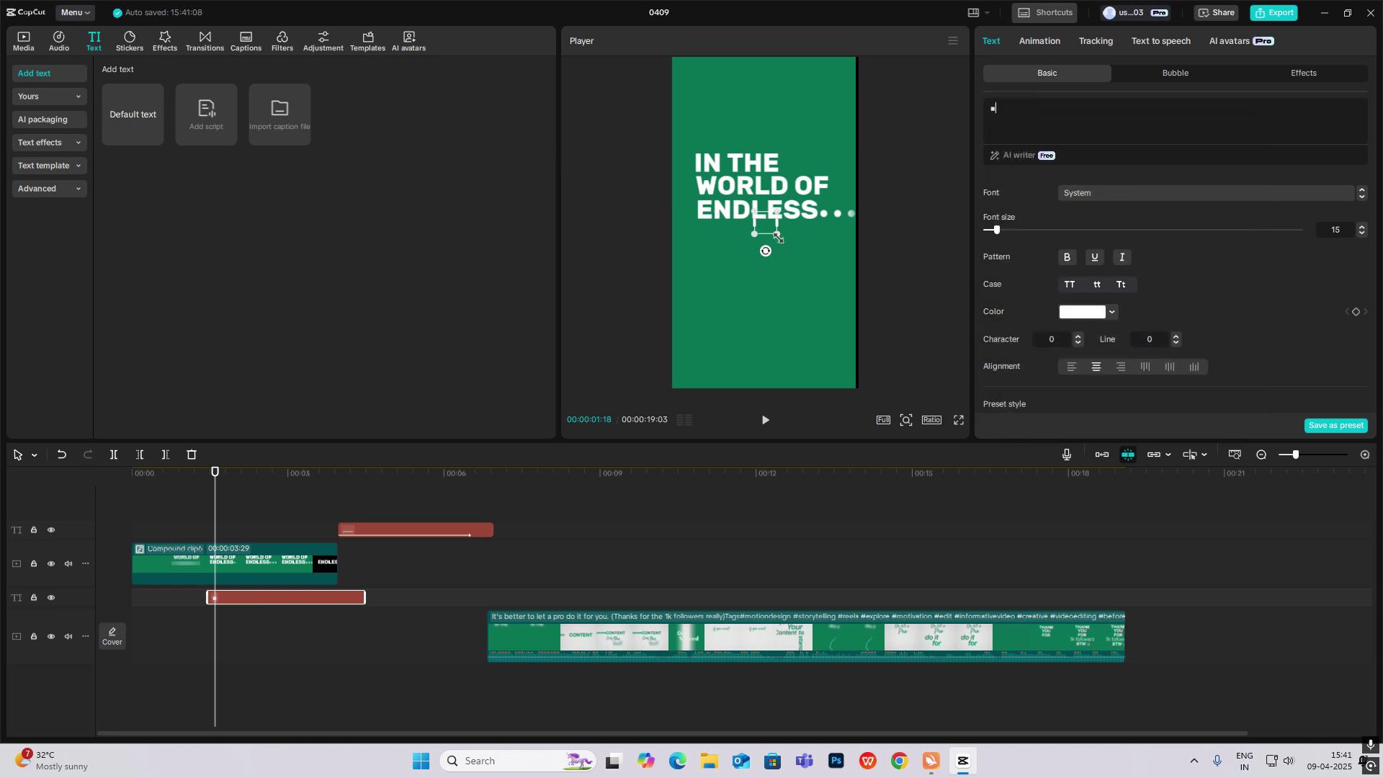
left_click(1266, 230)
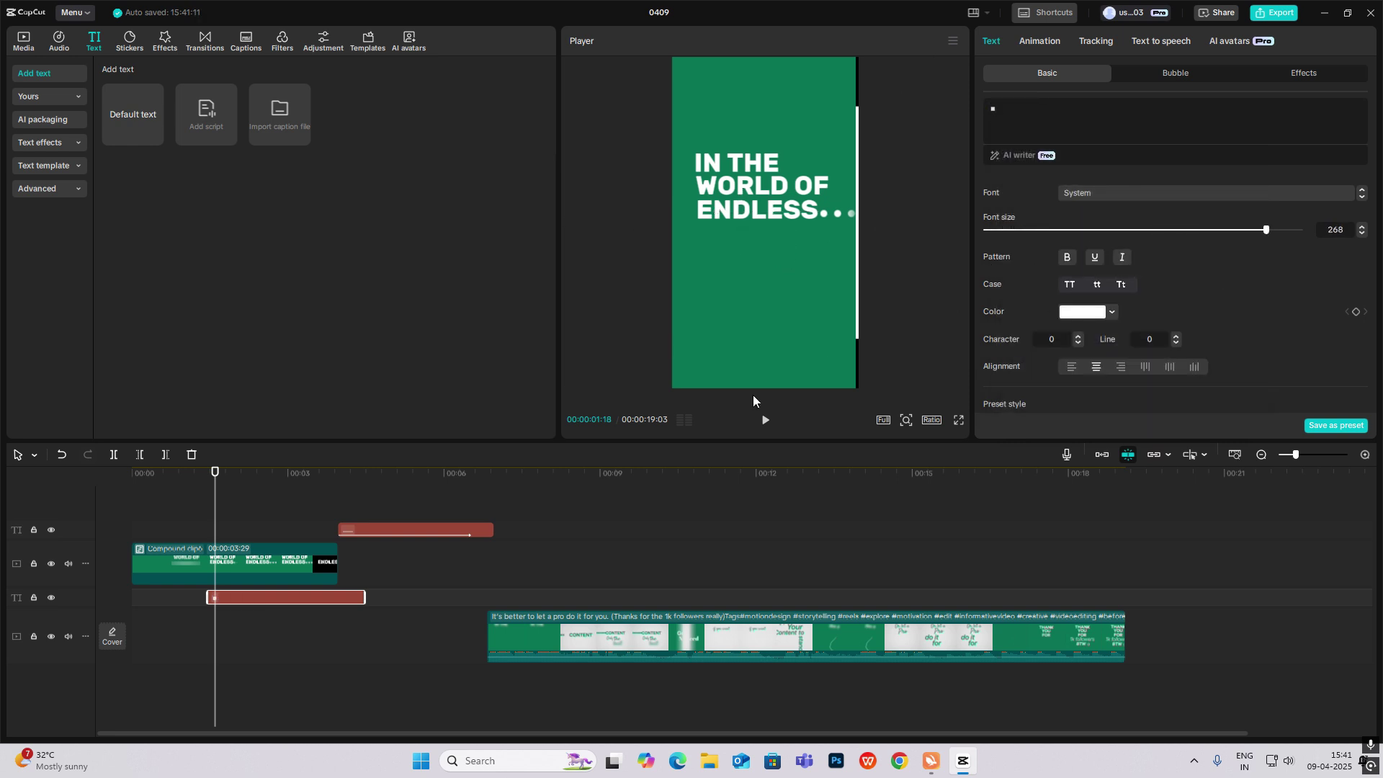
scroll(1077, 355, "down", 5)
scroll(1048, 267, "up", 1)
left_click_drag(1042, 266, 1119, 267)
left_click_drag(215, 517, 245, 545)
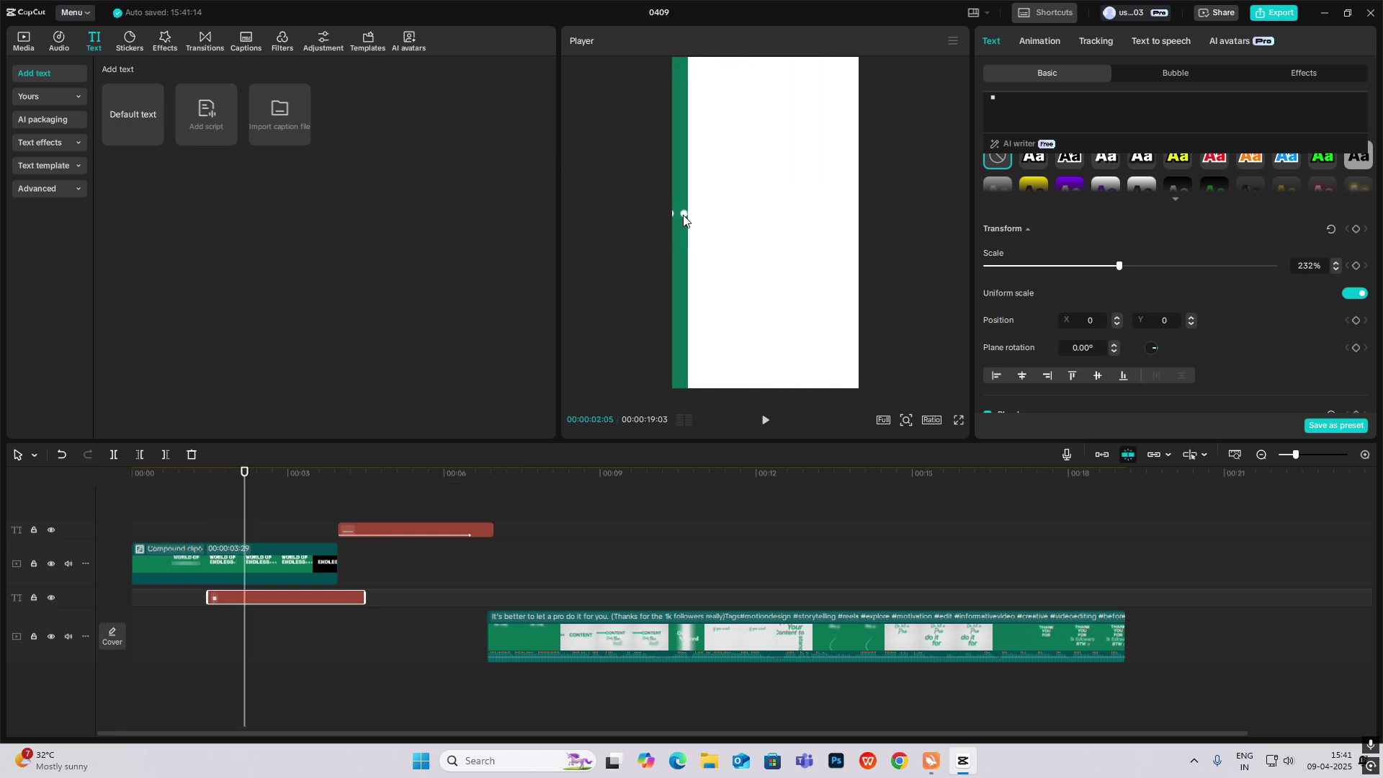
Move the duplicated dots clip to start at 00:02:05 and color it green 087454, sampled from the background in the preview
left_click_drag(364, 528, 270, 531)
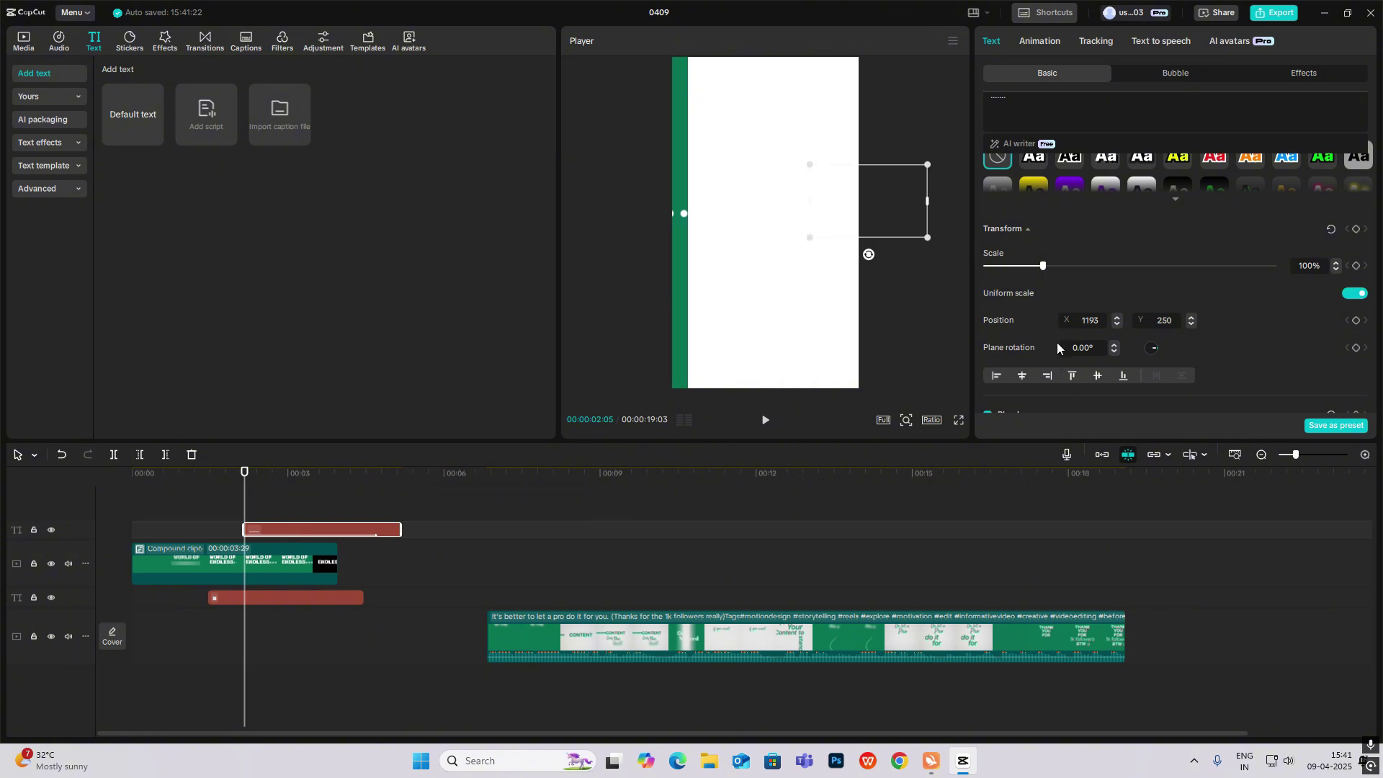
scroll(1057, 341, "down", 2)
scroll(1057, 341, "up", 1)
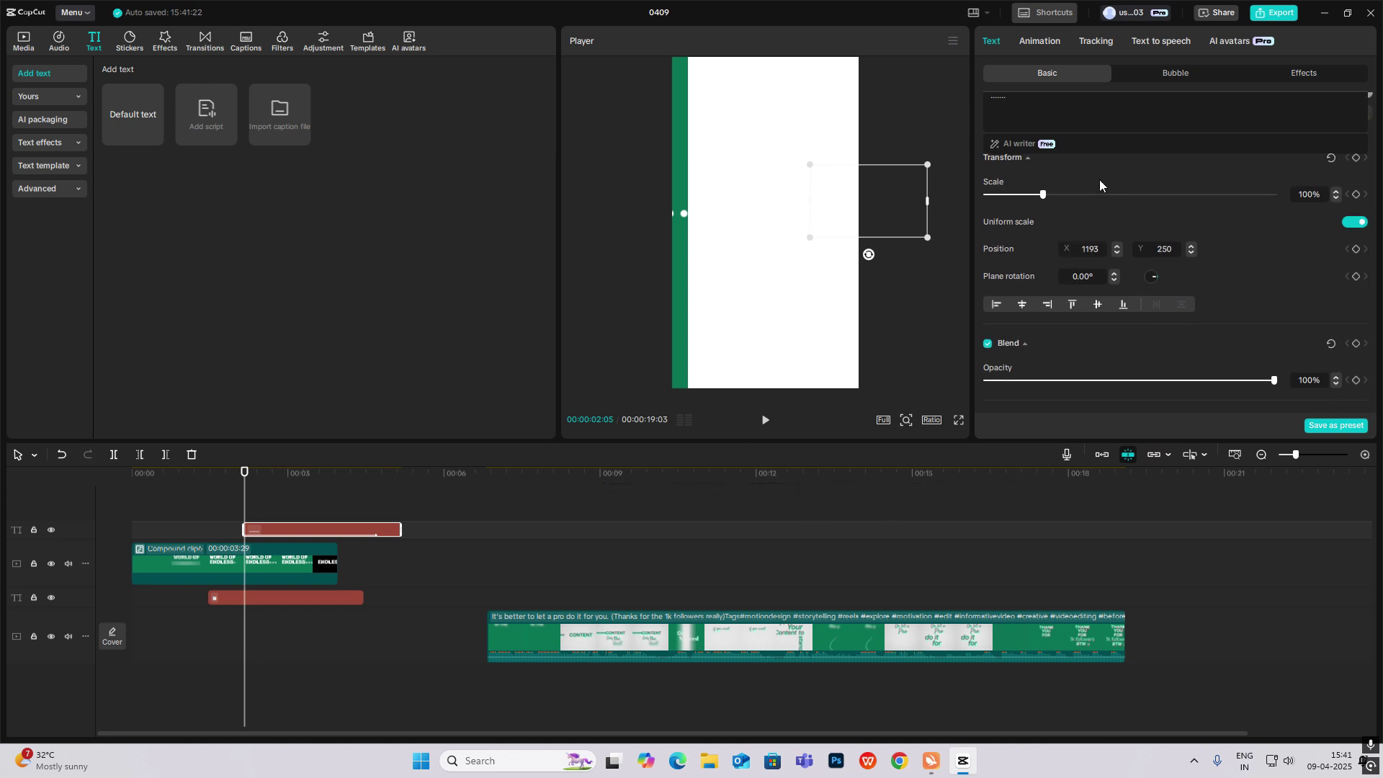
scroll(1073, 262, "down", 5)
scroll(1048, 199, "up", 10)
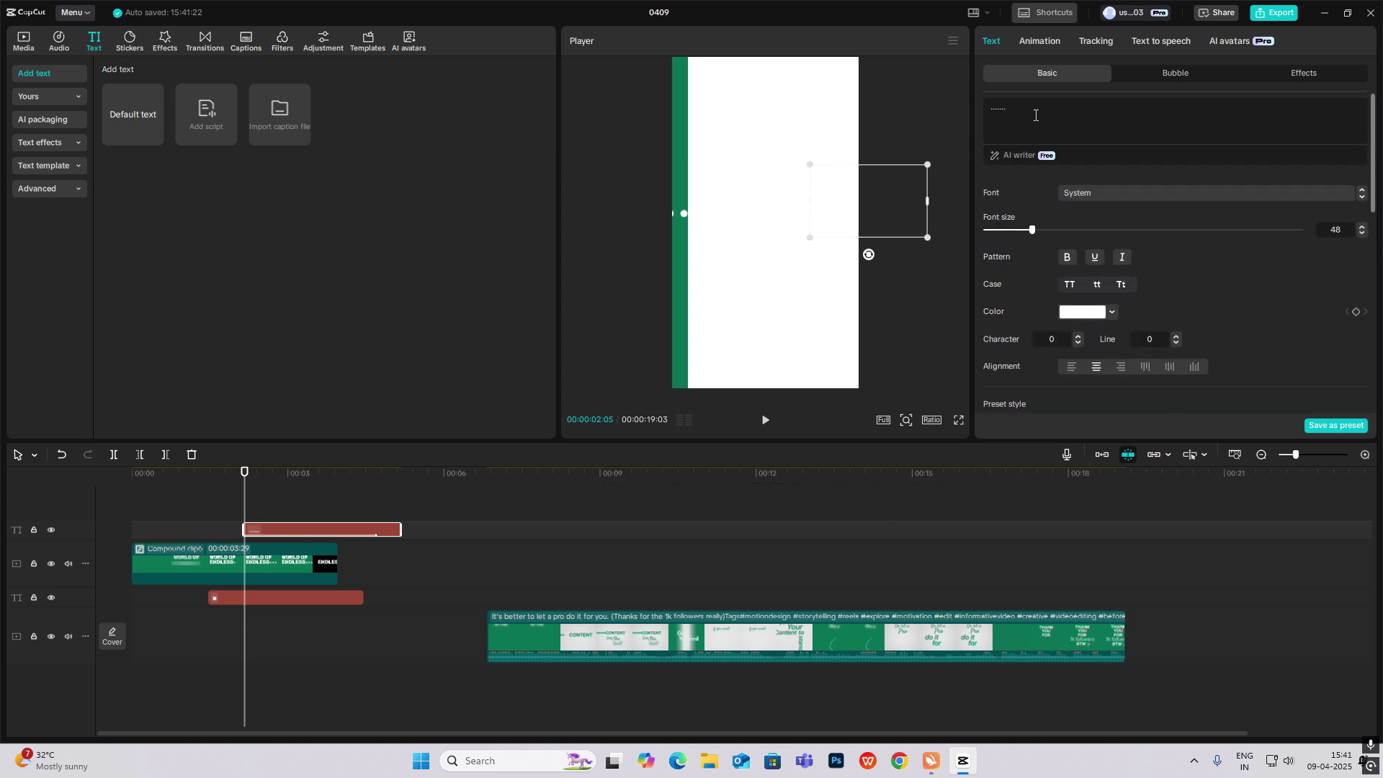
left_click(1090, 317)
left_click(1033, 434)
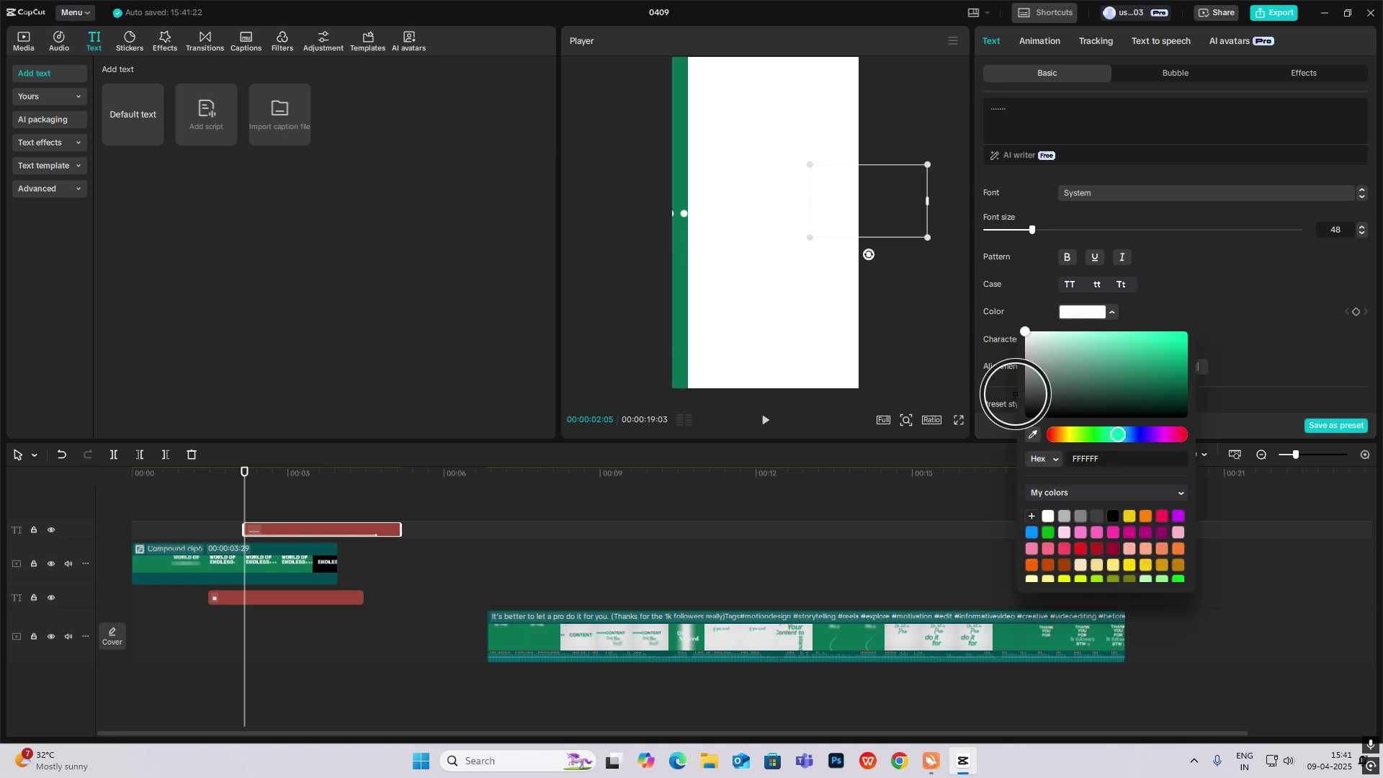
left_click(683, 144)
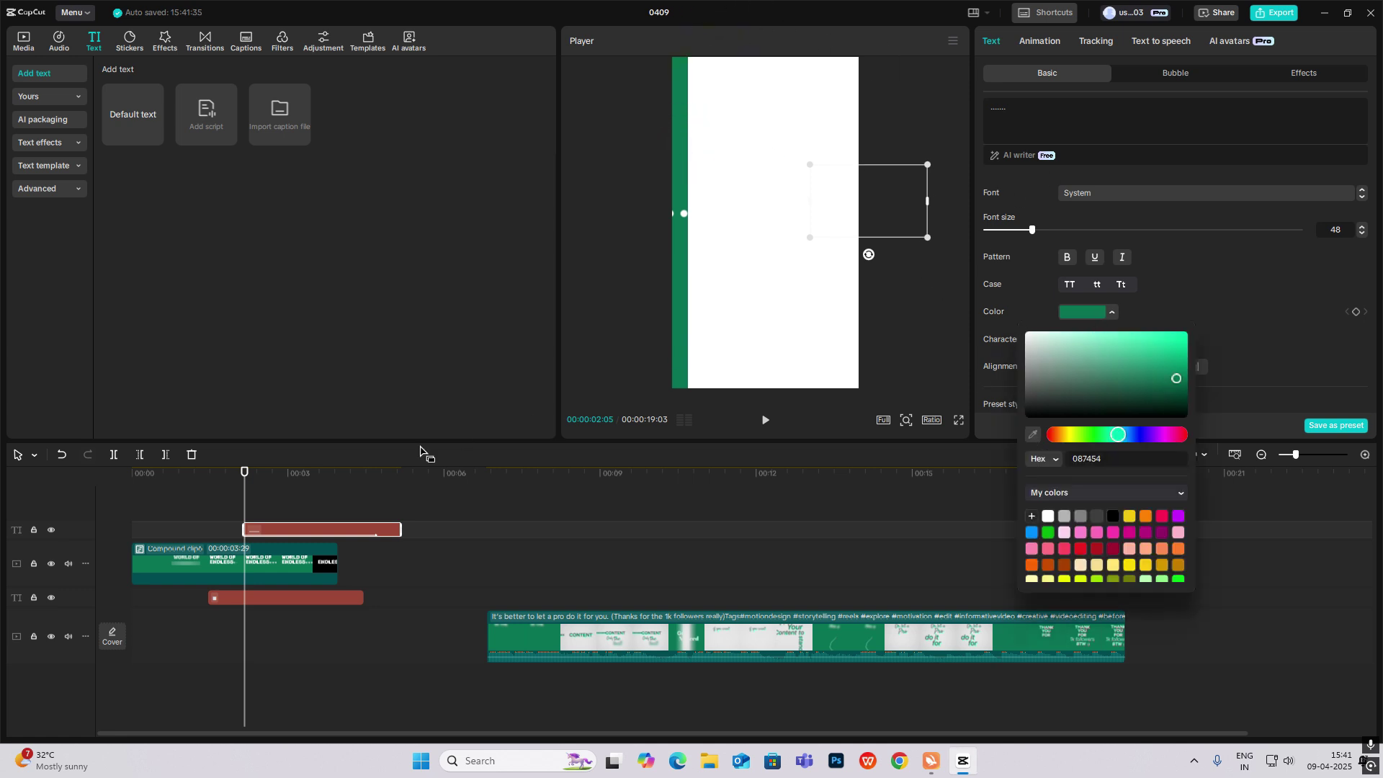
Set the green dots' in-animation duration to 0.0 s, then enlarge the row slightly and align it with the last white dot
left_click_drag(911, 201, 746, 214)
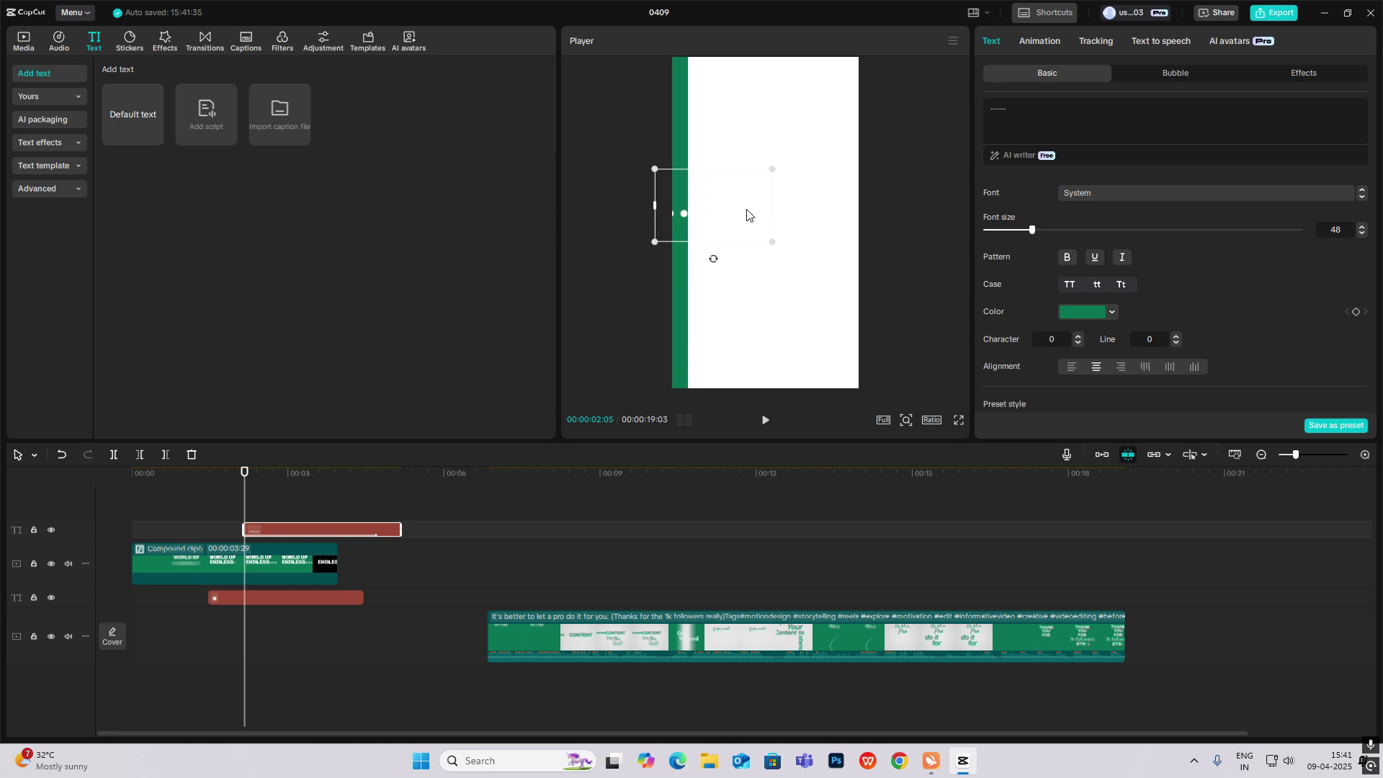
left_click(1039, 41)
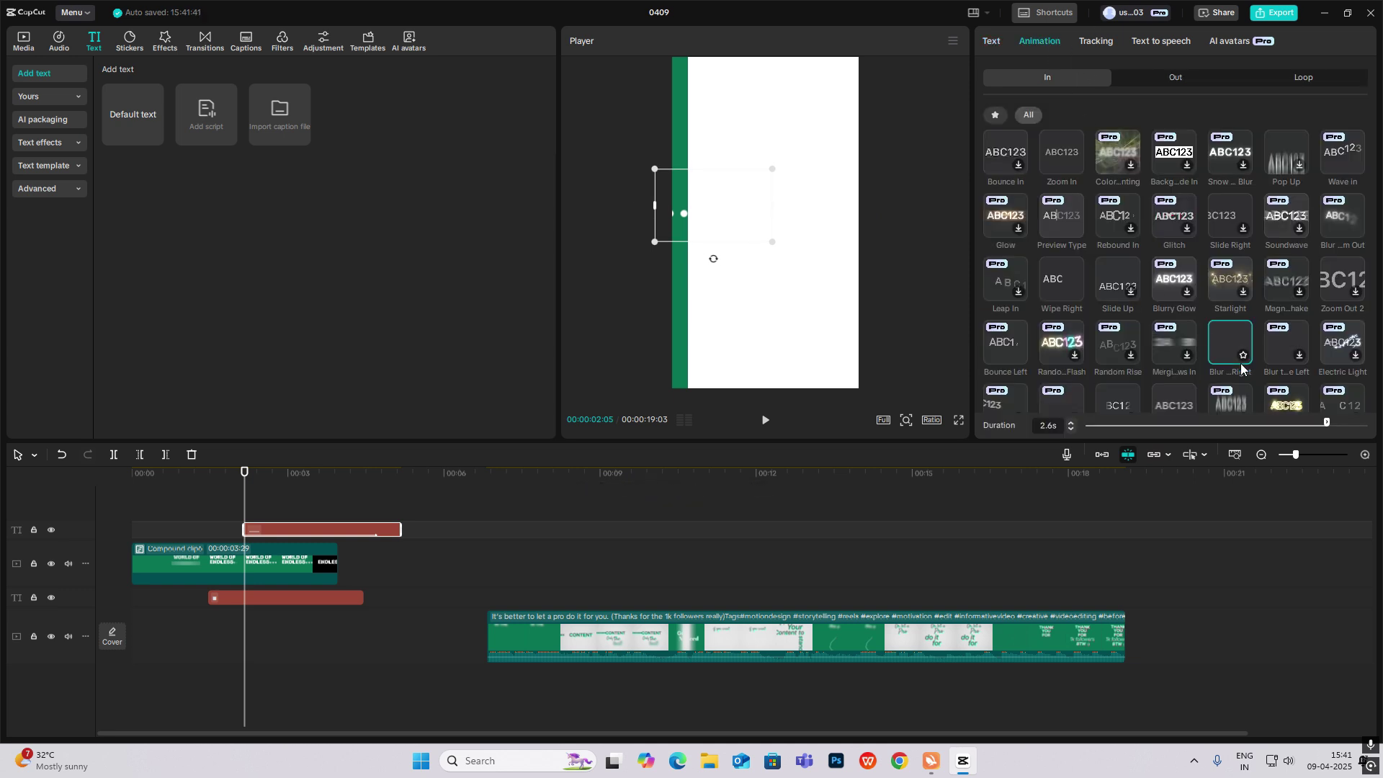
left_click_drag(1109, 427, 960, 433)
left_click_drag(718, 226, 741, 221)
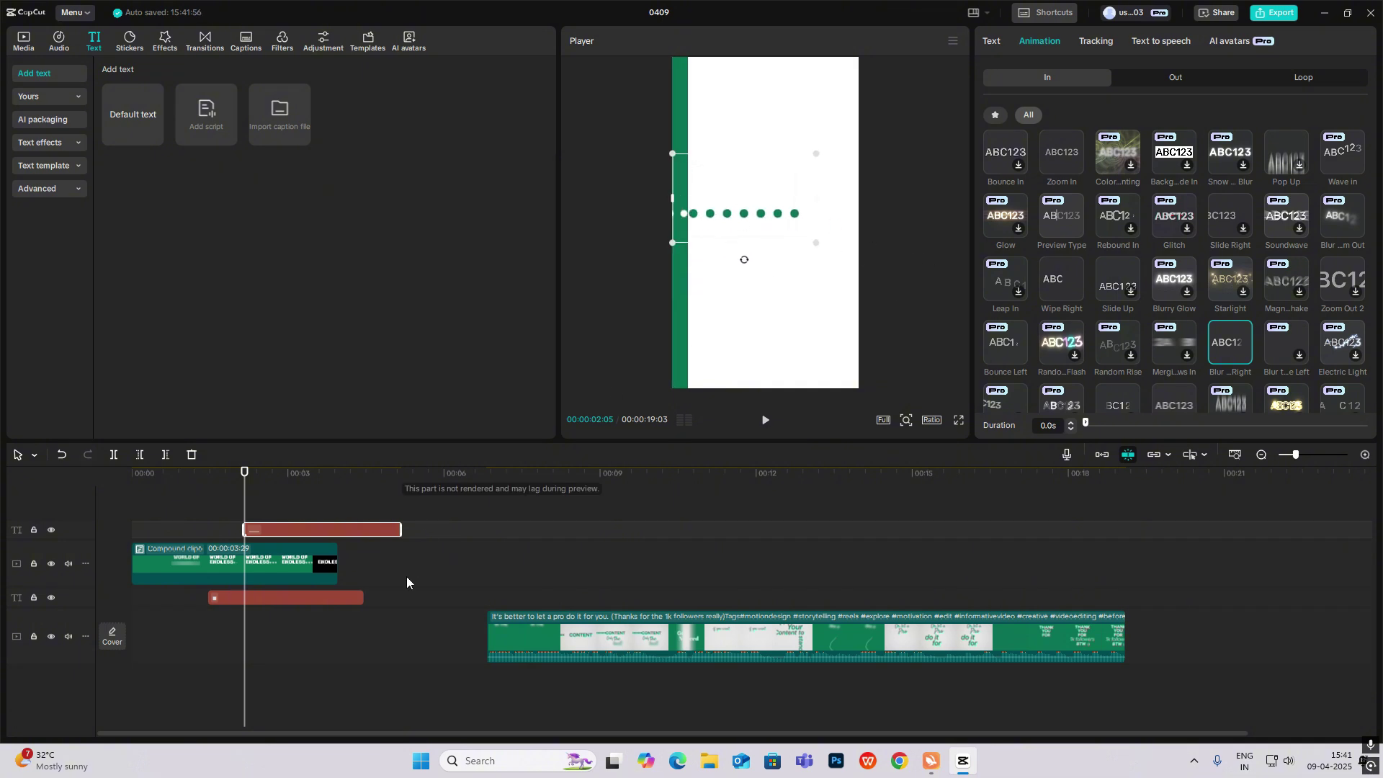
Shorten the green dots row to four dots and align it right after the last white dot
scroll(1024, 128, "up", 1)
left_click(991, 40)
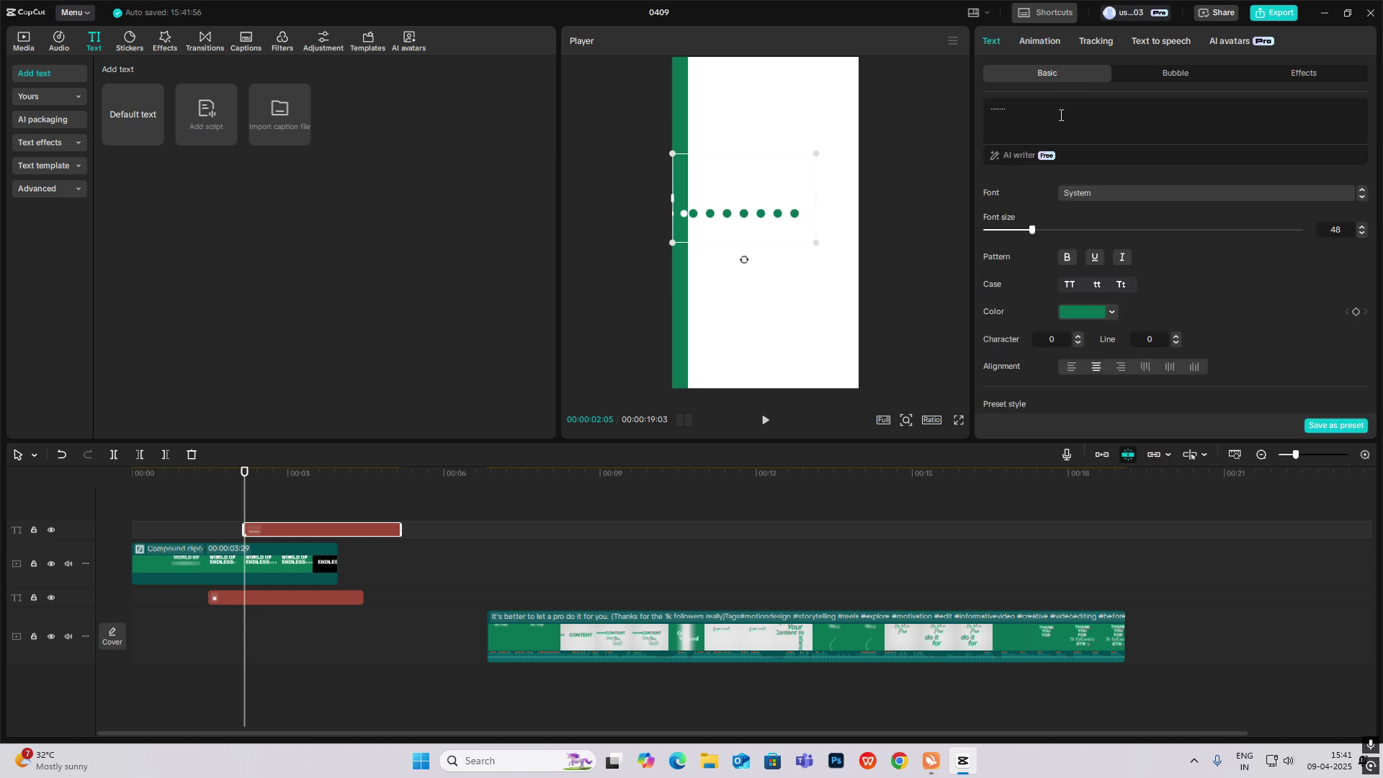
key("BackSpace")
key("BackSpace")
left_click_drag(729, 216, 713, 217)
left_click(906, 421)
left_click_drag(881, 443, 903, 442)
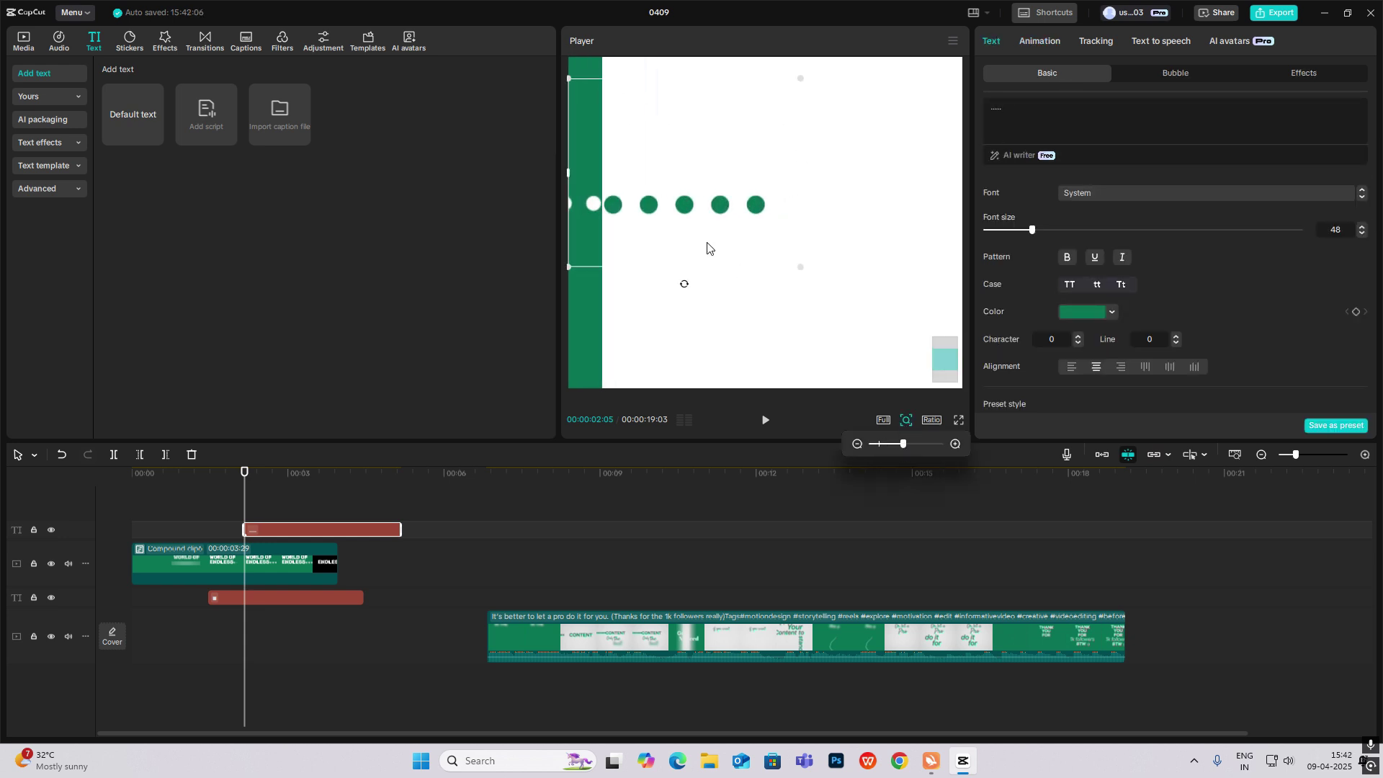
left_click_drag(685, 221, 692, 220)
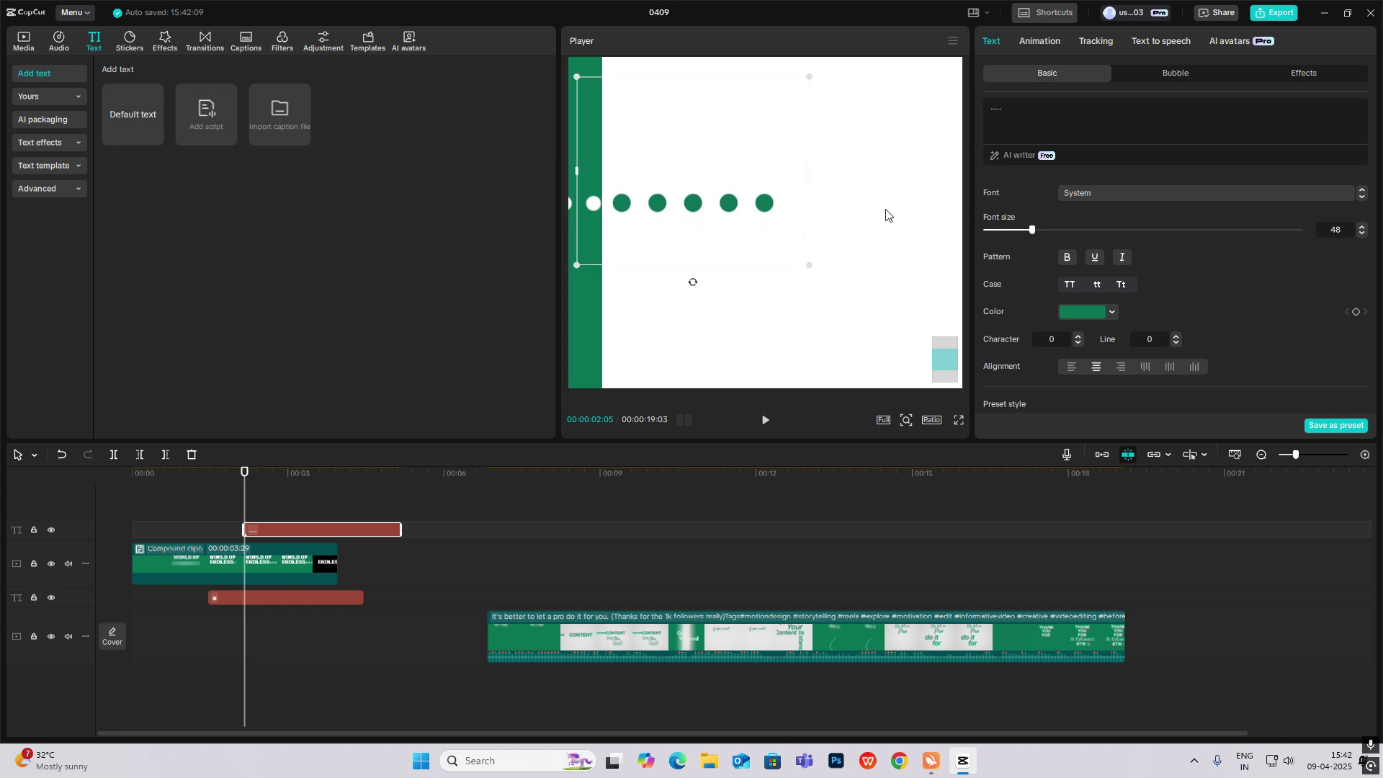
key("BackSpace")
left_click(906, 420)
left_click_drag(903, 444, 879, 444)
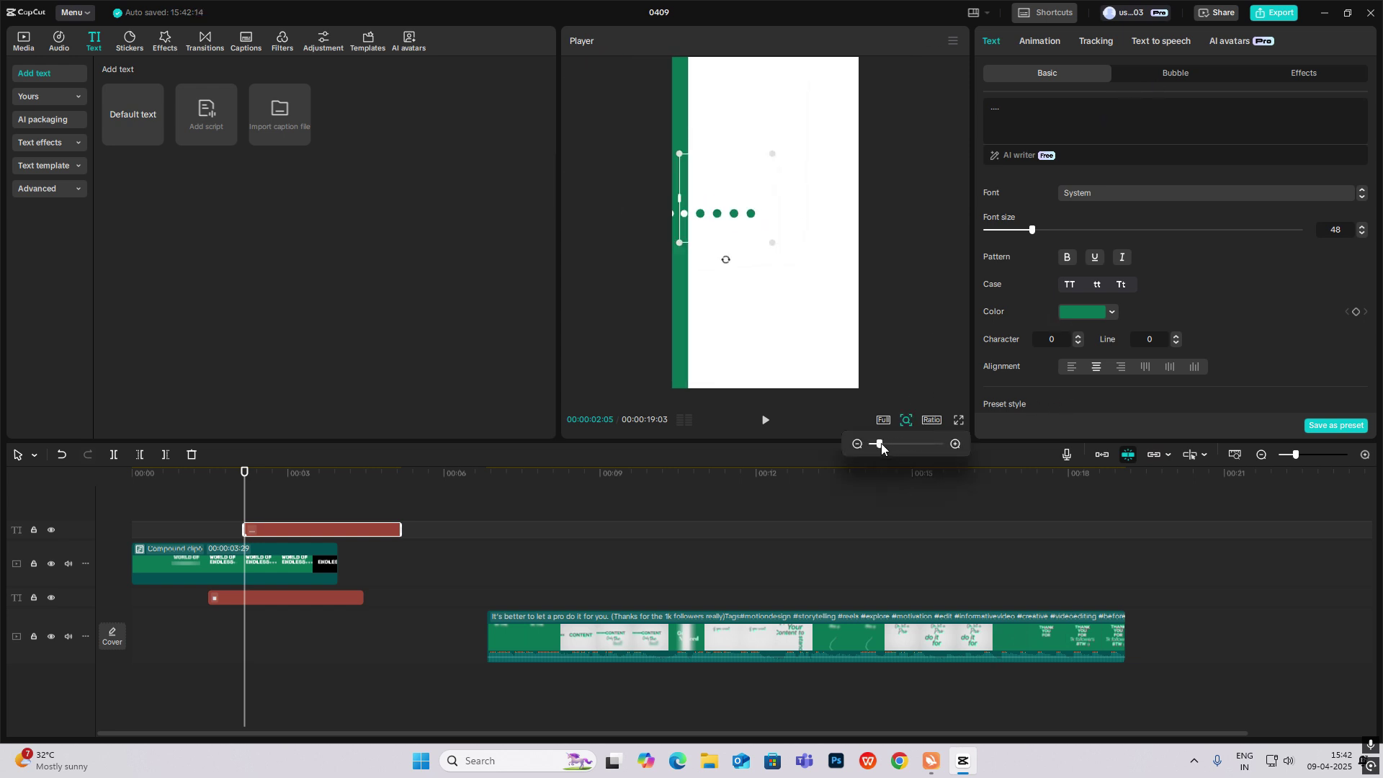
Move the green dots clip to start at 00:00:01:14 and set its in-animation duration to 0.5 s
left_click(177, 512)
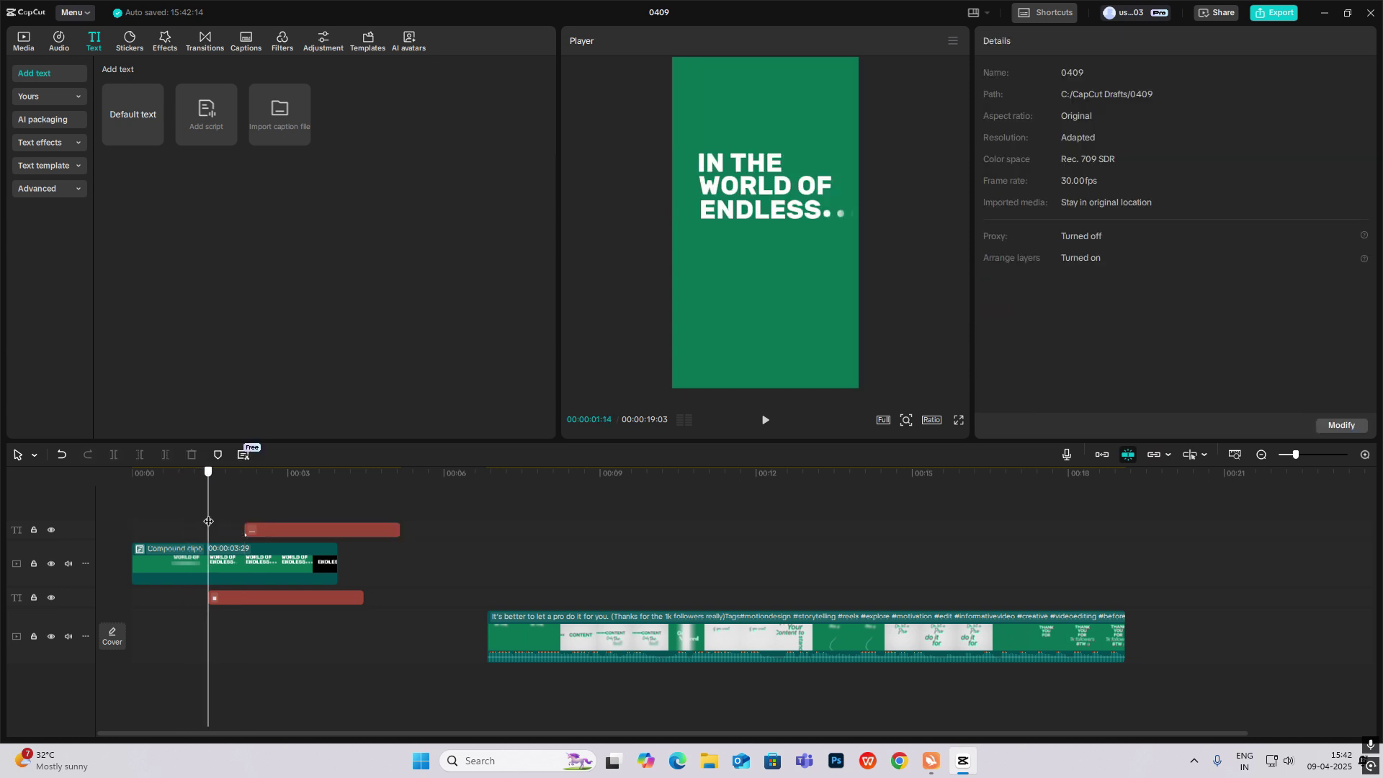
left_click(258, 528)
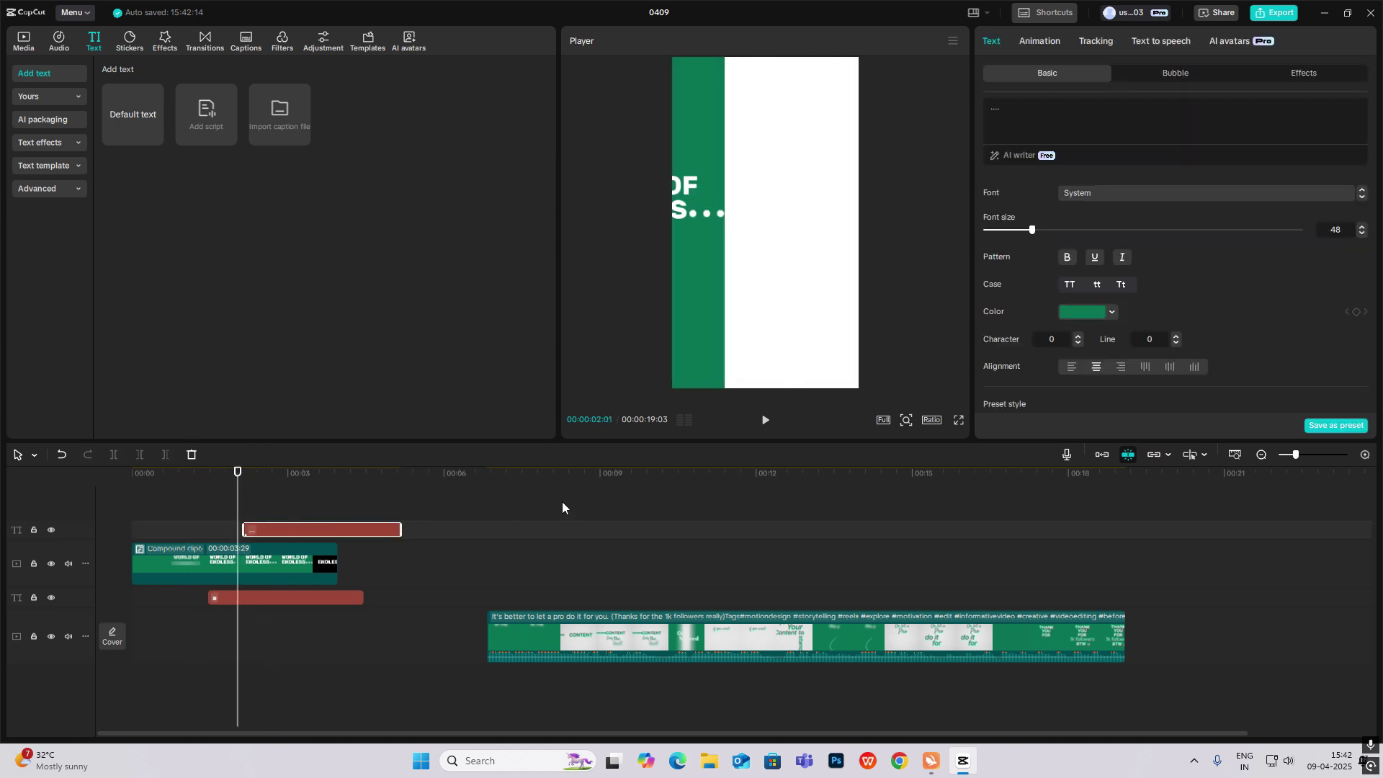
left_click(213, 535)
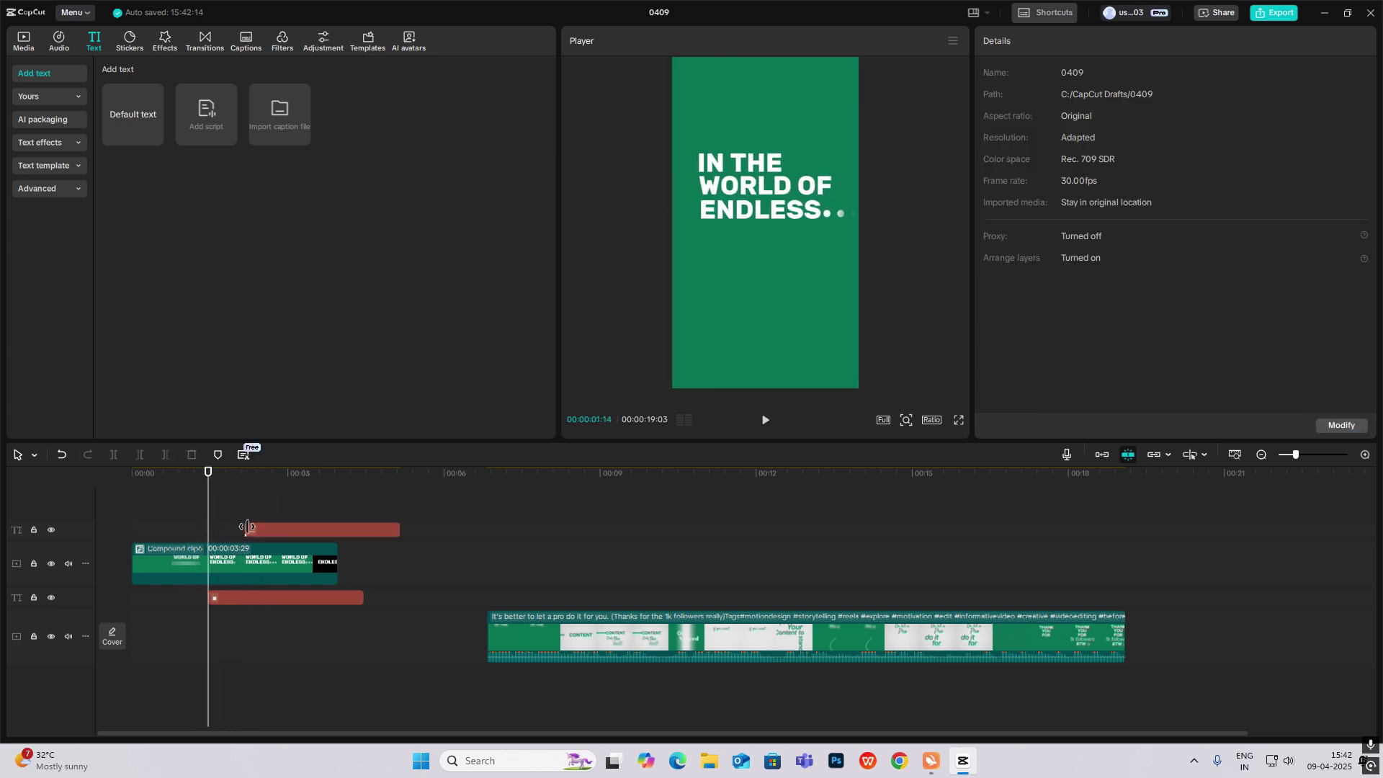
left_click_drag(280, 530, 249, 528)
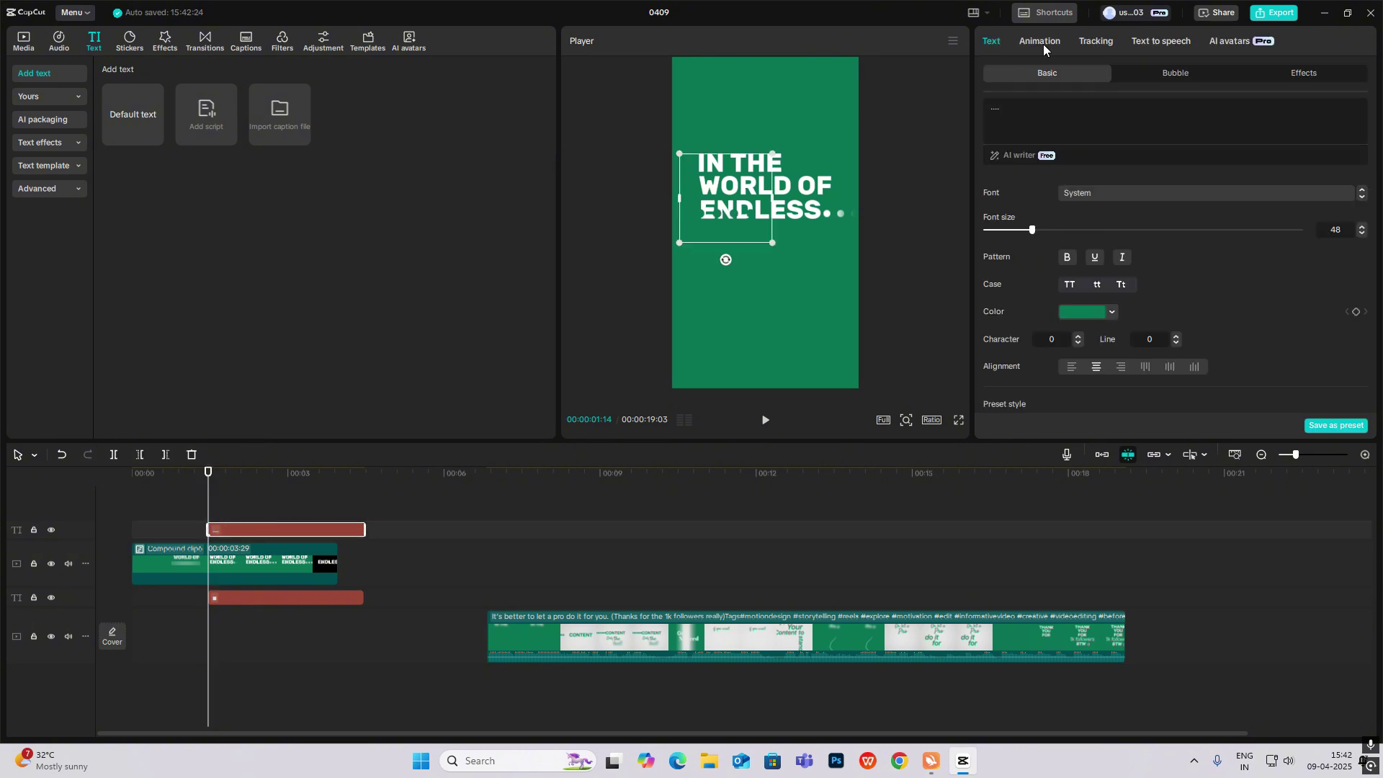
left_click(1042, 43)
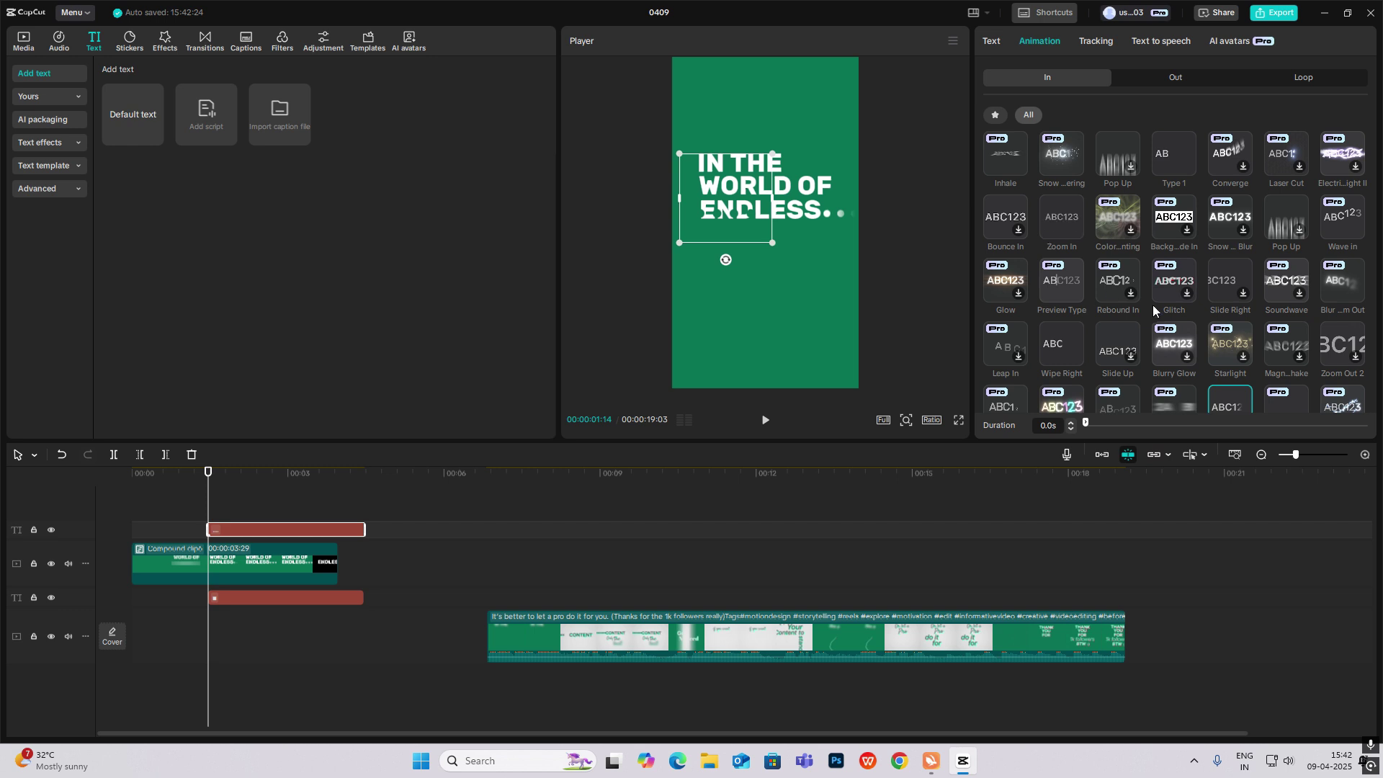
scroll(1167, 309, "down", 2)
left_click_drag(1099, 424, 1128, 424)
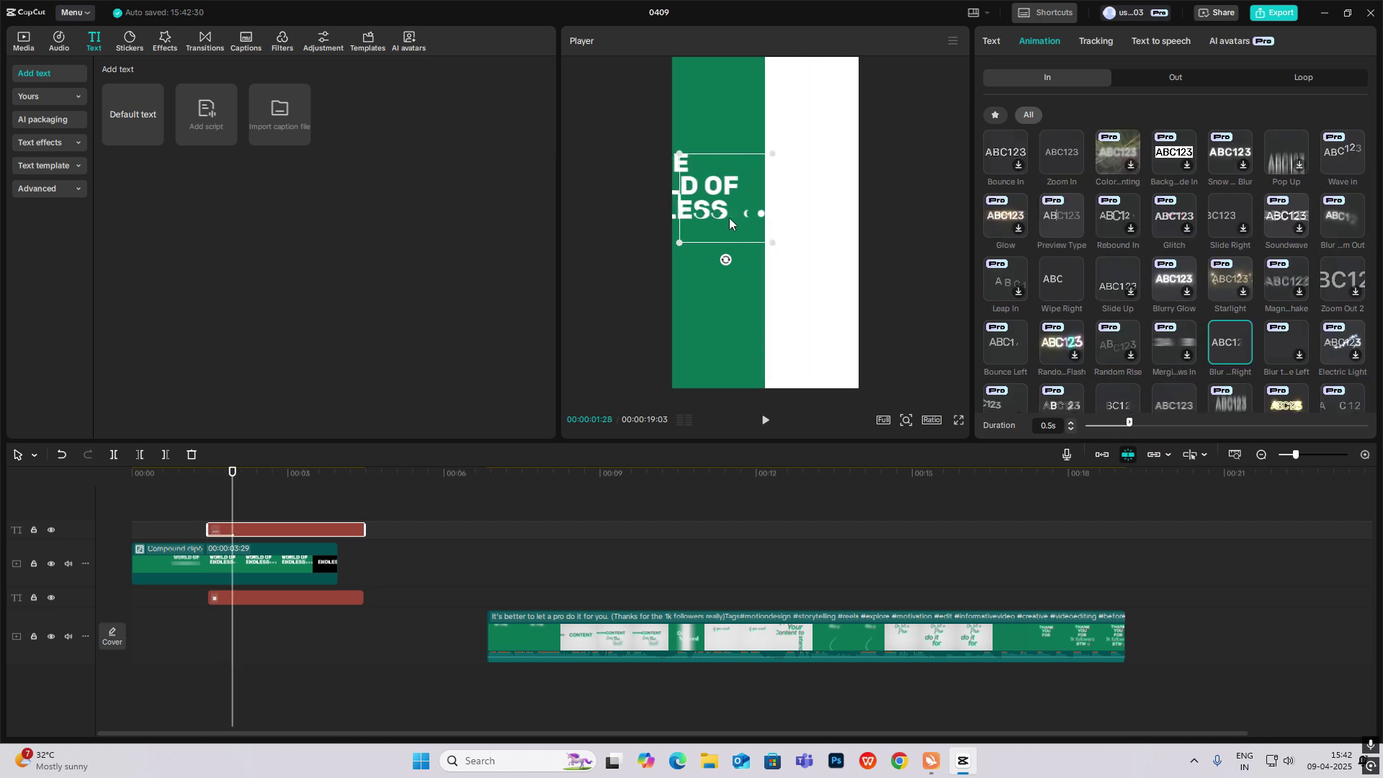
Place the green dots just outside the frame's right edge at 00:00:01:14 and keyframe their transform at X 1619, Y 283
left_click_drag(714, 219, 892, 236)
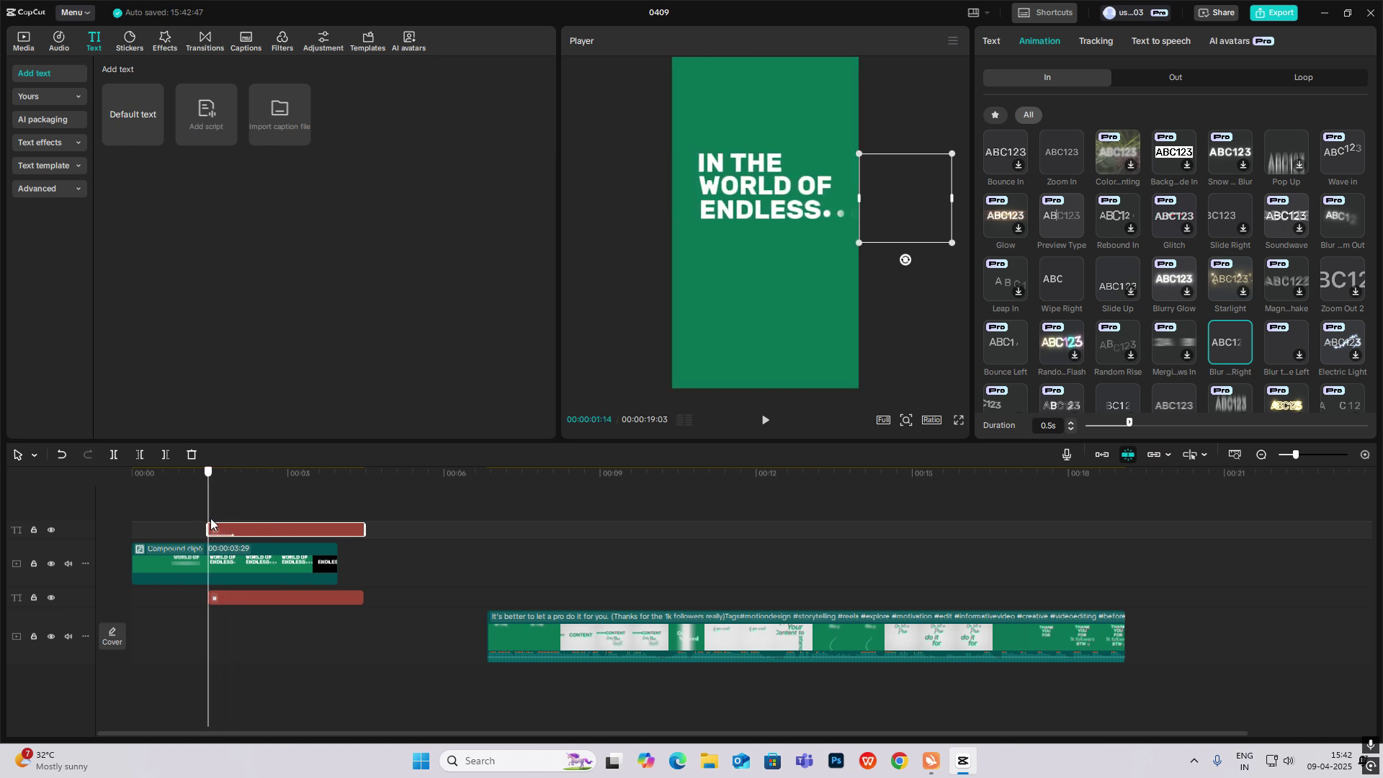
left_click(992, 45)
scroll(1339, 270, "down", 3)
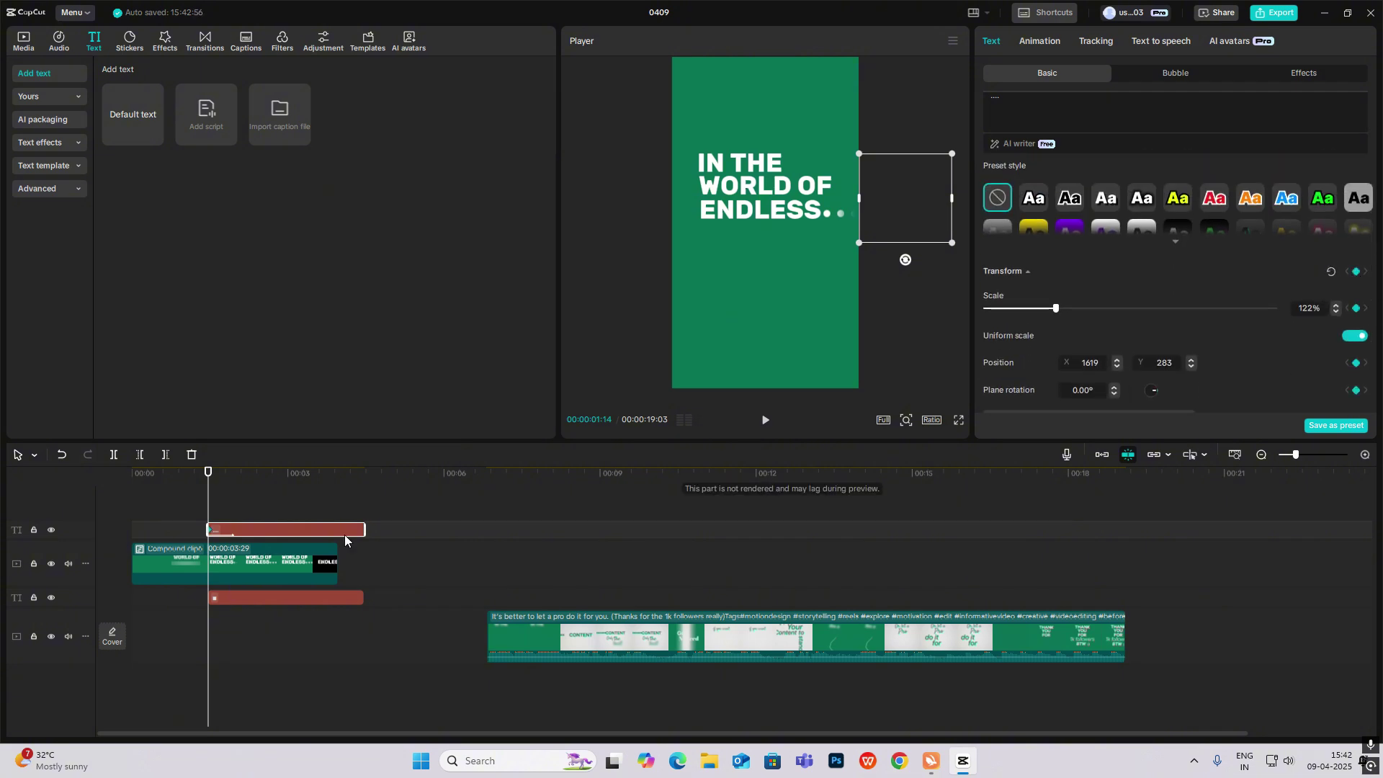
At the compound clip's second keyframe, 00:00:02:10, move the green dots to the left side of the white frame and check the slide
left_click(232, 561)
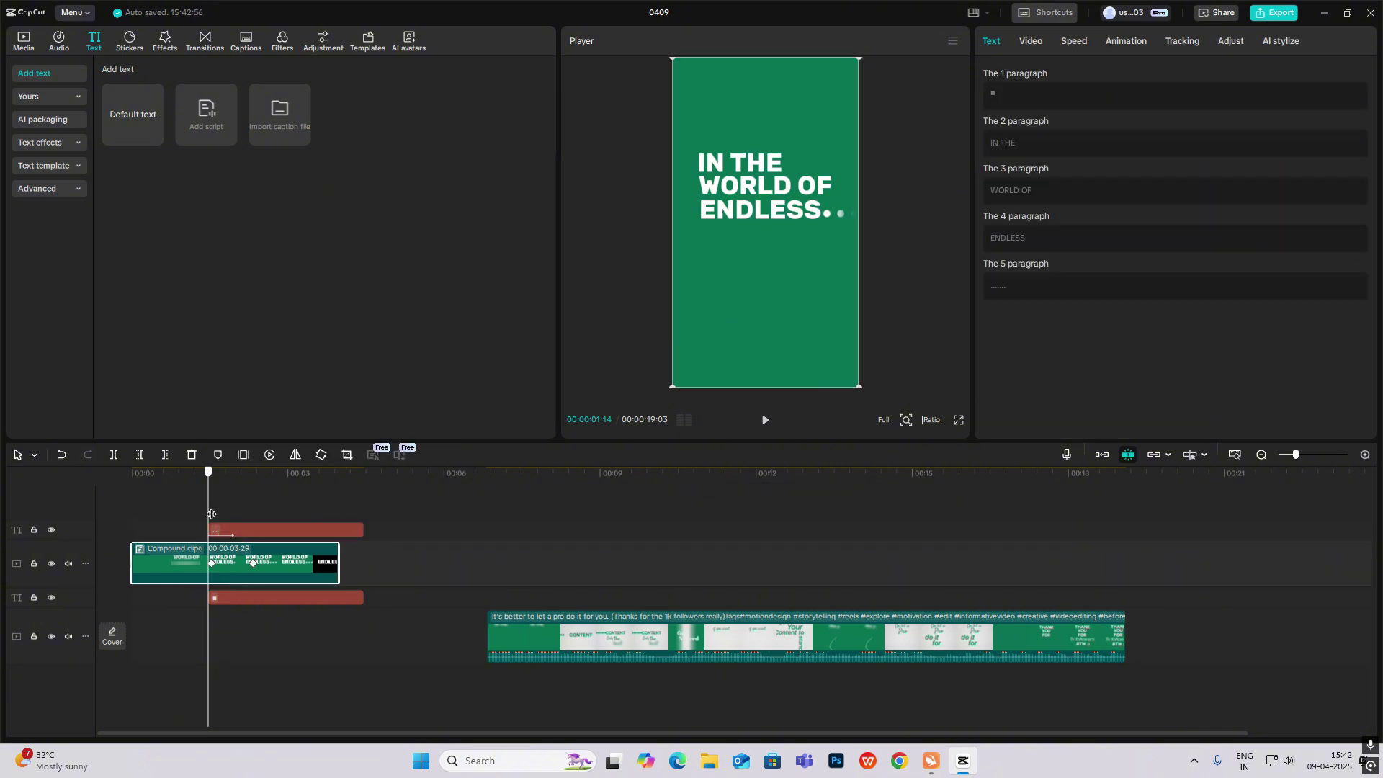
left_click_drag(209, 515, 252, 520)
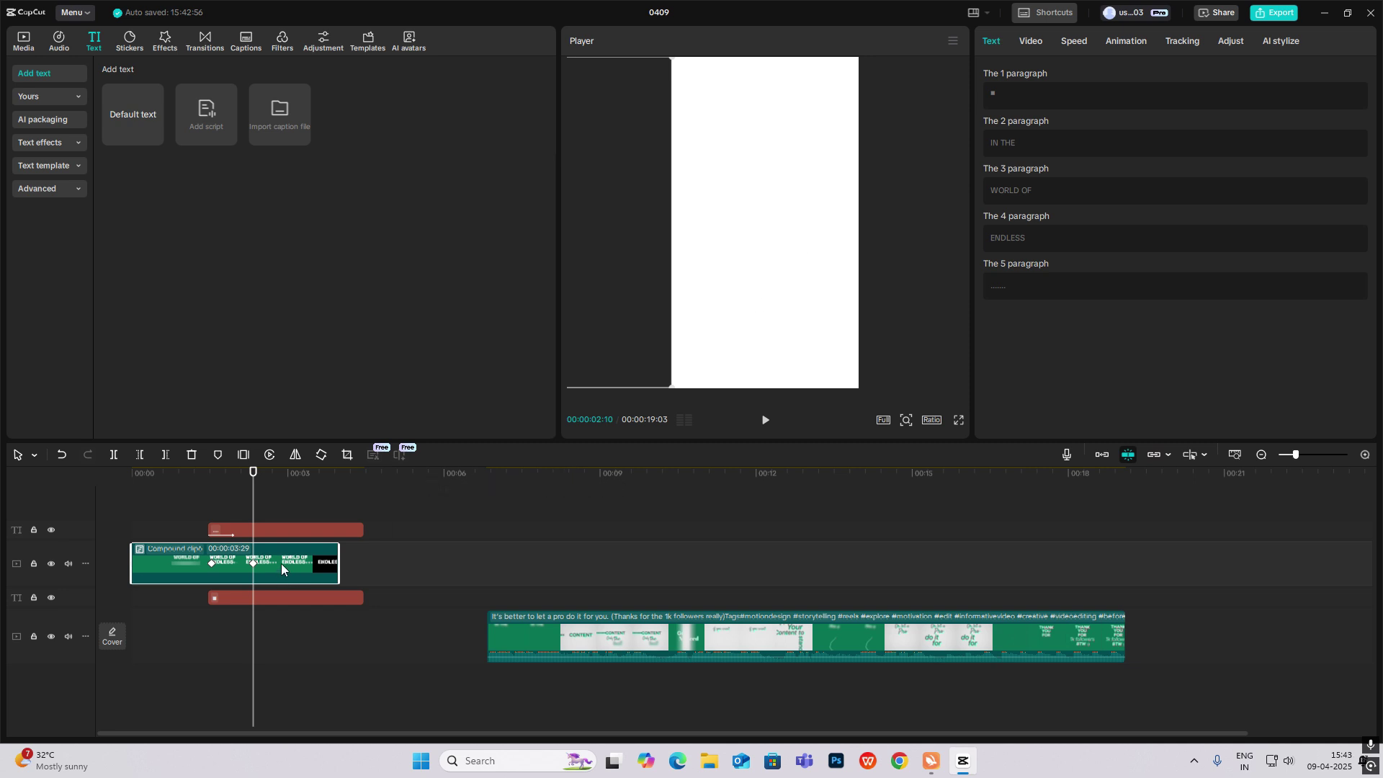
left_click(278, 530)
left_click_drag(905, 259, 696, 232)
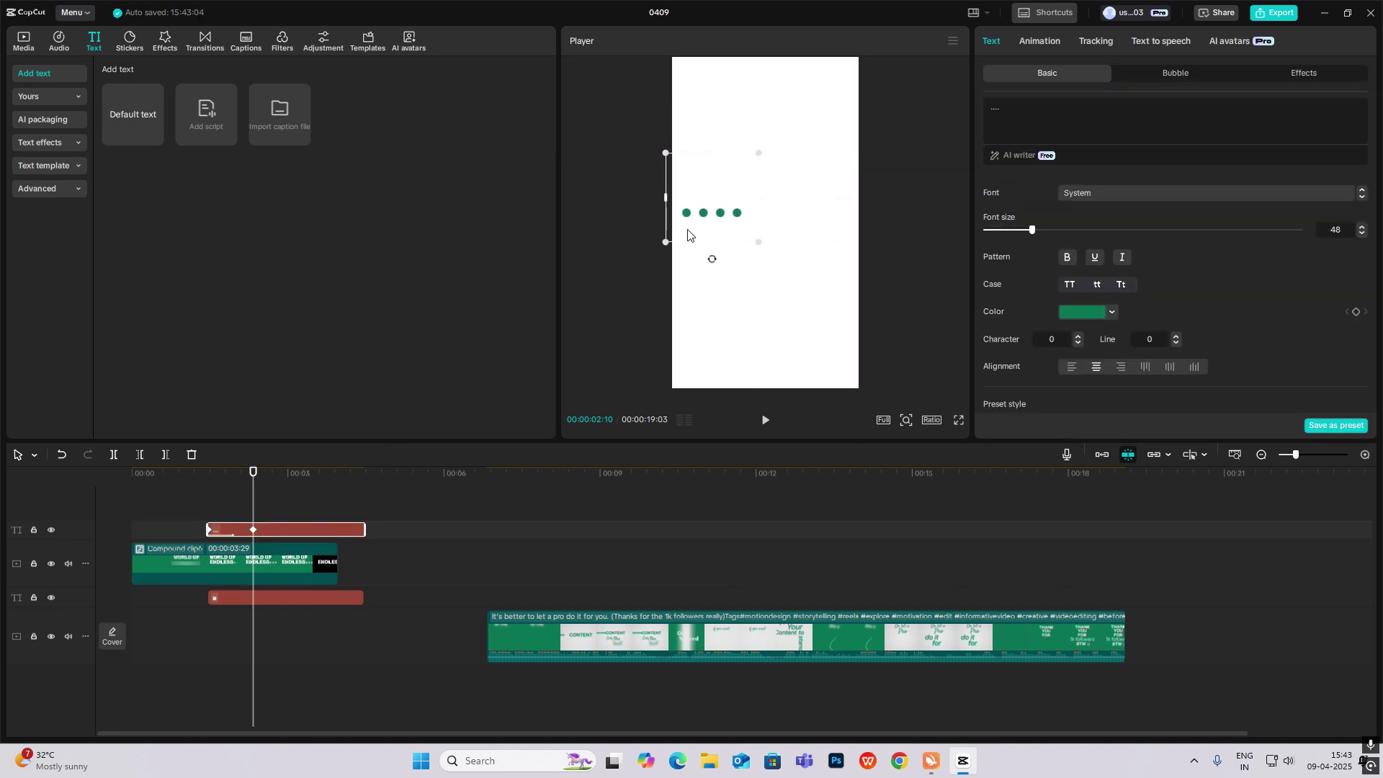
left_click(210, 507)
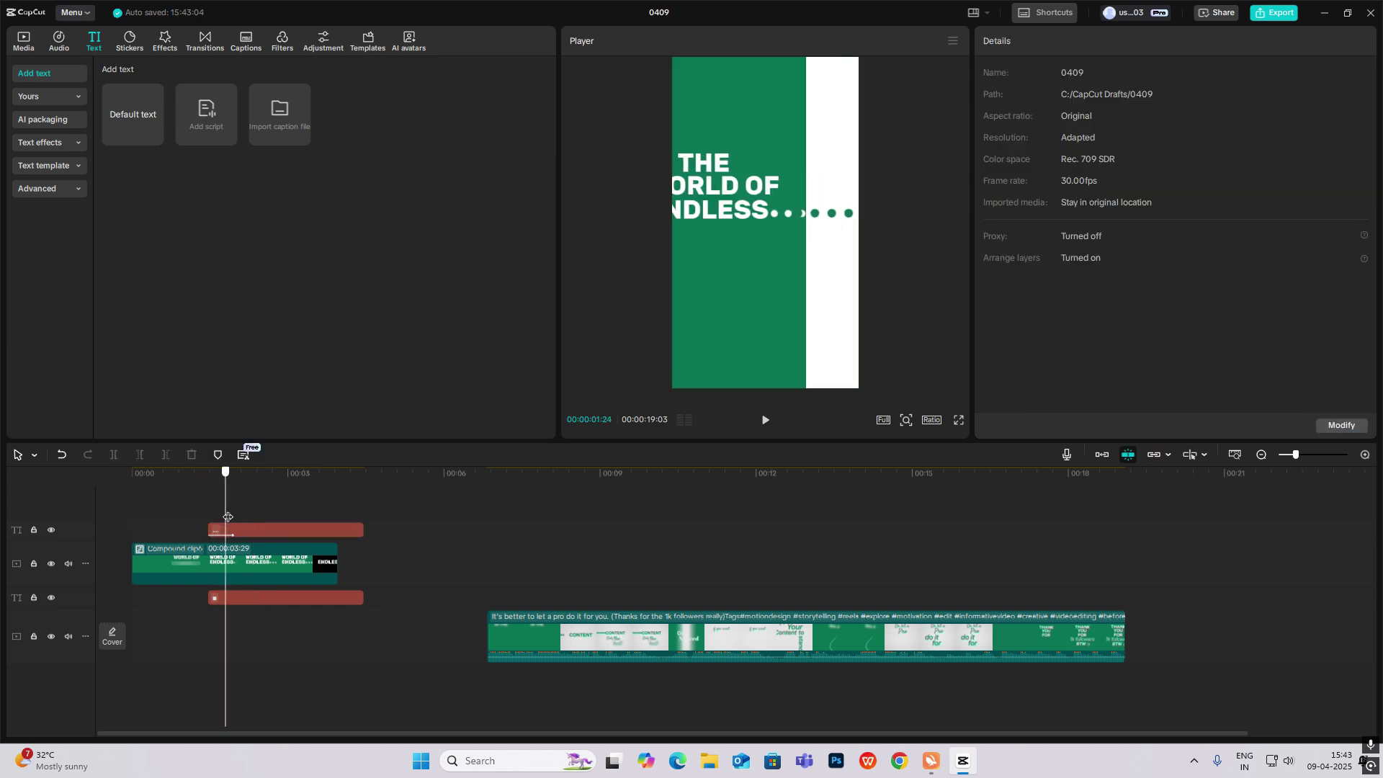
Apply the Quad Ease preset curve to the green dots' X position keyframes
left_click(270, 528)
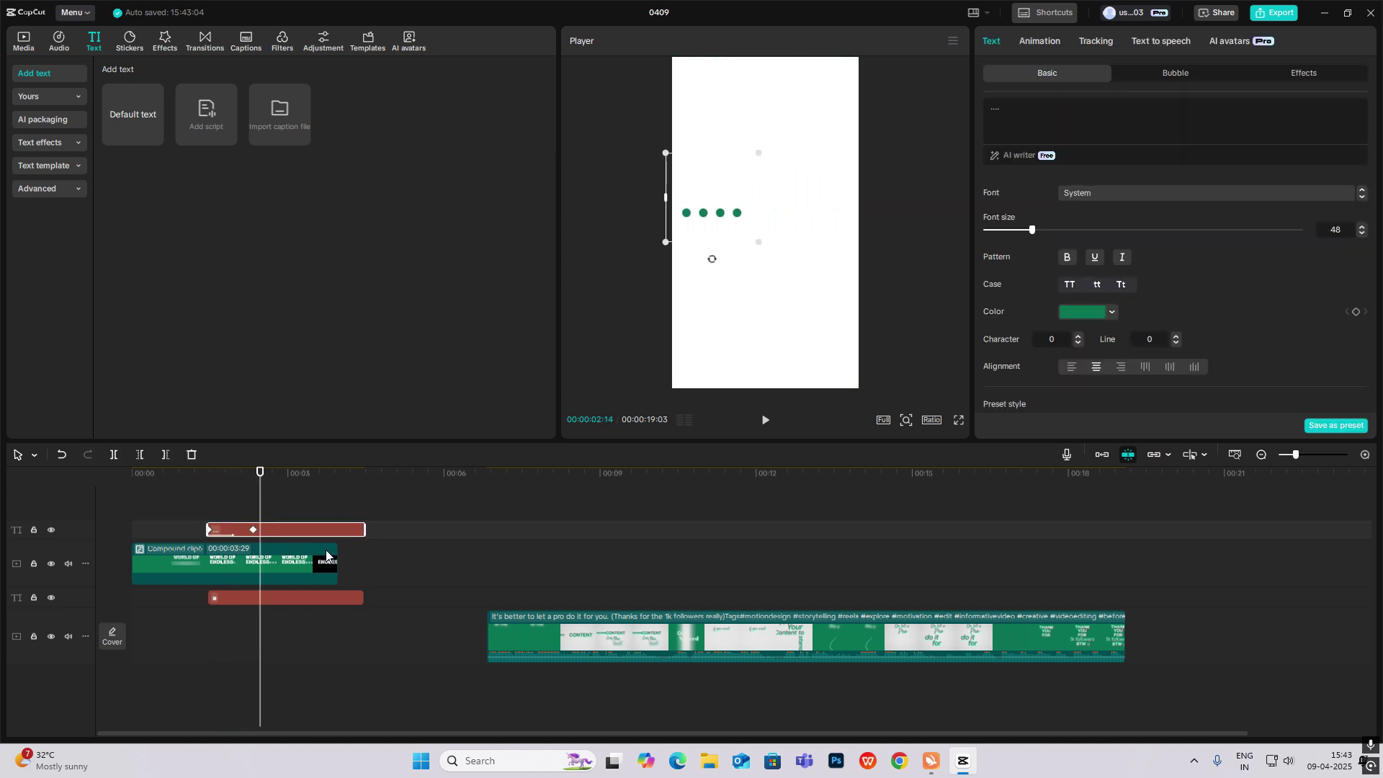
key("alt+k")
left_click(285, 606)
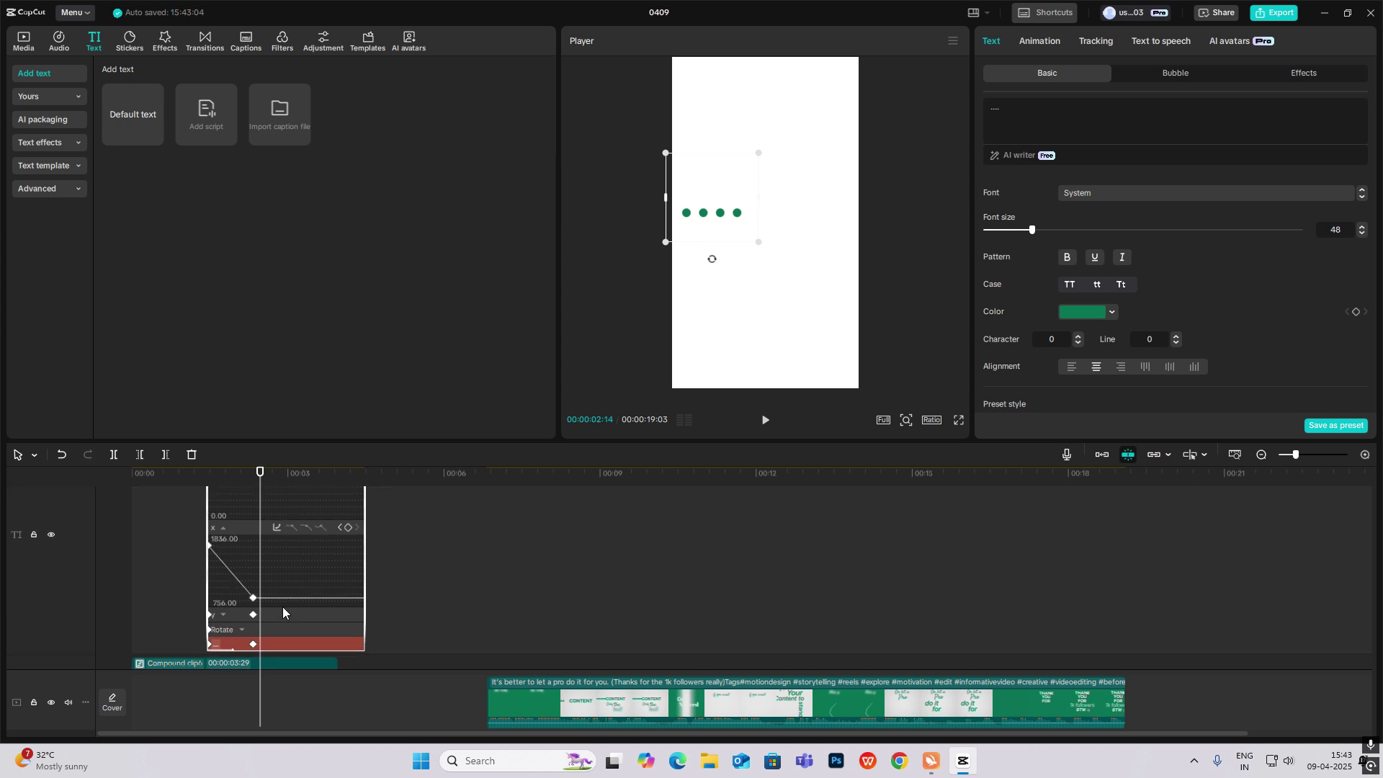
left_click(277, 529)
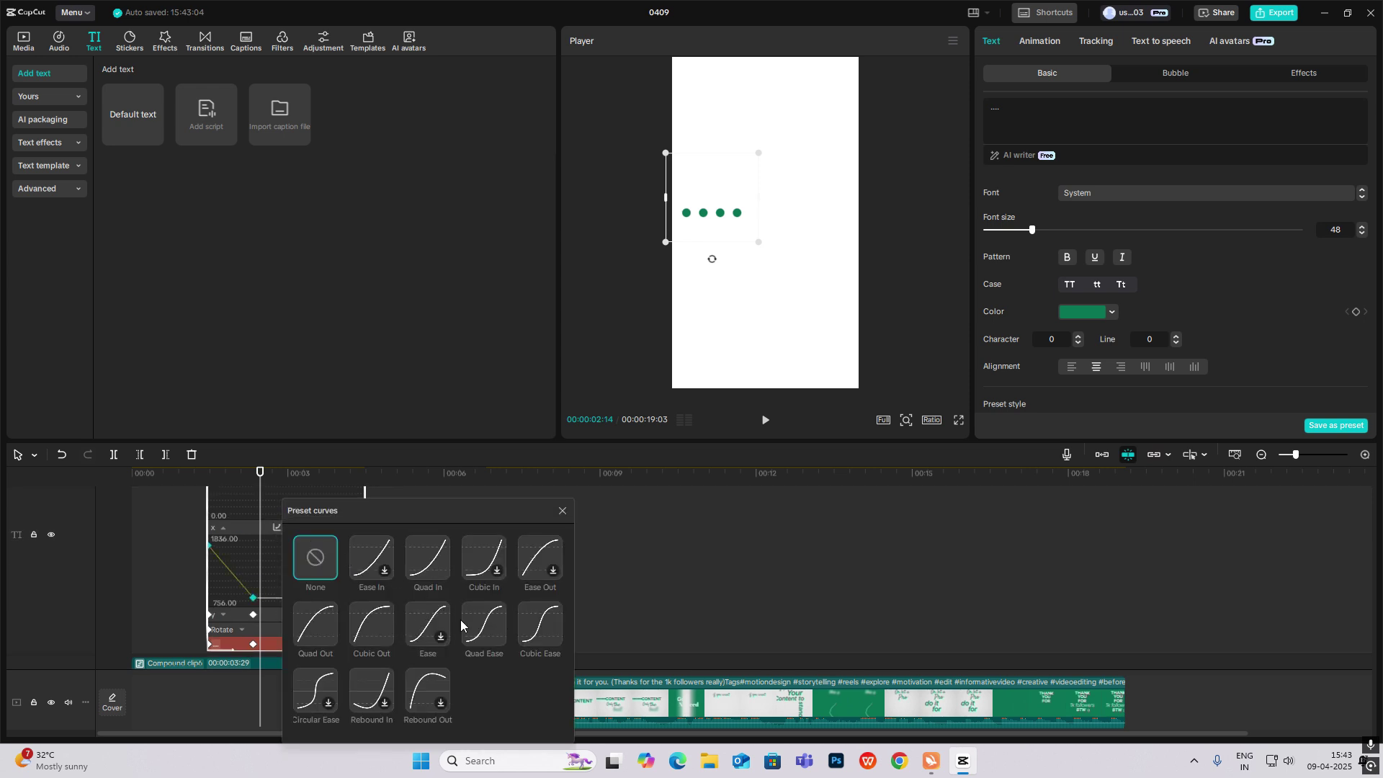
left_click(487, 628)
Lengthen the green dots' in-animation to 2.0 s, trying 1.4 s first
left_click(277, 528)
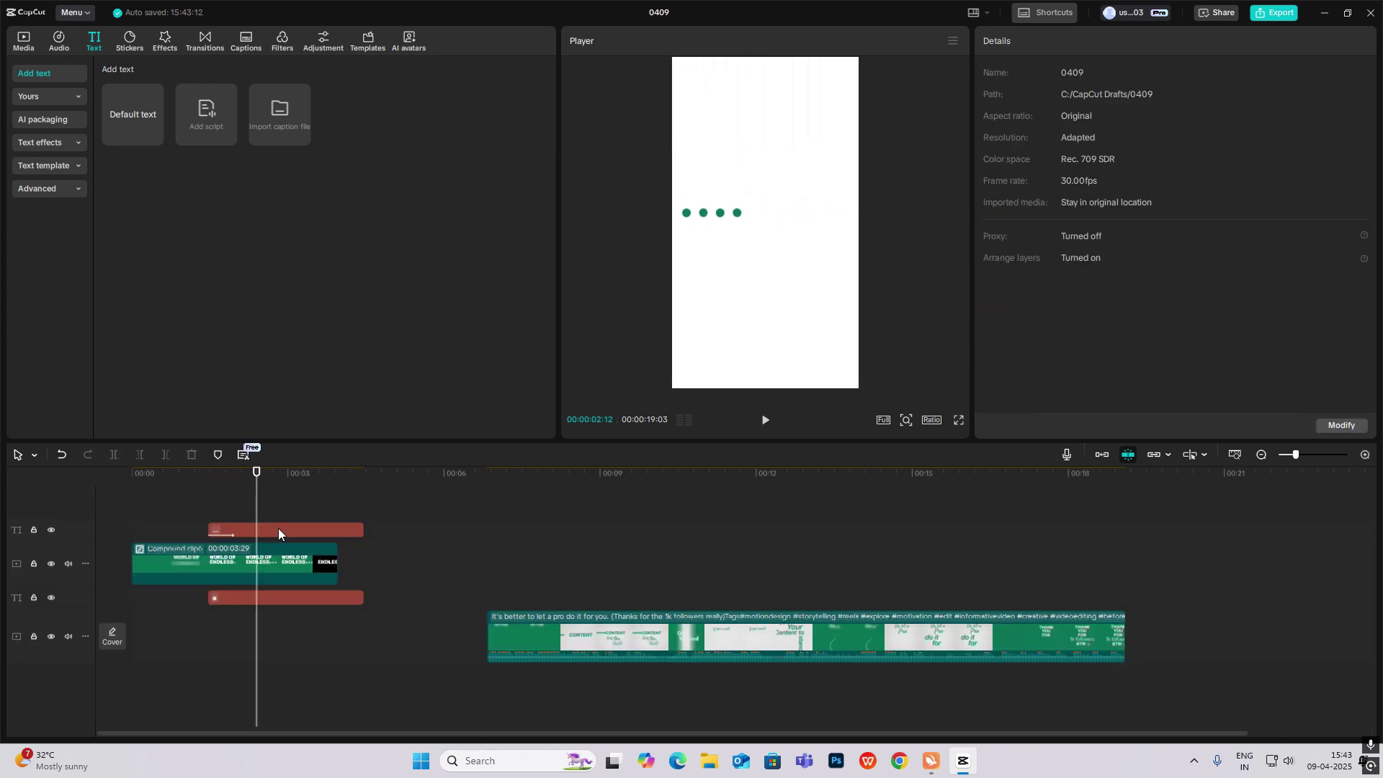
left_click(1039, 41)
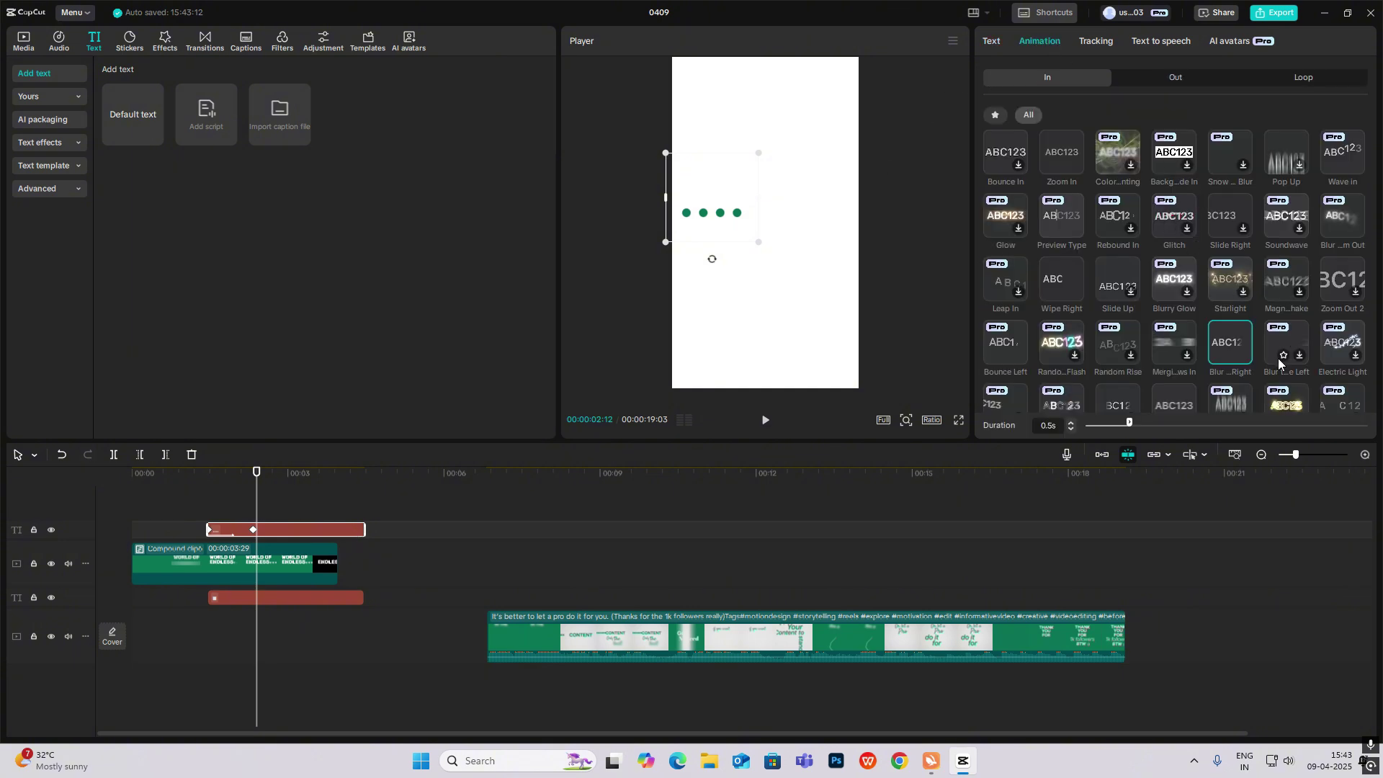
left_click(1216, 422)
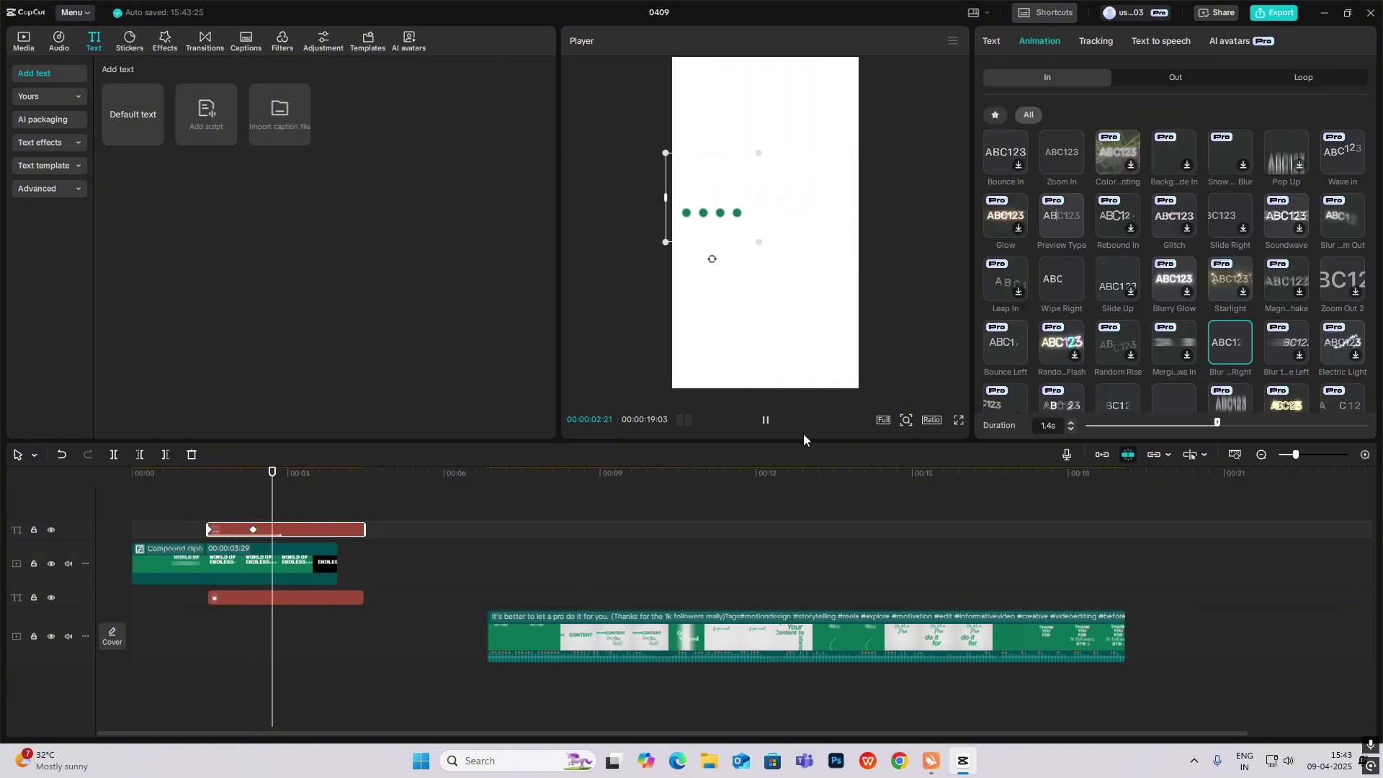
left_click(1269, 425)
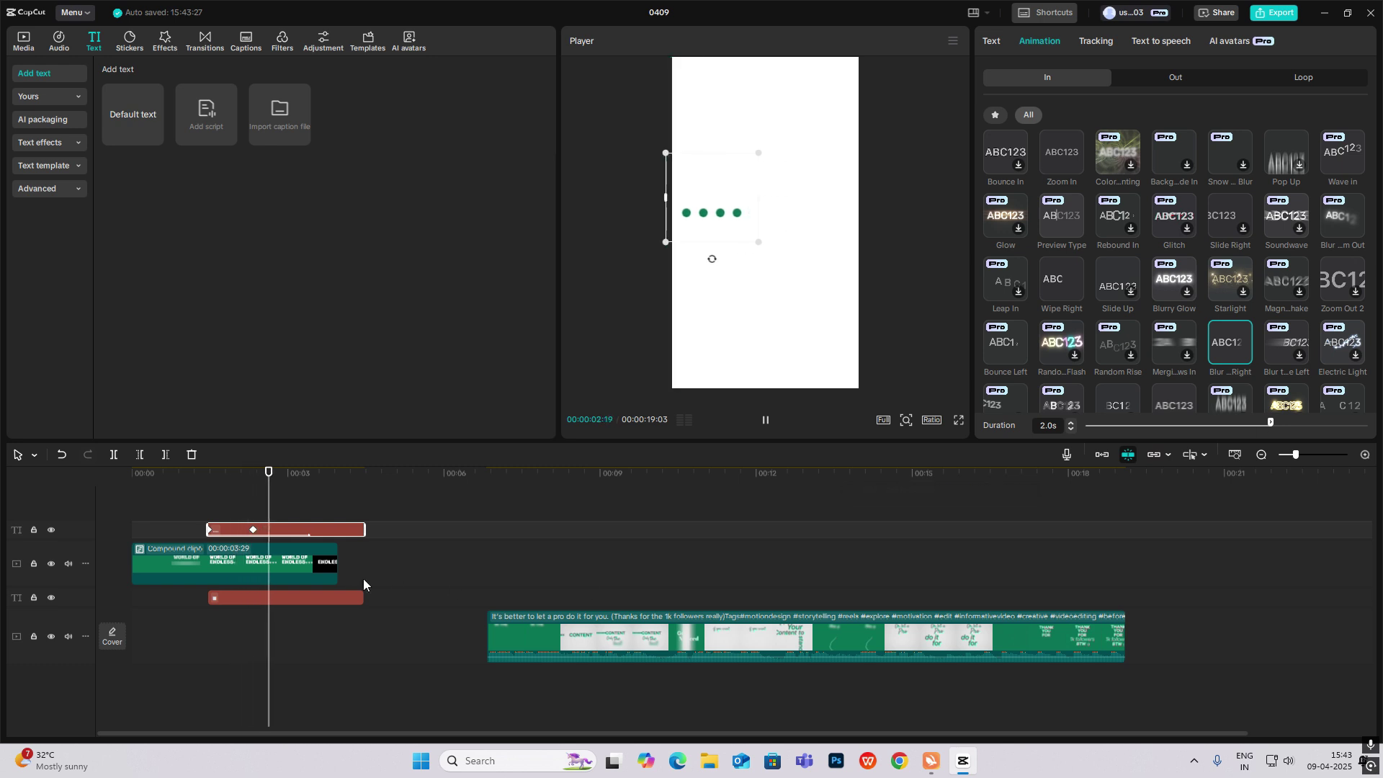
Play the intro and examine how the green dots appear during the slide to the white background
left_click(159, 513)
left_click_drag(159, 513, 41, 527)
key("space")
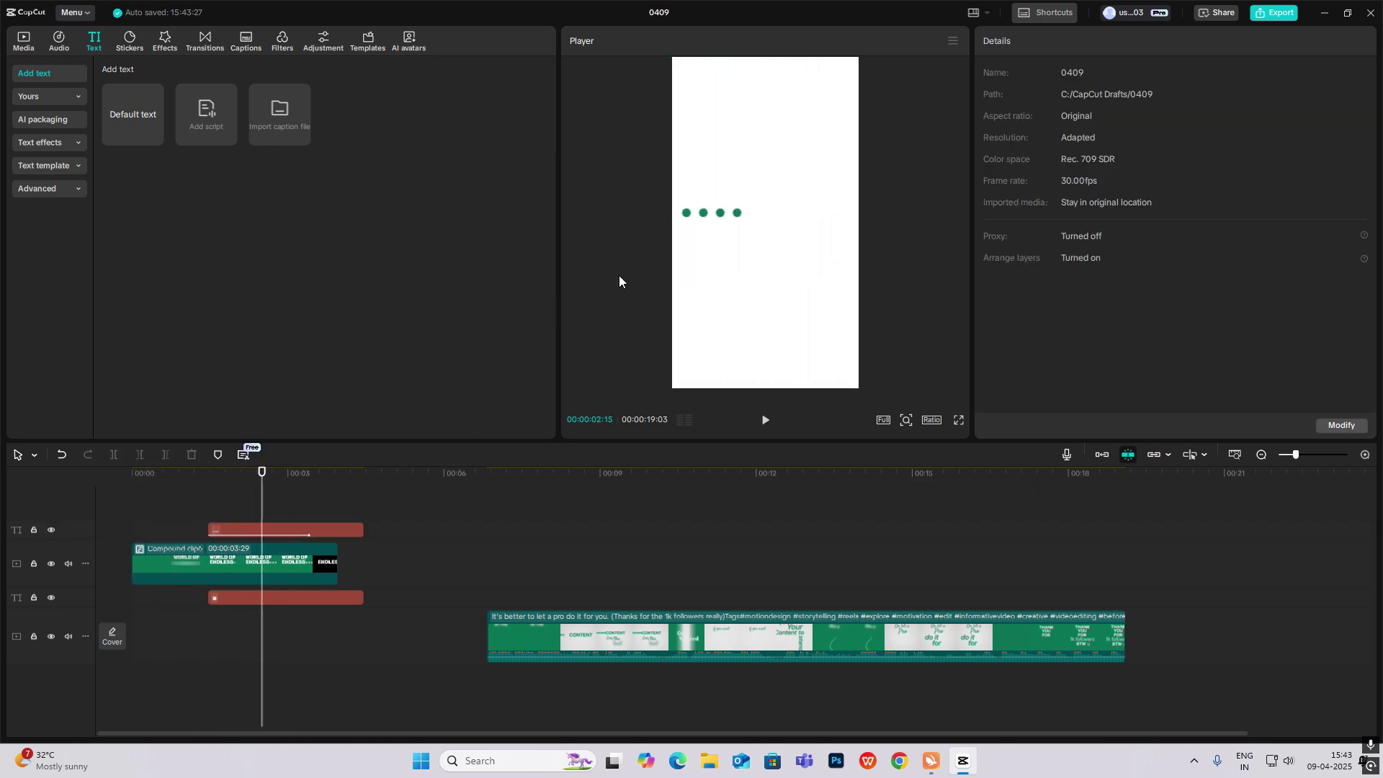
left_click(193, 505)
left_click_drag(192, 505, 238, 524)
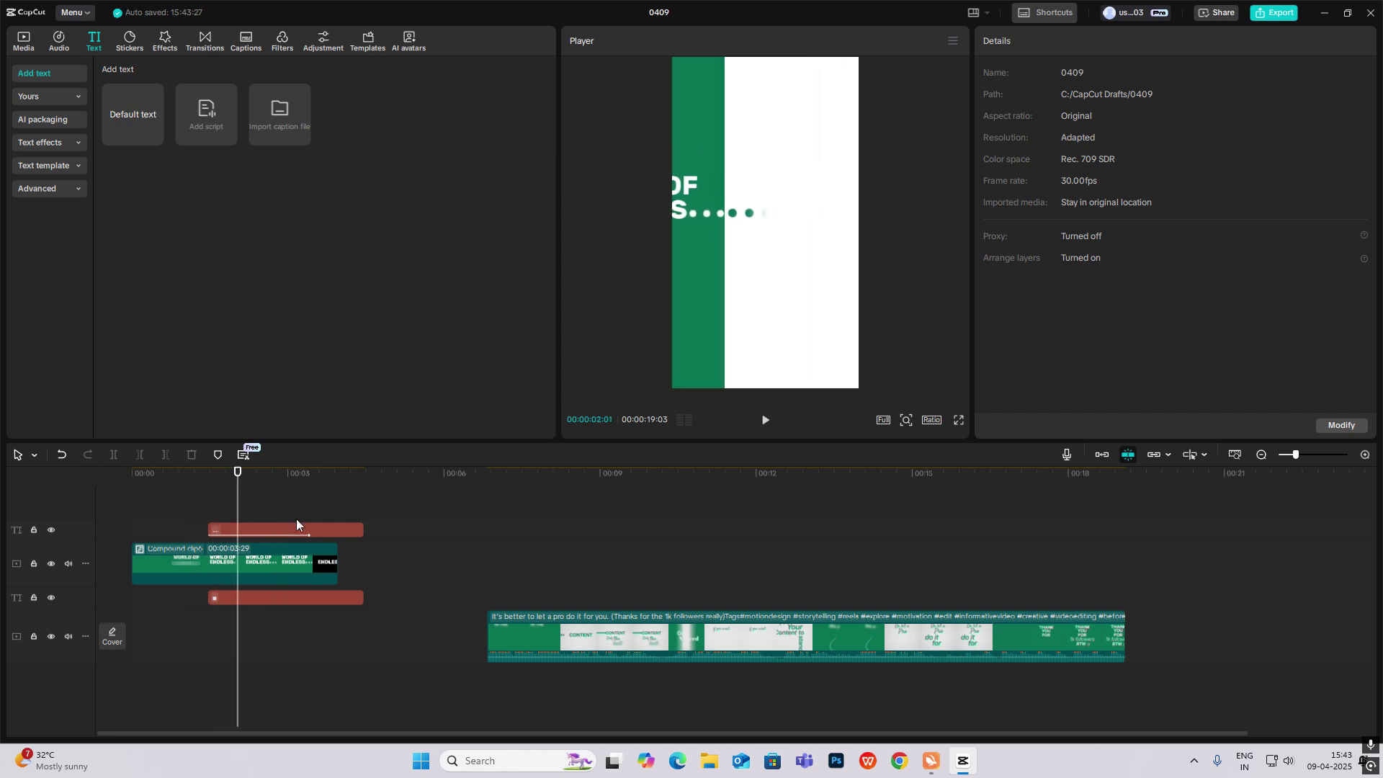
left_click(283, 528)
mouse_move(238, 504)
left_mouse_down()
mouse_move(210, 506)
mouse_move(237, 508)
left_mouse_up()
left_click(579, 574)
mouse_move(578, 574)
left_mouse_down()
mouse_move(561, 574)
mouse_move(576, 579)
left_mouse_up()
Add a text clip on a new track above the green dots reading CONTENT in the Rubik-Bold font
mouse_move(252, 495)
left_mouse_down()
mouse_move(213, 505)
mouse_move(266, 517)
left_mouse_up()
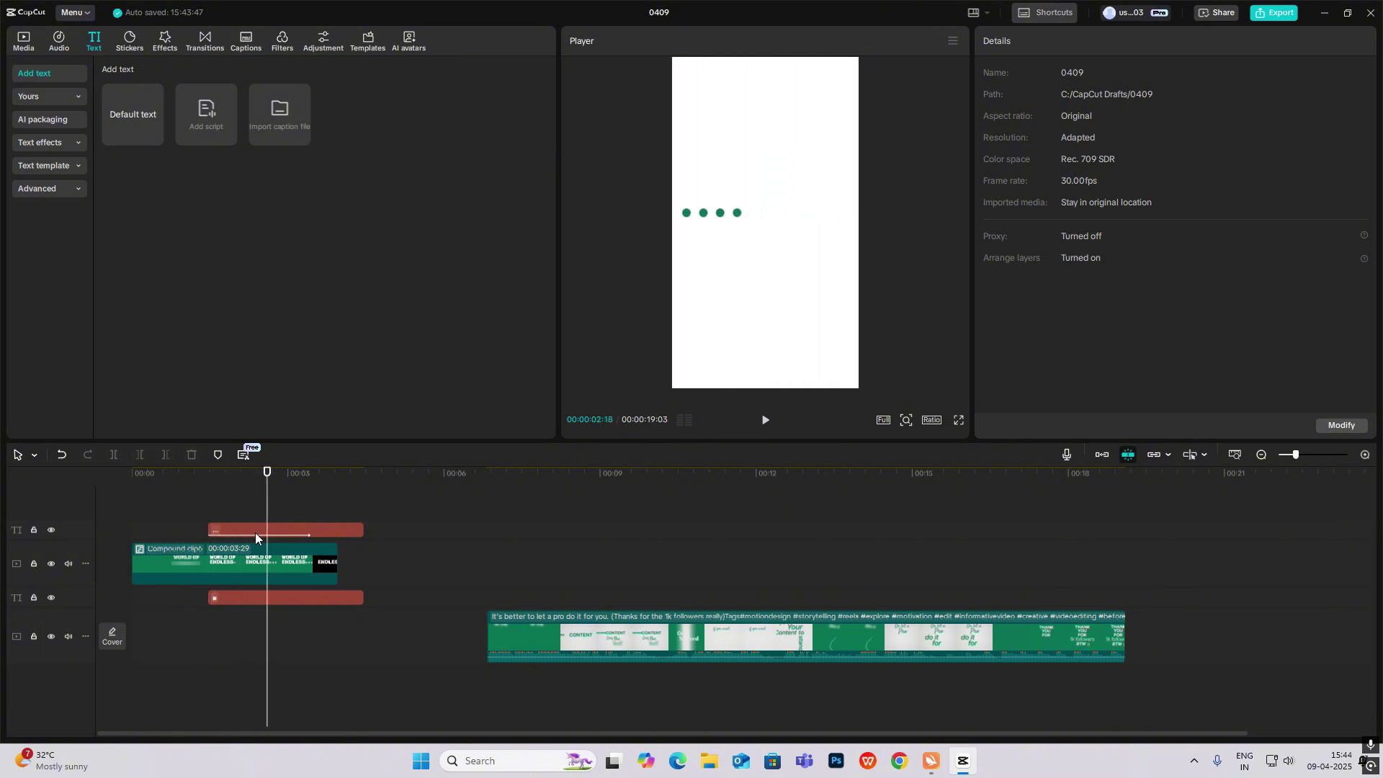
left_click_drag(122, 108, 251, 508)
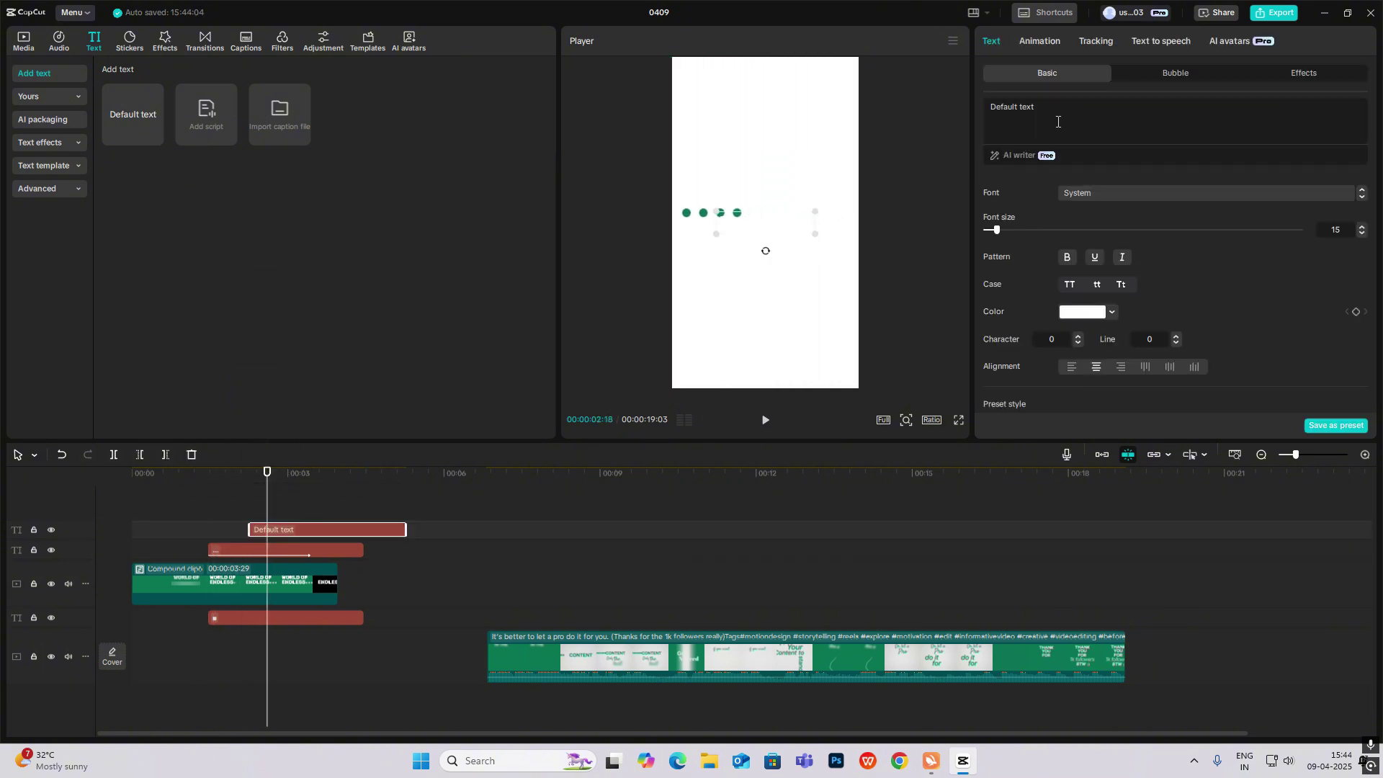
type("CONTENT")
left_click(1109, 193)
left_click(1121, 292)
Color the CONTENT text with the green sampled from the dots, then enlarge it and place it to the right of the dots row
left_click(1082, 313)
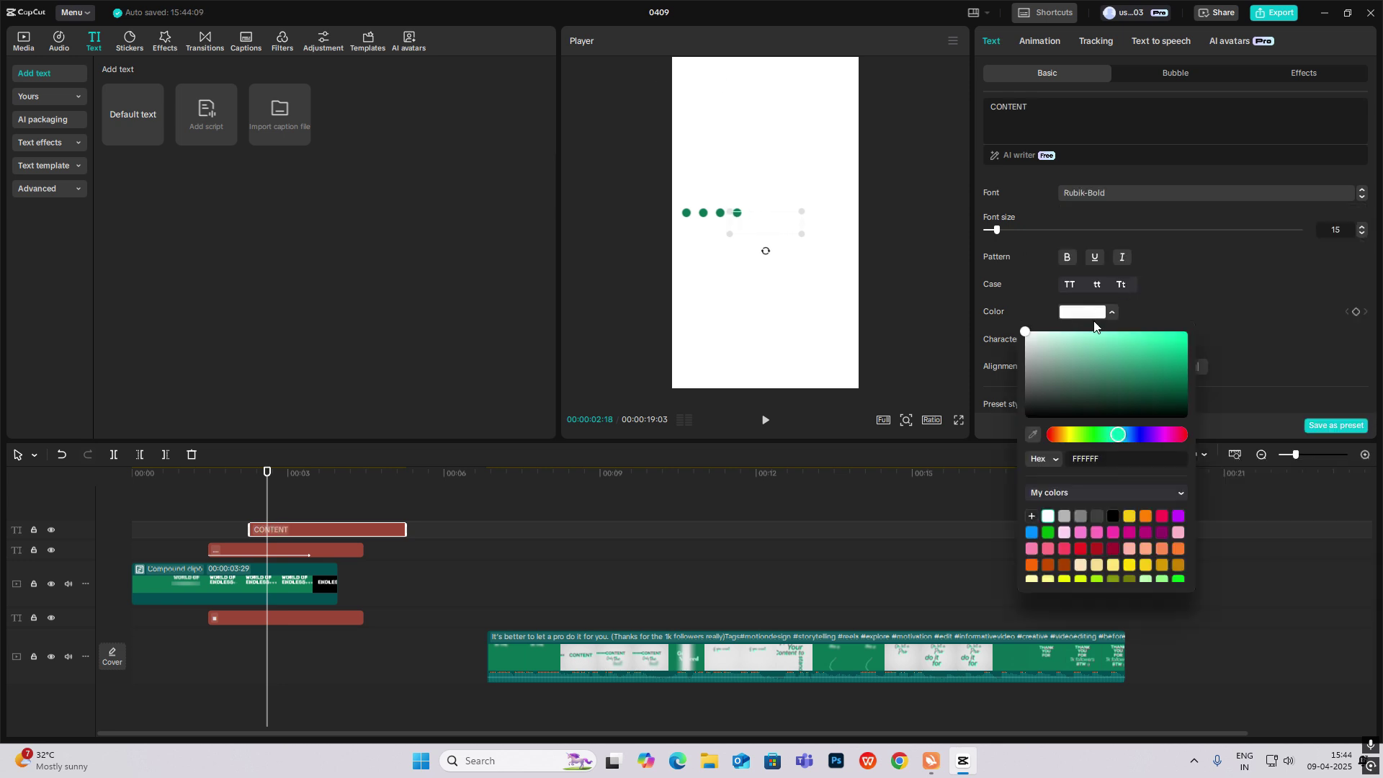
left_click(1035, 435)
left_click(685, 212)
left_click_drag(763, 226, 840, 190)
left_click_drag(766, 216, 787, 221)
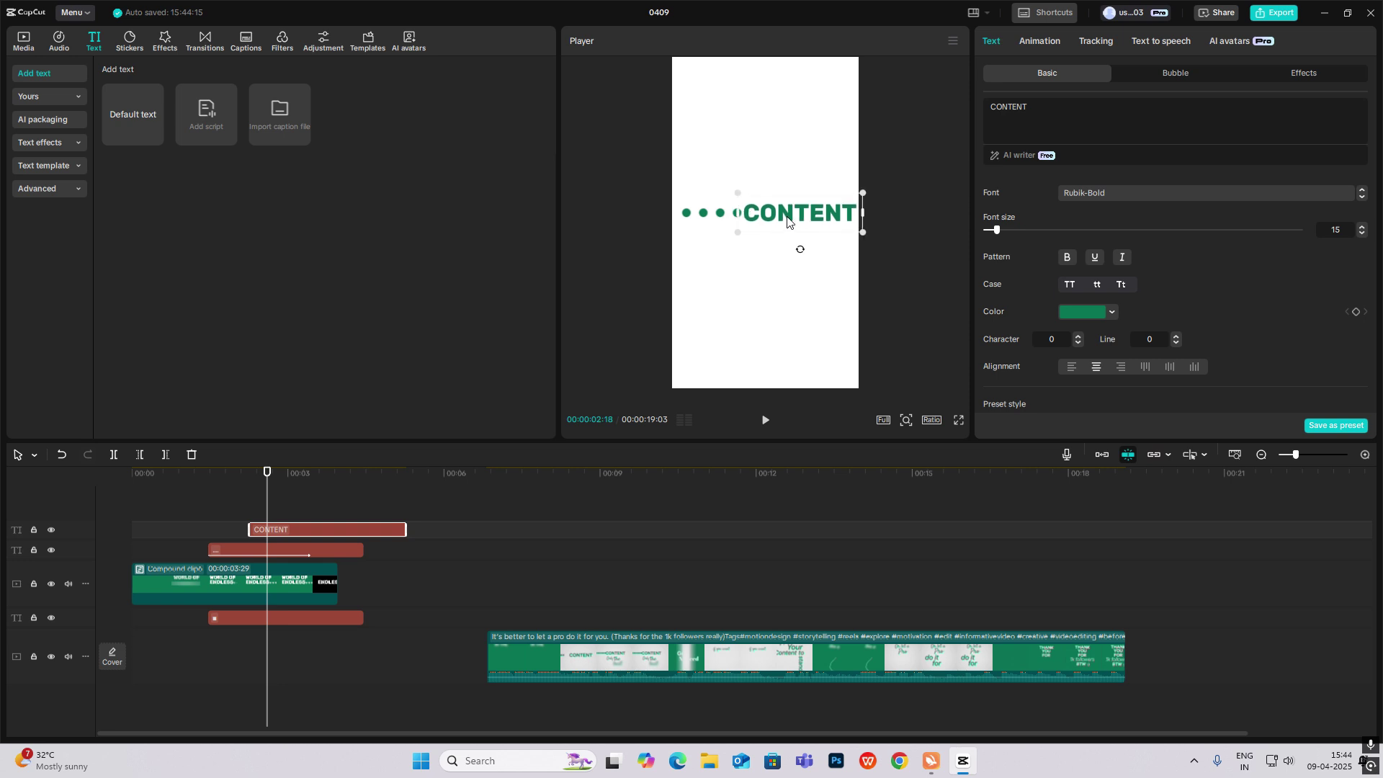
Shorten the green dots row to three dots and reposition it near the frame's left edge
left_click(295, 552)
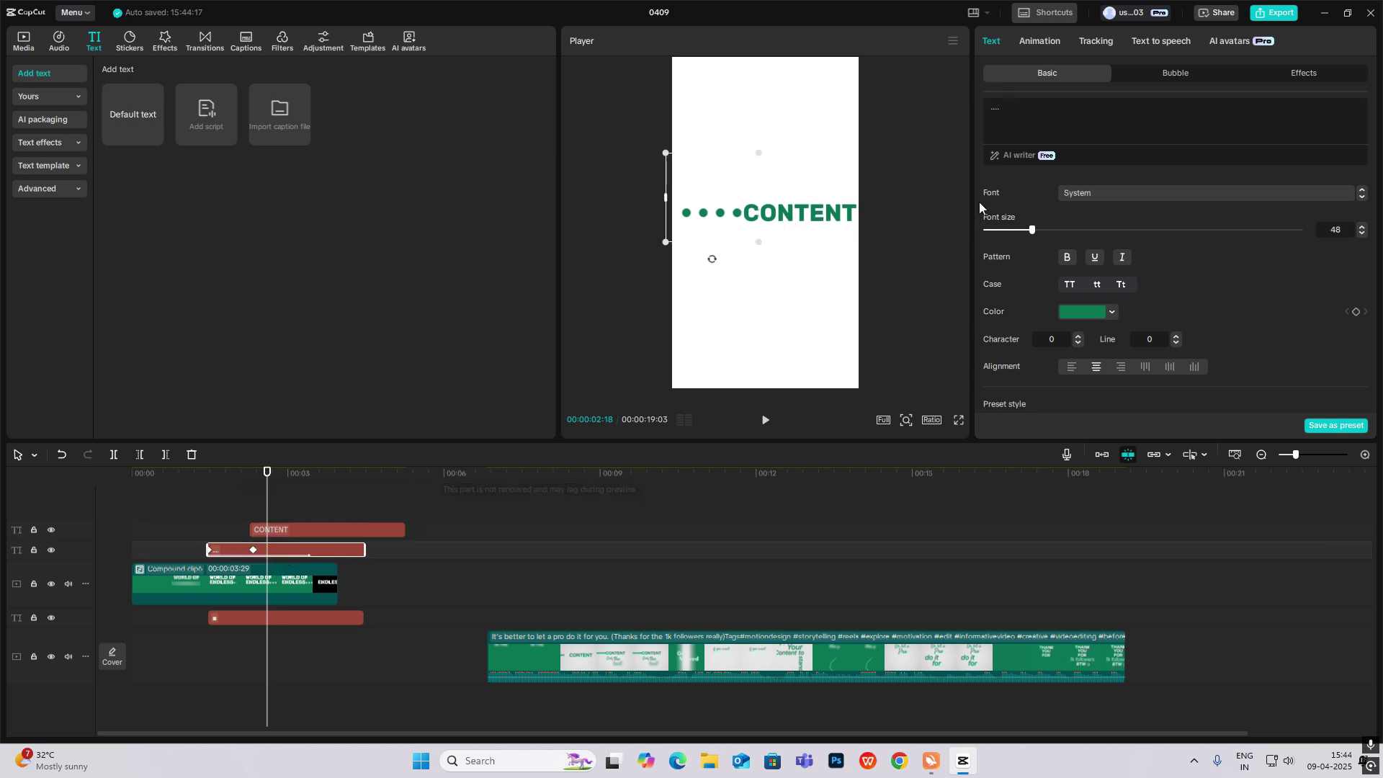
left_click(1031, 121)
key("BackSpace")
left_click_drag(714, 216, 702, 220)
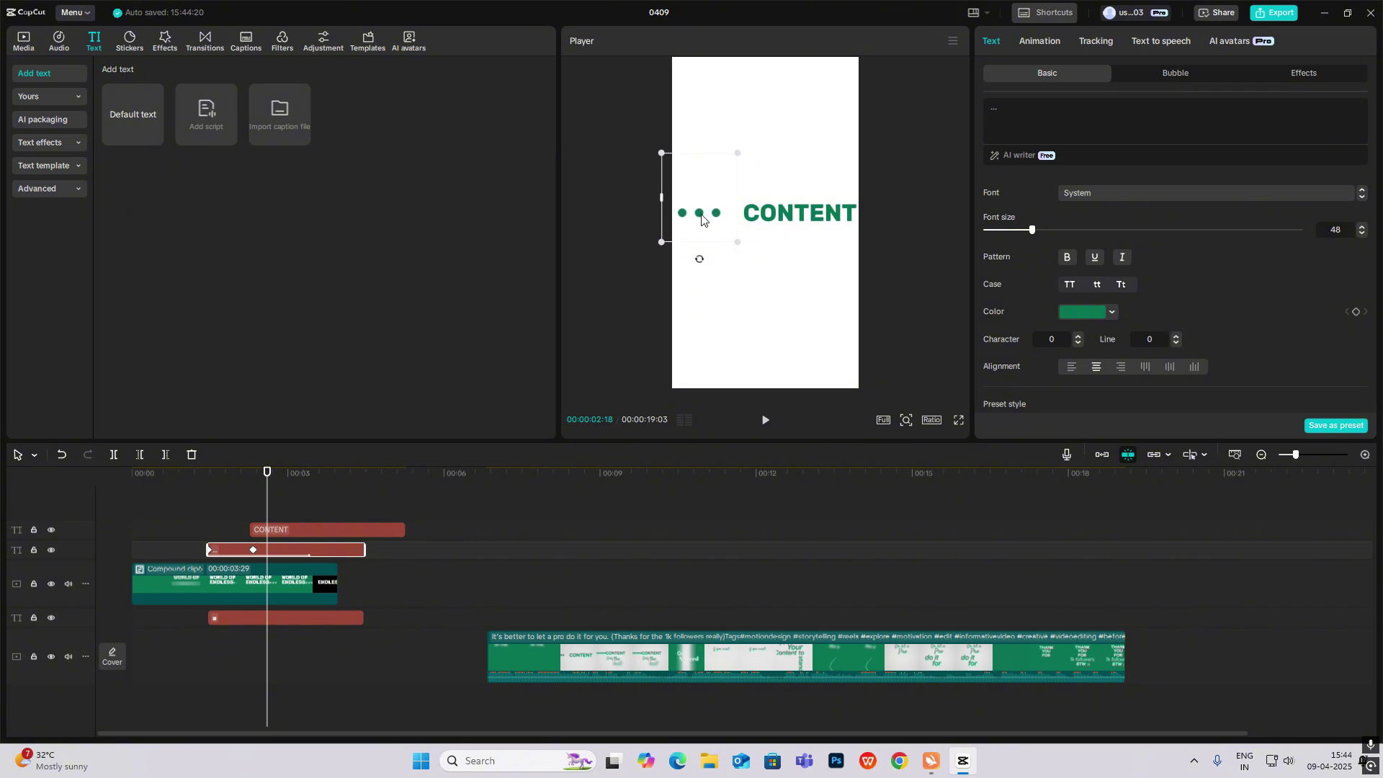
Shrink the CONTENT text slightly and place it right after the third dot, level with the dots row
left_click(299, 493)
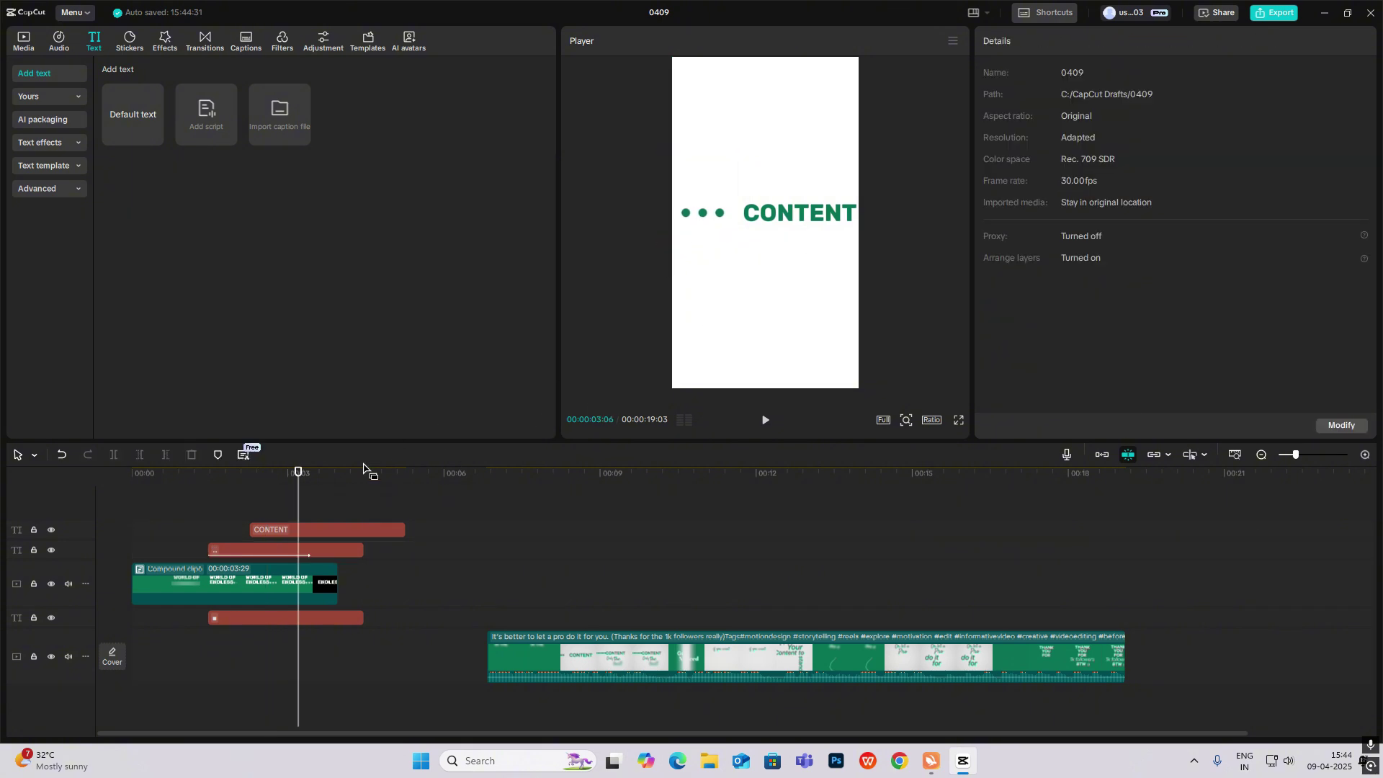
left_click(371, 529)
left_click_drag(793, 223, 785, 219)
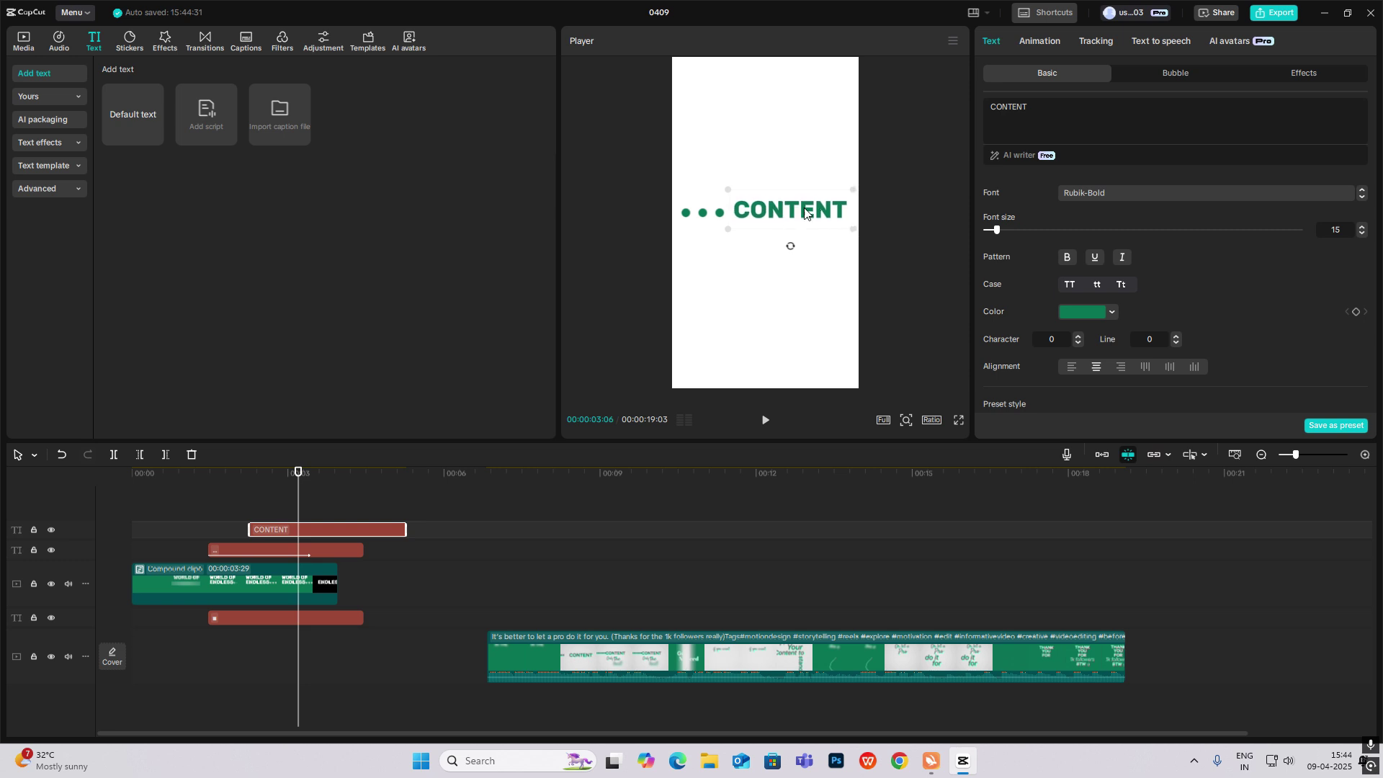
left_click_drag(856, 187, 841, 193)
left_click_drag(790, 210, 776, 213)
left_click(749, 274)
Apply the Type 1 entrance animation with a 0.9 s duration to the CONTENT text and play it back
left_click_drag(220, 516, 263, 523)
left_click(309, 530)
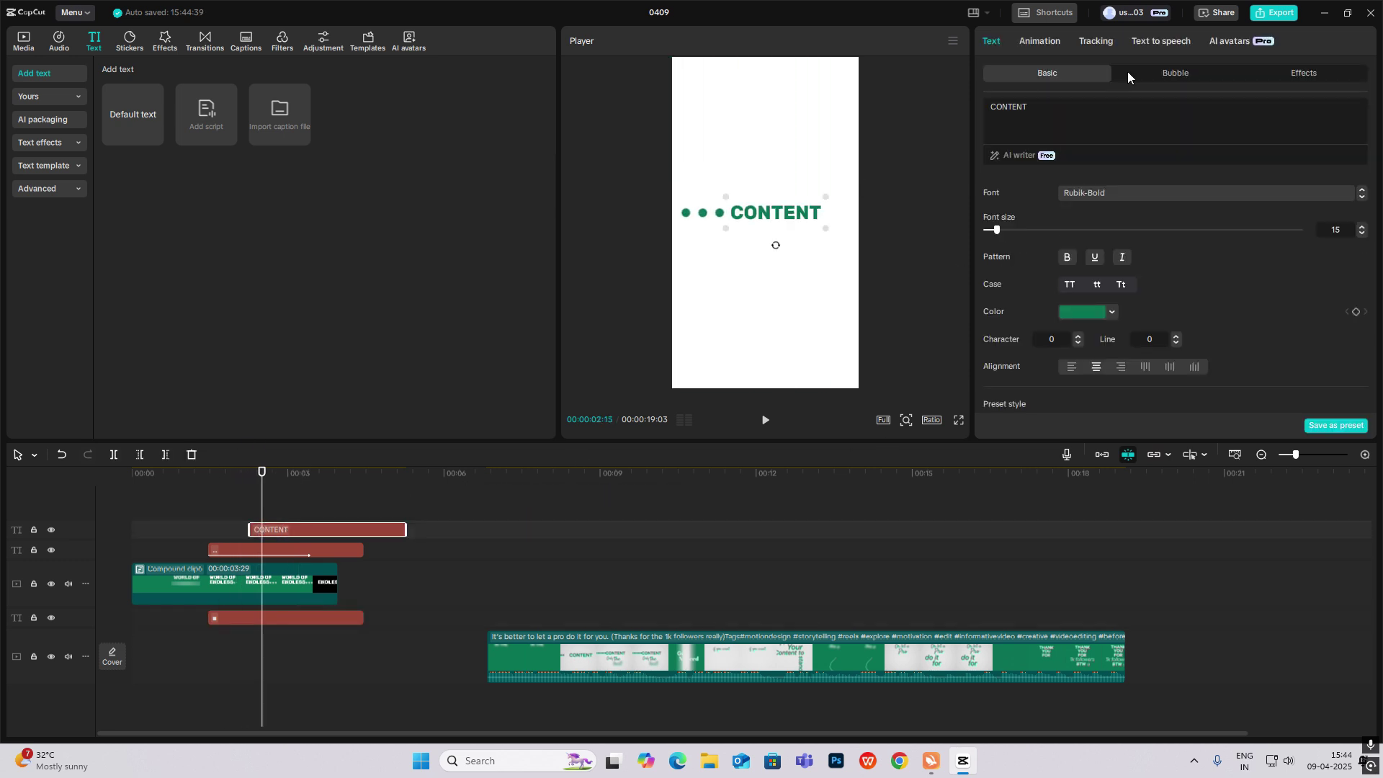
left_click(1050, 39)
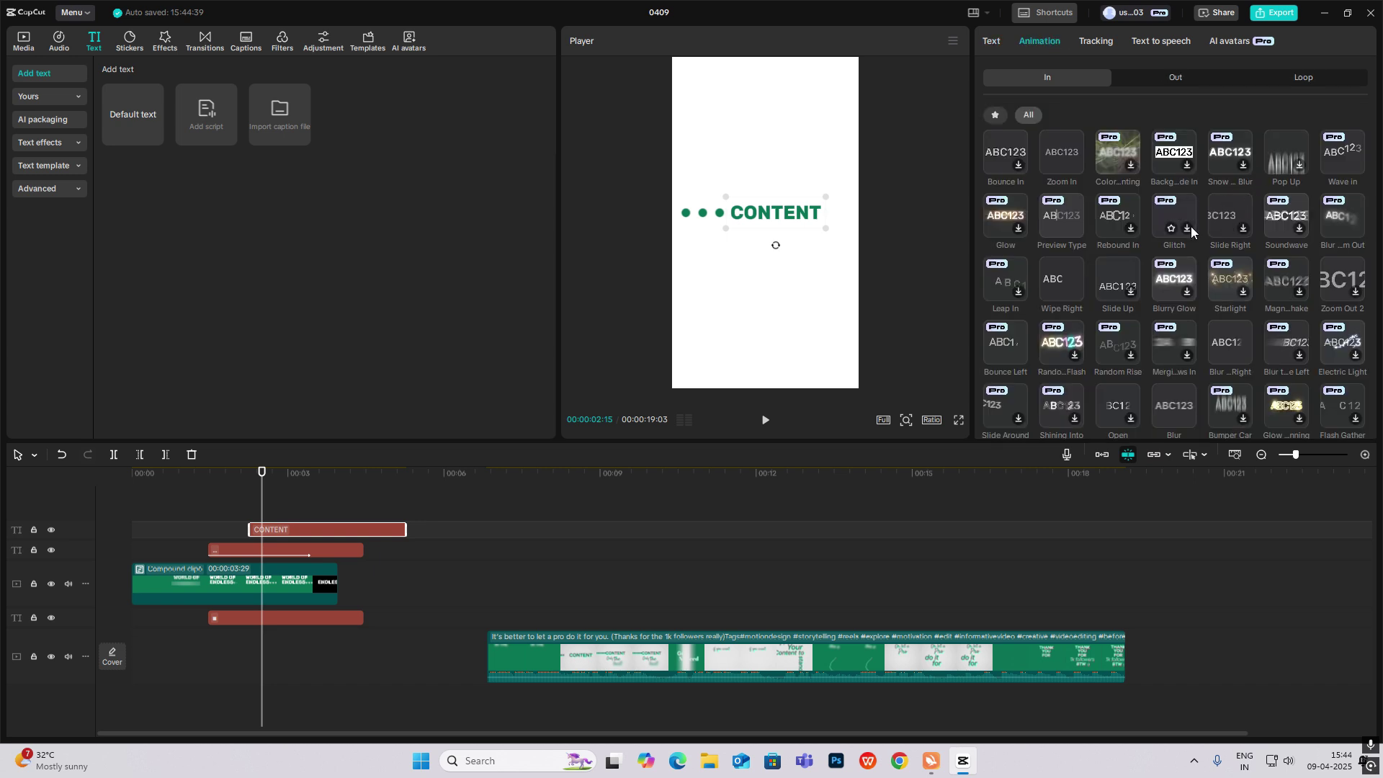
scroll(1181, 194, "up", 1)
left_click(1171, 157)
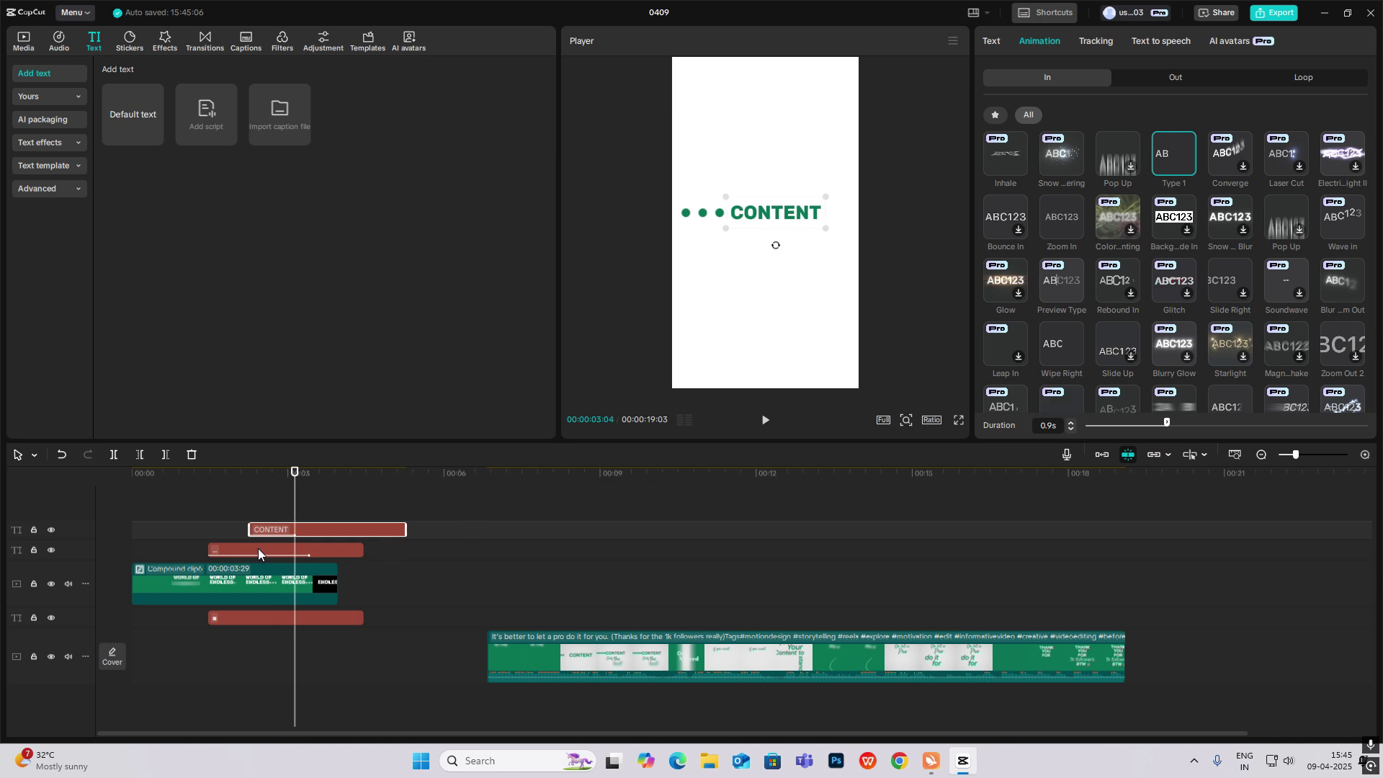
left_click(240, 521)
key("space")
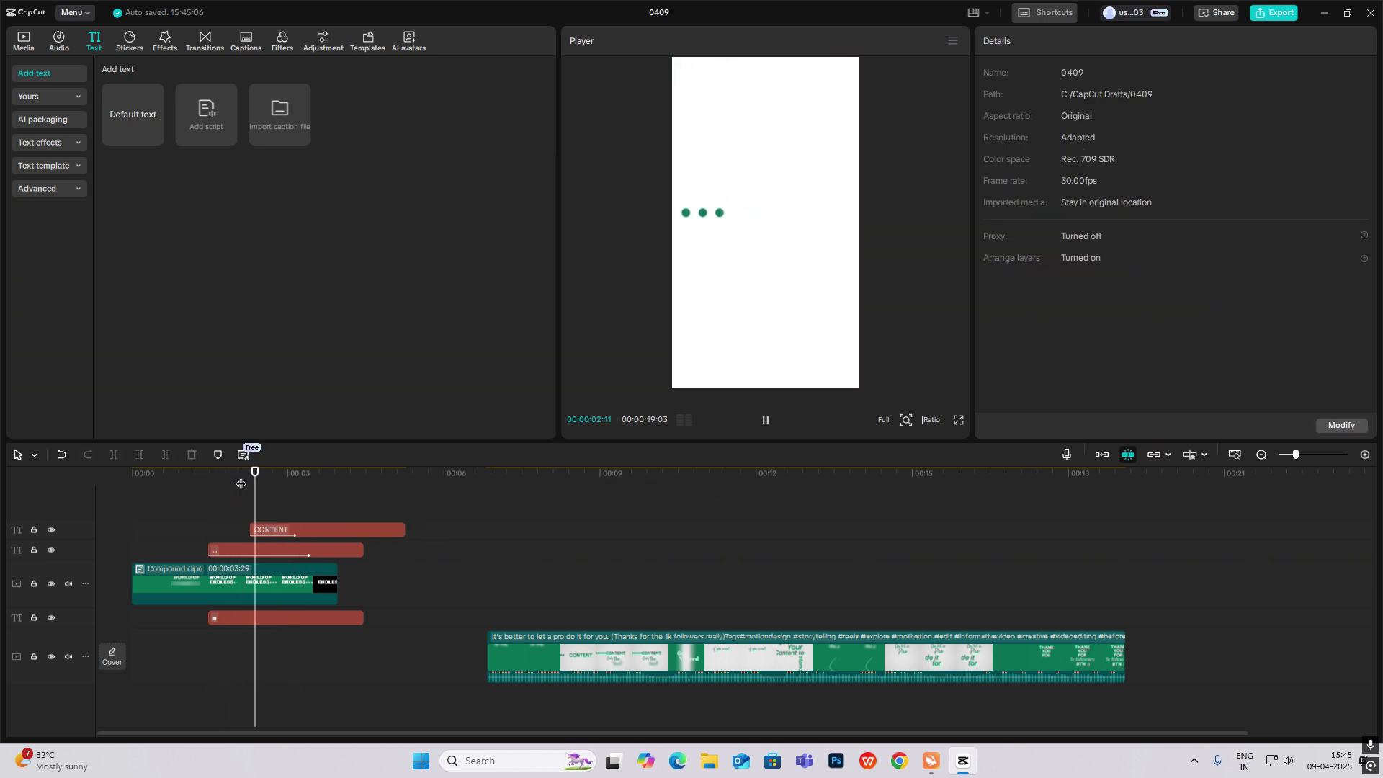
Add a text clip above the CONTENT track reading Only The in Microsoft Himalaya, colored with the green sampled from CONTENT
left_click_drag(240, 483, 298, 517)
left_click_drag(136, 123, 274, 500)
key("ctrl+a")
type("ONLT THE")
left_click(1082, 311)
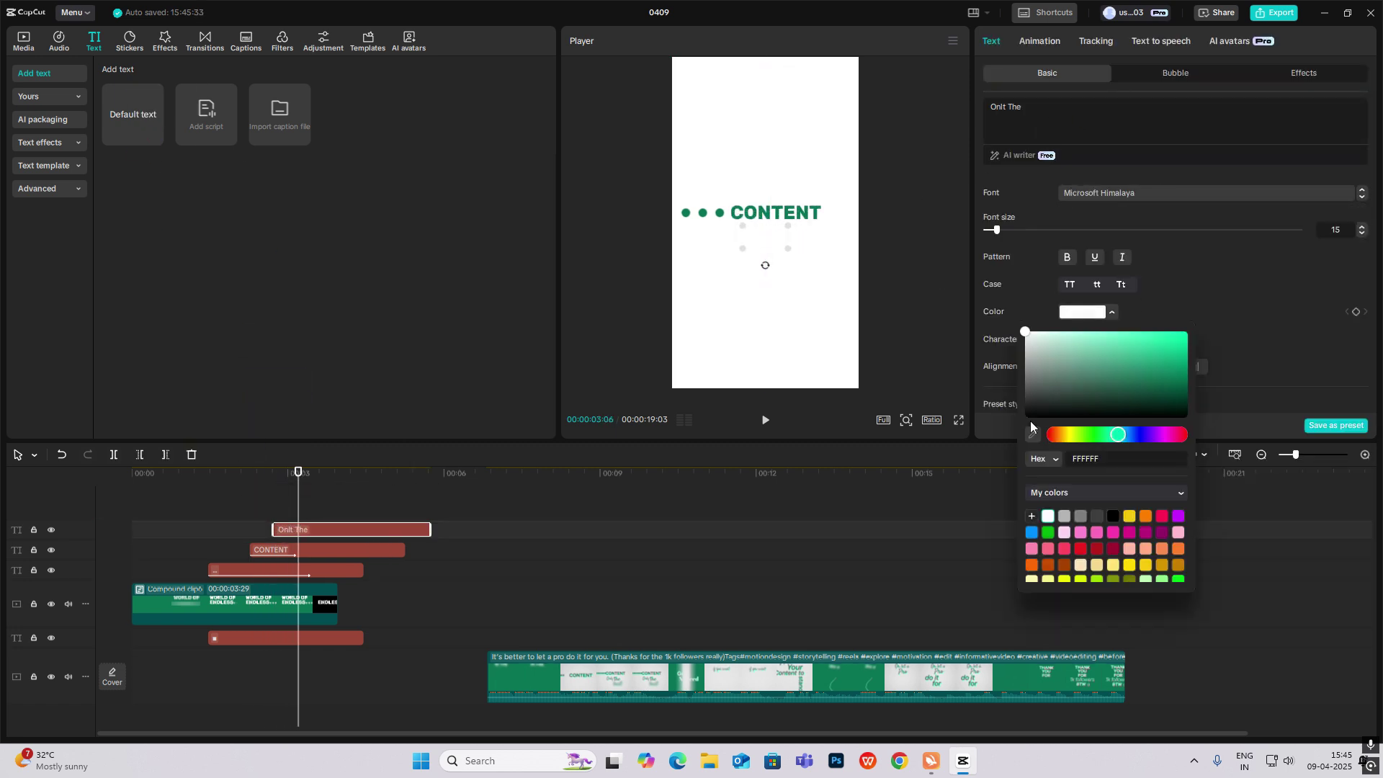
left_click(1031, 428)
left_click(774, 212)
left_click(1006, 108)
left_click(1005, 106)
key("BackSpace")
type("y")
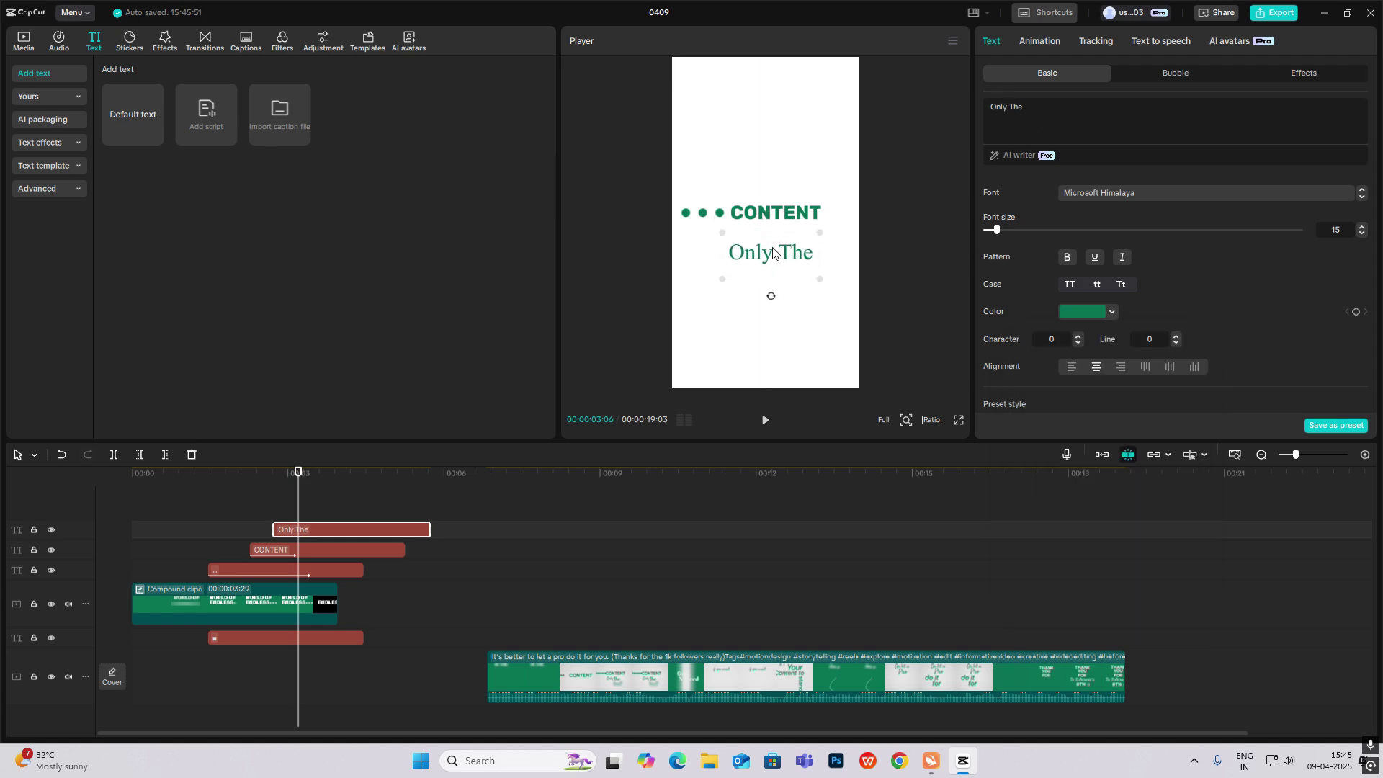
Duplicate the Only The text onto two new tracks, changing the copies to read the best and edits
left_click(367, 497)
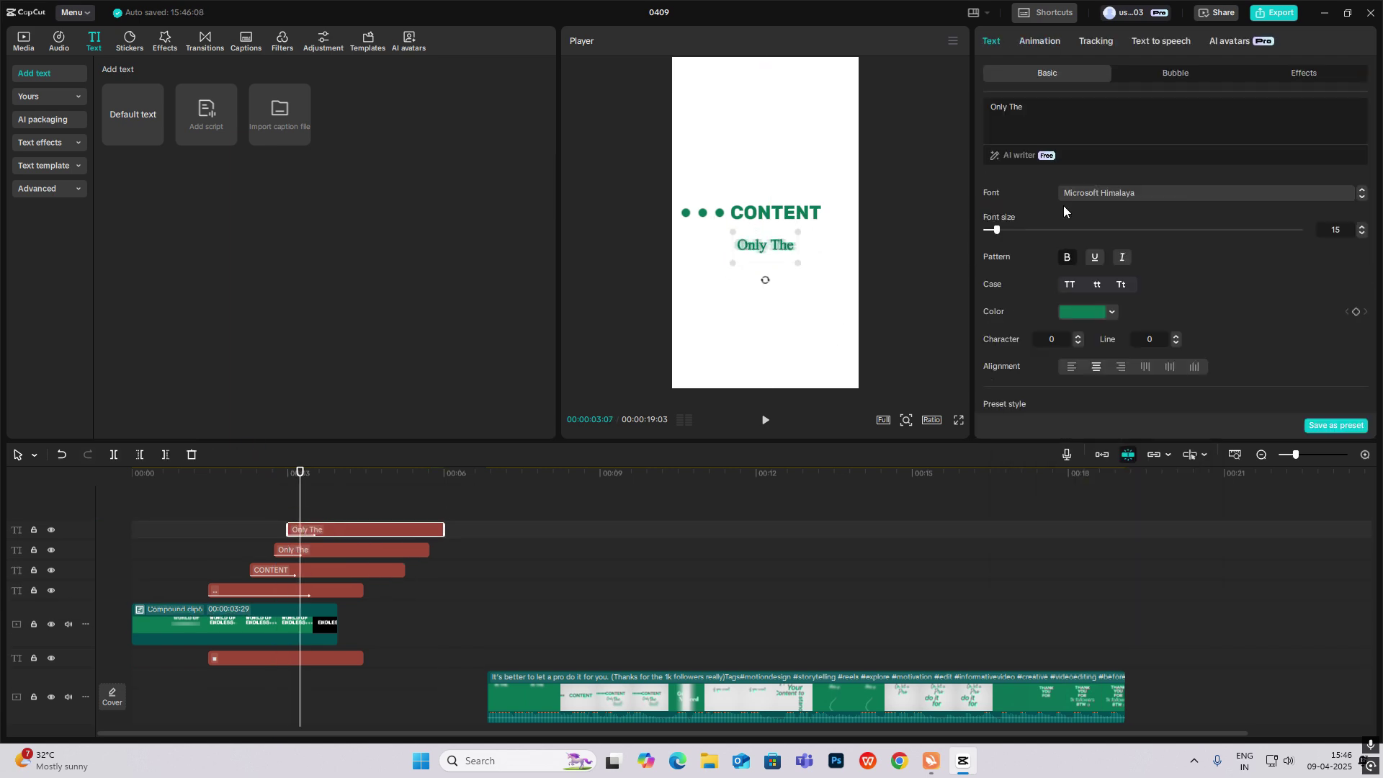
type("the best")
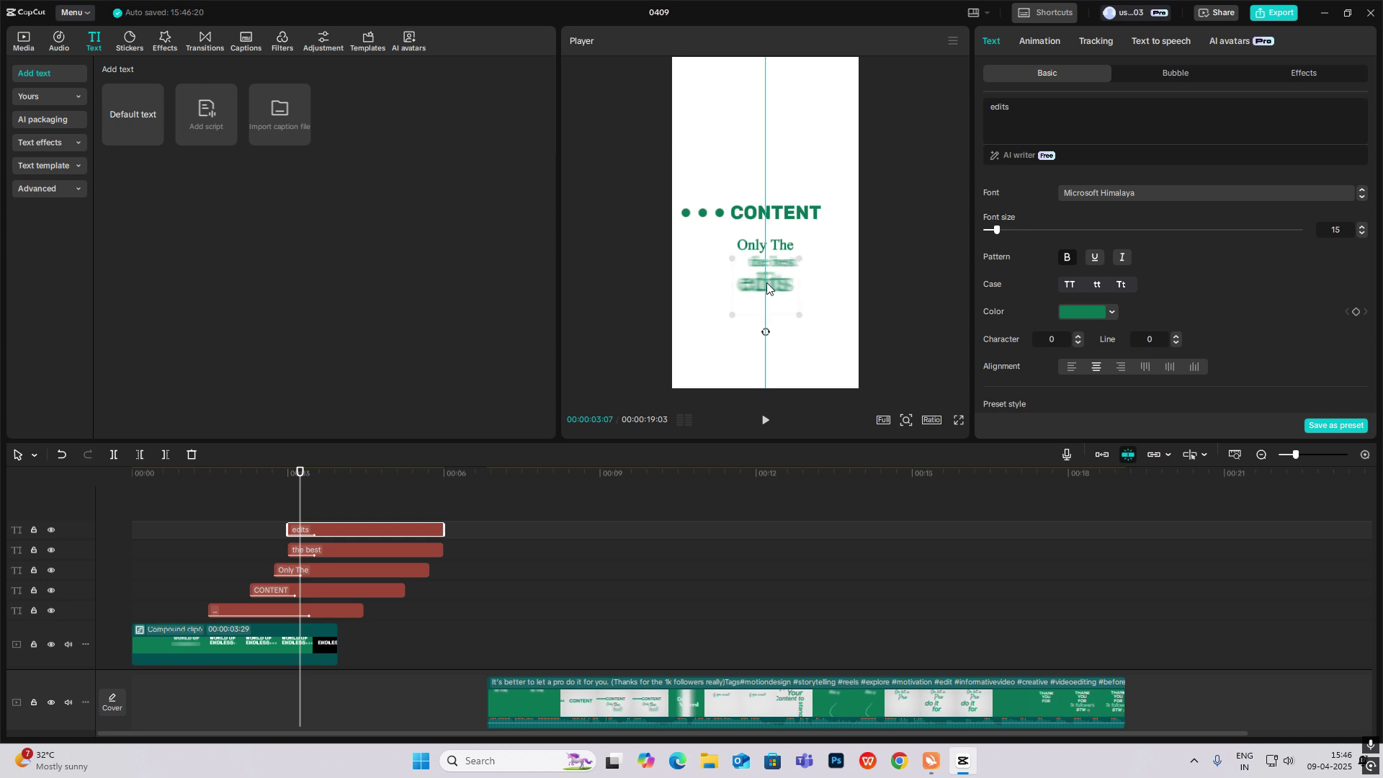
left_click(321, 504)
scroll(321, 504, "up", 4)
left_click(343, 504)
left_click_drag(222, 549, 254, 530)
Set the edits text to title case, then enlarge it and position it below the best line
left_click(1118, 284)
left_click_drag(799, 315, 821, 331)
left_click_drag(757, 286, 771, 296)
Stagger the clips reading the best and Edits so each starts shortly after the line before it, checking the playback
scroll(602, 534, "left", 4)
left_click(602, 534)
left_click_drag(775, 550, 835, 549)
left_click_drag(806, 530, 914, 529)
left_click(669, 528)
key("space")
left_click_drag(835, 550, 808, 550)
left_click_drag(942, 532, 926, 532)
left_click(986, 504)
Select the five green text clips and extend their ends together until the Edits clip reaches about 15 seconds
left_click(1261, 454)
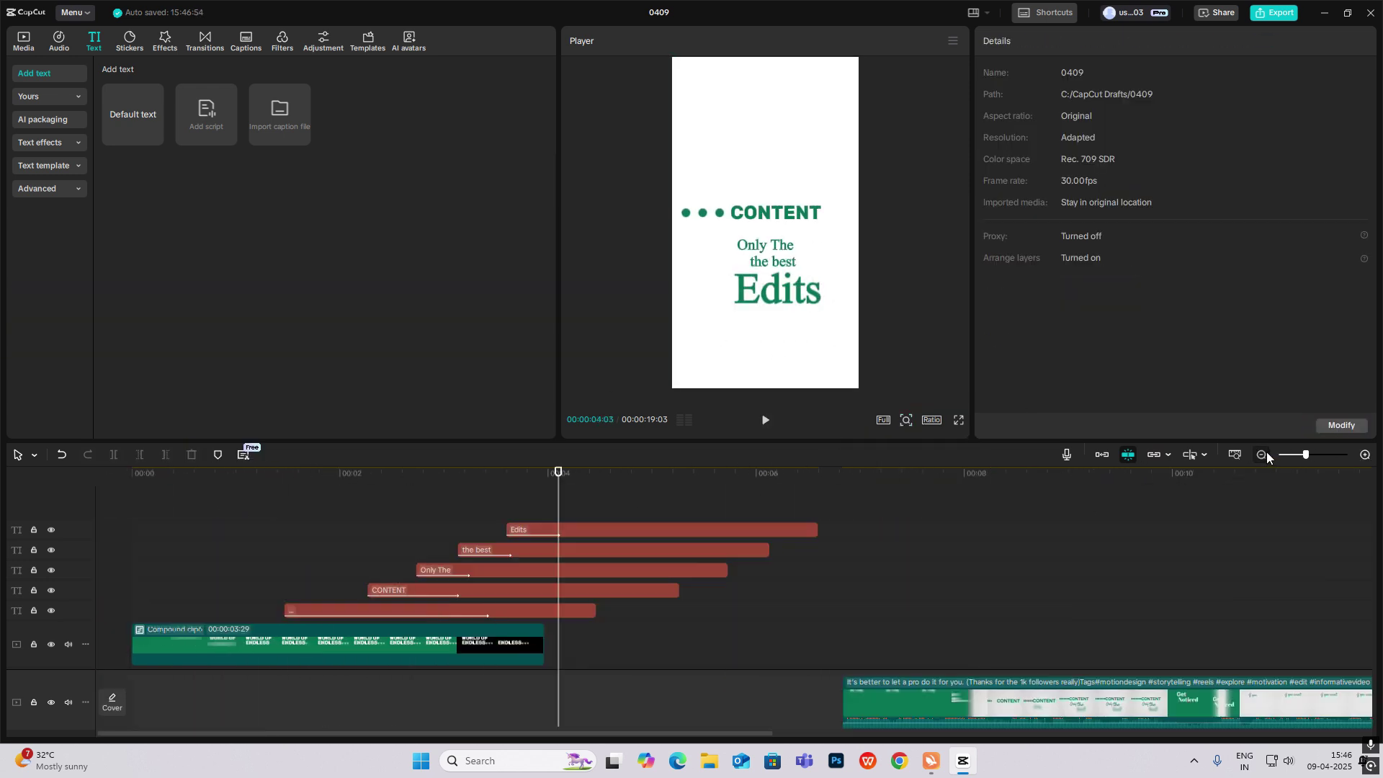
left_click(1262, 455)
left_click(1261, 454)
left_click(380, 581)
left_click_drag(380, 580, 233, 599)
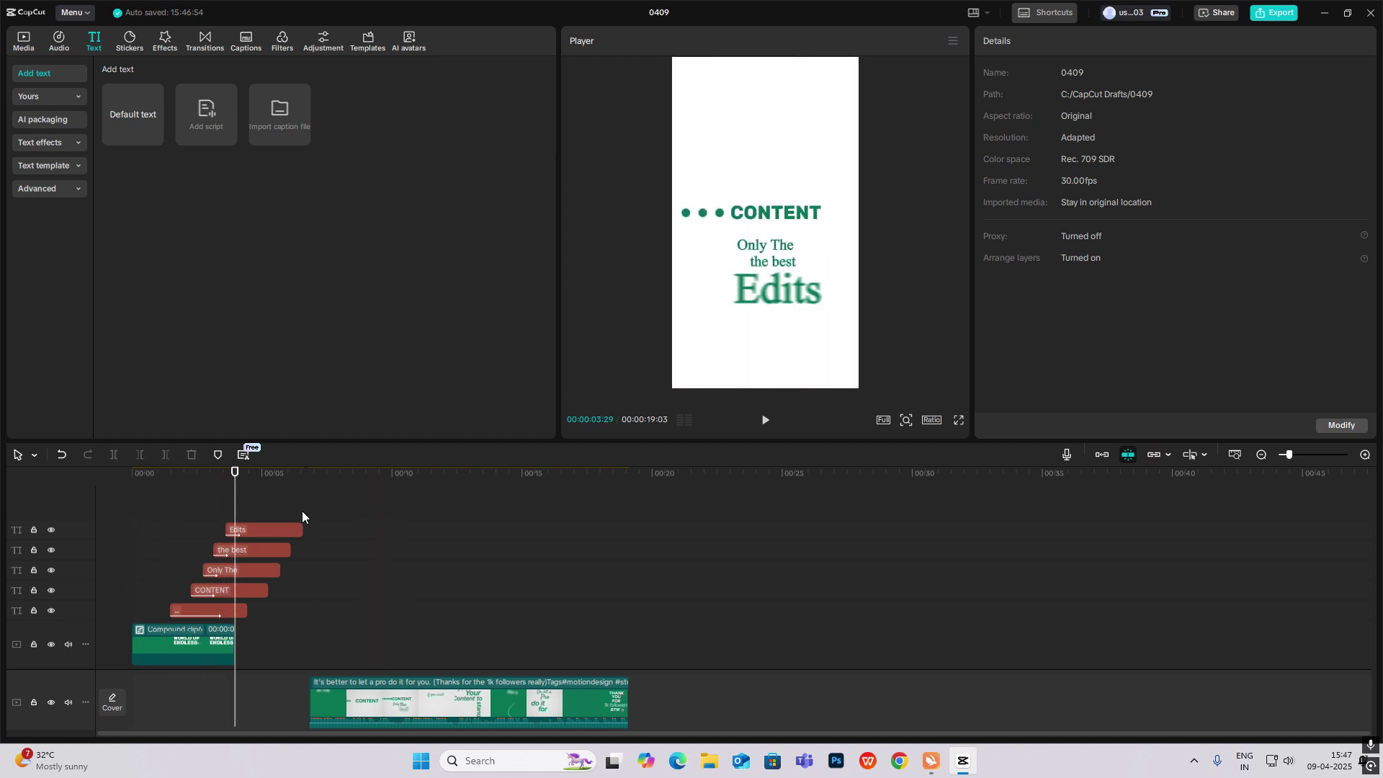
left_click_drag(339, 520, 240, 615)
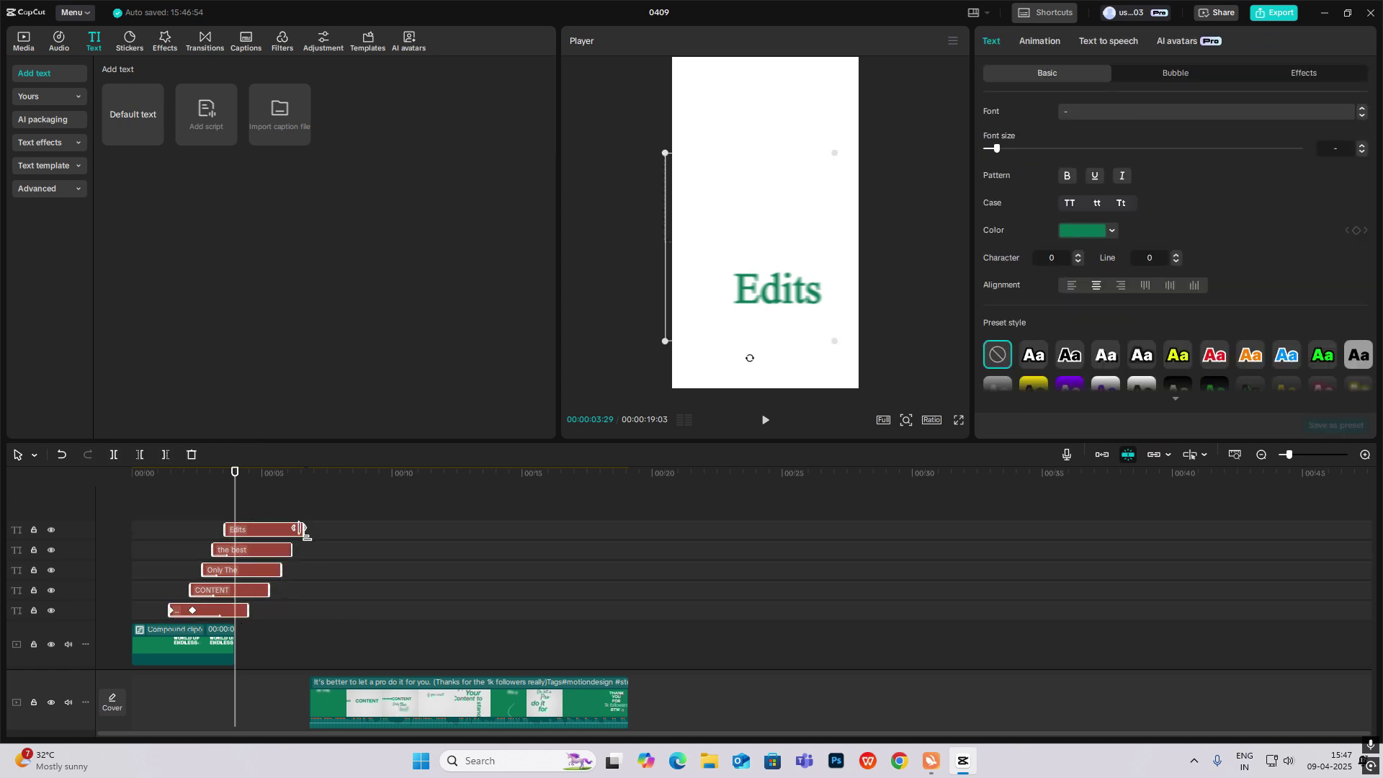
left_click_drag(299, 529, 531, 530)
left_click_drag(297, 504, 278, 626)
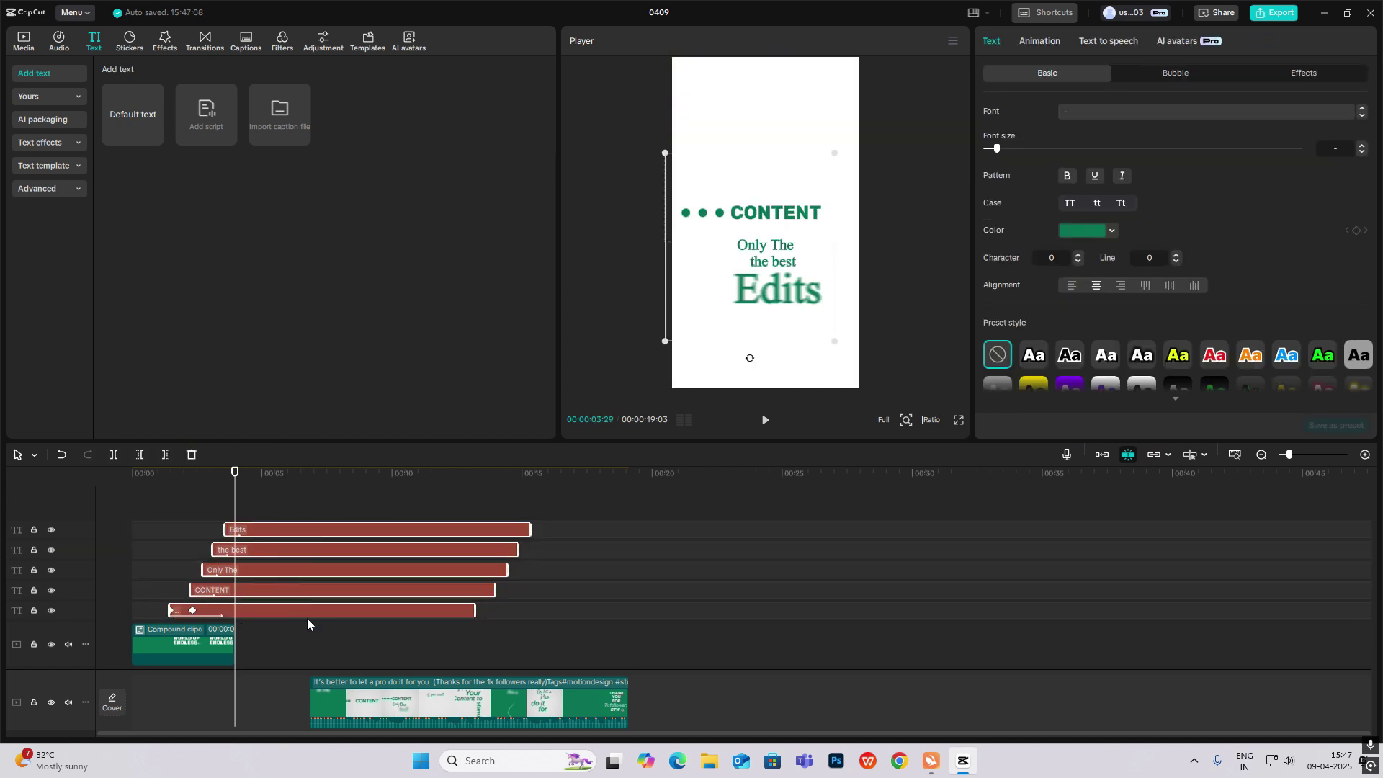
key("alt+g")
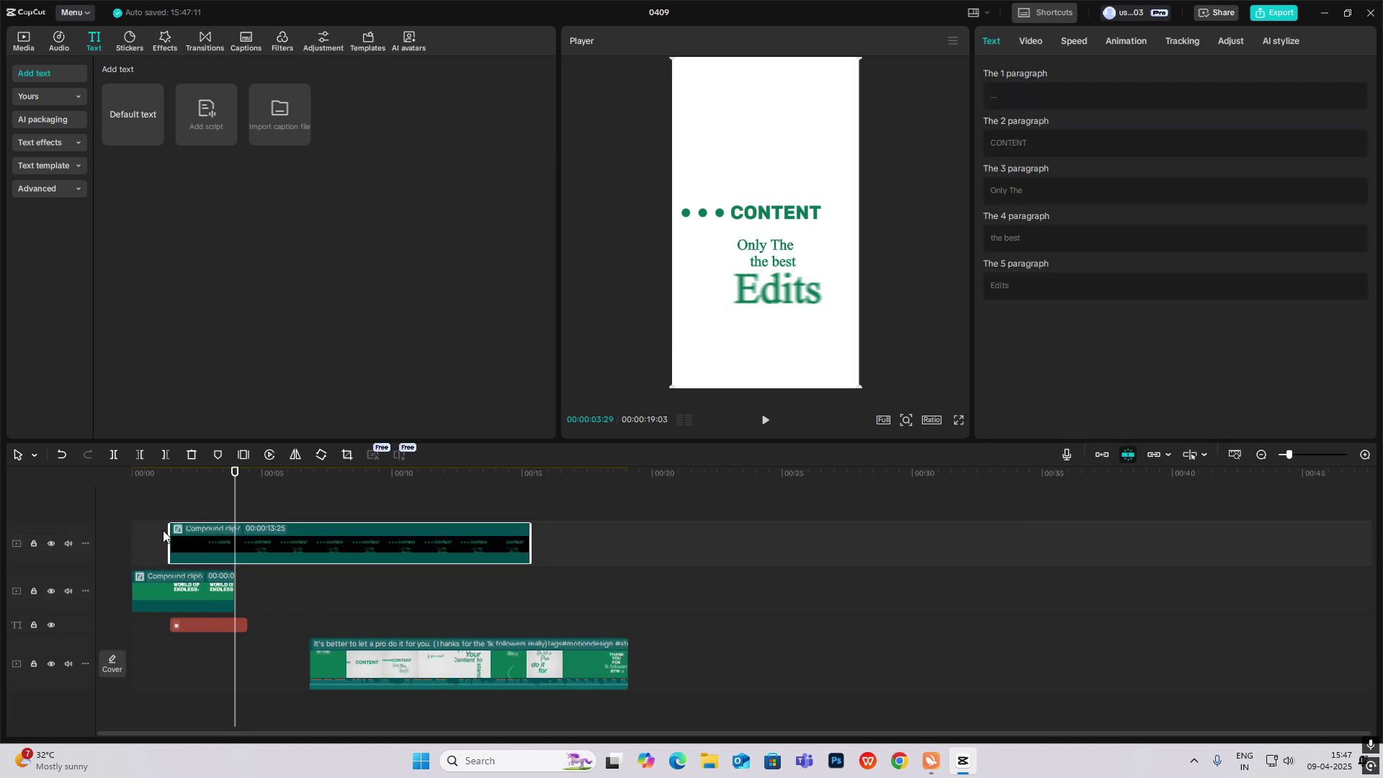
key("ctrl+z")
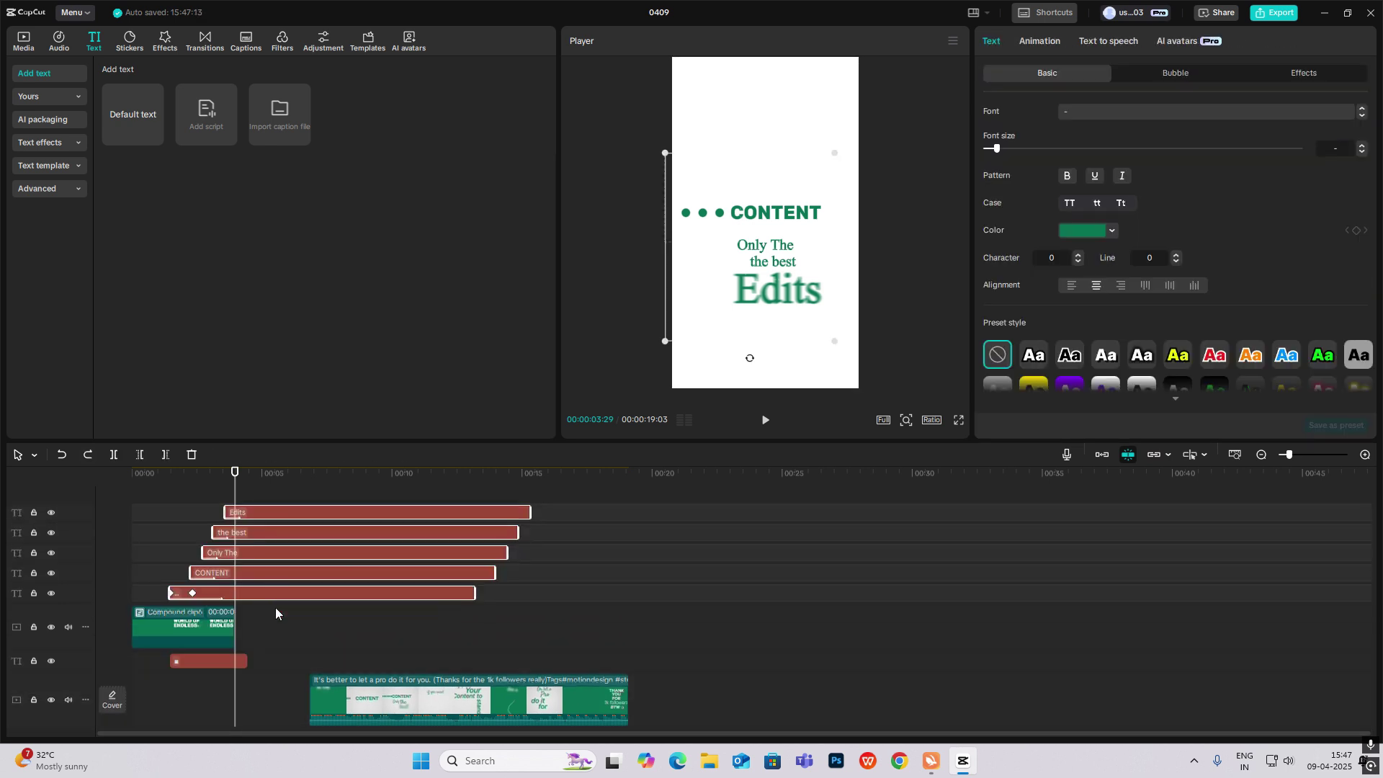
Extend the white background clip and combine it with the five green text clips into one compound clip
left_click(222, 644)
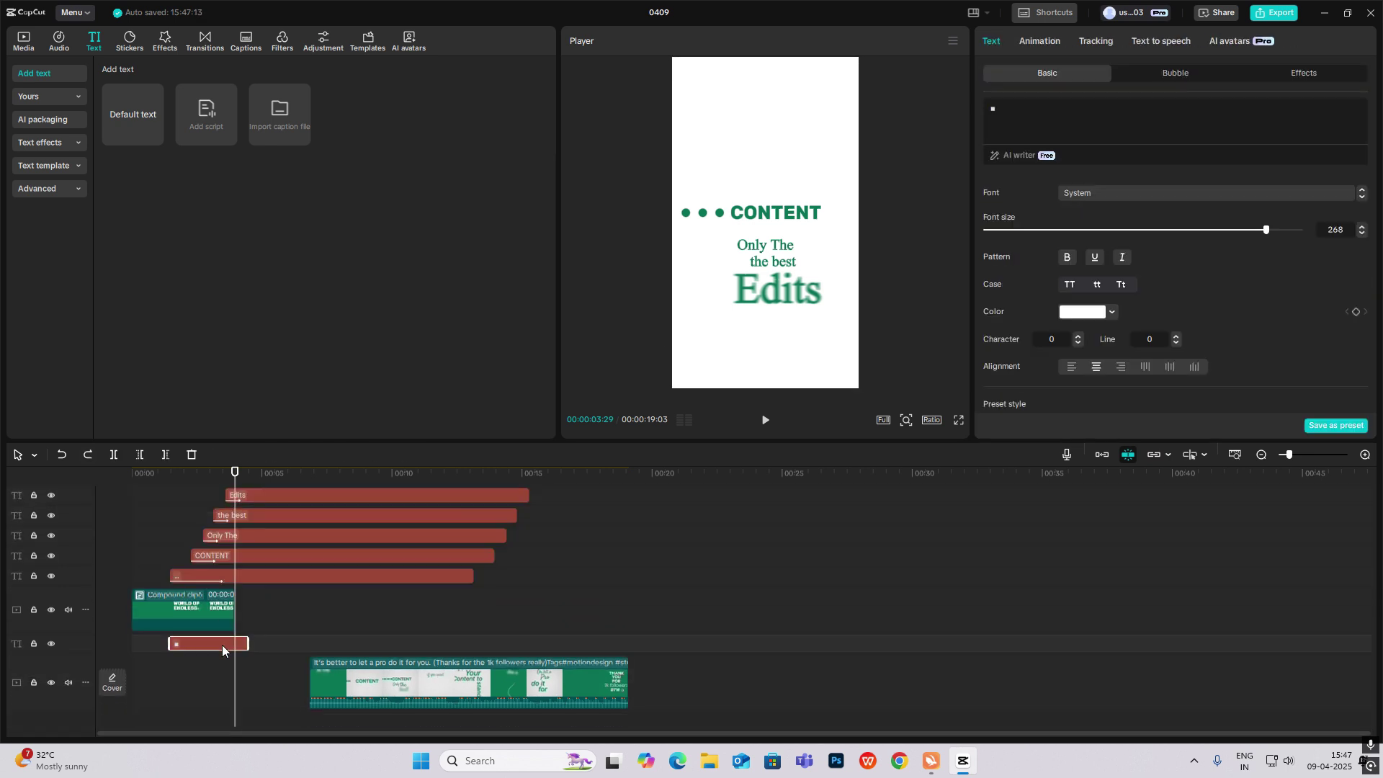
key("Delete")
left_click_drag(314, 498, 221, 651)
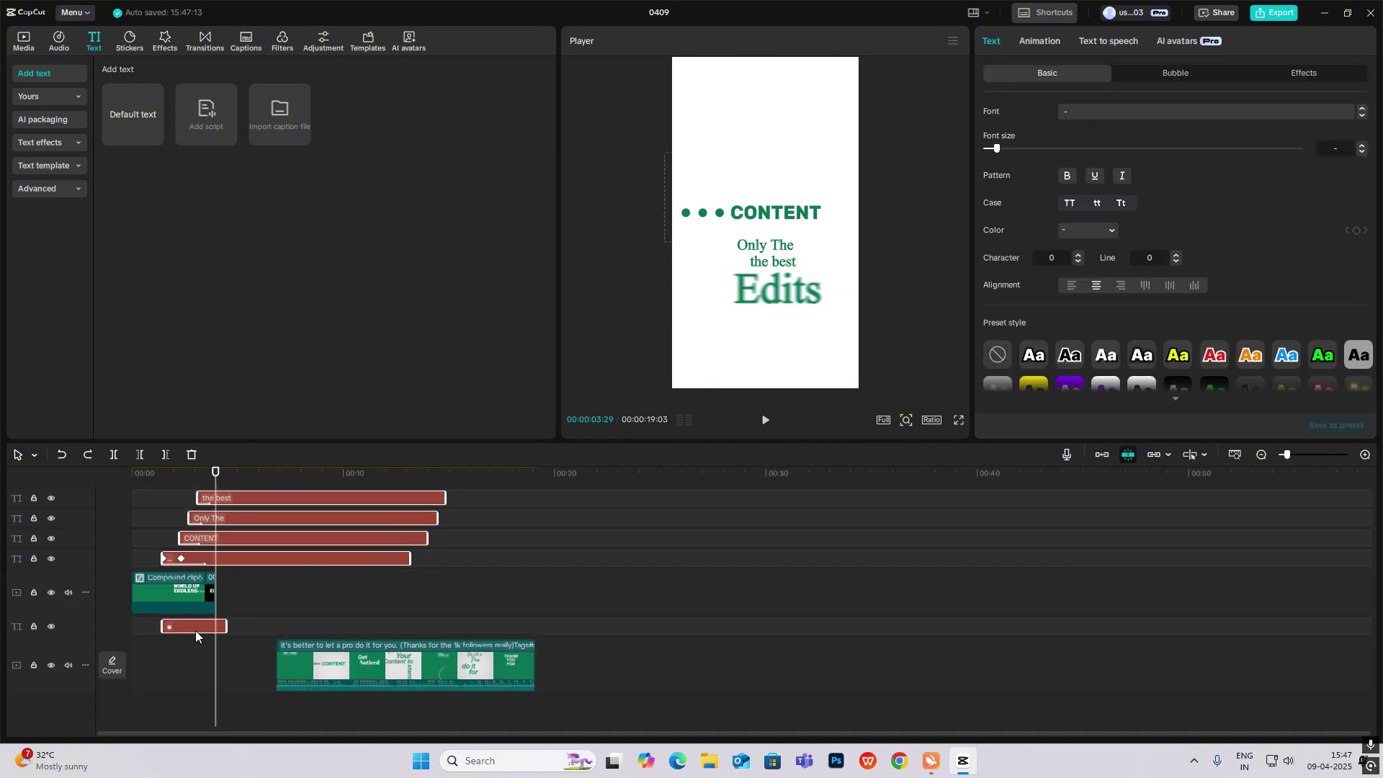
key("alt+g")
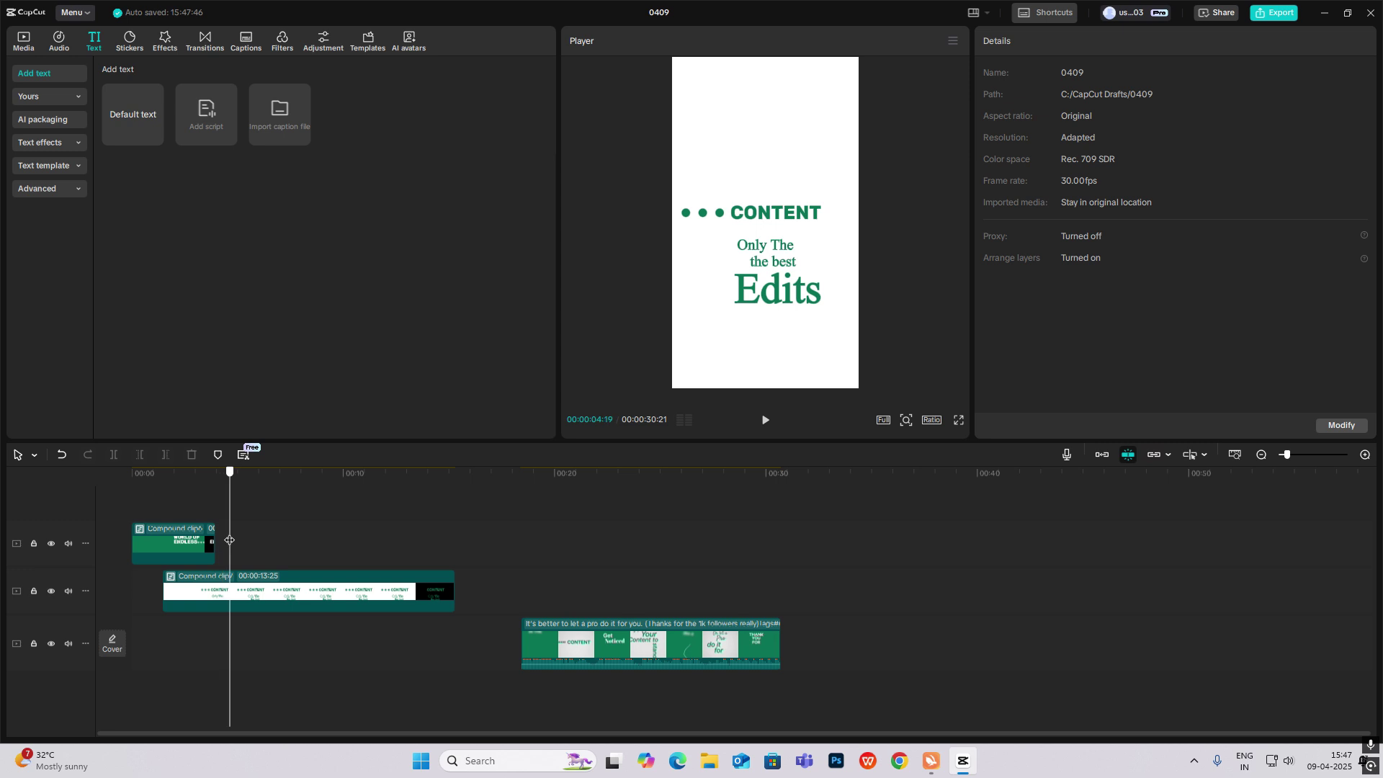
Keyframe the white compound clip's transform at 00:00:04:09 and about two seconds further on, sliding it down out of the frame
mouse_move(230, 540)
left_mouse_down()
mouse_move(186, 549)
mouse_move(235, 557)
left_mouse_up()
left_click(223, 587)
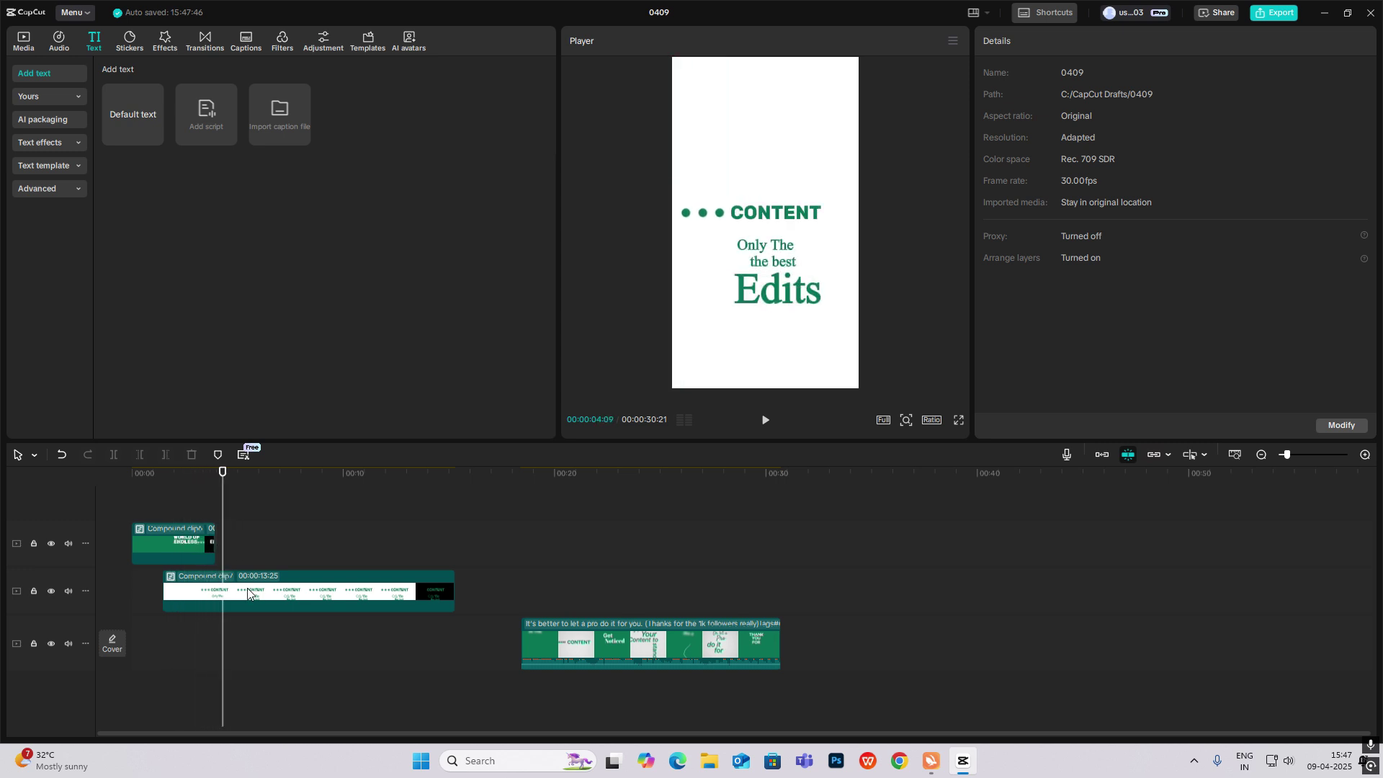
left_click(1031, 41)
left_click(1356, 111)
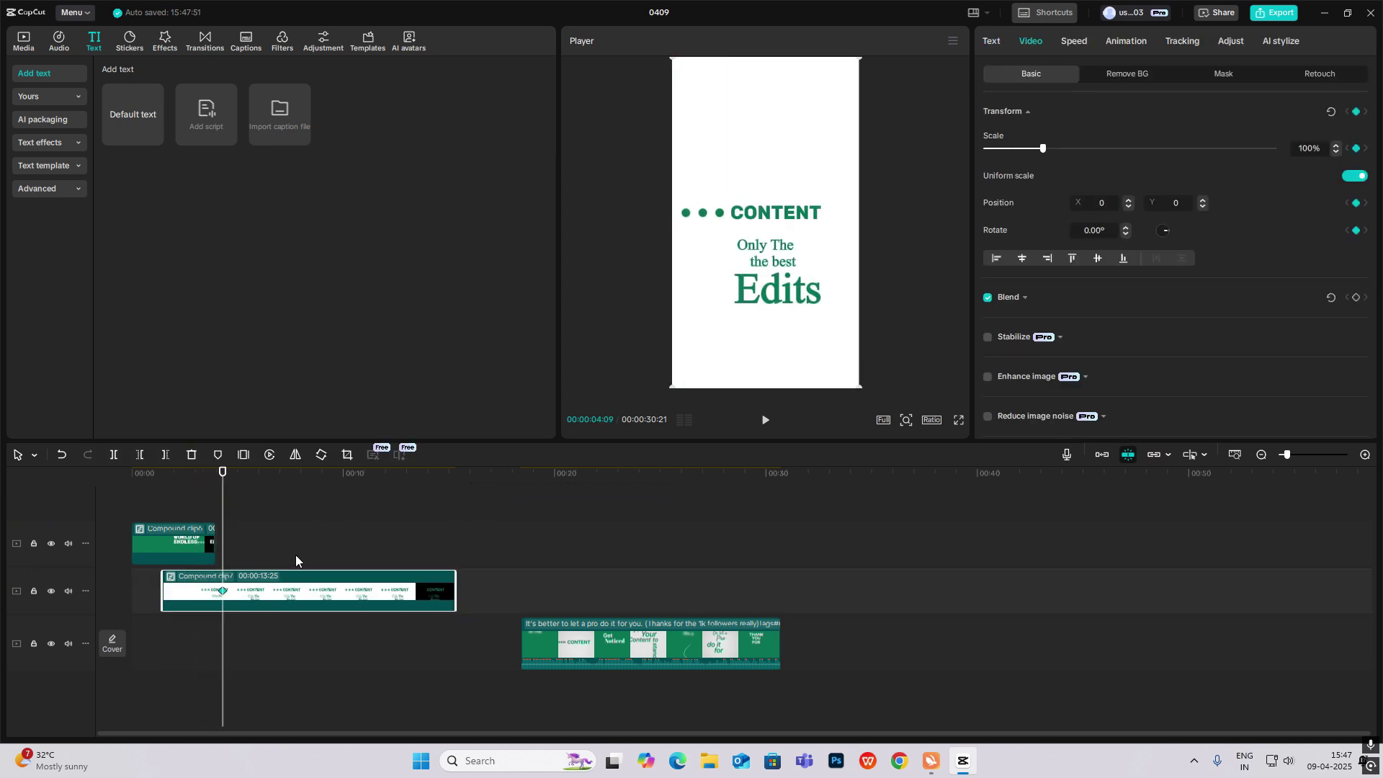
left_click_drag(222, 531, 270, 533)
left_click_drag(765, 202, 758, 530)
left_click(563, 576)
left_click_drag(563, 571, 321, 595)
left_click(303, 594)
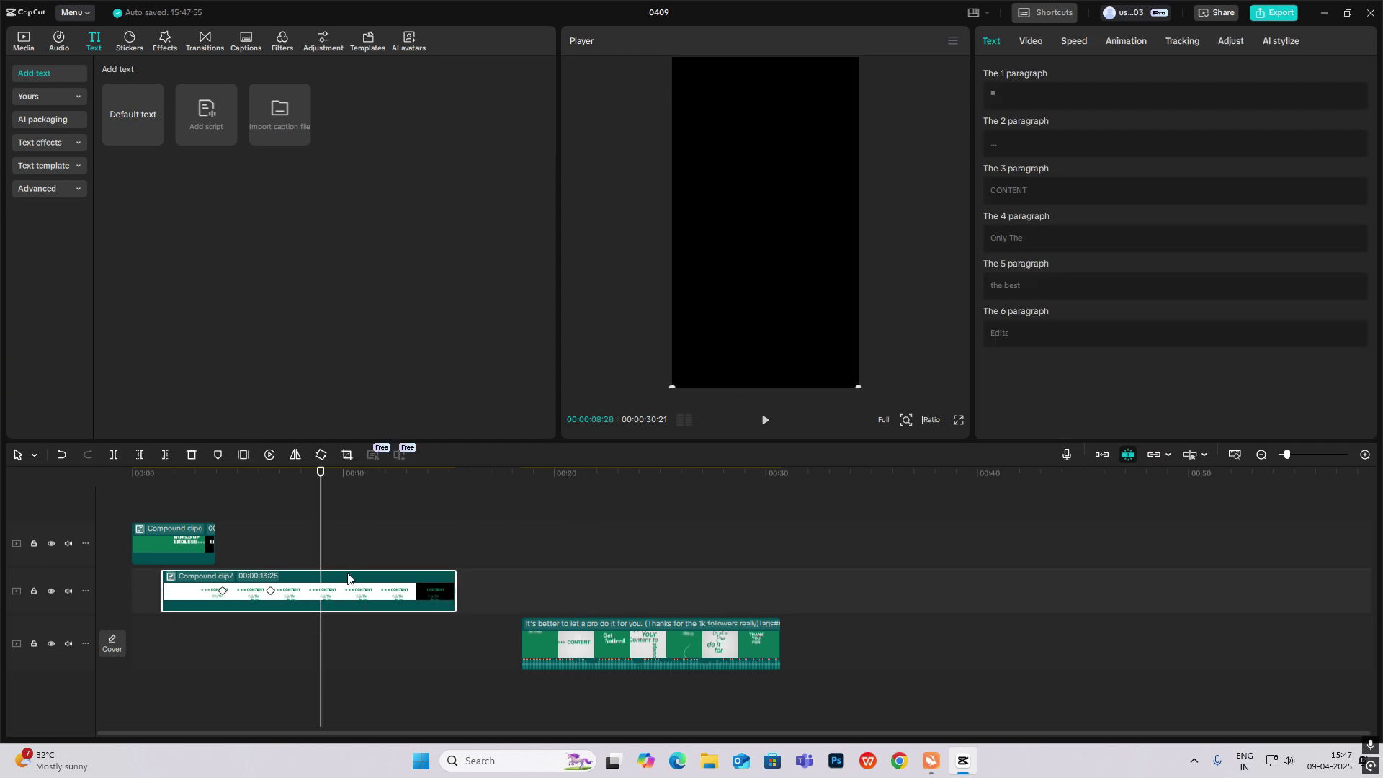
Move the white compound clip's keyframes closer together, apply the Quad Ease curve to its vertical slide and preview it
key("alt+k")
left_click(234, 636)
left_click(241, 649)
left_click(257, 640)
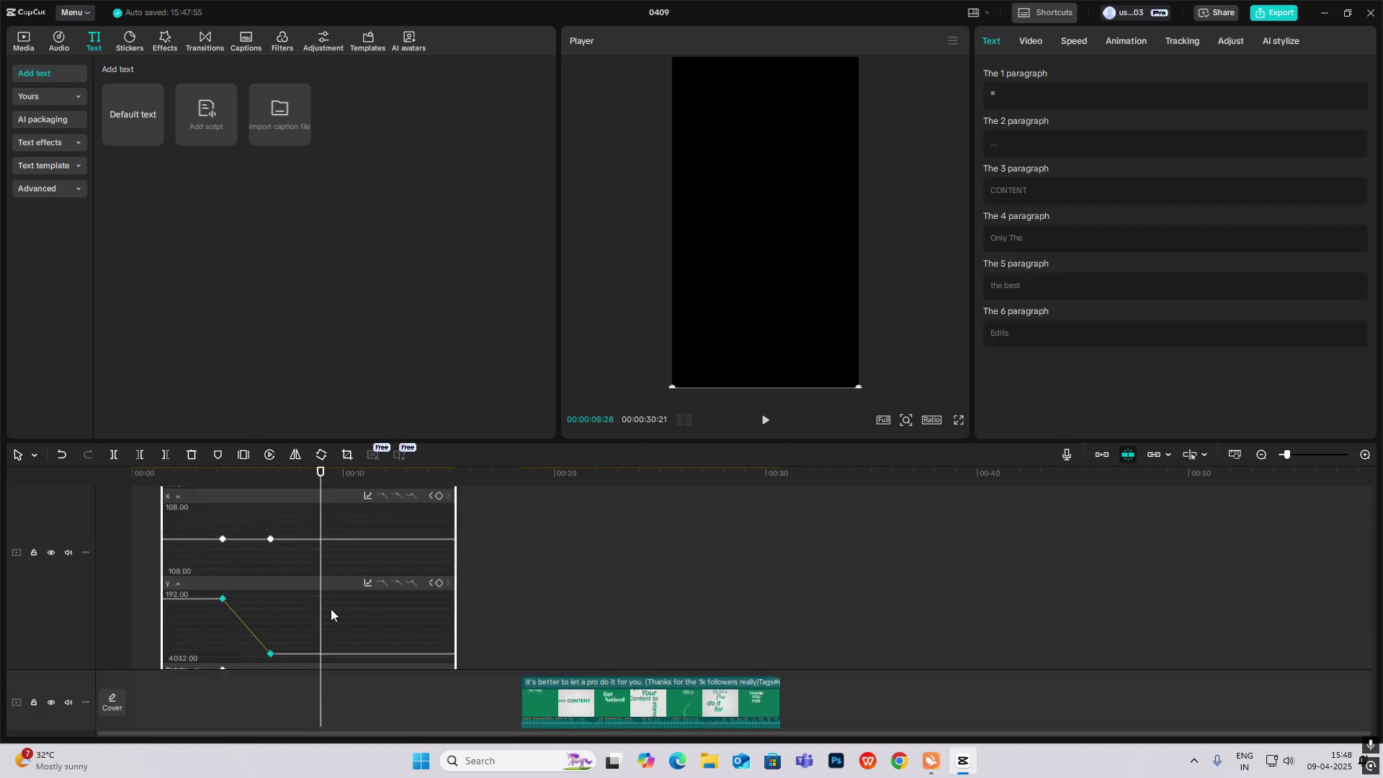
left_click(369, 586)
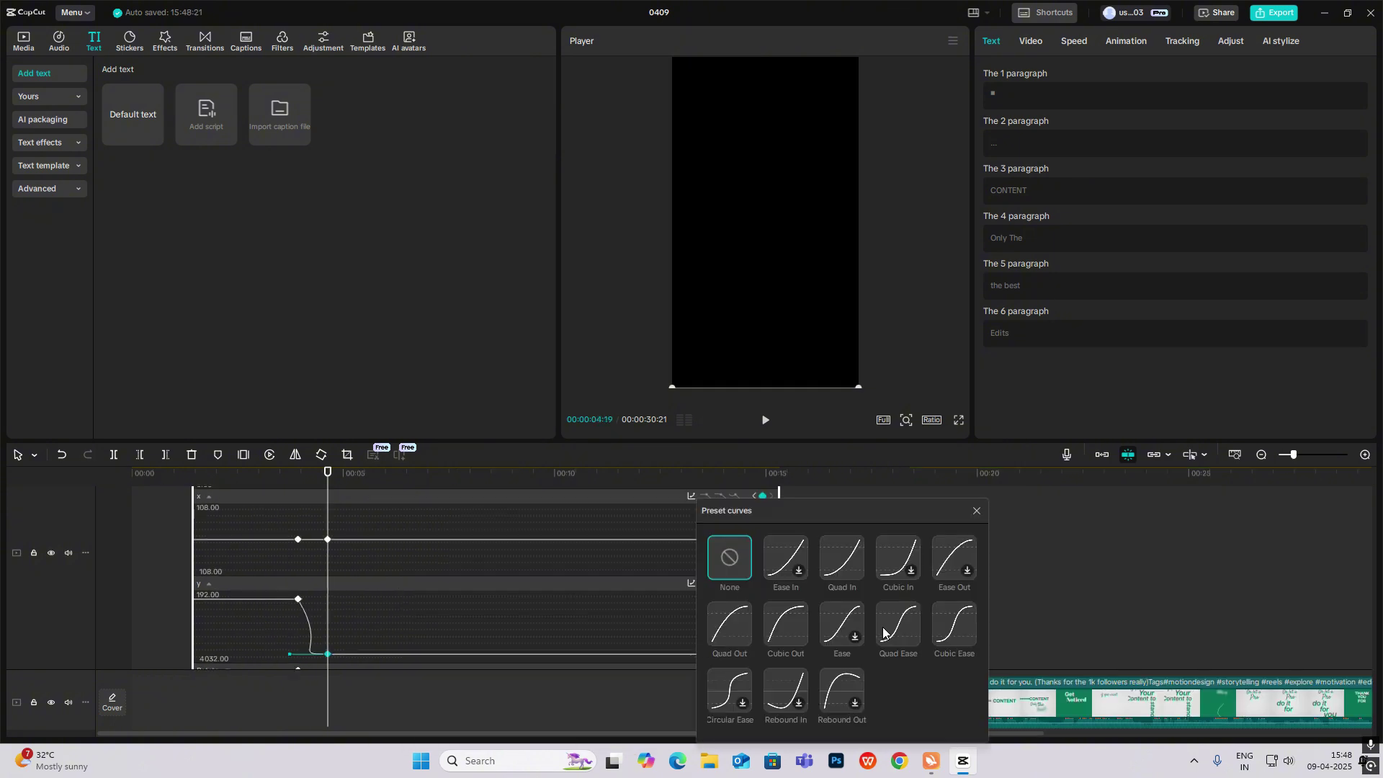
left_click(885, 631)
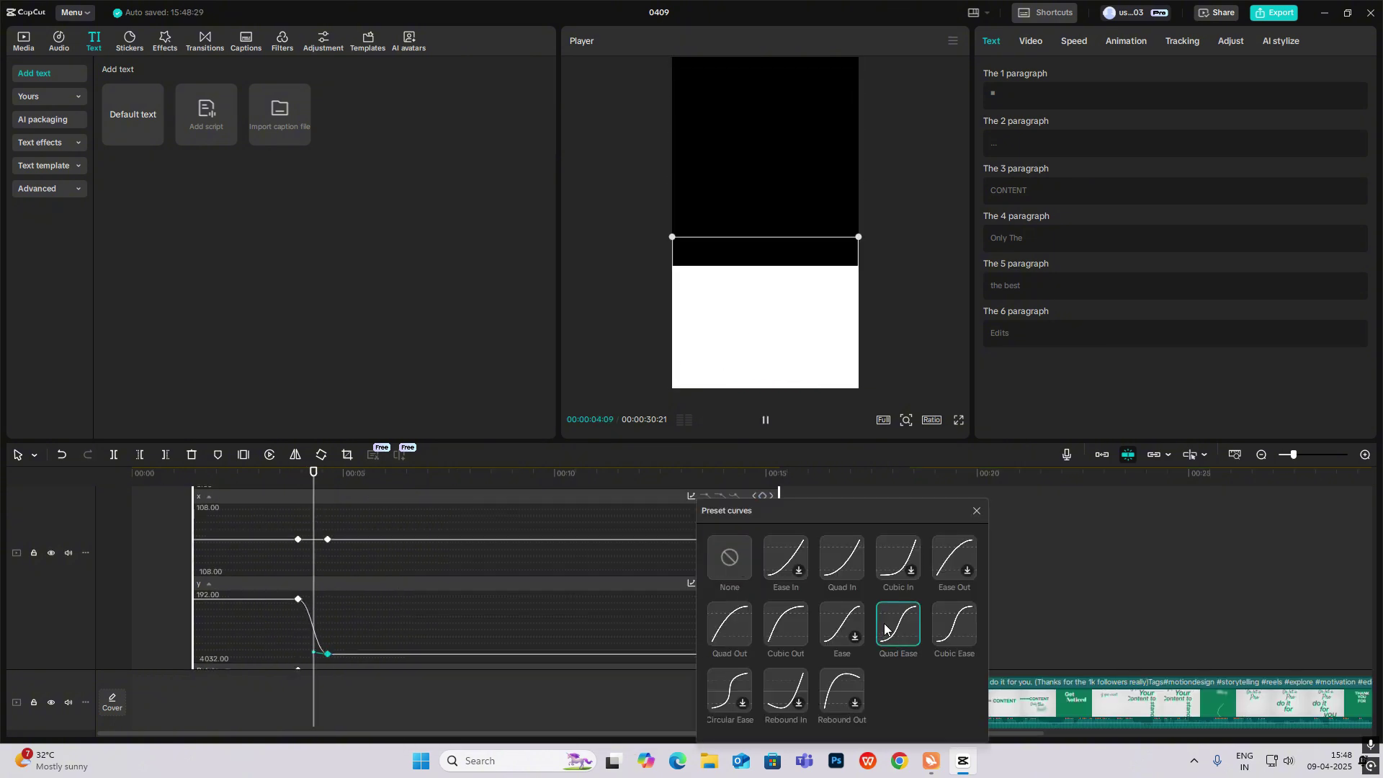
left_click(976, 511)
key("alt+k")
left_click(299, 499)
left_click_drag(300, 500, 294, 503)
key("space")
left_click(245, 496)
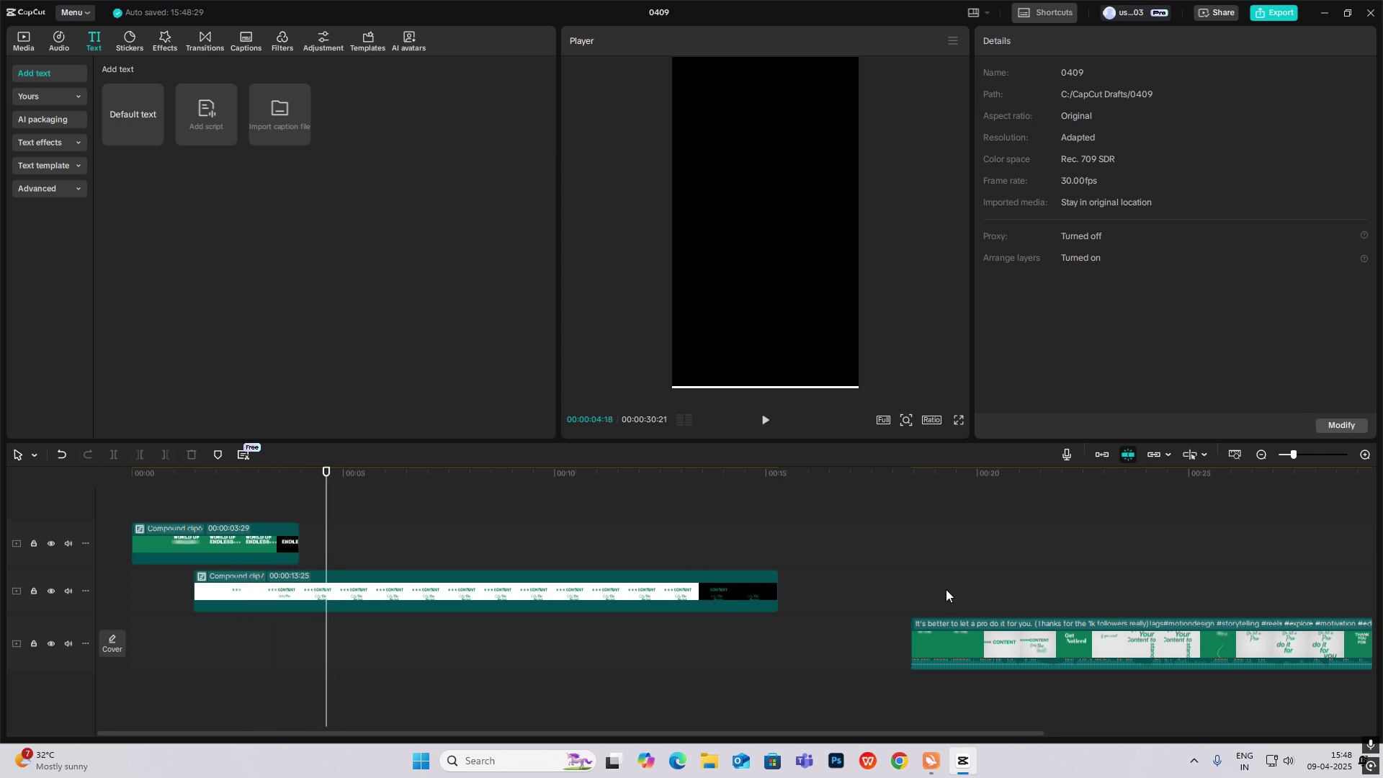
Place a green background text clip just before 00:04 and add a text clip above it reading get noticed
left_click(1004, 579)
left_click_drag(1006, 578, 1054, 619)
left_click_drag(123, 112, 310, 519)
left_click(323, 508)
left_click(337, 530)
key("ctrl+a")
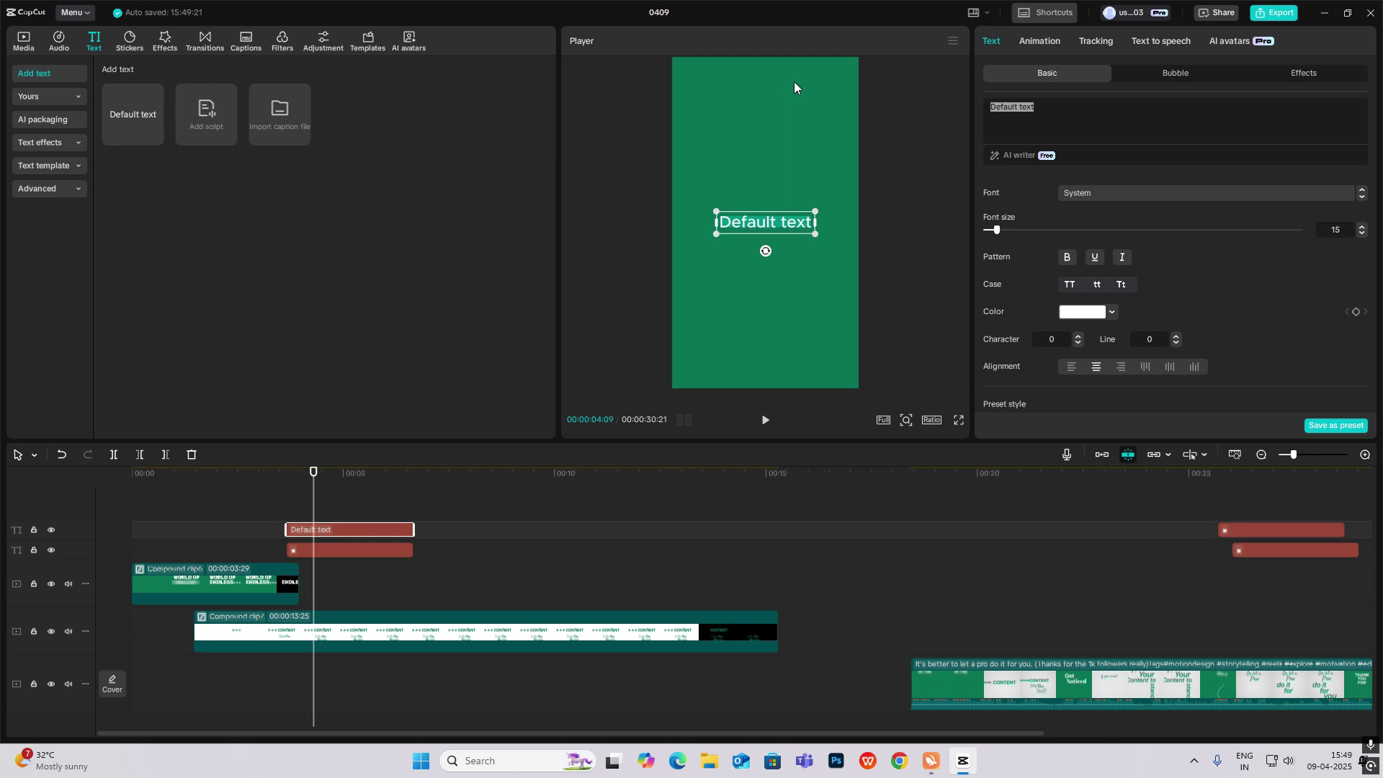
type("get")
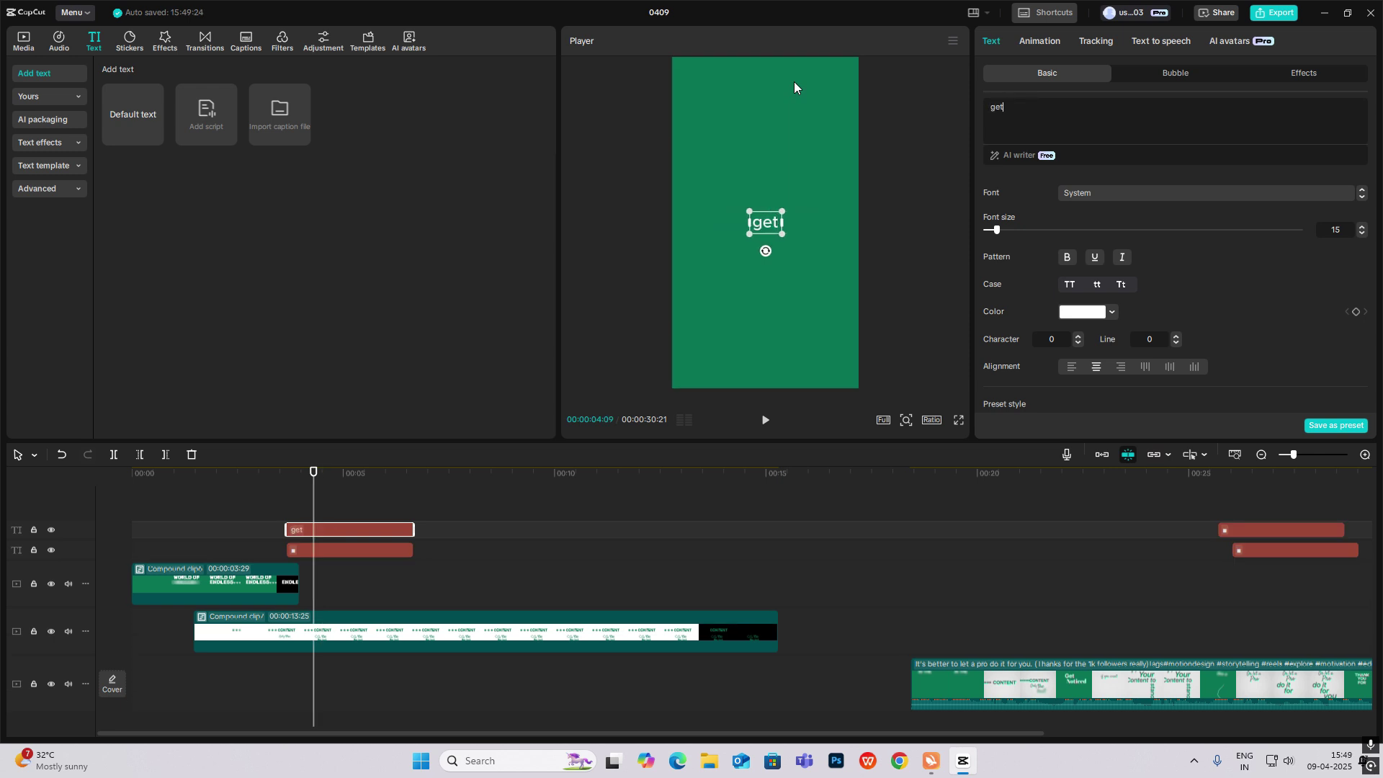
type(" noticed")
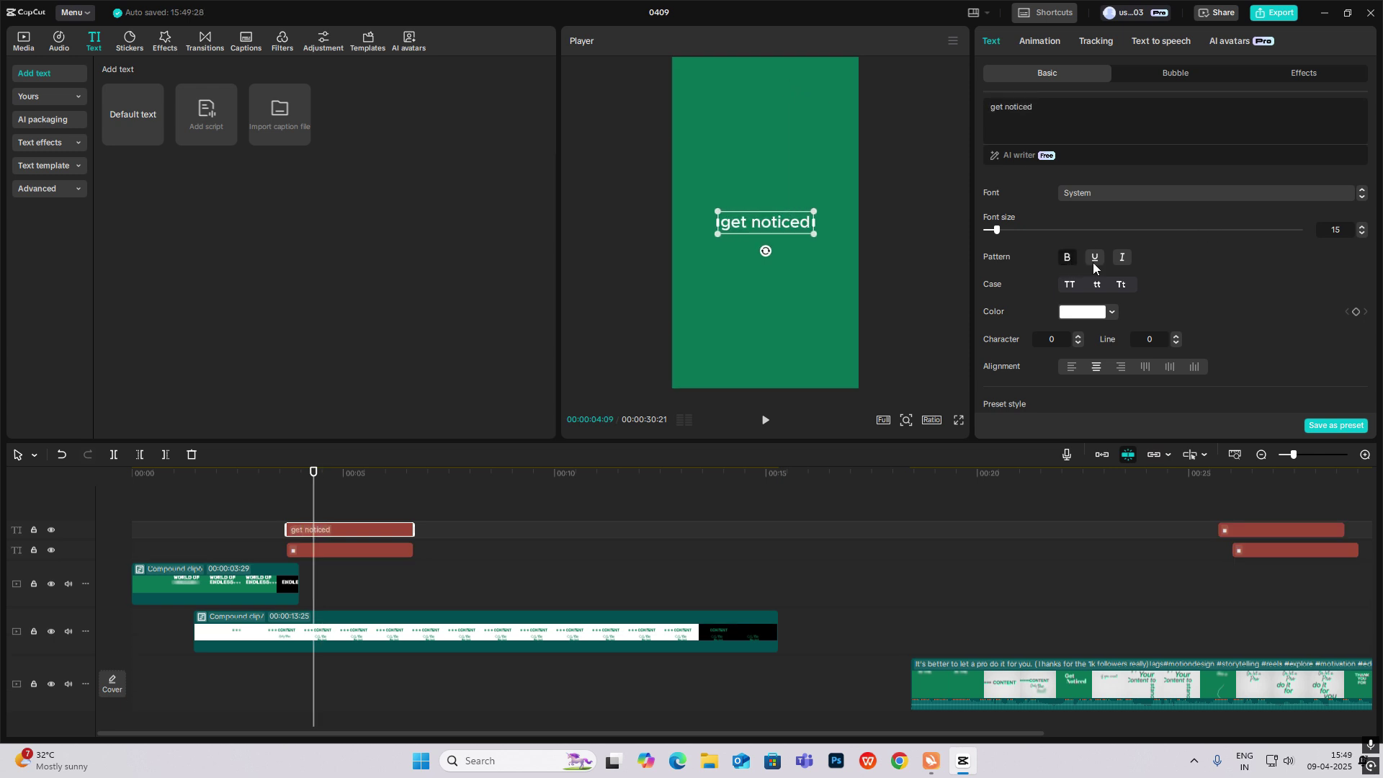
Set the get noticed text to title case in Rubik-Bold and enlarge it to span most of the frame width
left_click(1122, 284)
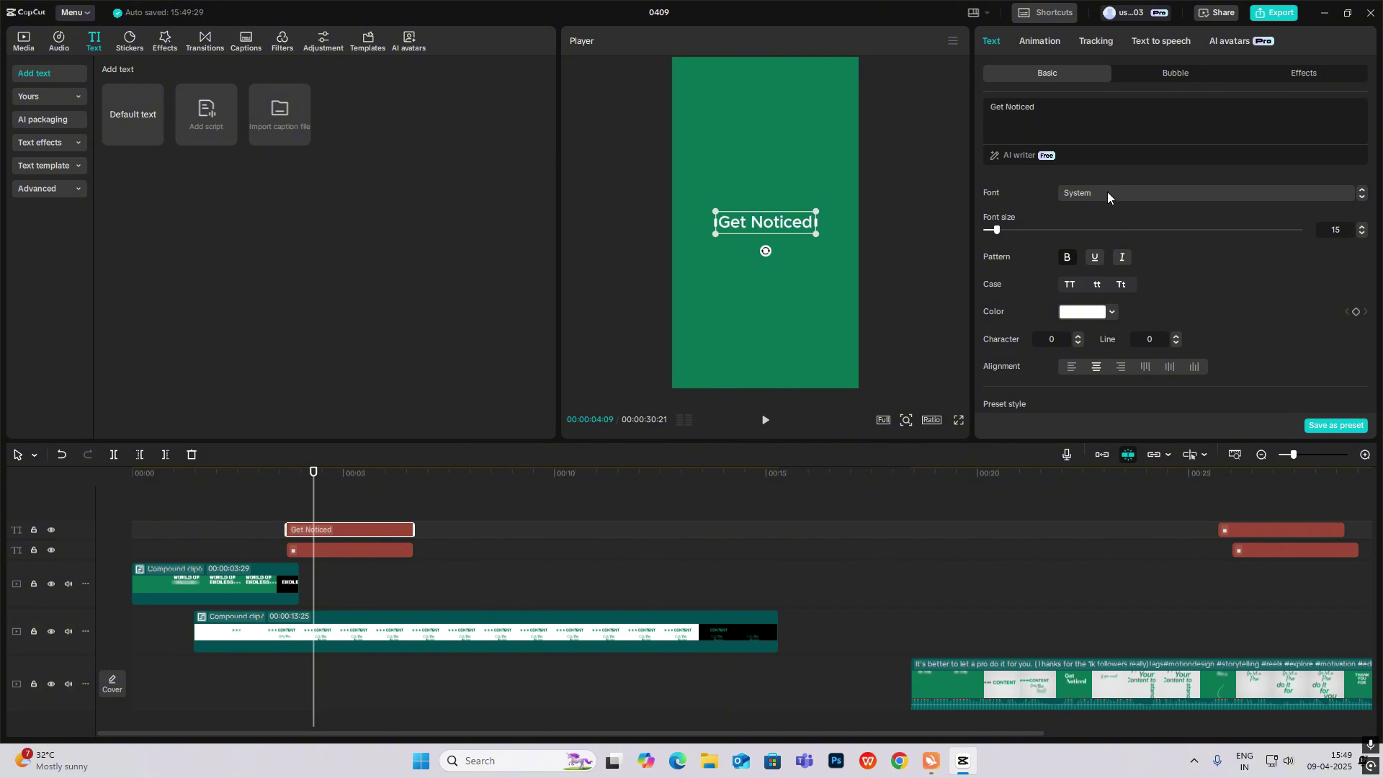
left_click(1108, 192)
left_click(1113, 298)
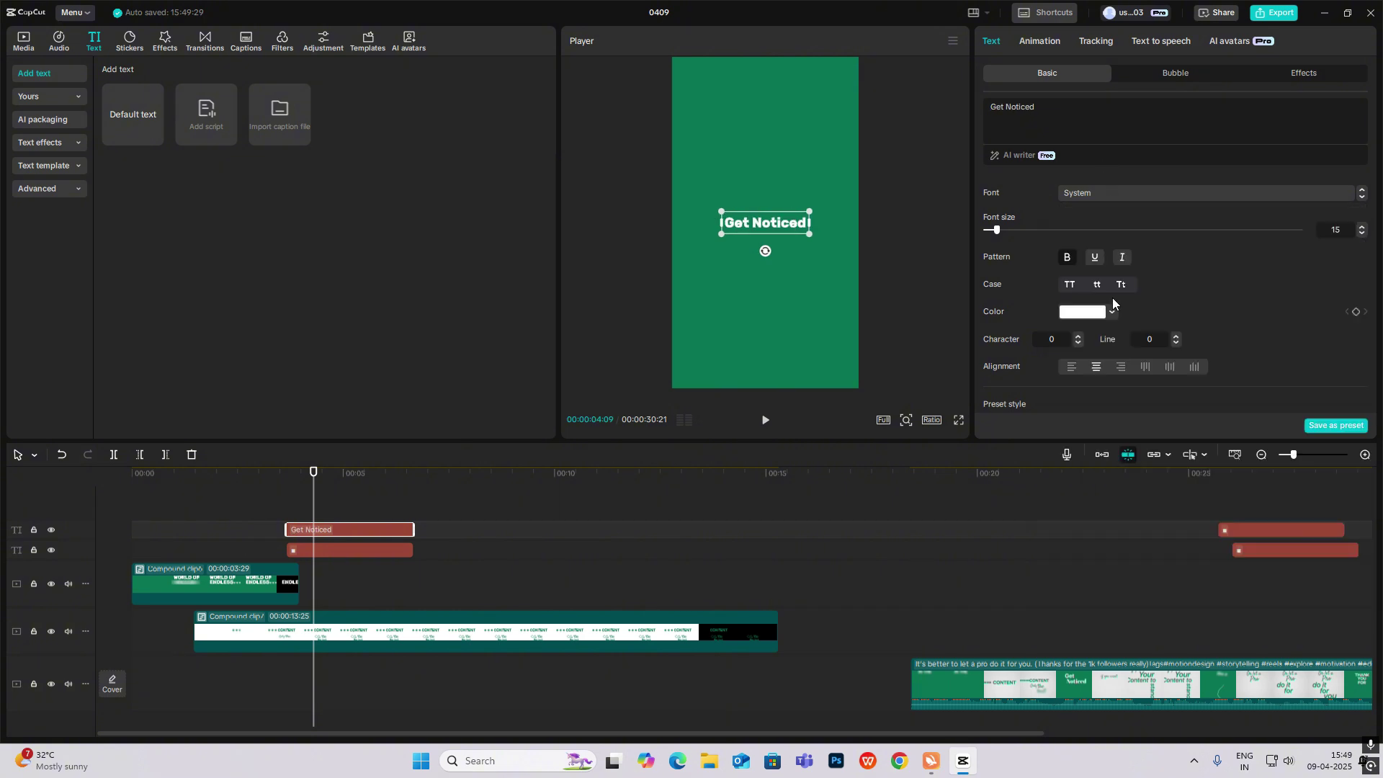
mouse_move(809, 238)
left_mouse_down()
mouse_move(843, 283)
mouse_move(789, 196)
mouse_move(795, 232)
left_mouse_up()
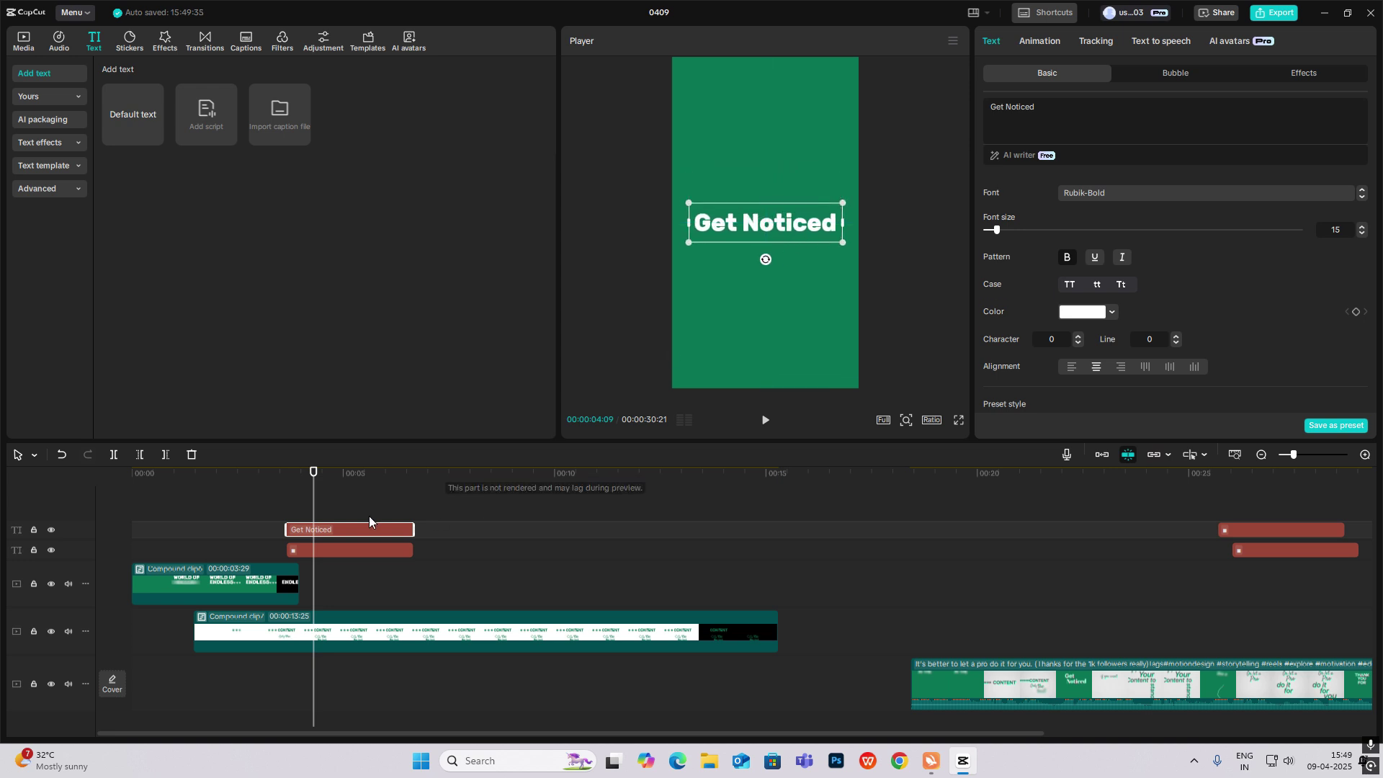
Extend the Get Noticed text and its green background to about 10 seconds and combine them into a compound clip
left_click(302, 507)
left_click_drag(984, 601, 291, 569)
left_click_drag(344, 501, 361, 570)
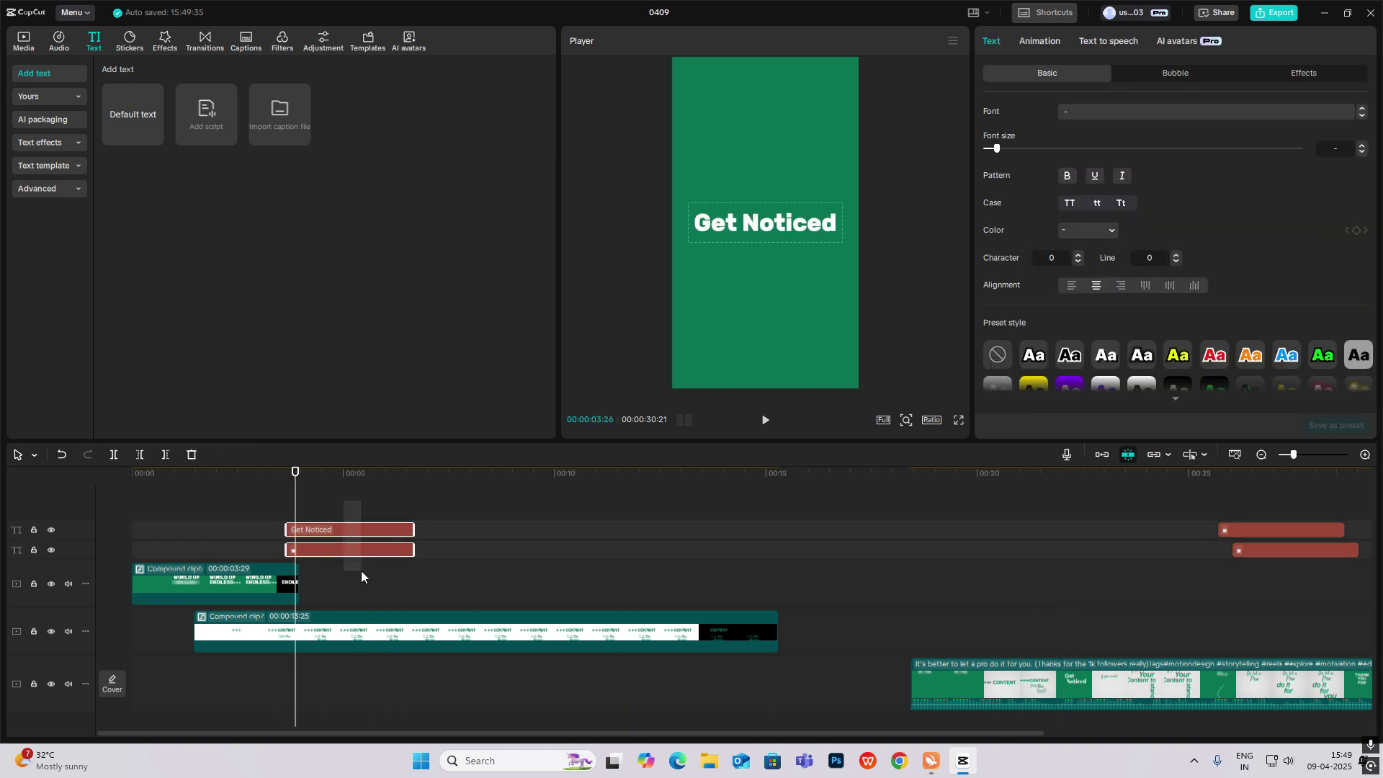
left_click_drag(409, 531, 545, 539)
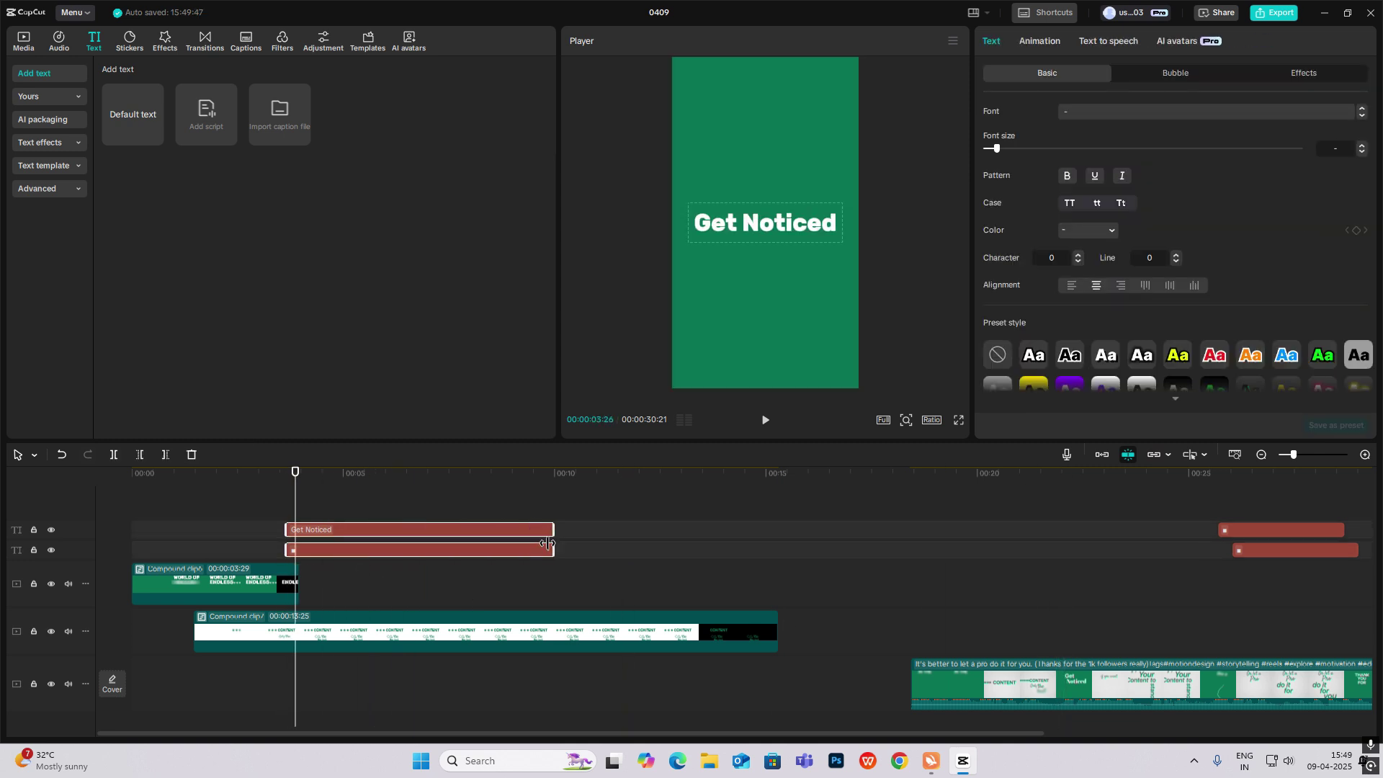
key("alt+g")
Add a transform keyframe at the start of the Get Noticed compound clip and move the clip to begin at the first green clip's end
left_click(279, 516)
scroll(321, 511, "down", 1)
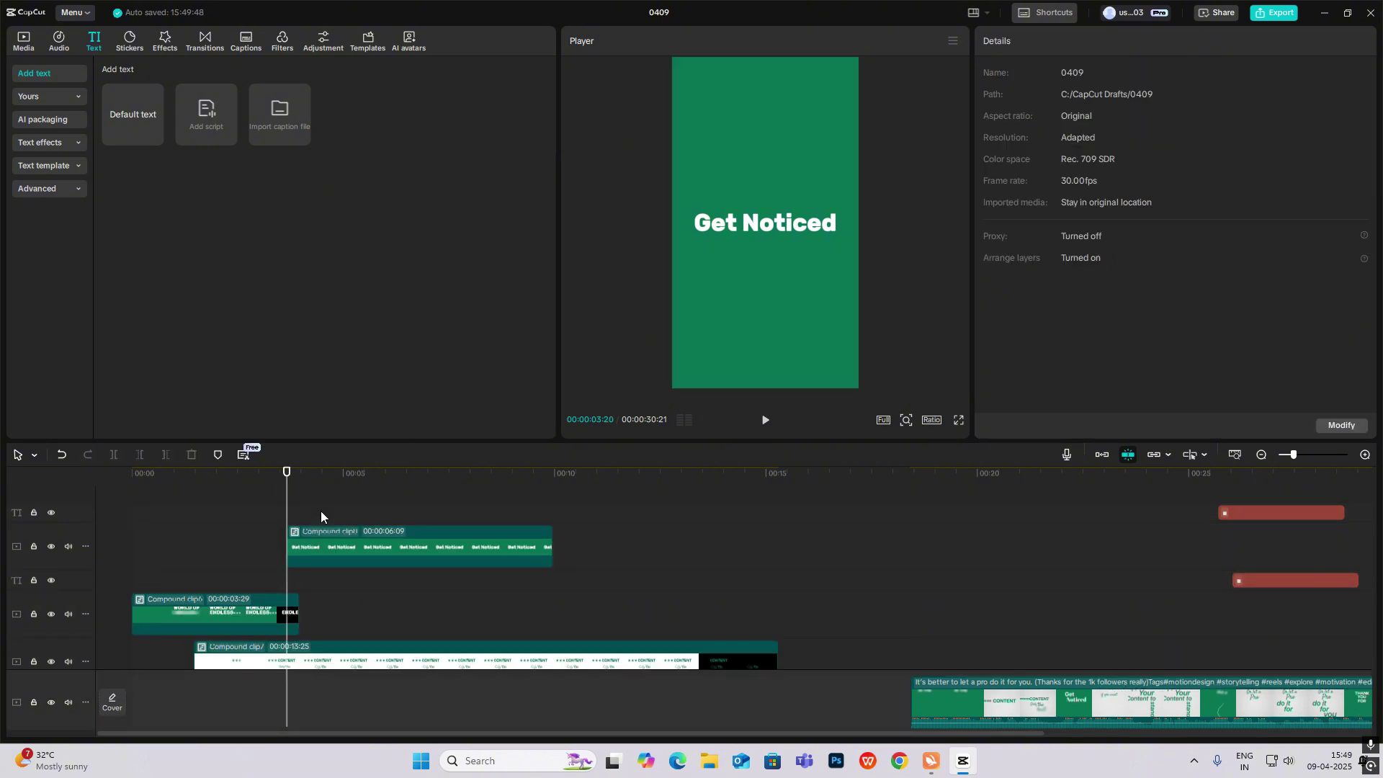
left_click(340, 510)
left_click(1028, 43)
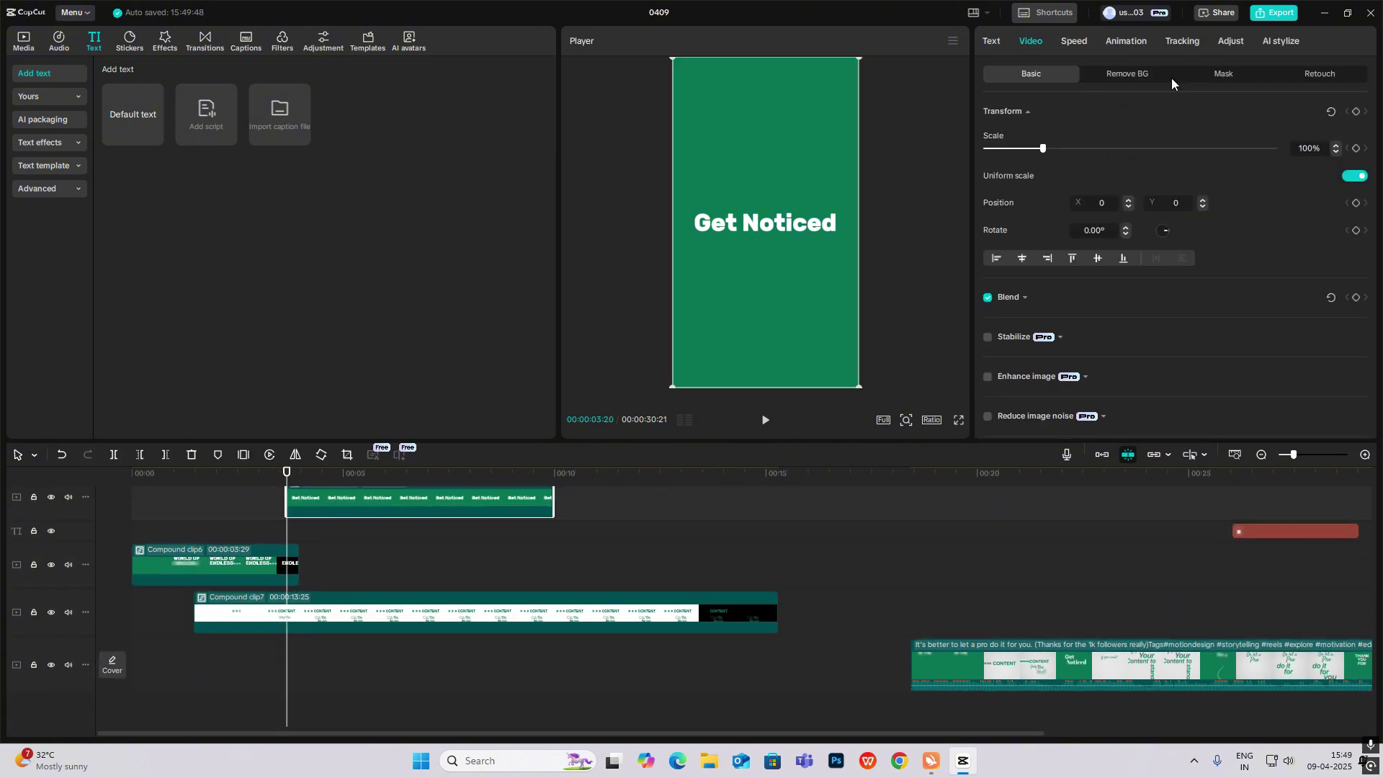
left_click(1356, 112)
left_click(323, 612)
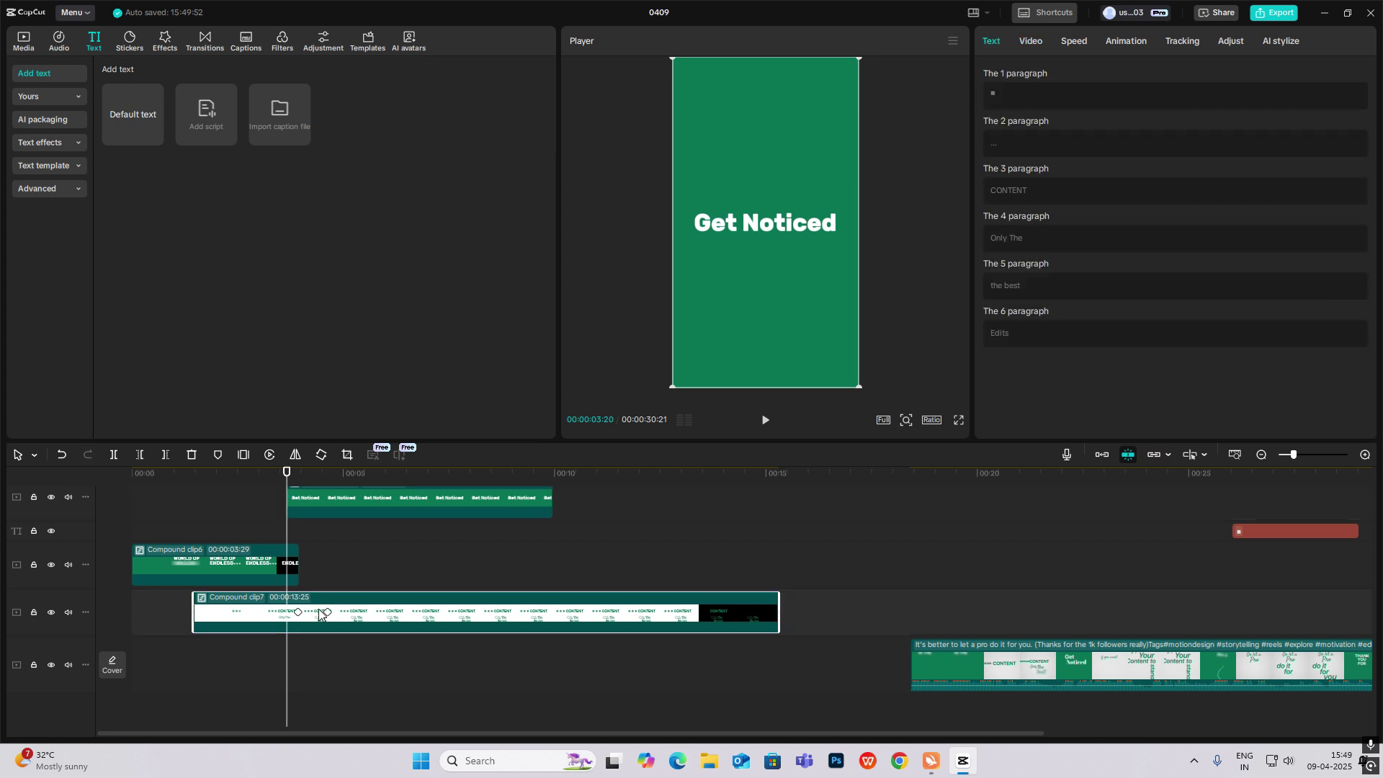
left_click_drag(290, 545, 327, 543)
scroll(317, 537, "up", 1)
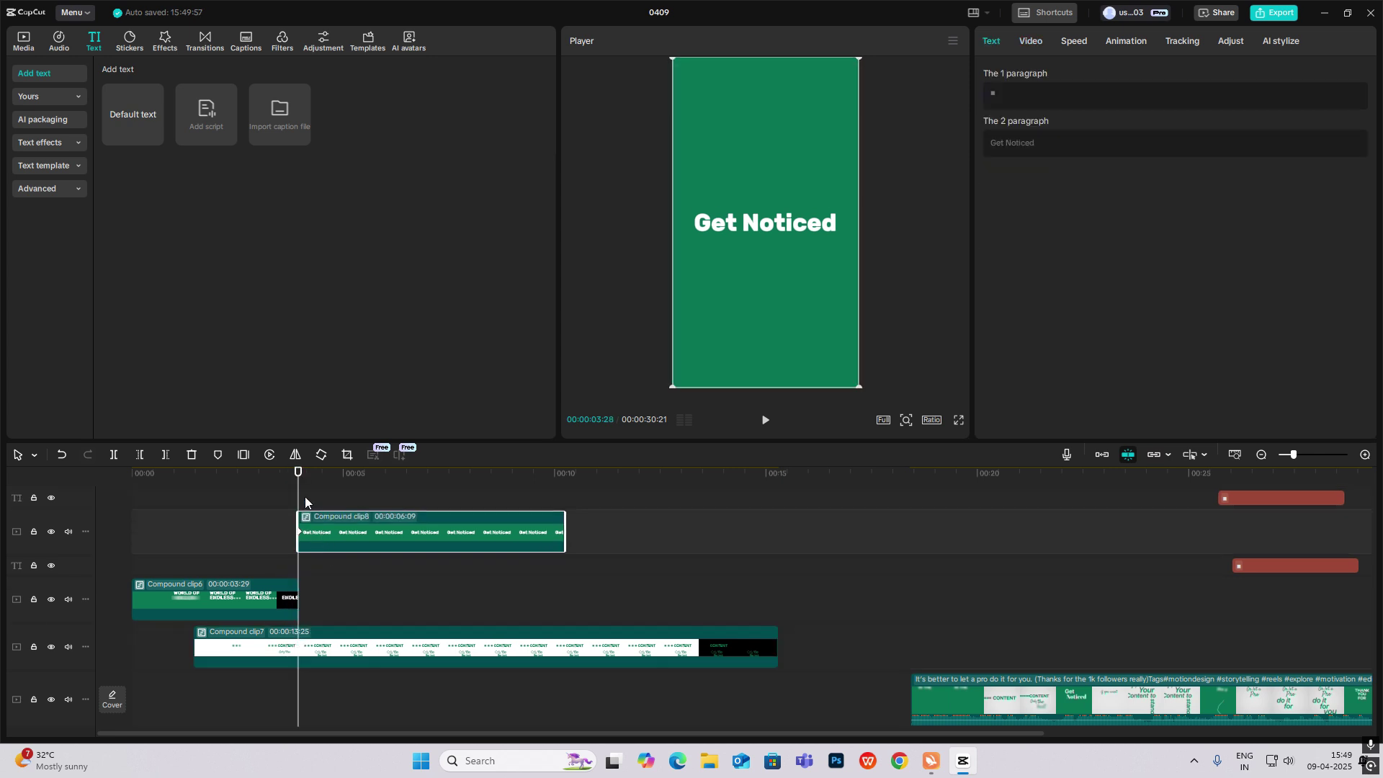
Keyframe the Get Noticed clip centered at 00:04:19, and offset it vertically out of frame to Y 3840 at its starting keyframe
left_click(335, 658)
key("space")
key("space")
left_click(347, 546)
left_click(1034, 39)
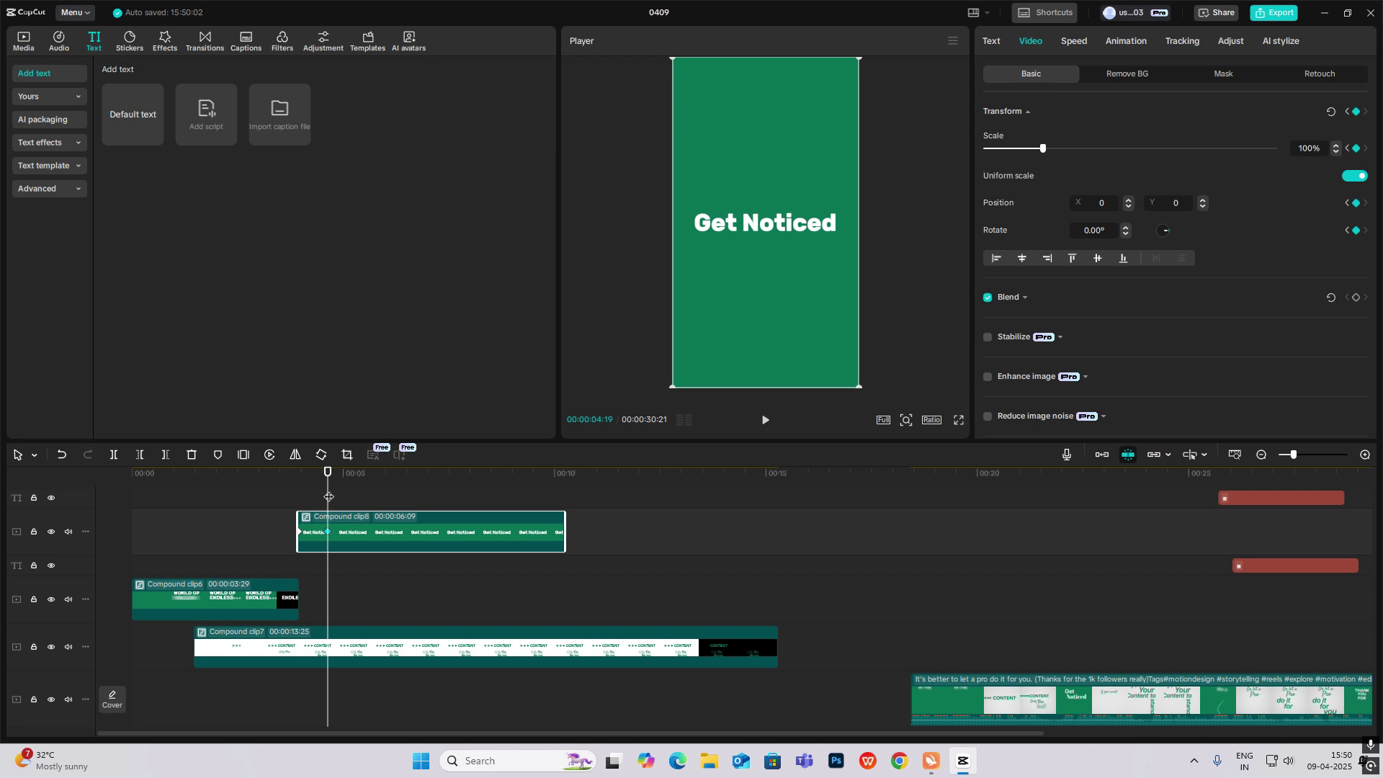
left_click_drag(805, 331, 822, 5)
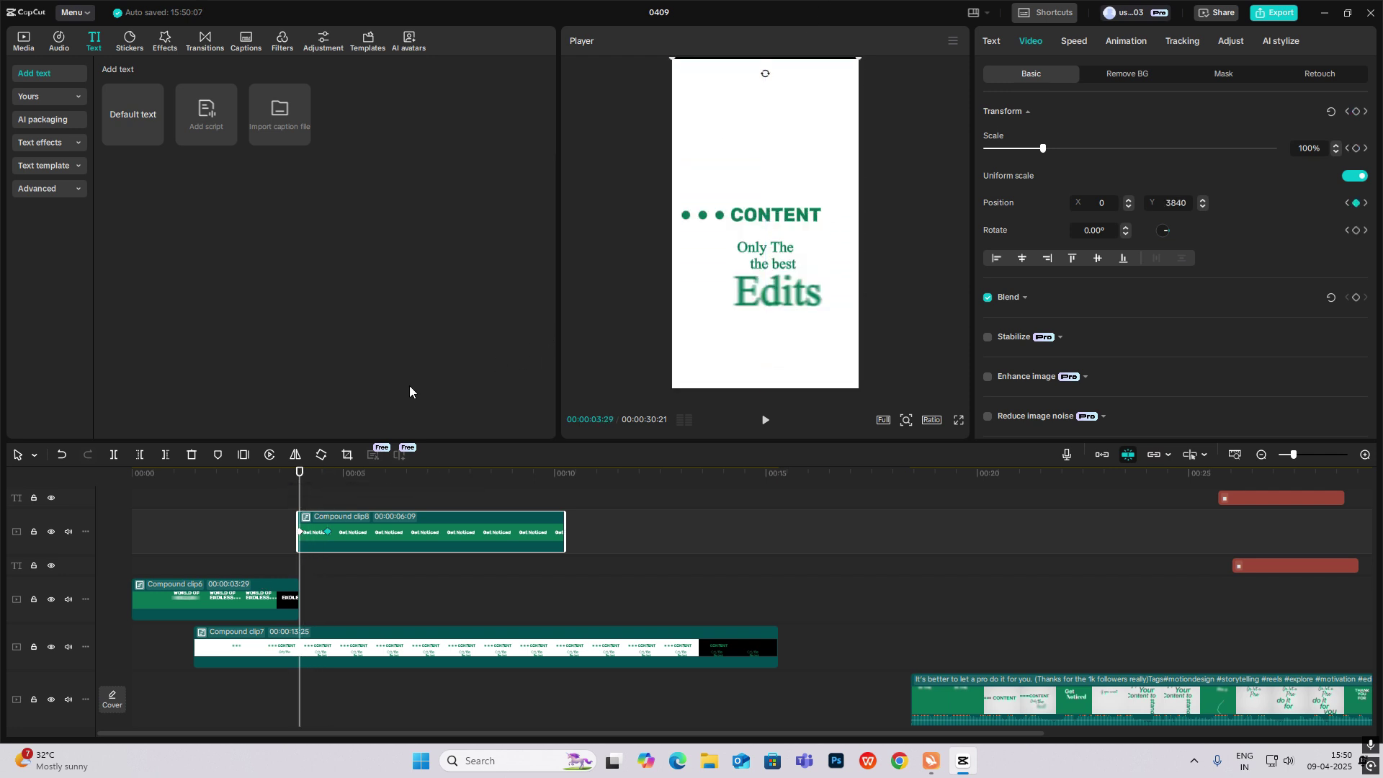
left_click_drag(301, 502, 330, 516)
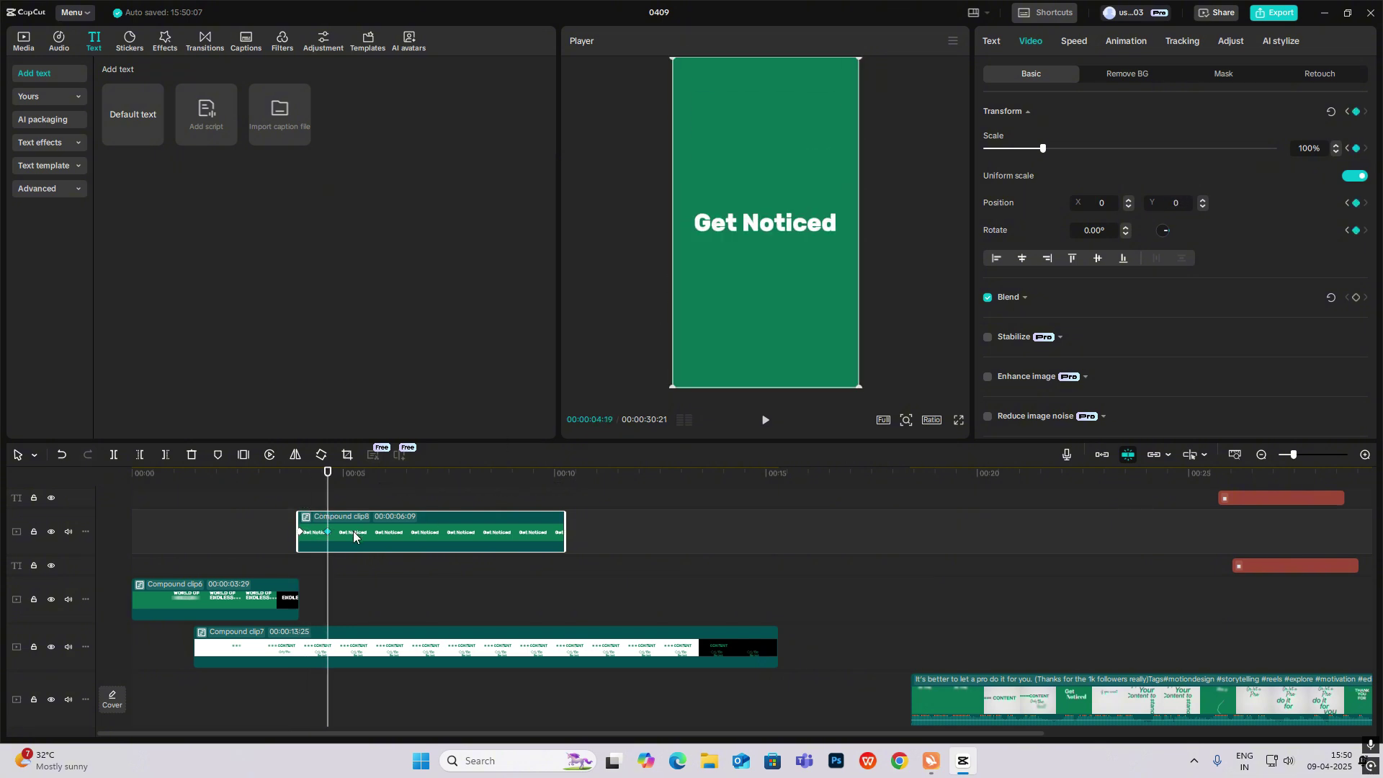
Apply the Quad Ease curve to the Get Noticed clip's vertical position keyframes
left_click(408, 517)
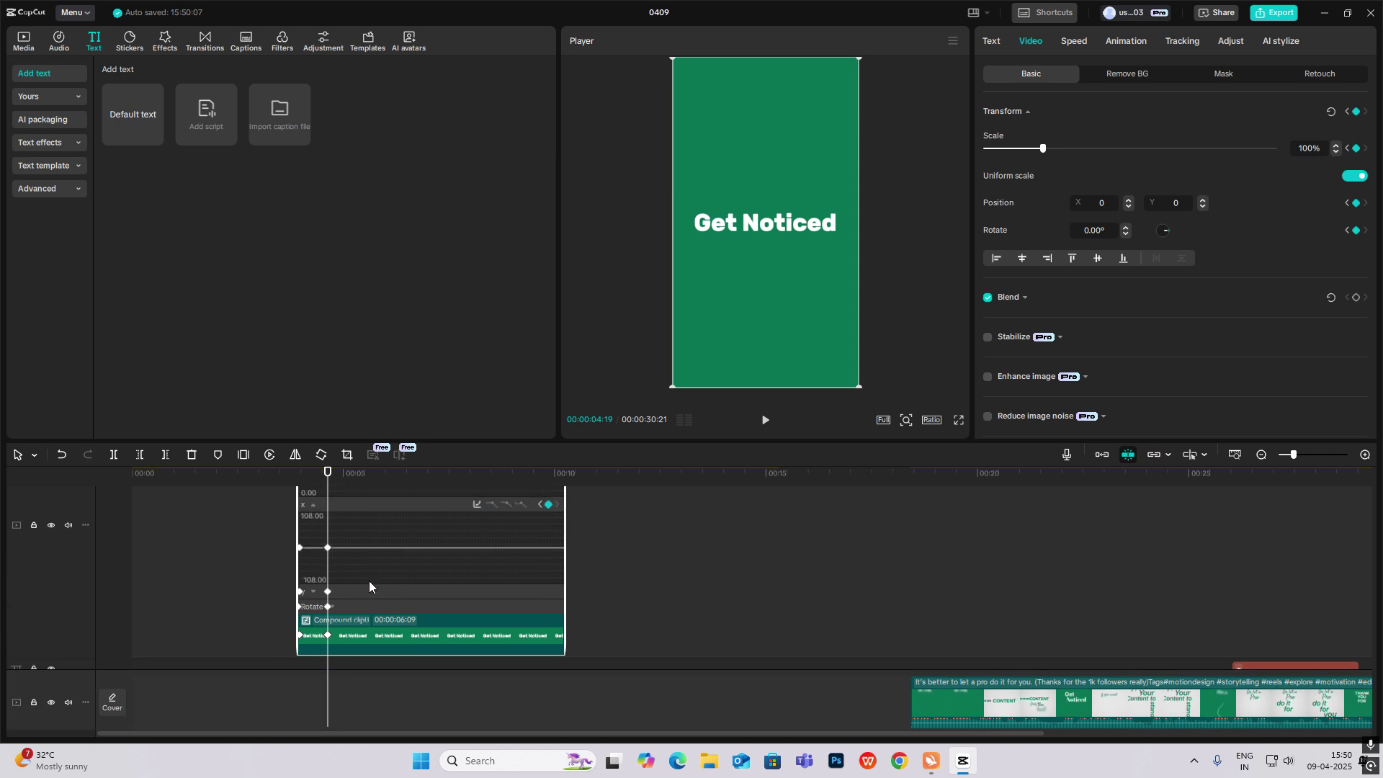
left_click(477, 519)
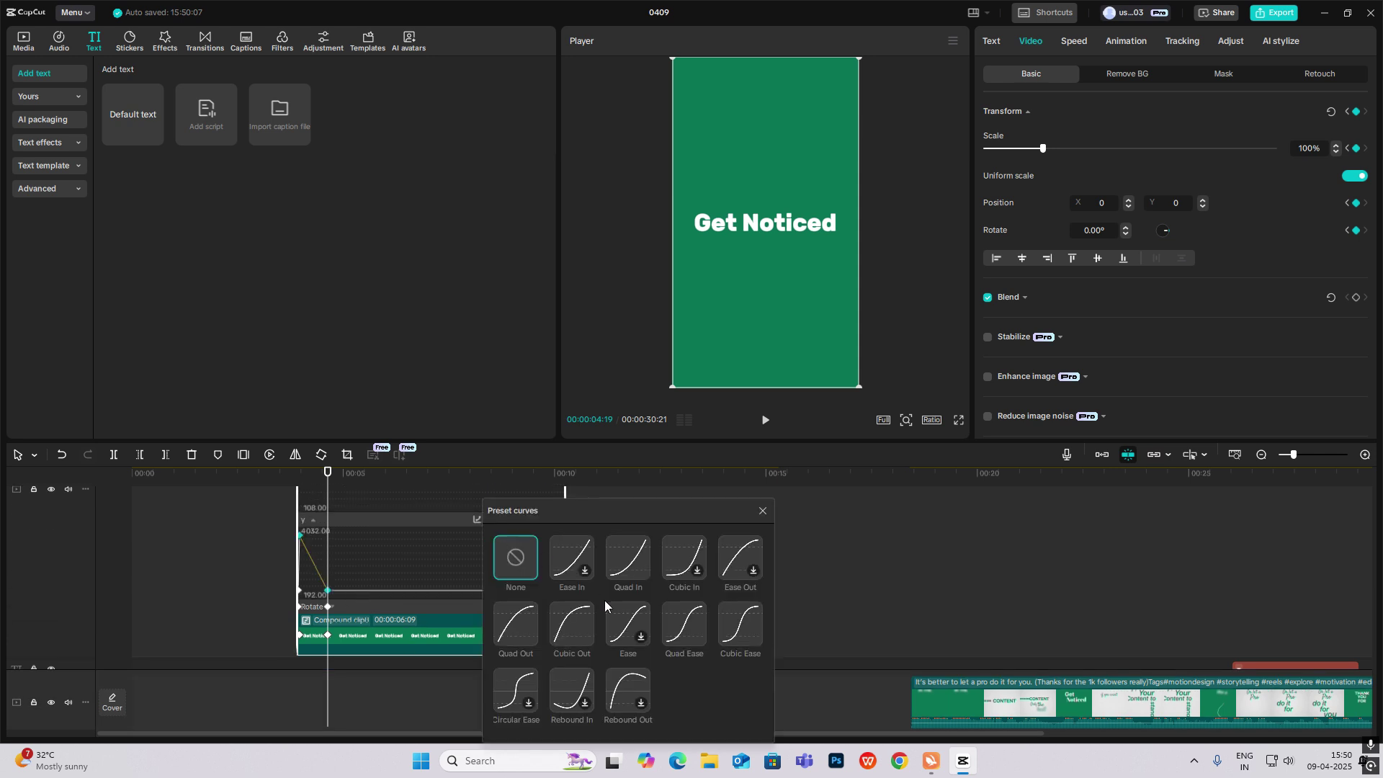
left_click(682, 625)
left_click(780, 546)
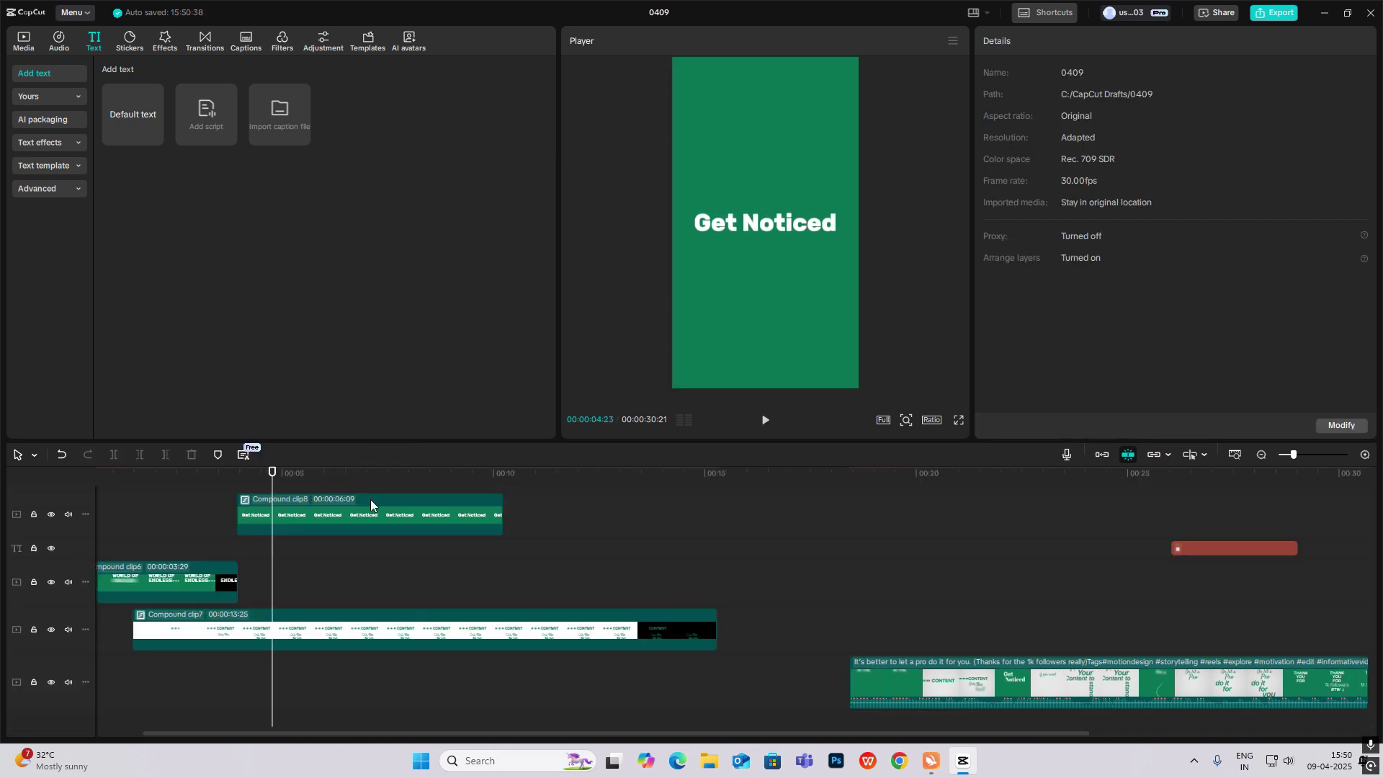
Place a white background clip above the Get Noticed clip with the same start, extend it to about 17 seconds and make it a compound clip
left_click_drag(967, 588, 282, 534)
scroll(291, 538, "up", 2)
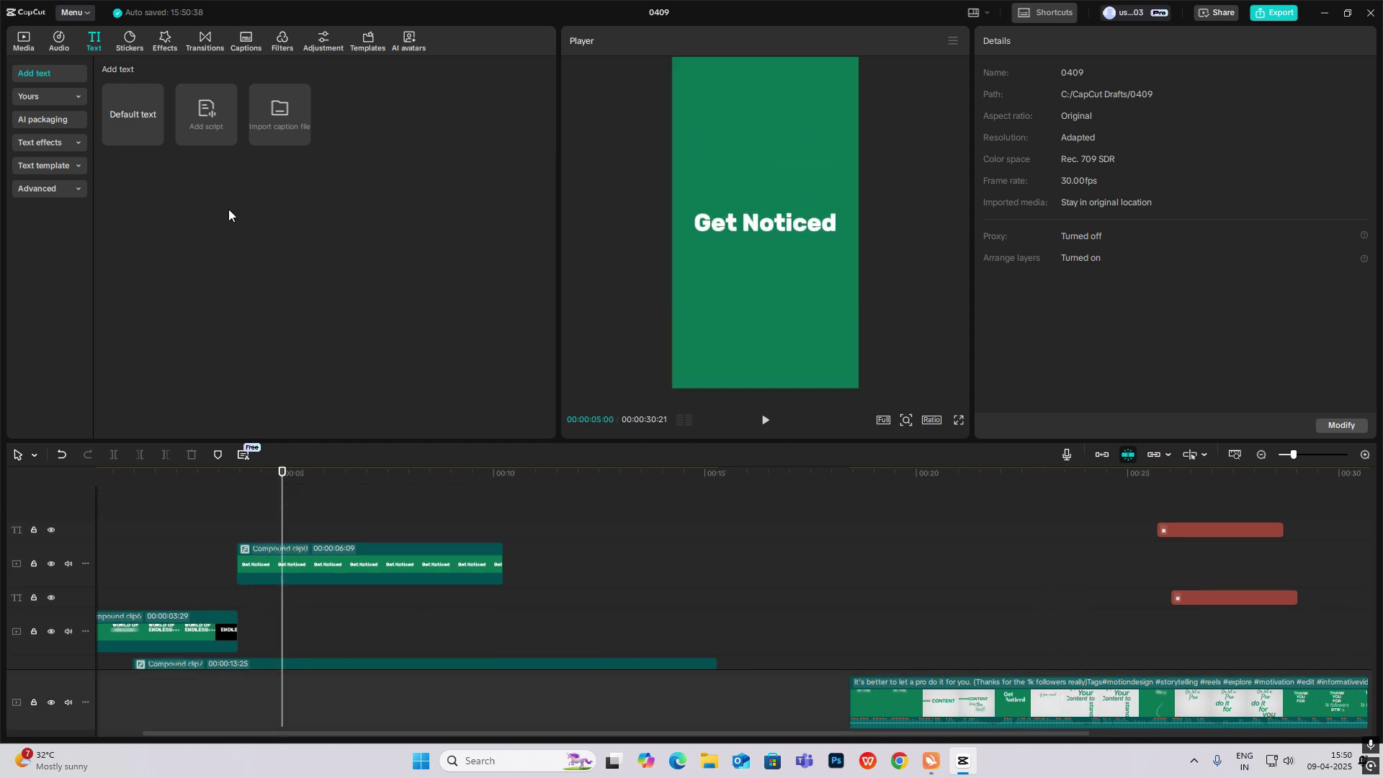
mouse_move(1179, 598)
left_mouse_down()
mouse_move(244, 531)
mouse_move(1133, 630)
mouse_move(1199, 597)
left_mouse_up()
left_click_drag(1185, 538, 361, 547)
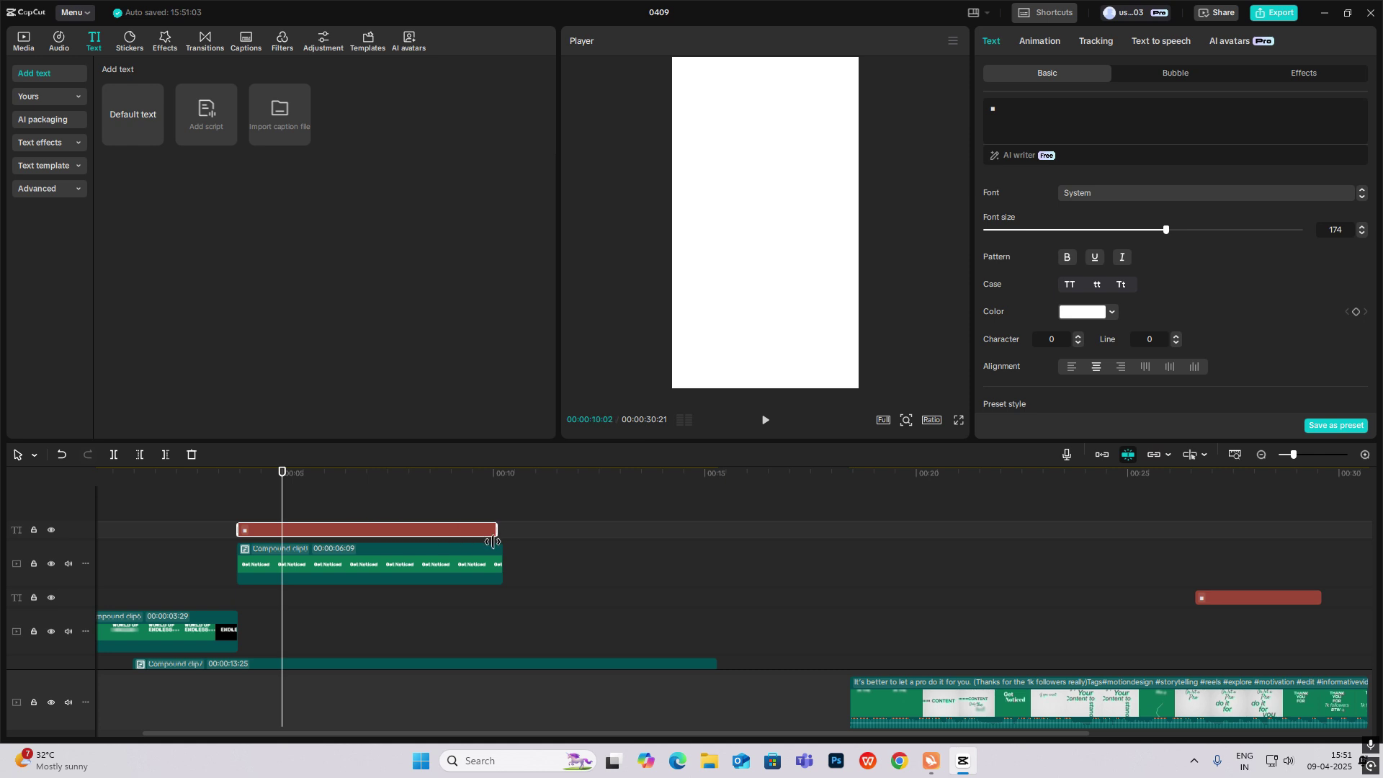
left_click(234, 505)
left_click(302, 530)
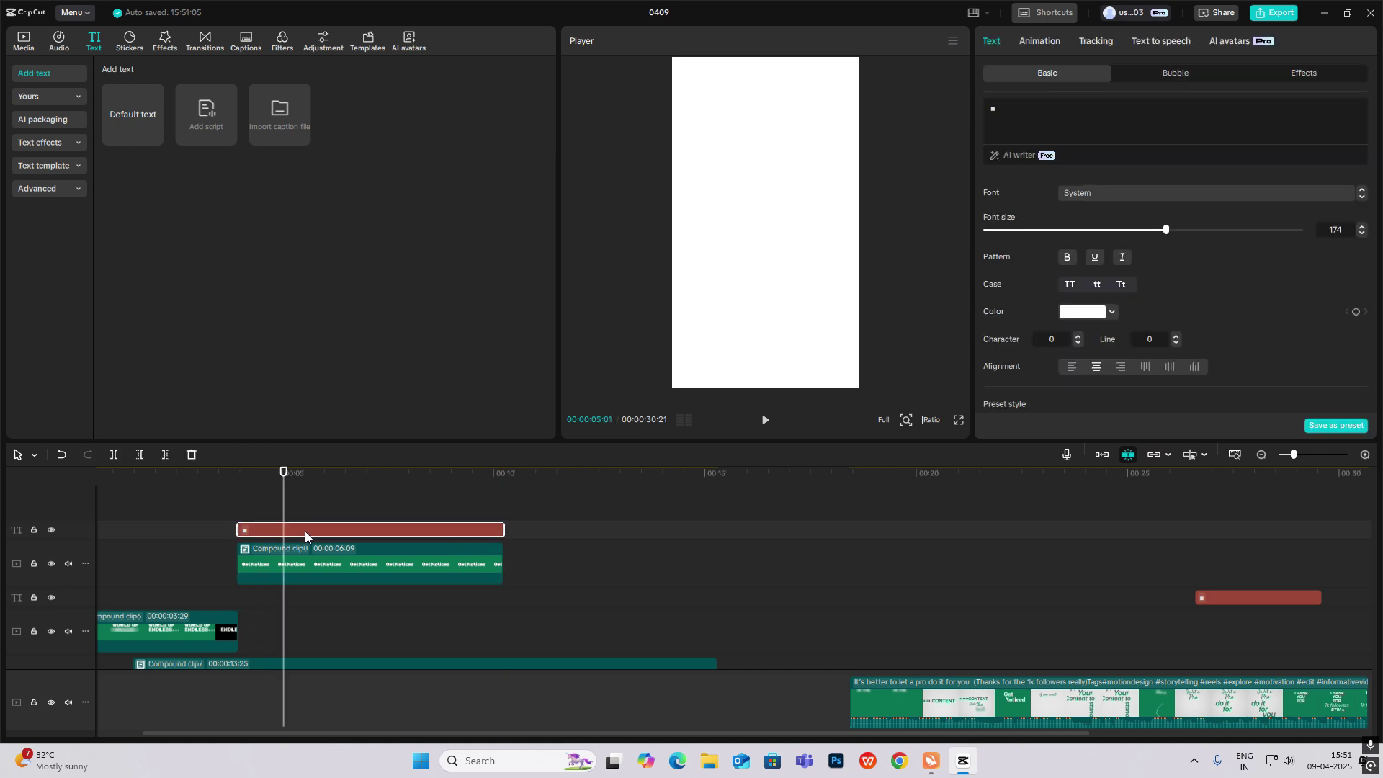
left_click_drag(504, 530, 807, 542)
key("alt+g")
Add a Filmstrip mask to the white compound clip, rotated -90° with size 0, and keyframe it at 00:05:01
left_click(1023, 40)
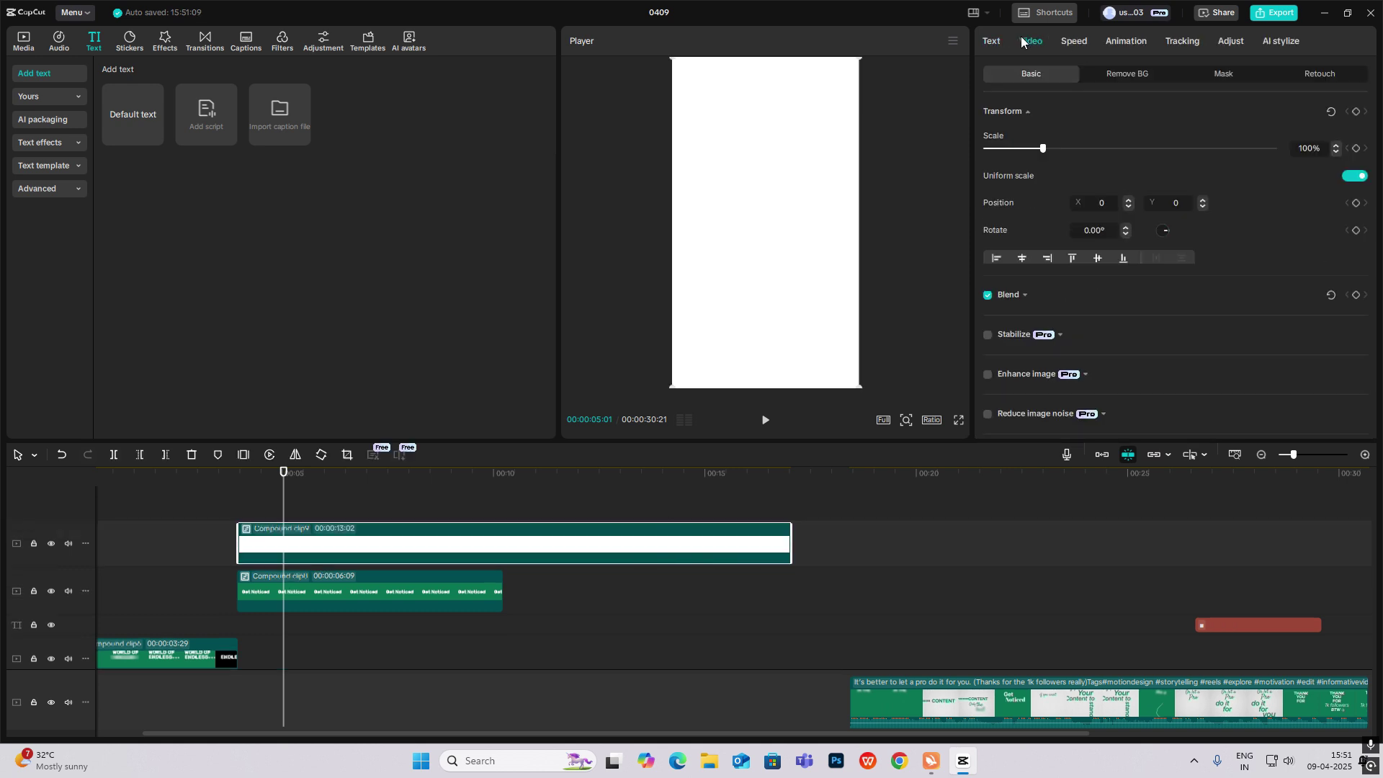
left_click(1228, 73)
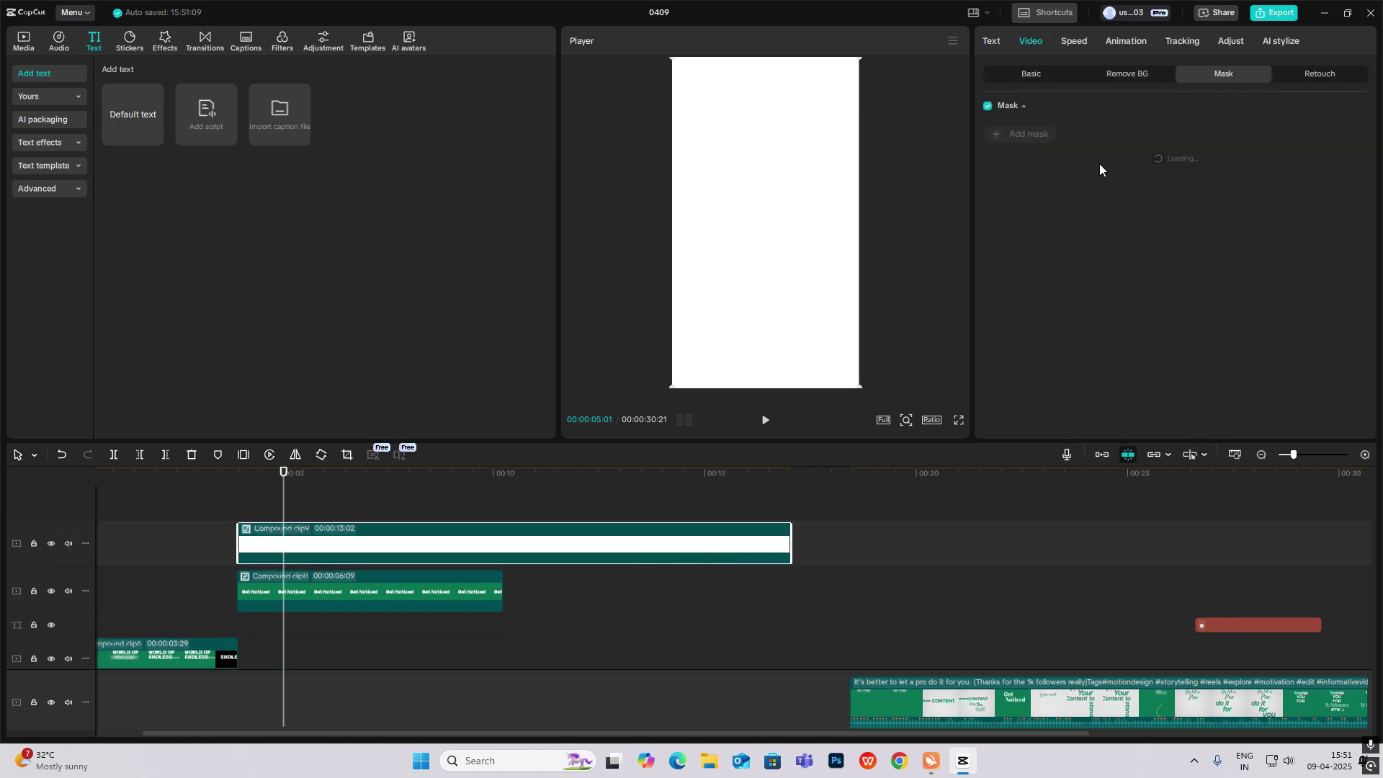
left_click(1039, 142)
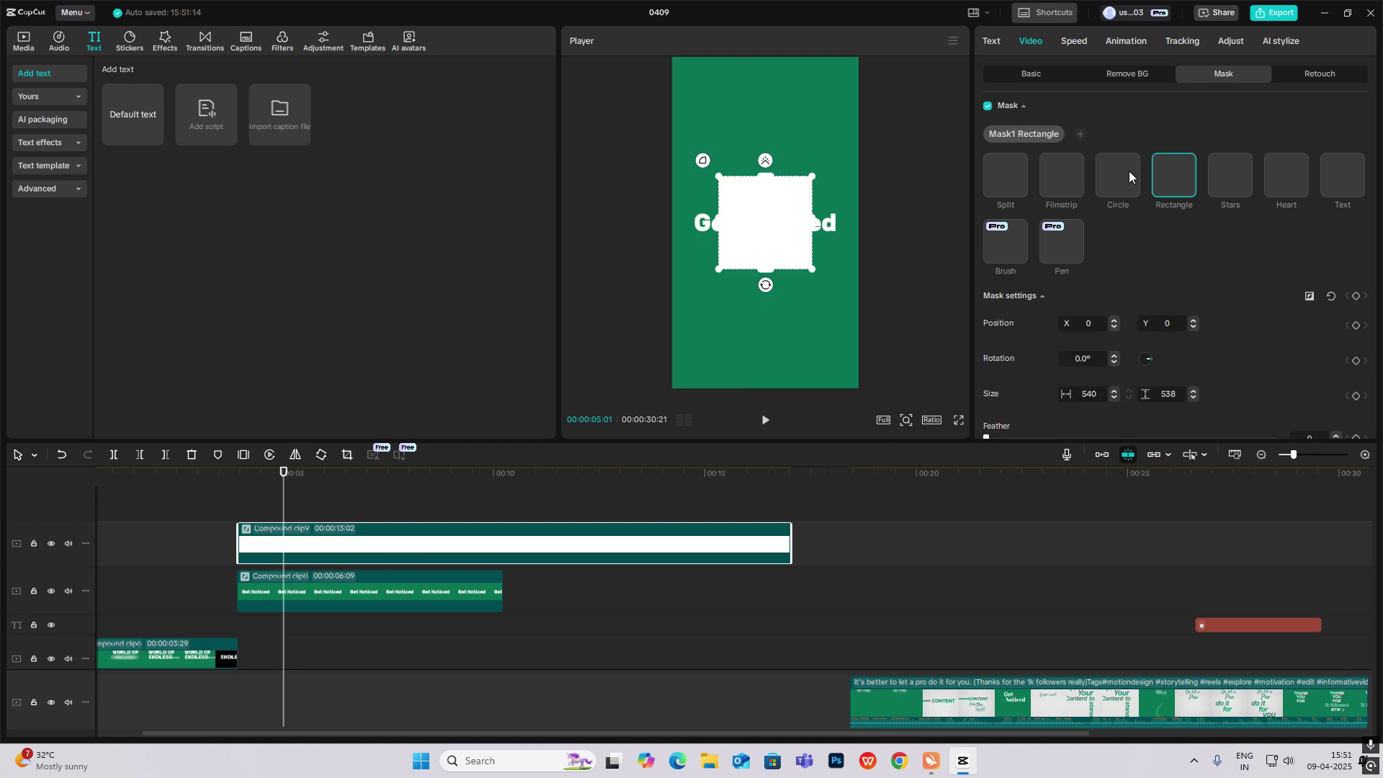
left_click(1062, 176)
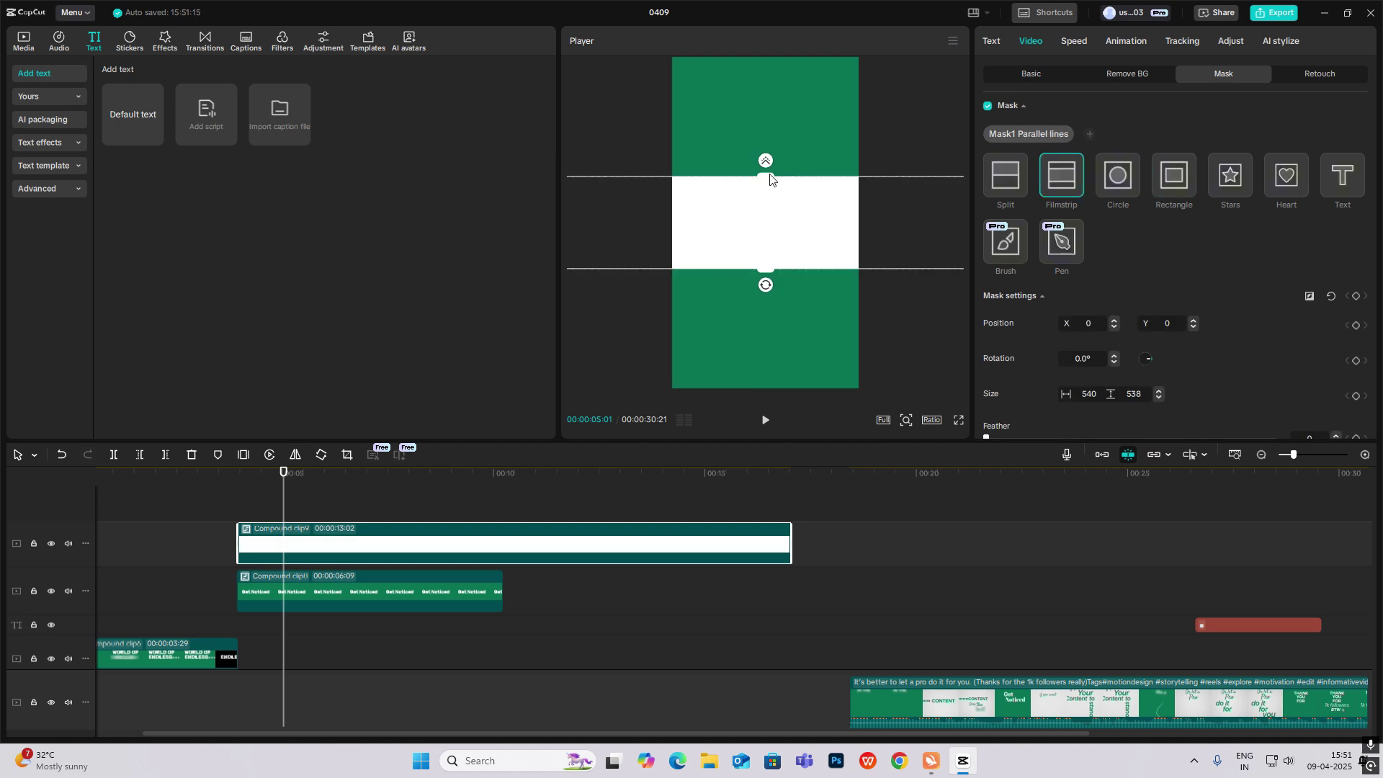
left_click_drag(774, 270, 781, 229)
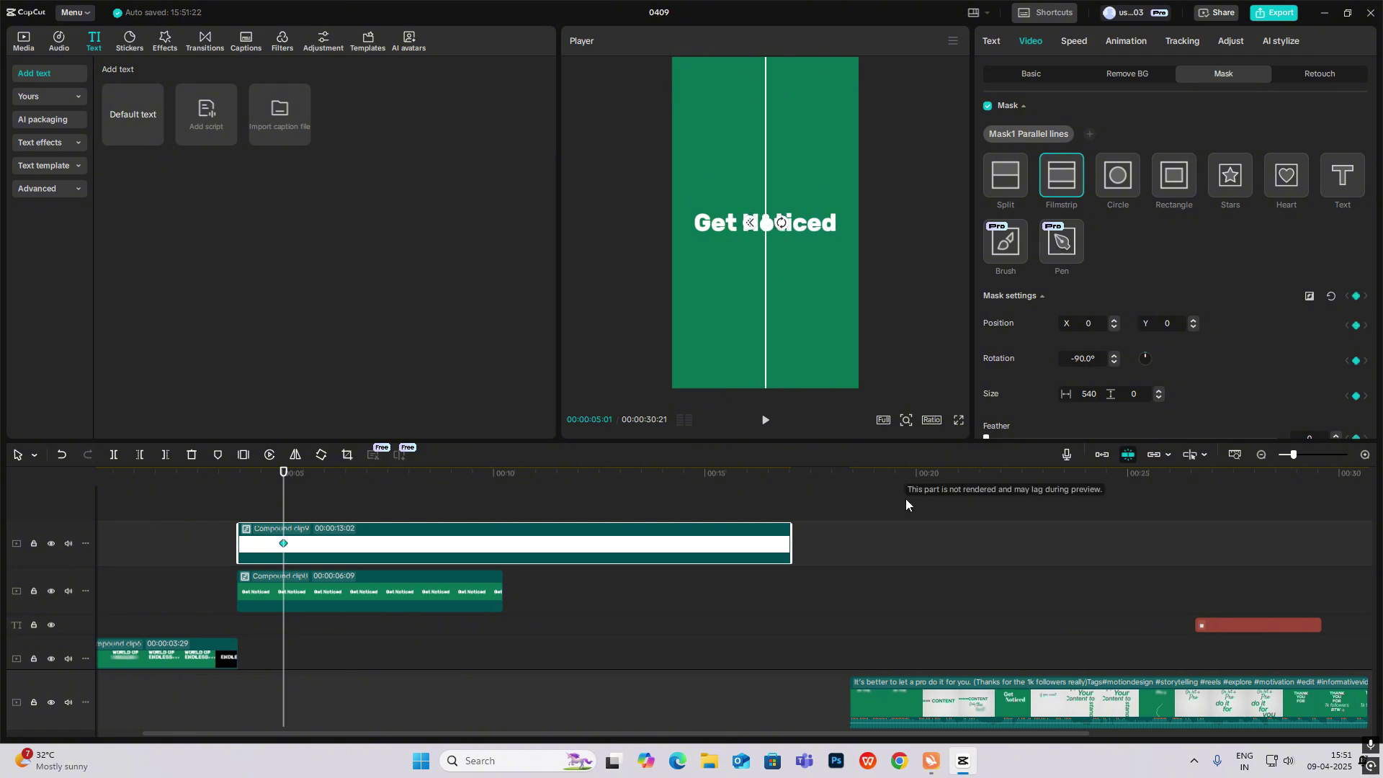
Widen the white clip's filmstrip mask at 00:05:22 until it covers the whole frame, and move its first keyframe earlier
left_click_drag(276, 510, 313, 534)
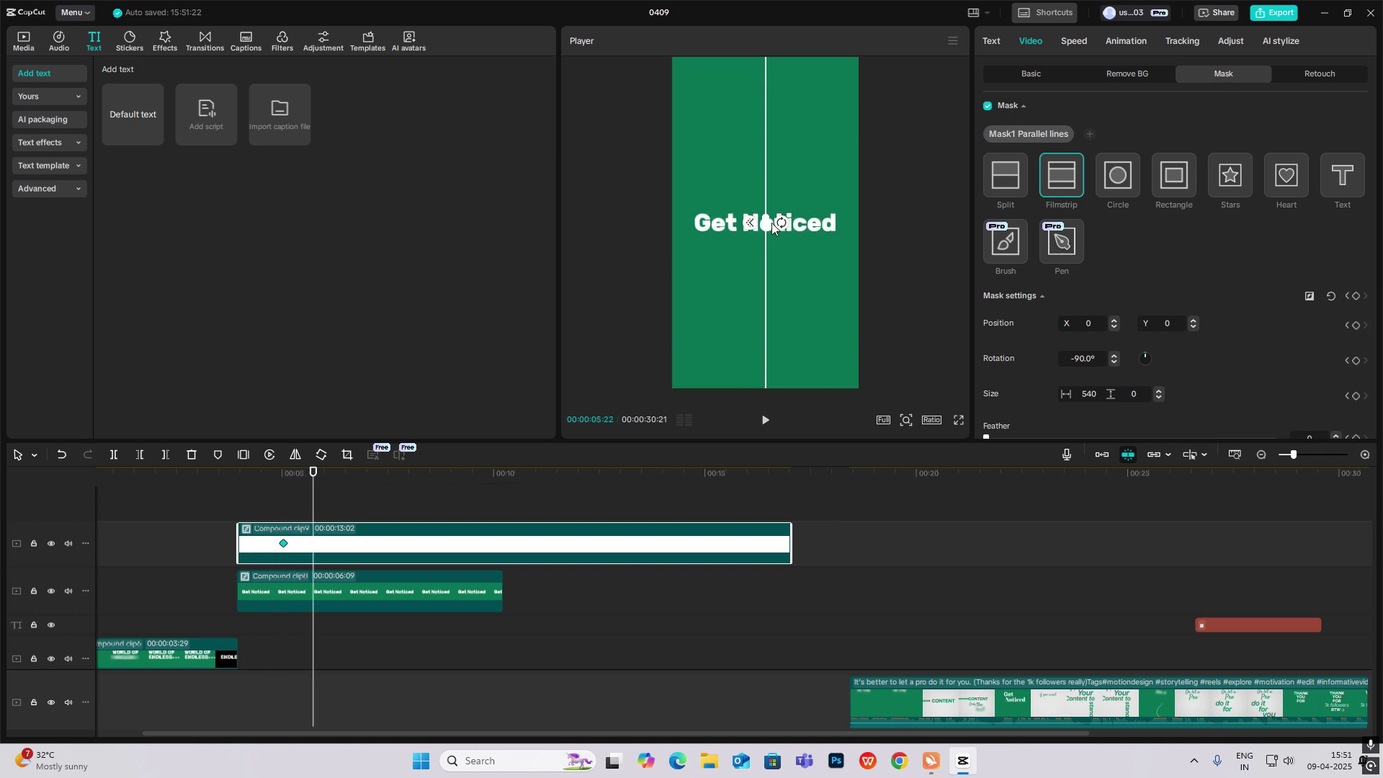
left_click_drag(772, 226, 1023, 250)
key("ctrl+z")
left_click(1023, 249)
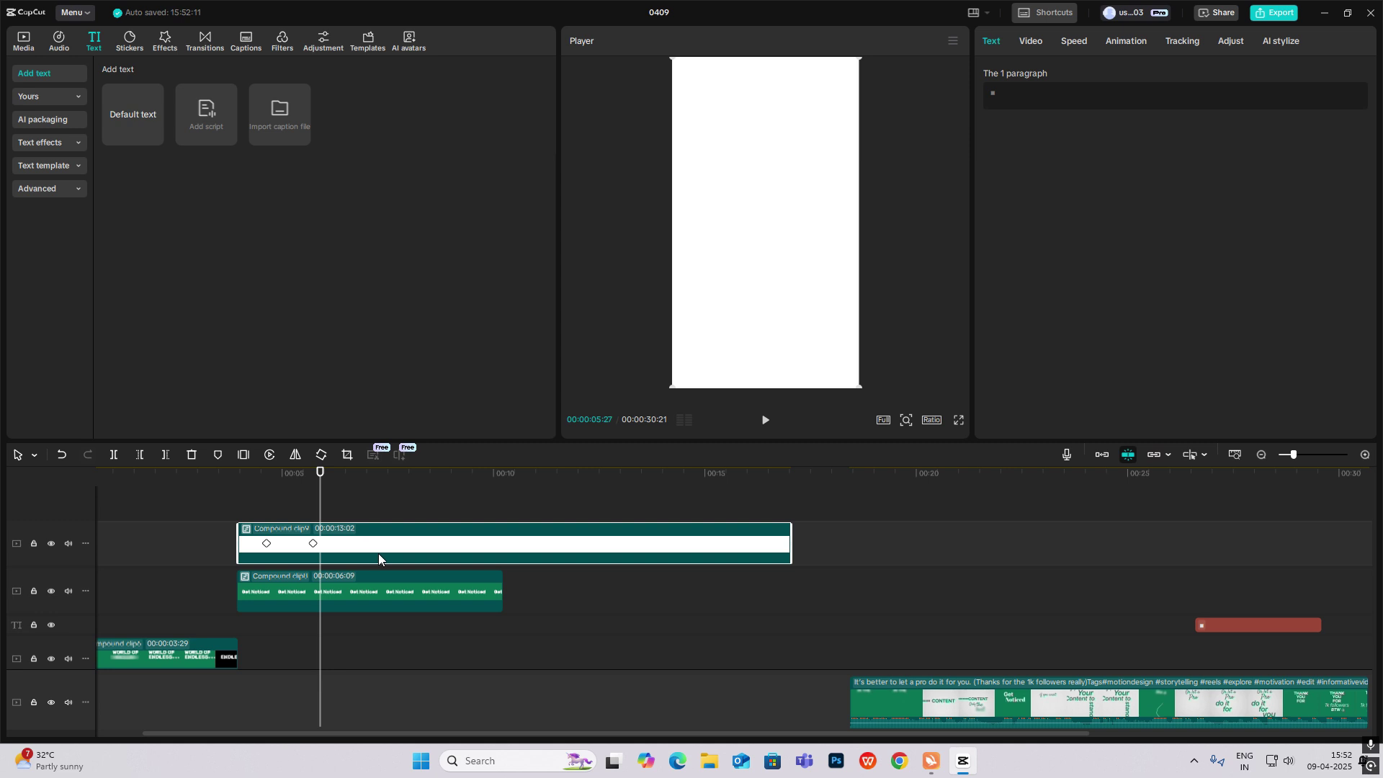
Apply the Quad Ease curve to the white clip's mask Size Y keyframes and close the keyframe graphs
key("alt+k")
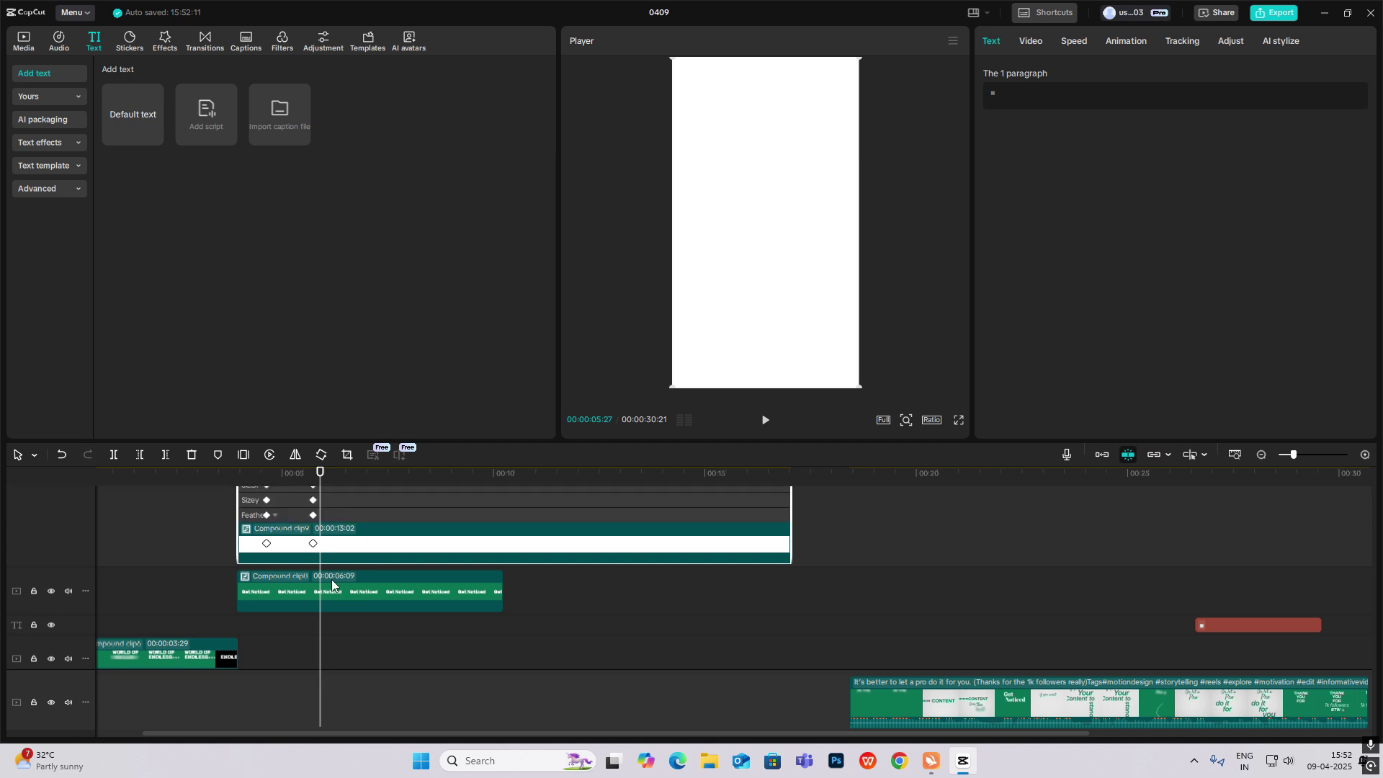
scroll(331, 579, "up", 2)
left_click(288, 588)
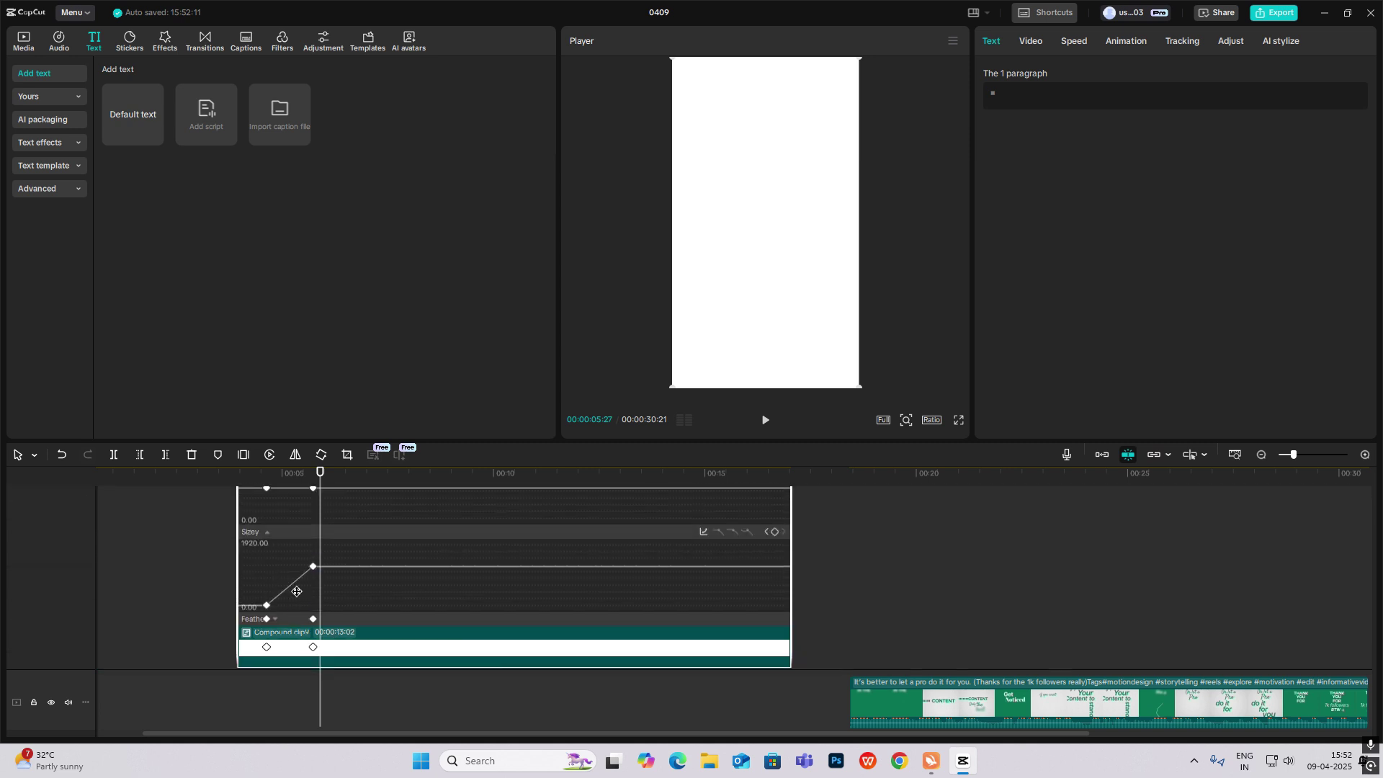
left_click(705, 546)
left_click(917, 634)
left_click(987, 520)
left_click(319, 634)
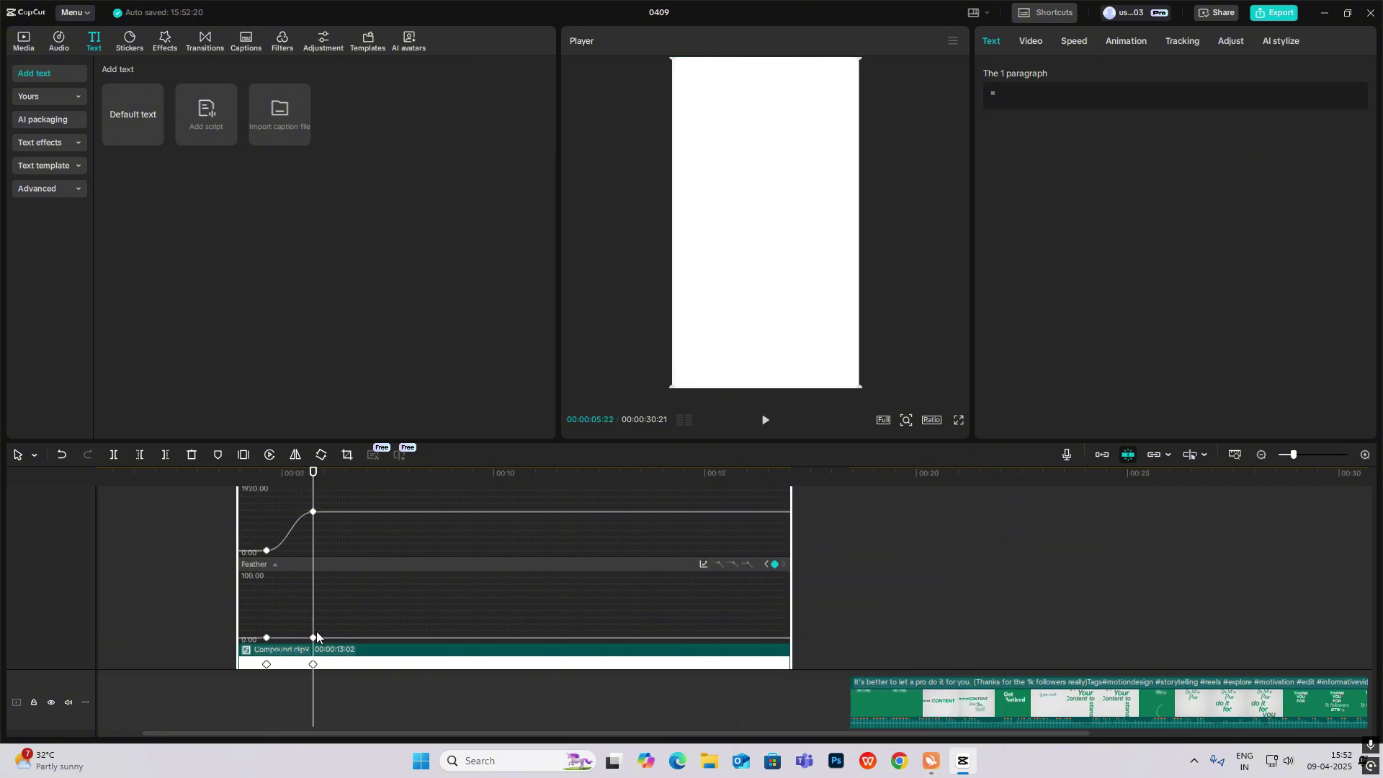
scroll(305, 609, "up", 3)
scroll(306, 605, "up", 1)
key("alt+k")
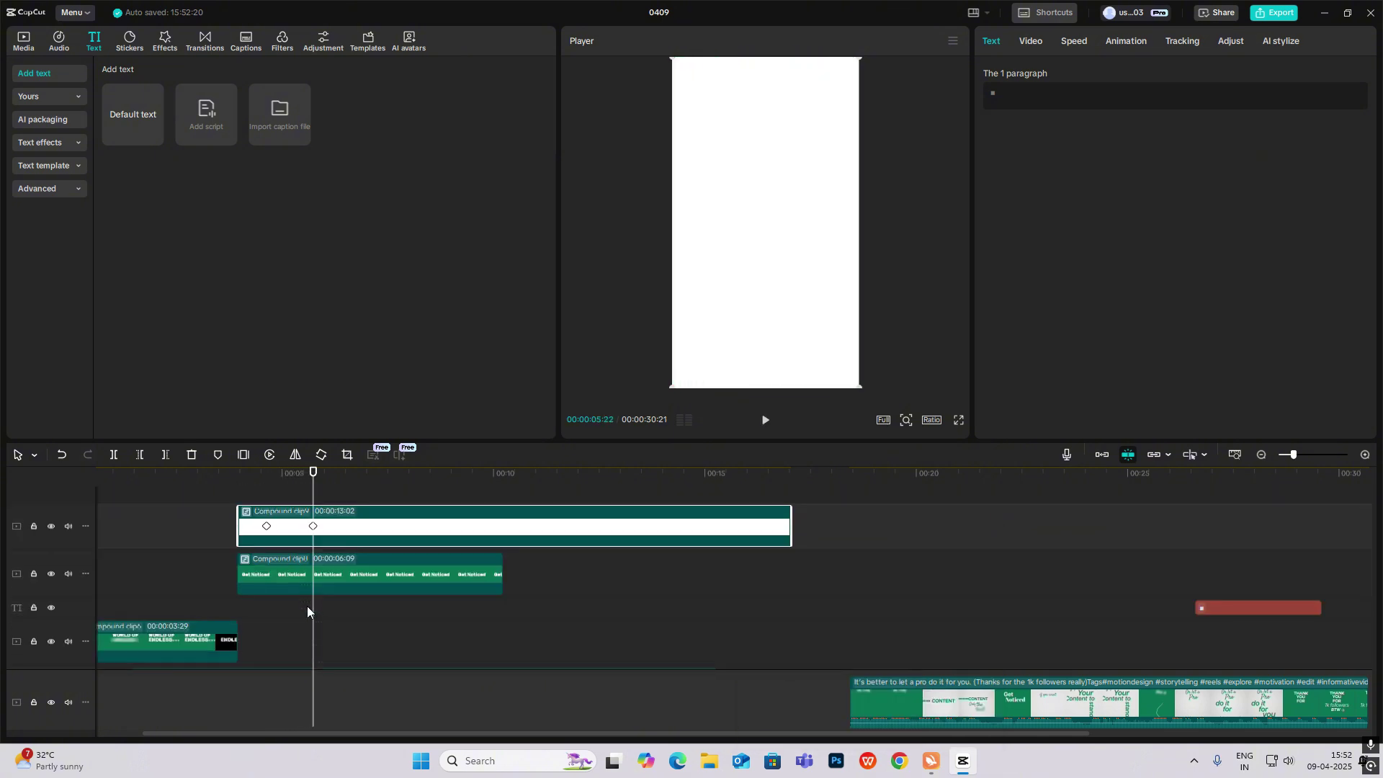
Move the mask's end keyframe closer to the first one and preview the white reveal over Get Noticed
left_click_drag(312, 525, 297, 525)
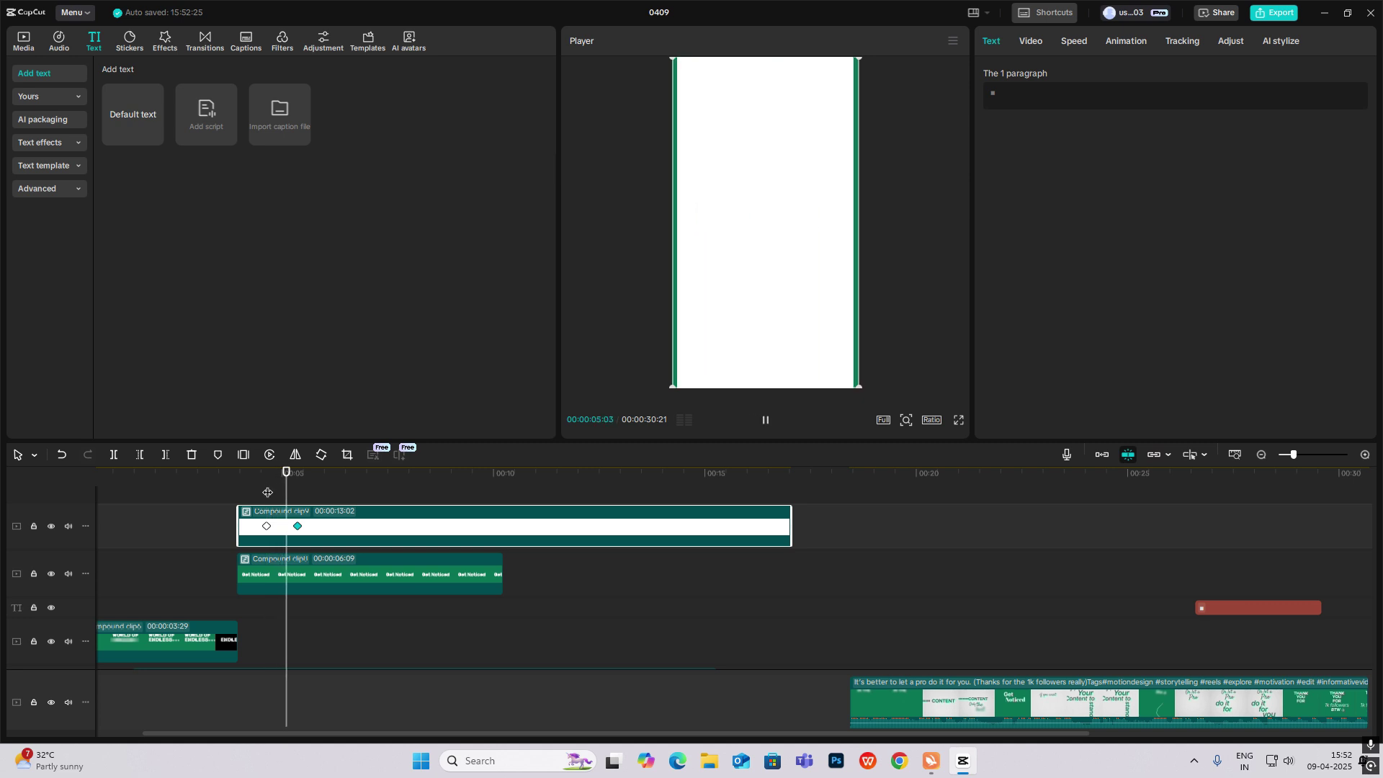
left_click(230, 504)
key("space")
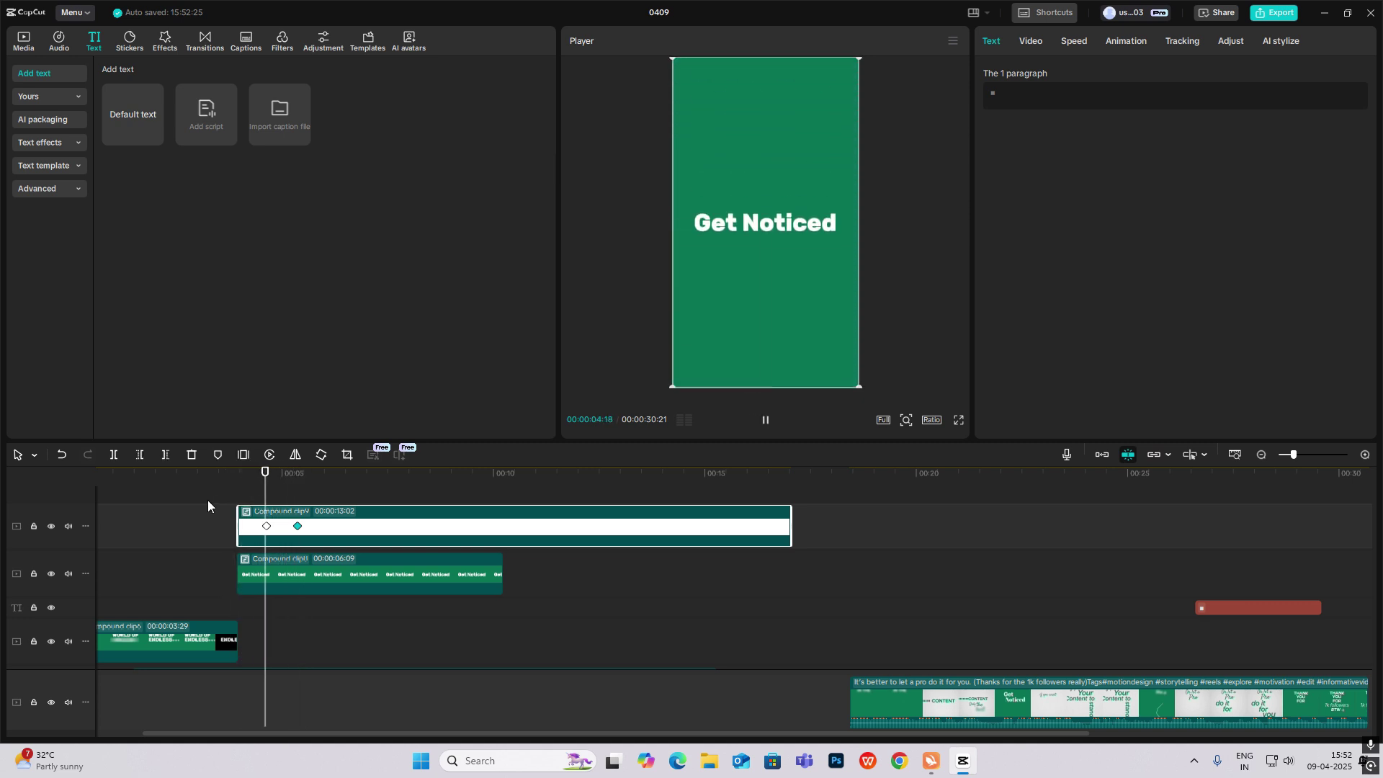
left_click(1047, 639)
left_click_drag(1046, 639, 993, 671)
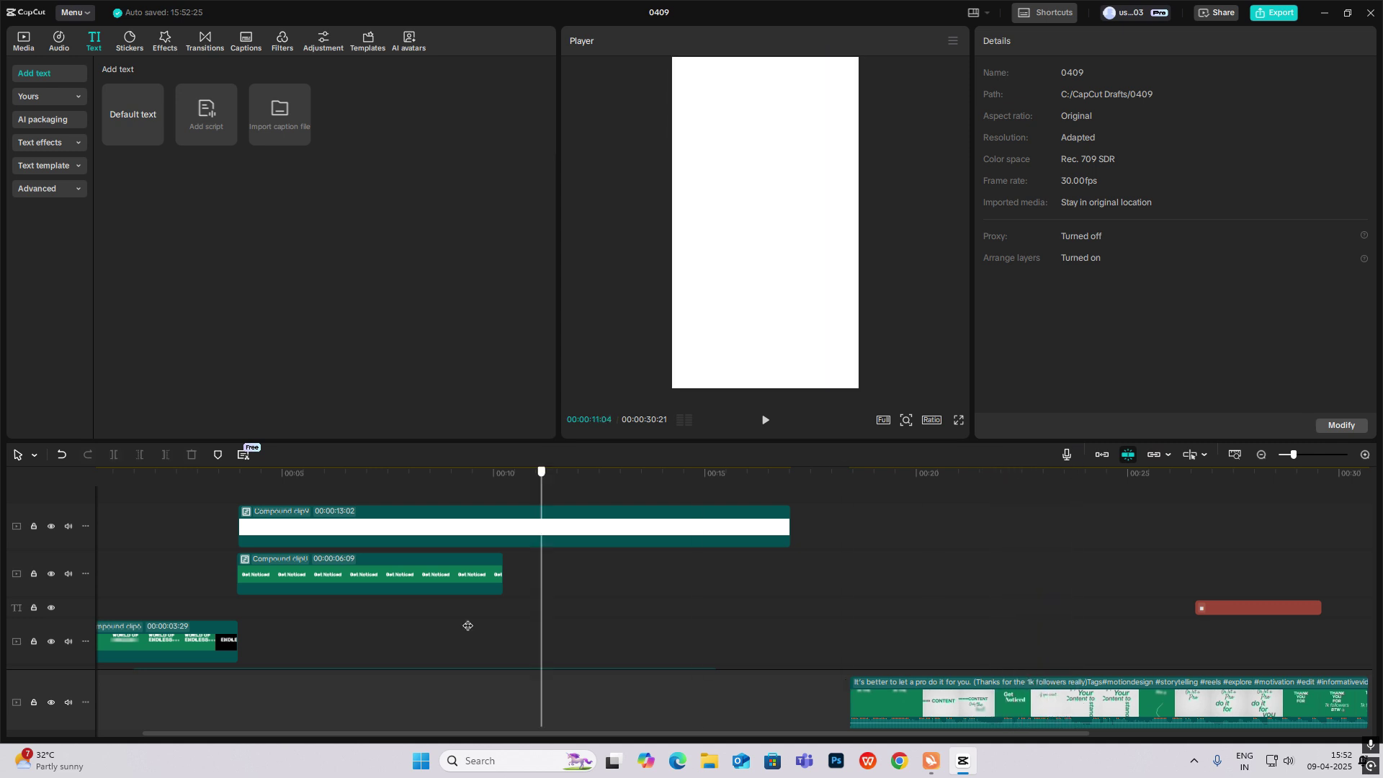
Add a text clip reading if you want in bold green Microsoft Himalaya, size 28, and place it in the frame's upper area
left_click_drag(430, 628, 263, 629)
scroll(445, 580, "up", 1)
left_click(153, 134)
type("if you want")
left_click(1111, 311)
left_click(1112, 193)
left_click(1087, 259)
left_click(1086, 311)
left_click(1030, 601)
left_click_drag(996, 229, 1010, 229)
left_click_drag(764, 222, 774, 111)
left_click(1067, 257)
Duplicate the text as your content, slightly larger, and position it directly below if you want near the frame's left edge
key("ctrl+v")
double_click(736, 124)
left_click(751, 317)
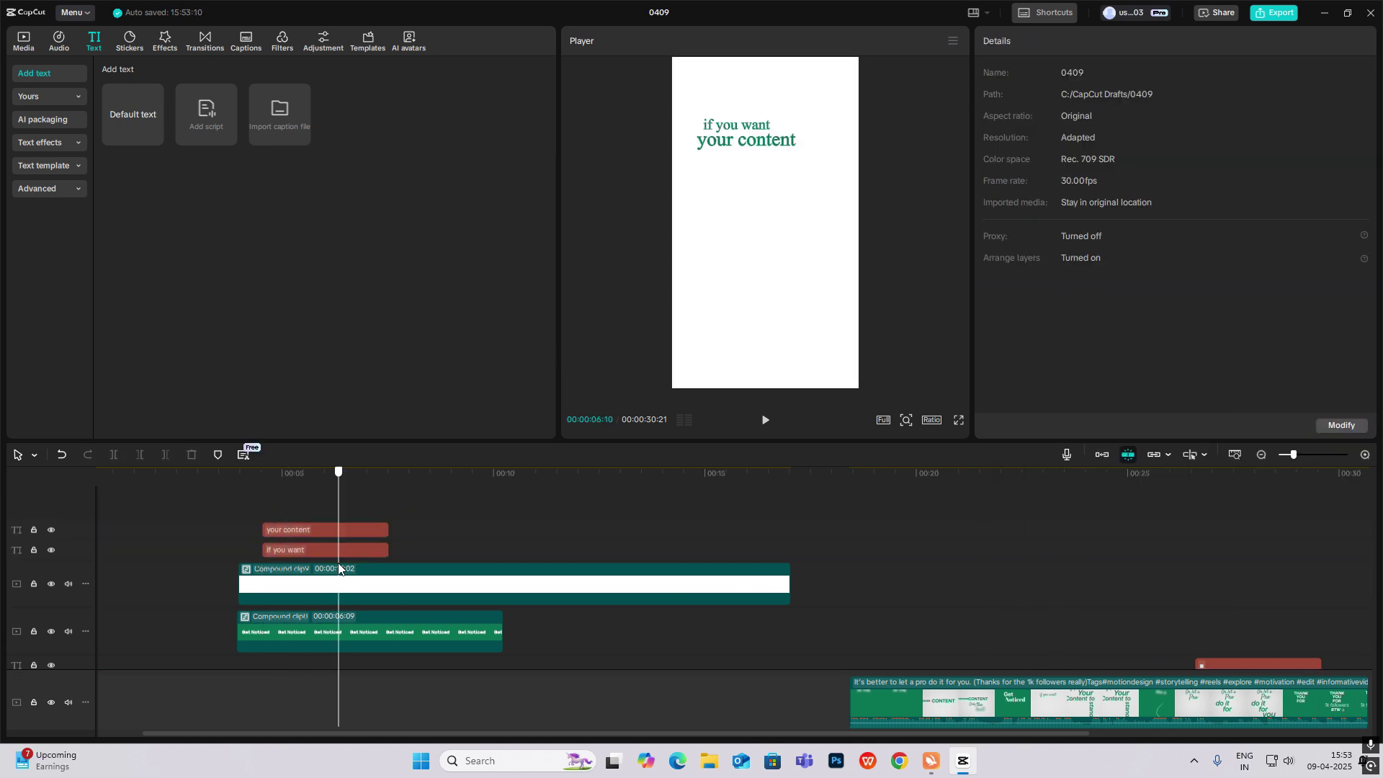
left_click(329, 497)
left_click(747, 139)
left_click_drag(746, 139, 761, 139)
left_click_drag(752, 142, 676, 142)
Duplicate the text as to stand out in Rubik-Bold, rotate it vertical at the lines' right end and align all three texts
key("ctrl+c")
key("ctrl+v")
double_click(720, 142)
type("t")
left_click(1215, 193)
left_click(1088, 282)
left_click_drag(709, 153, 733, 134)
left_click(713, 141)
left_click(736, 125, "ctrl")
left_click_drag(785, 206, 789, 203)
left_click(865, 192)
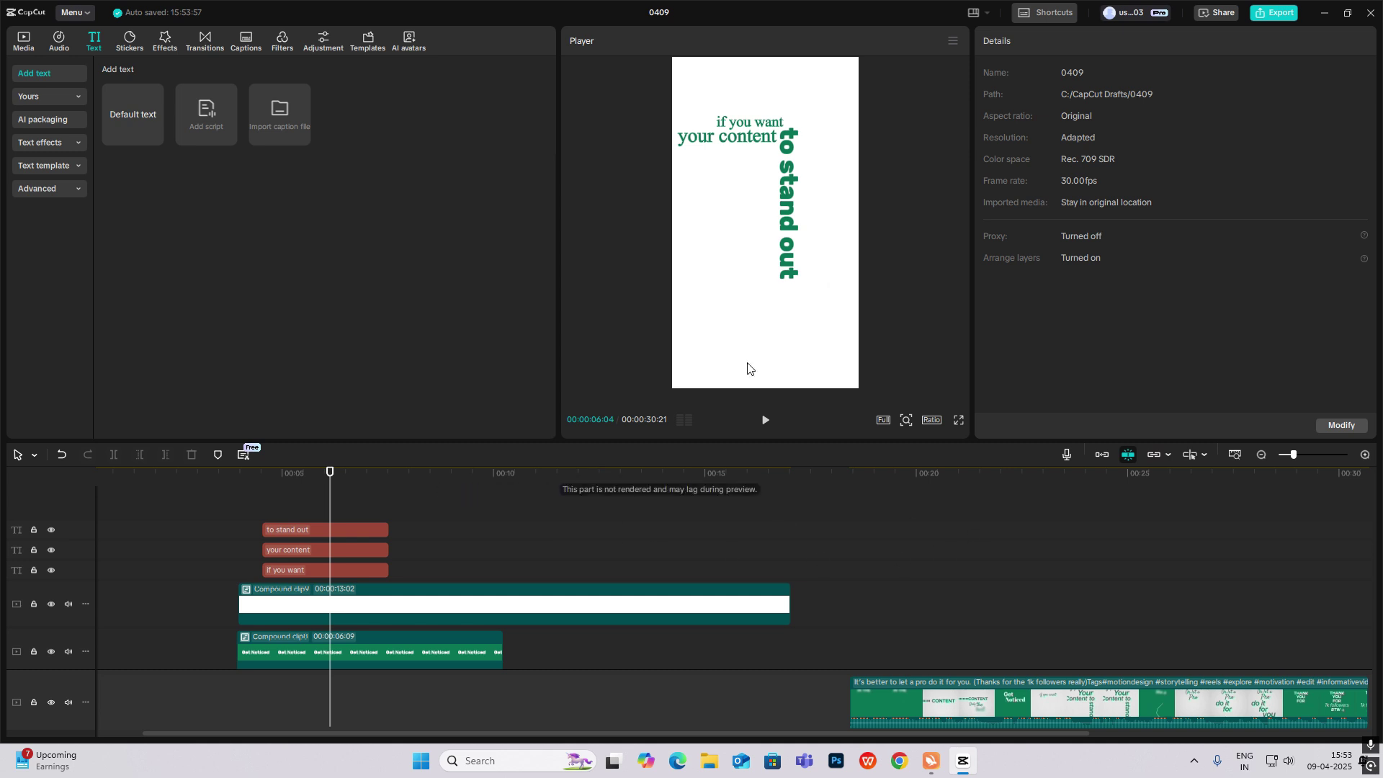
Apply the Blur in-animation to the if you want and your content text clips
left_click_drag(325, 509, 300, 552)
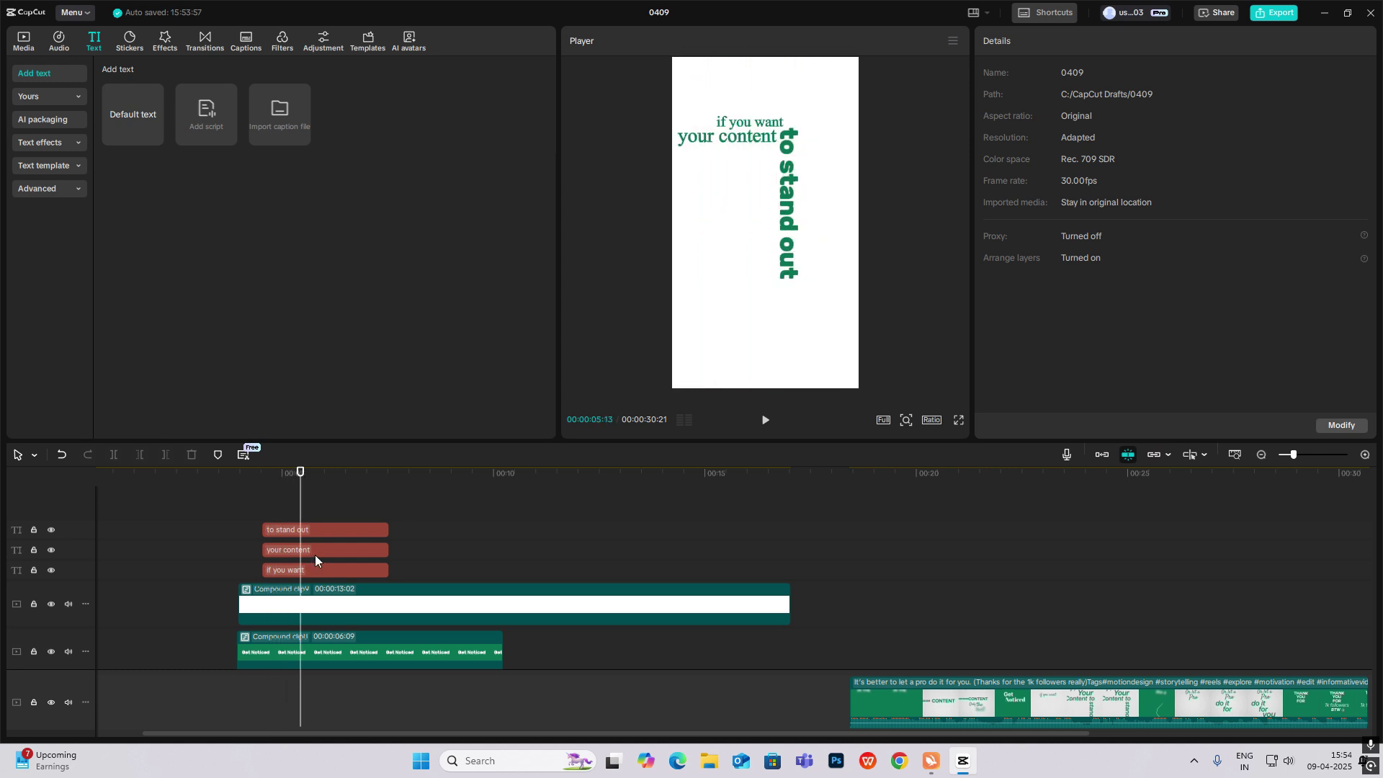
left_click(317, 569)
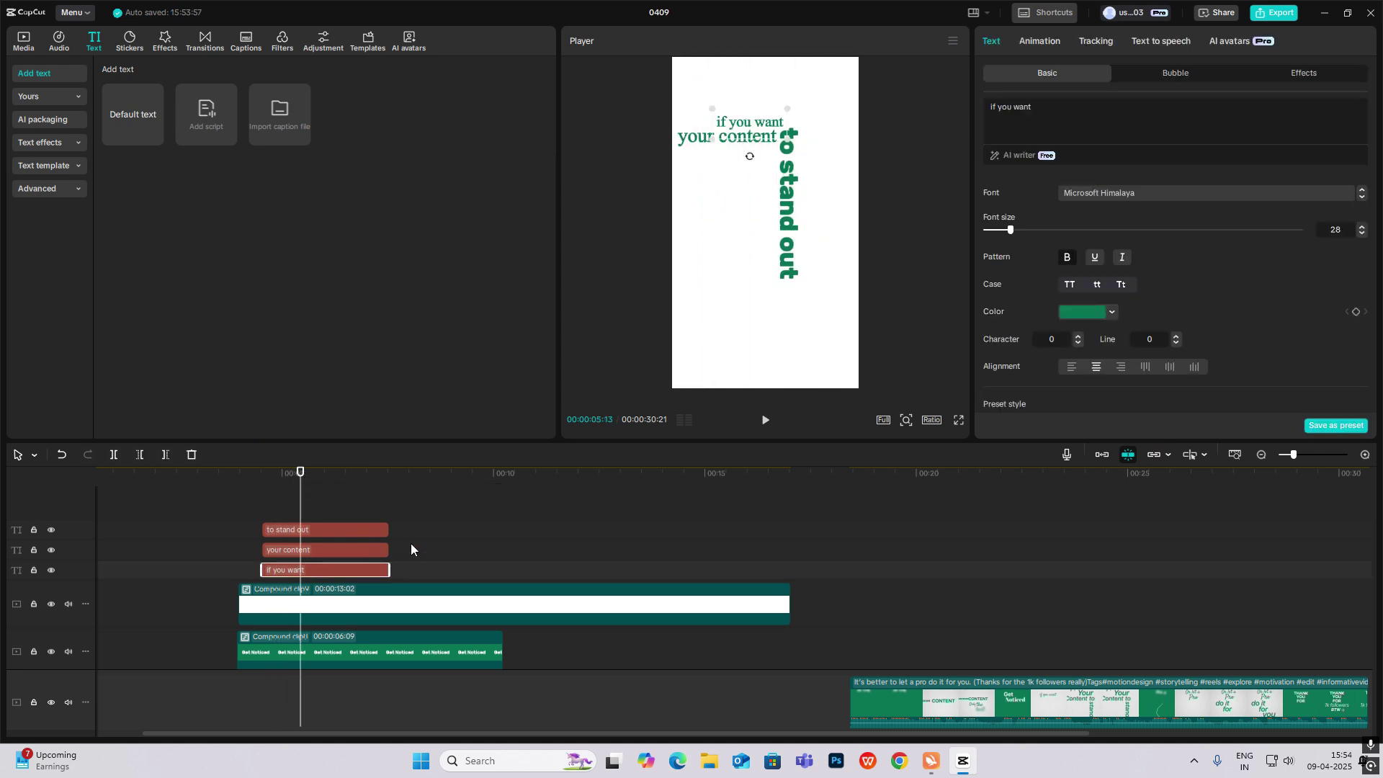
left_click_drag(410, 545, 373, 571)
left_click_drag(979, 594, 345, 555)
left_click_drag(395, 554, 376, 569)
left_click(1039, 41)
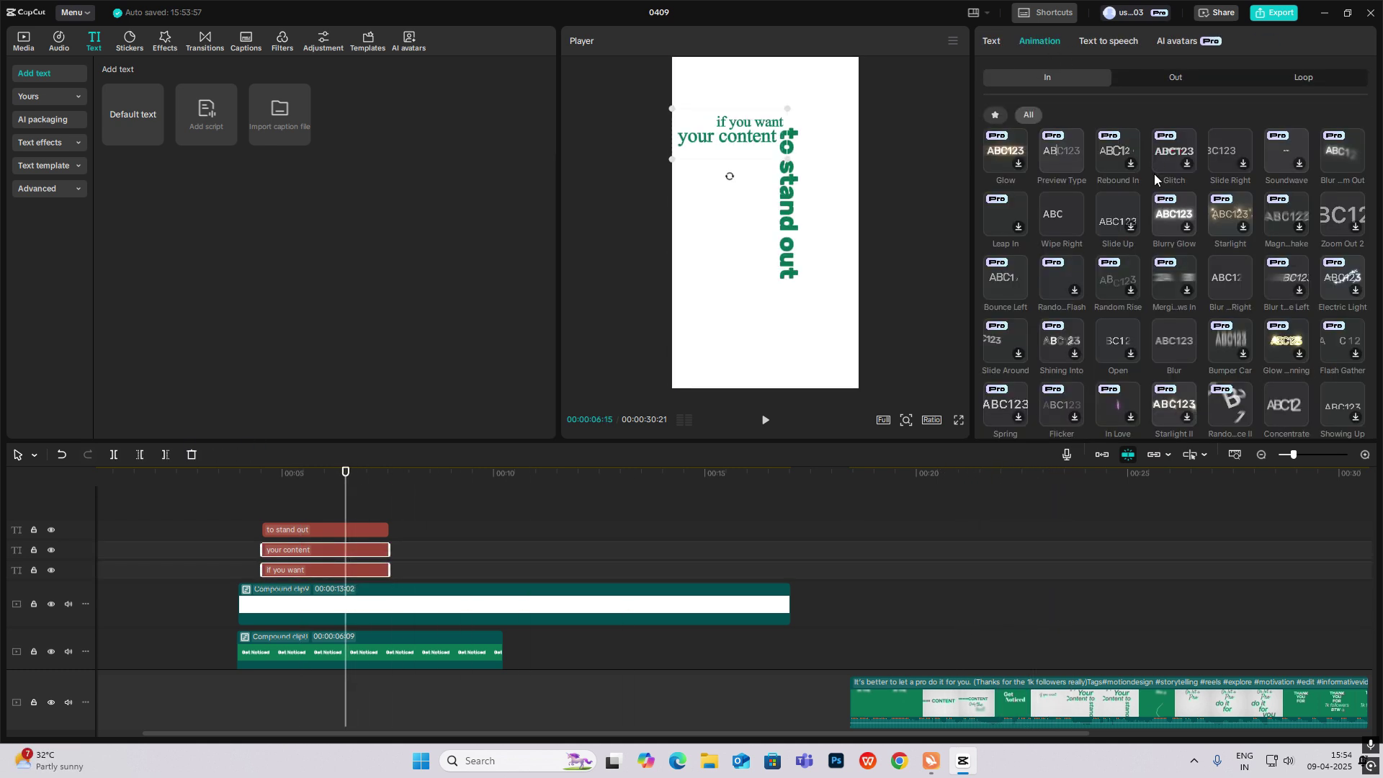
left_click(1154, 337)
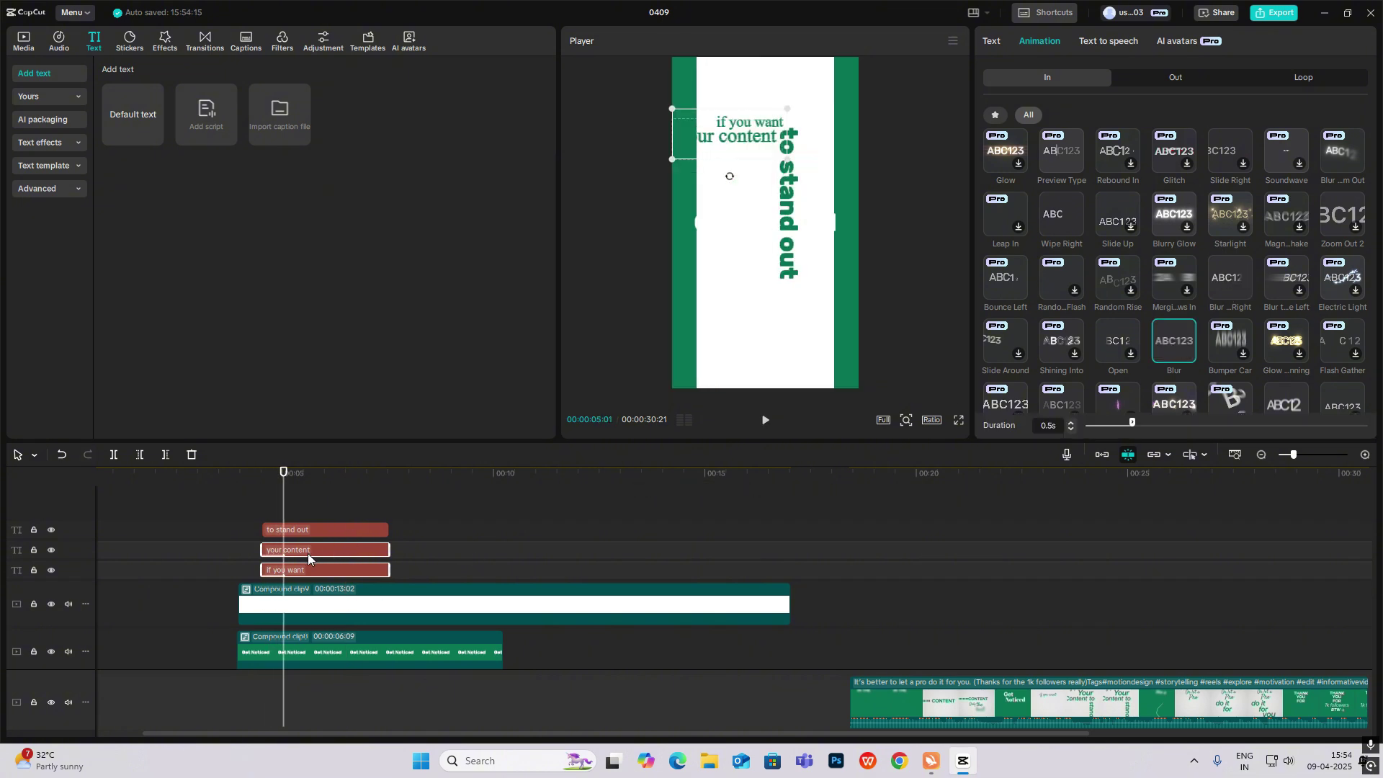
Stagger the text clips so if you want starts at about 00:05:01 and your content at about 00:05:13, and preview them
left_click_drag(308, 557, 319, 556)
left_click(265, 503)
key("space")
key("space")
left_click_drag(442, 550, 363, 572)
mouse_move(363, 573)
left_mouse_down()
mouse_move(374, 579)
mouse_move(353, 556)
mouse_move(370, 555)
left_mouse_up()
left_click(352, 549)
left_click(287, 556)
key("space")
key("space")
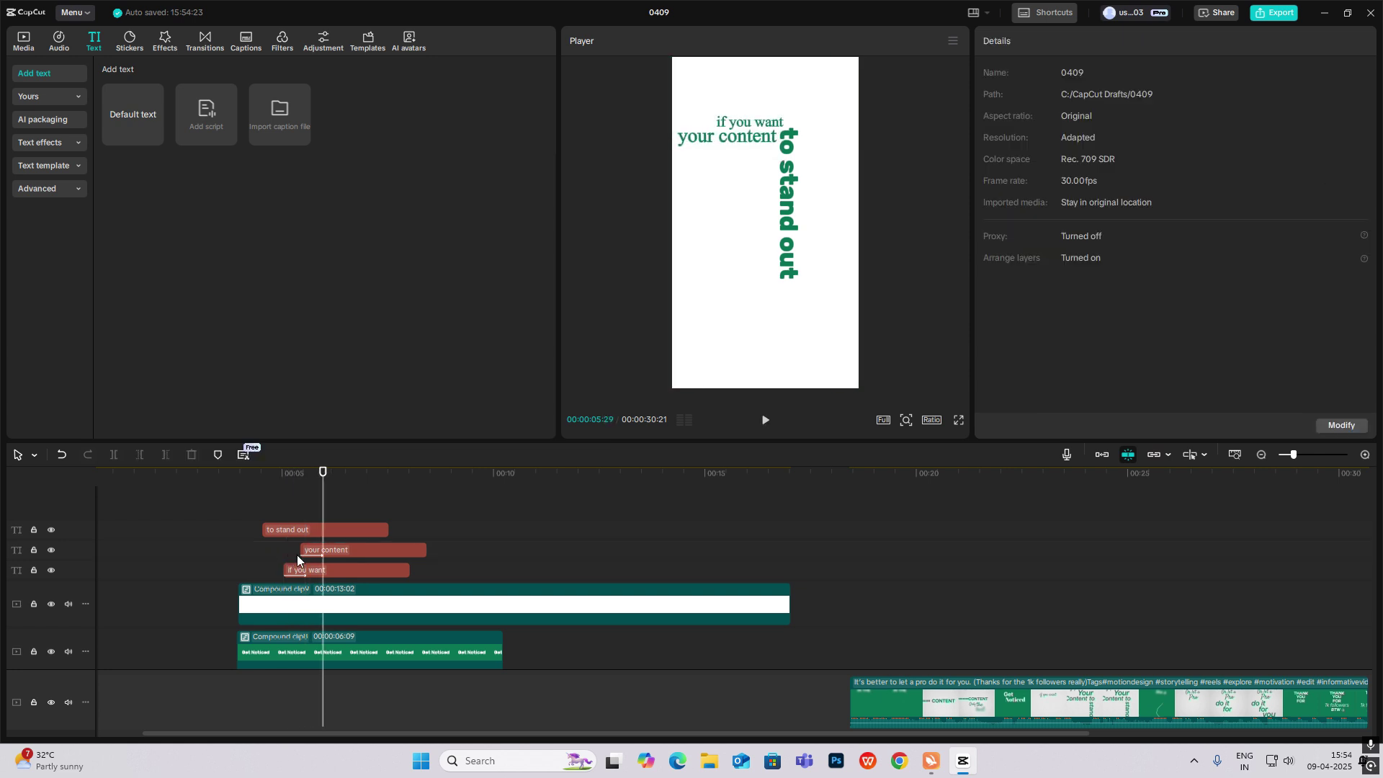
Apply the Wipe Right in-animation to the to stand out text and shift its clip to start just after your content
left_click(335, 529)
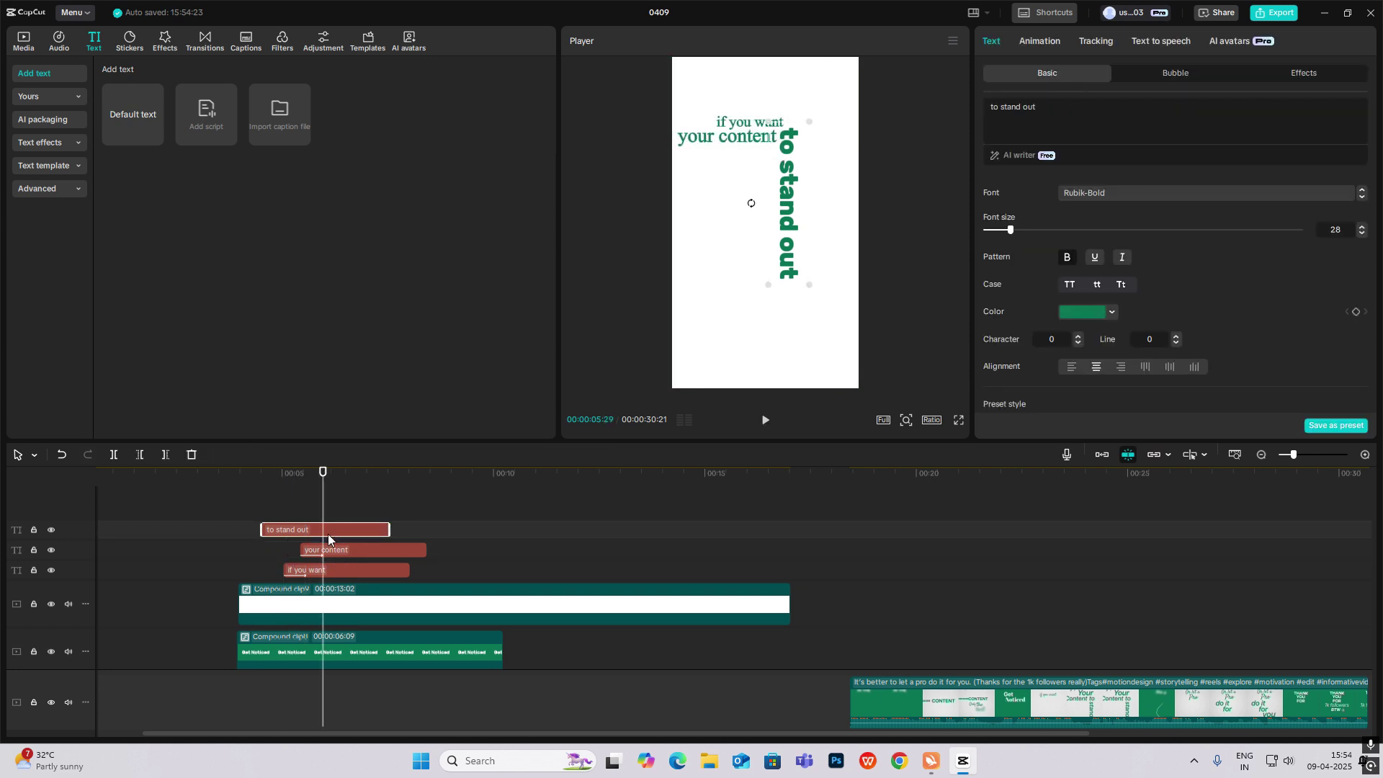
left_click(1039, 41)
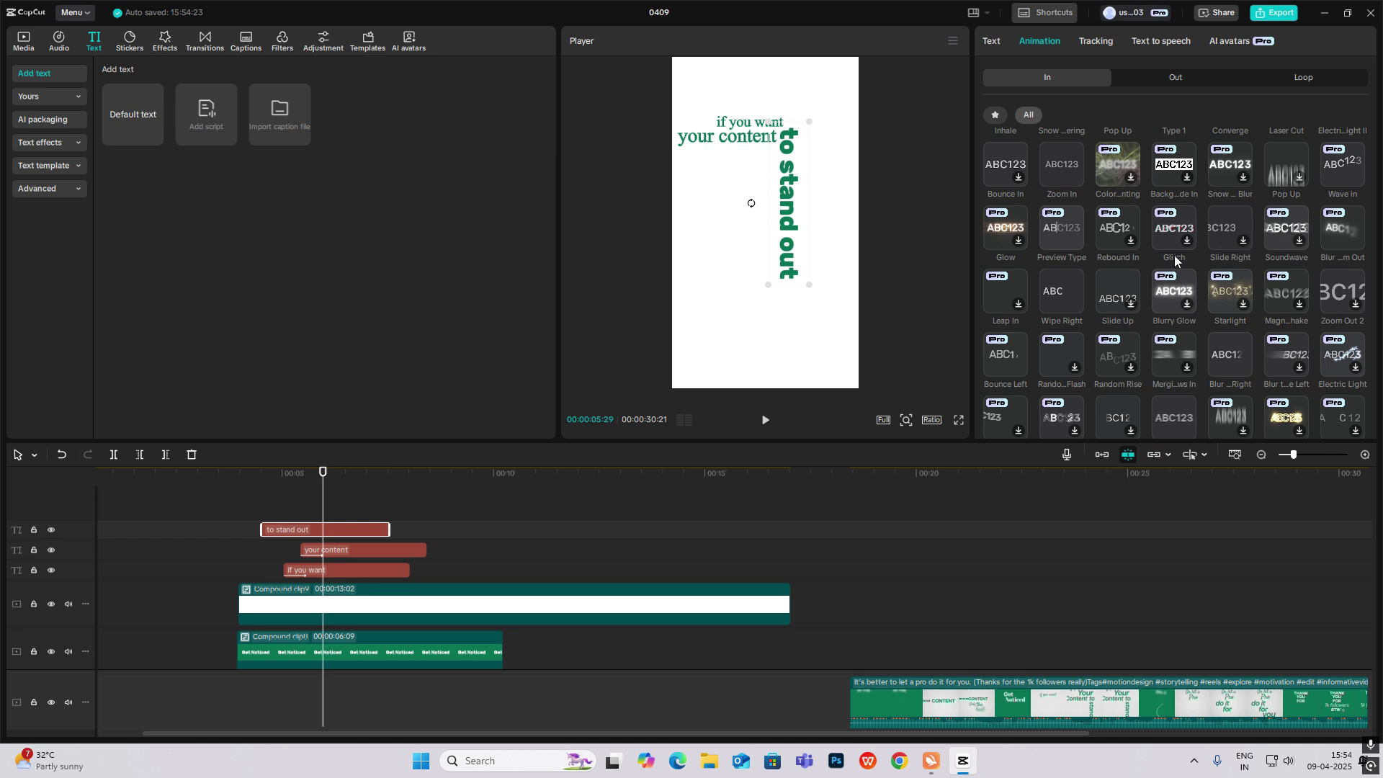
left_click(1068, 301)
left_click(1172, 425)
left_click_drag(325, 538, 376, 537)
Extend all three text clips to about the end of the white compound clip, keeping their stagger, and preview them
left_click_drag(1109, 649, 280, 613)
left_click_drag(437, 546, 800, 553)
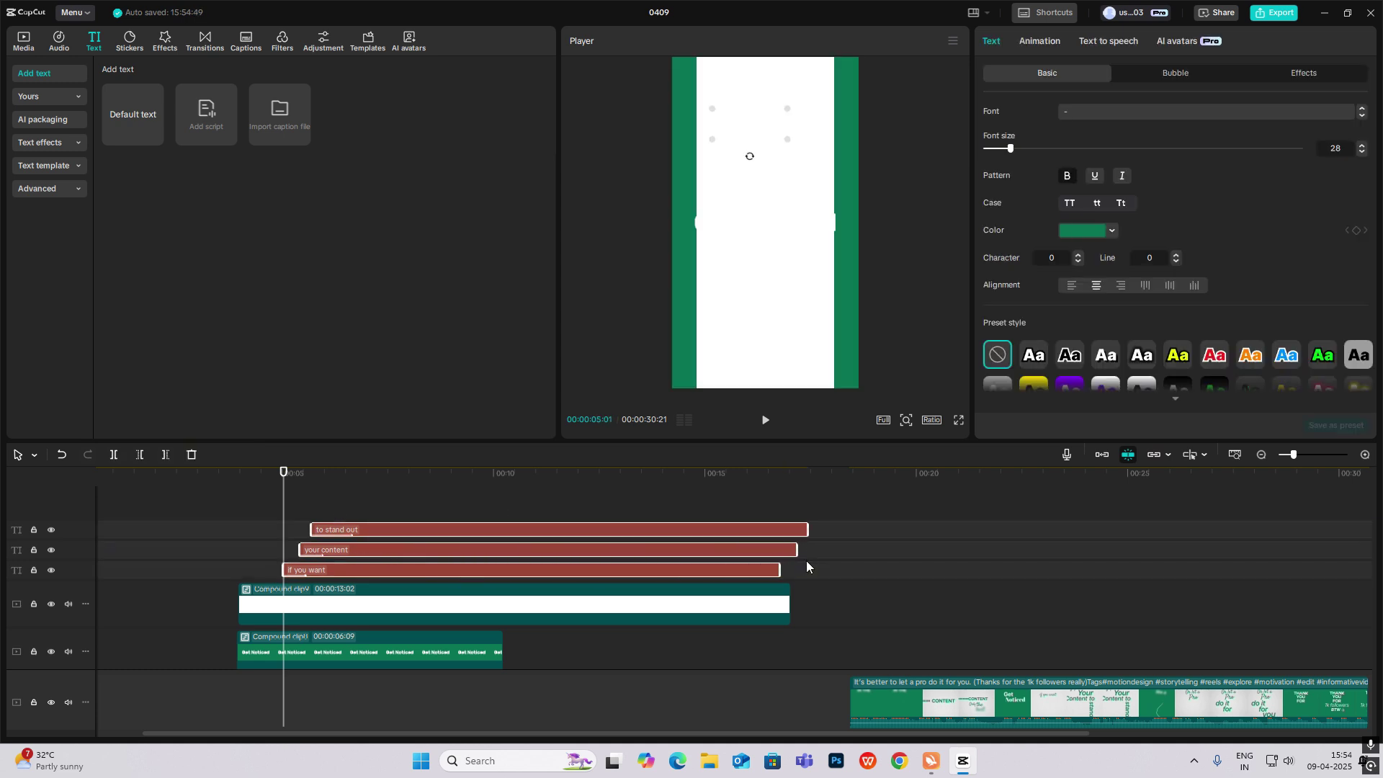
left_click(250, 530)
left_click_drag(314, 549, 346, 561)
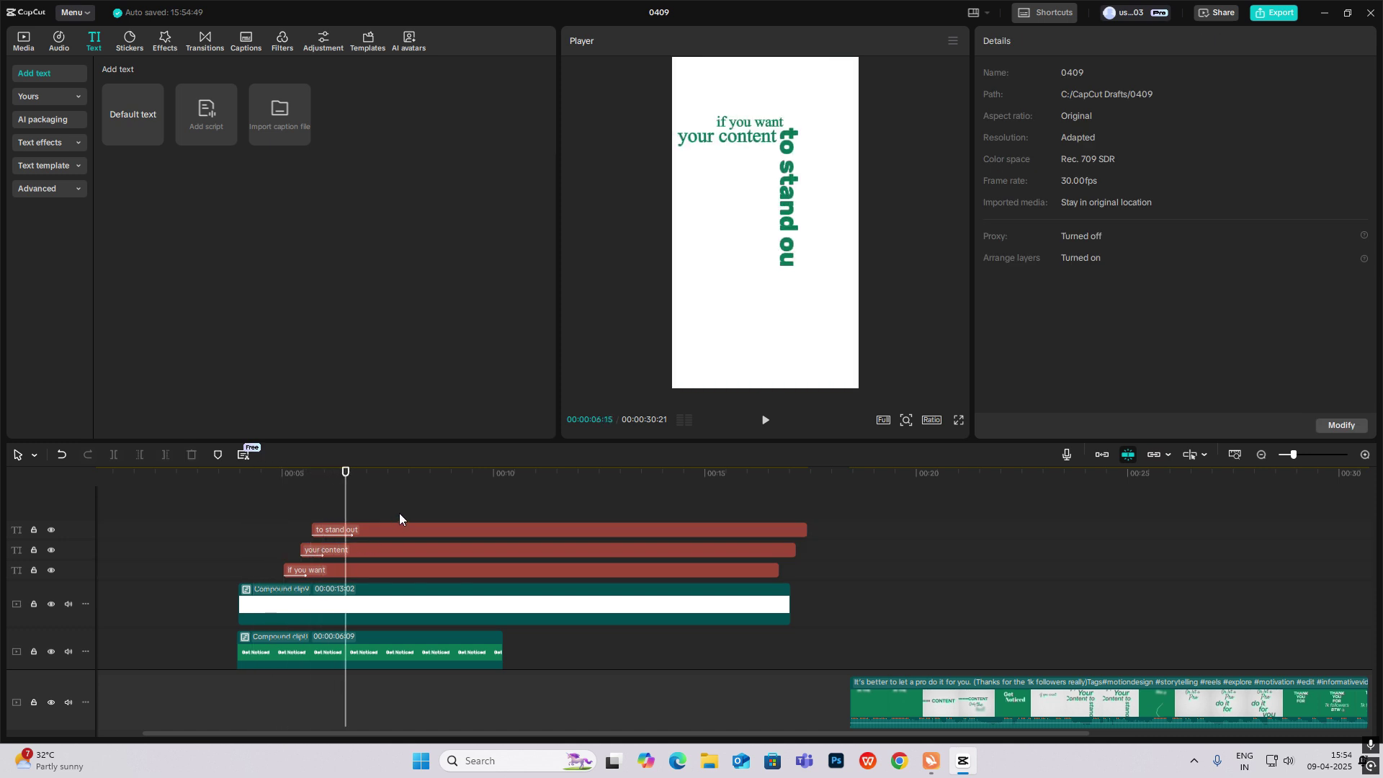
Try to combine the three text clips and the white compound clip into one compound clip
left_click_drag(431, 509, 438, 610)
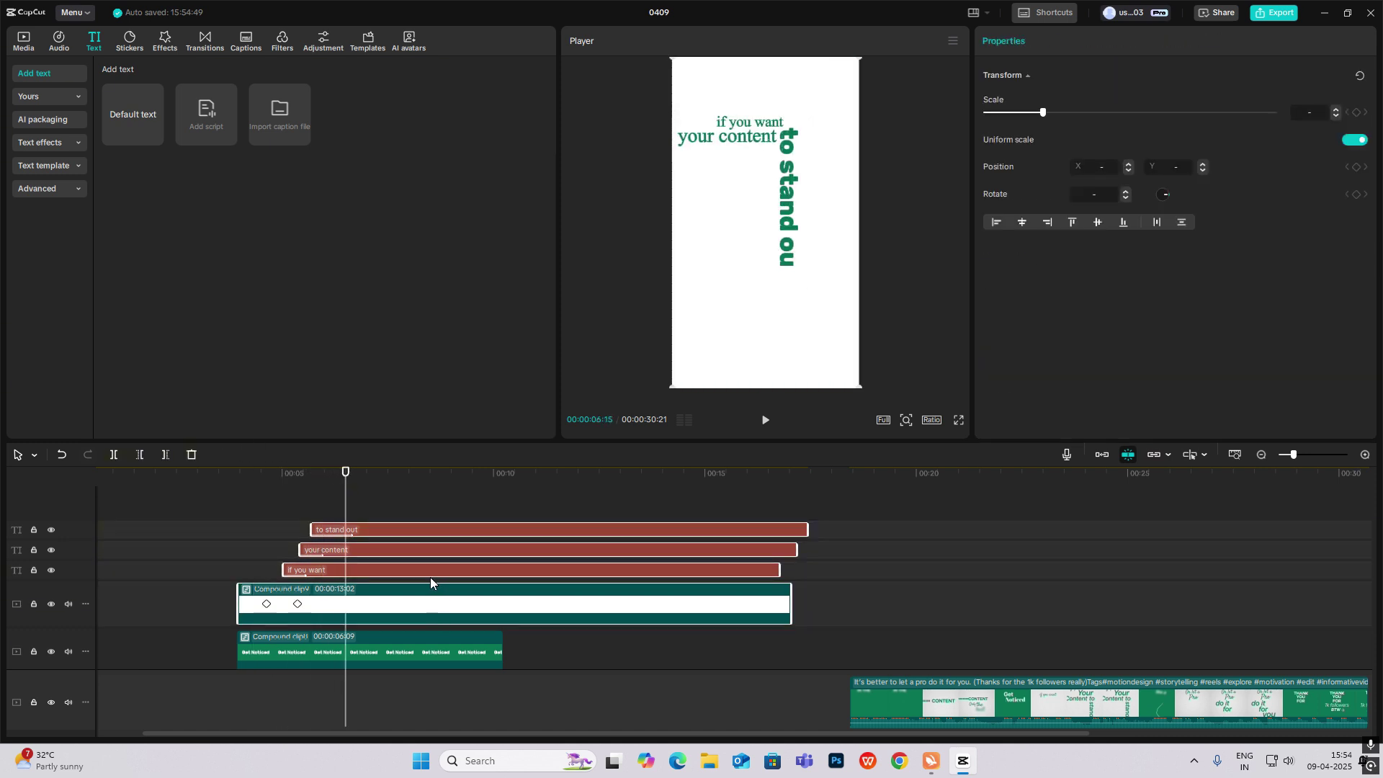
key("alt+g")
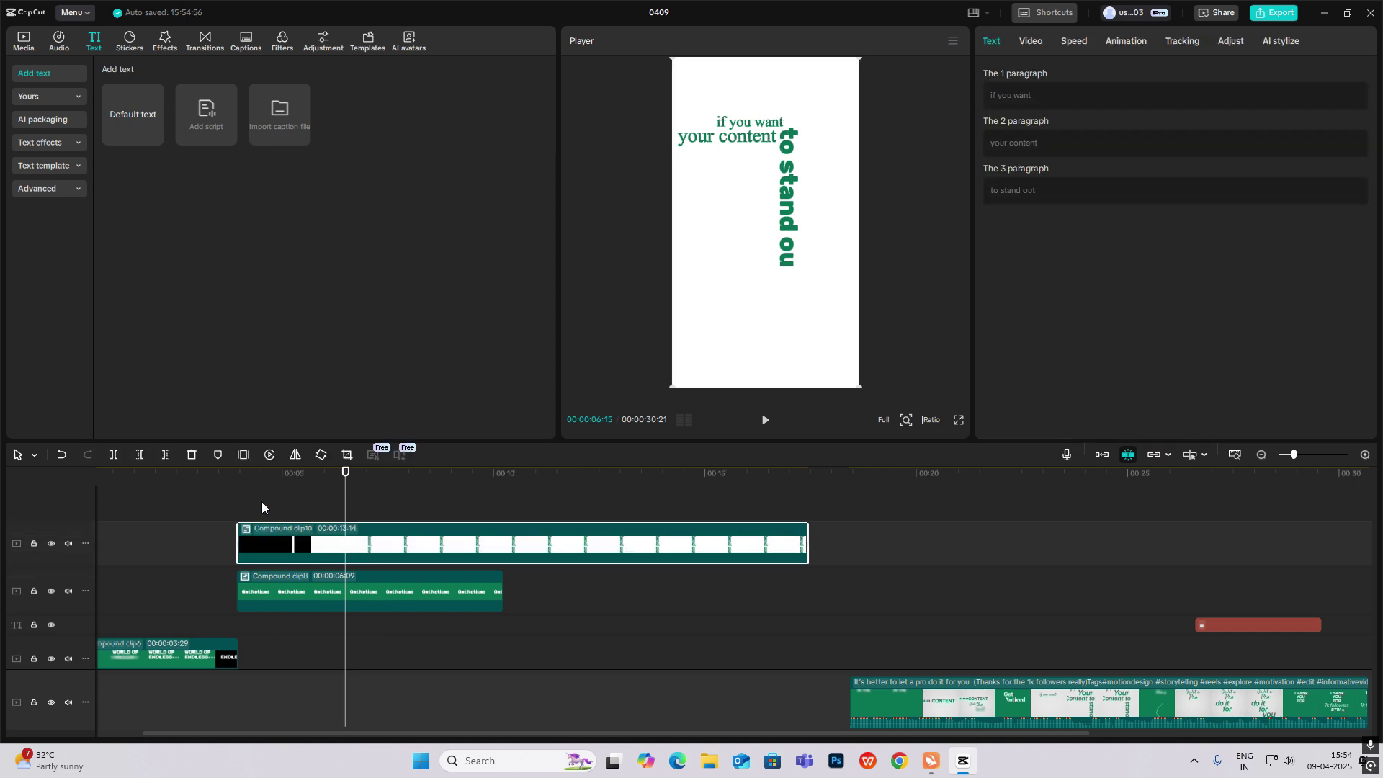
left_click(245, 510)
left_click_drag(245, 509, 332, 546)
key("space")
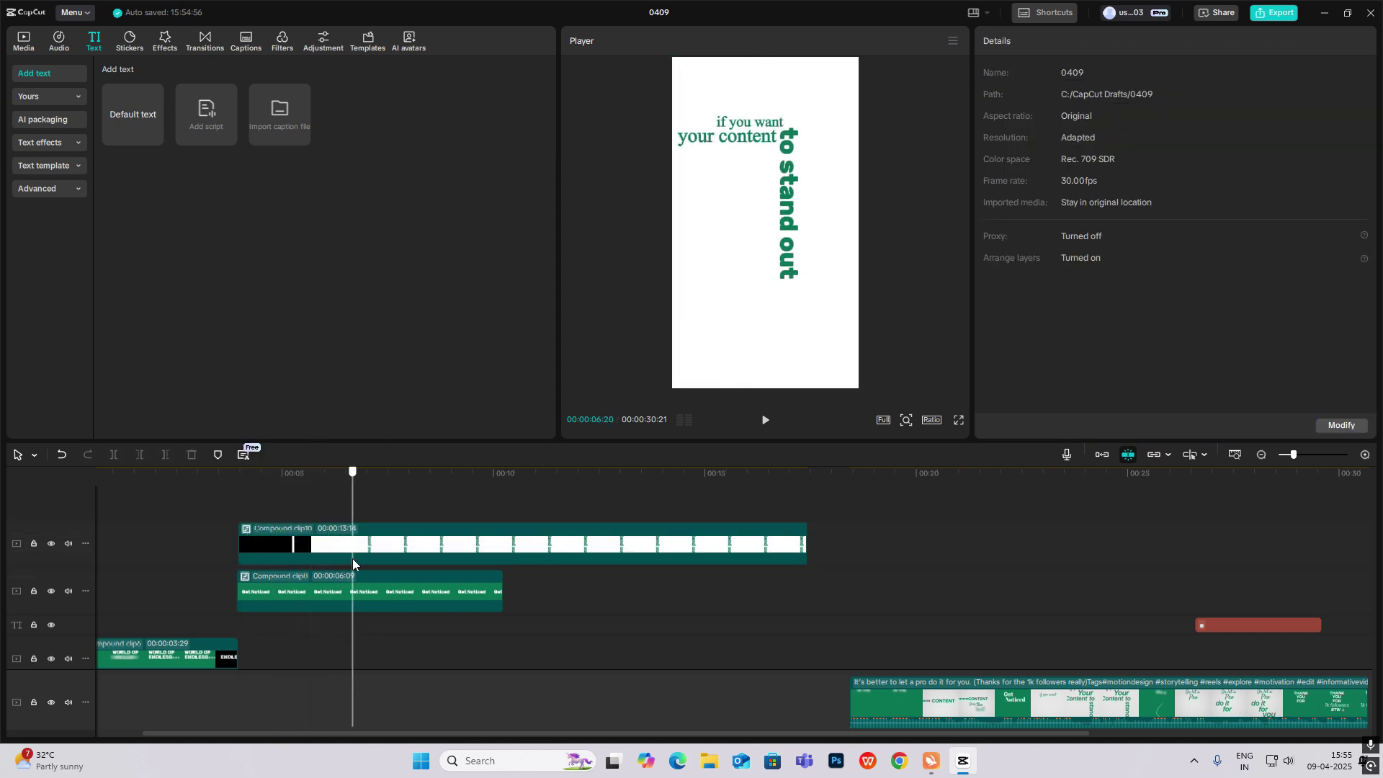
key("ctrl+z")
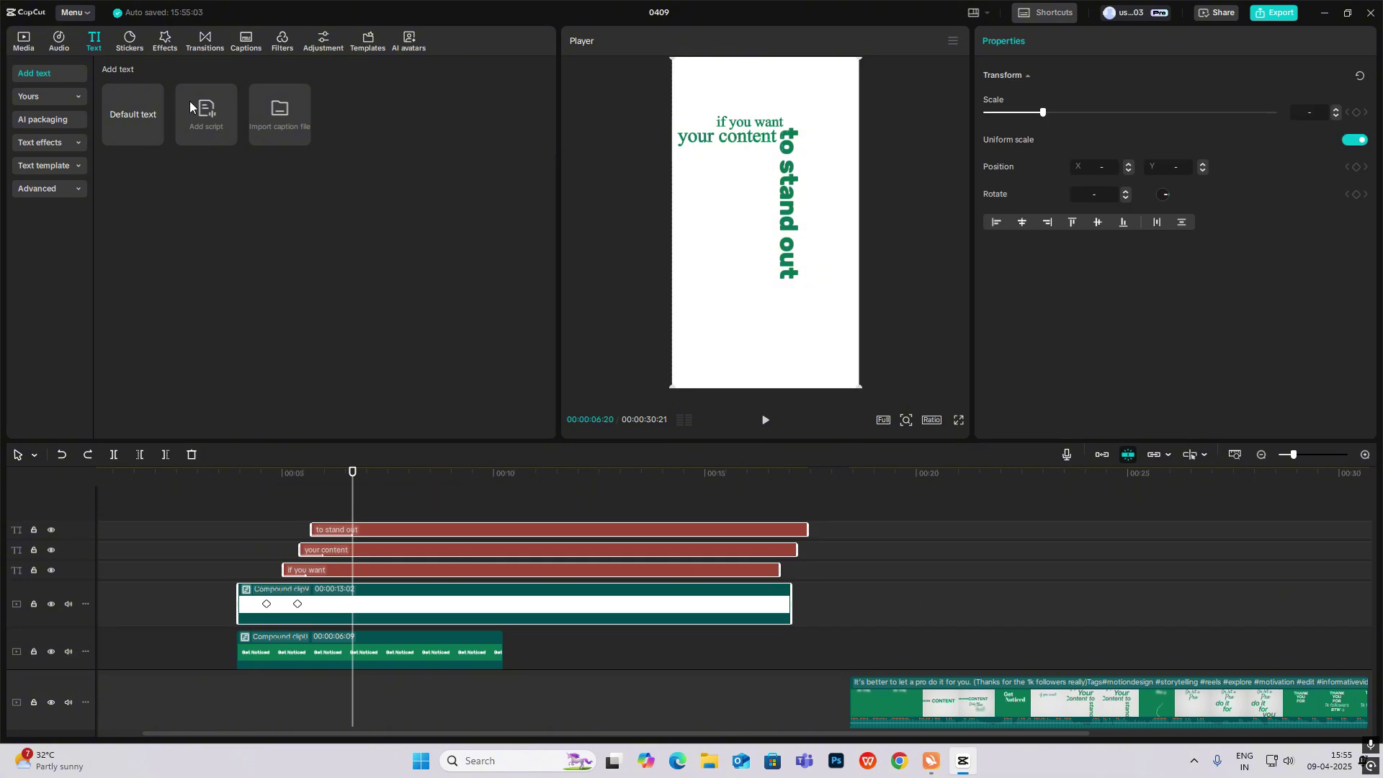
Add line.png above the text clips at about 00:06:15, rotate it 90° and place it beside to stand out, running off the frame's right edge
left_click(24, 41)
left_click_drag(243, 140, 344, 500)
left_click_drag(1092, 630, 406, 633)
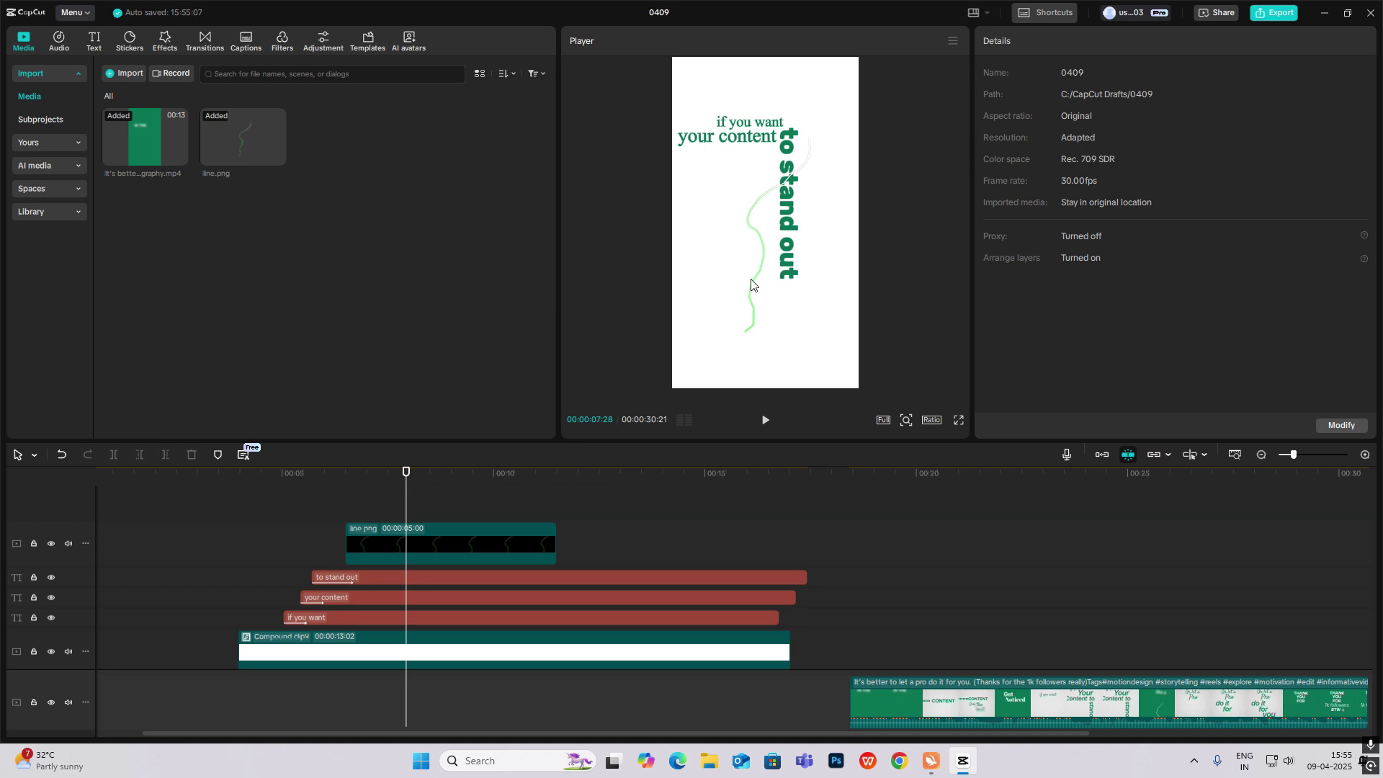
left_click_drag(751, 284, 808, 101)
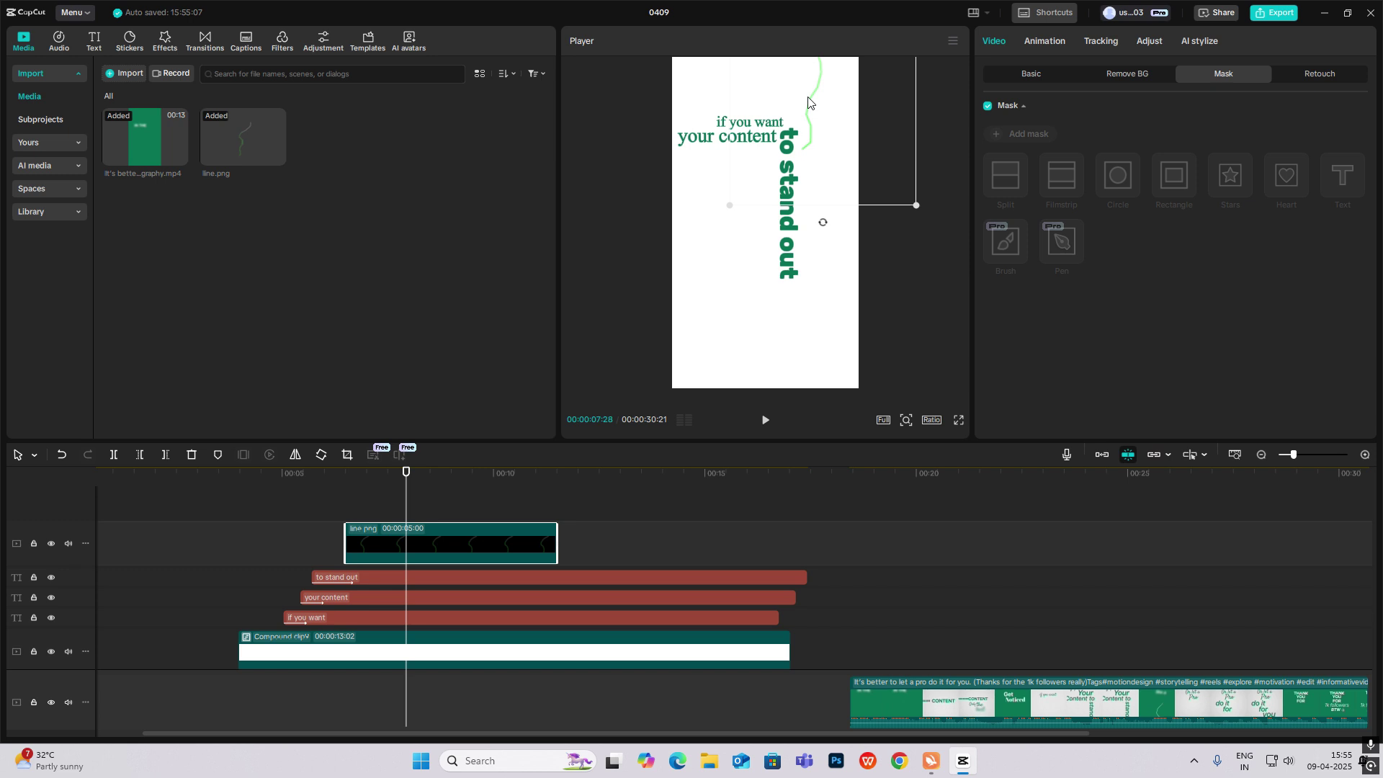
left_click_drag(823, 224, 620, 55)
left_click_drag(790, 80, 877, 203)
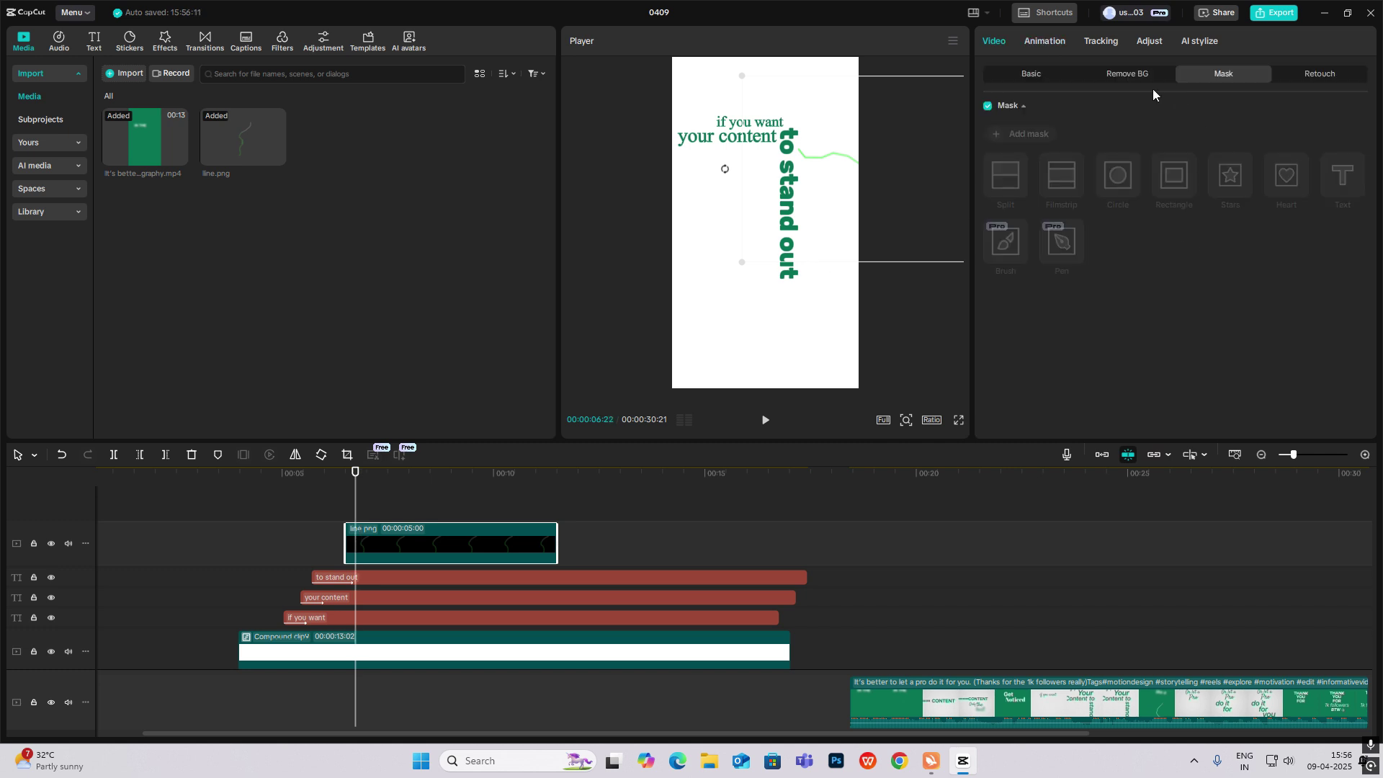
Add a Split mask rotated to -176° to the line and keyframe its position to reveal the line from 00:06:22 to 00:08:09
left_click(1043, 136)
left_click(1017, 188)
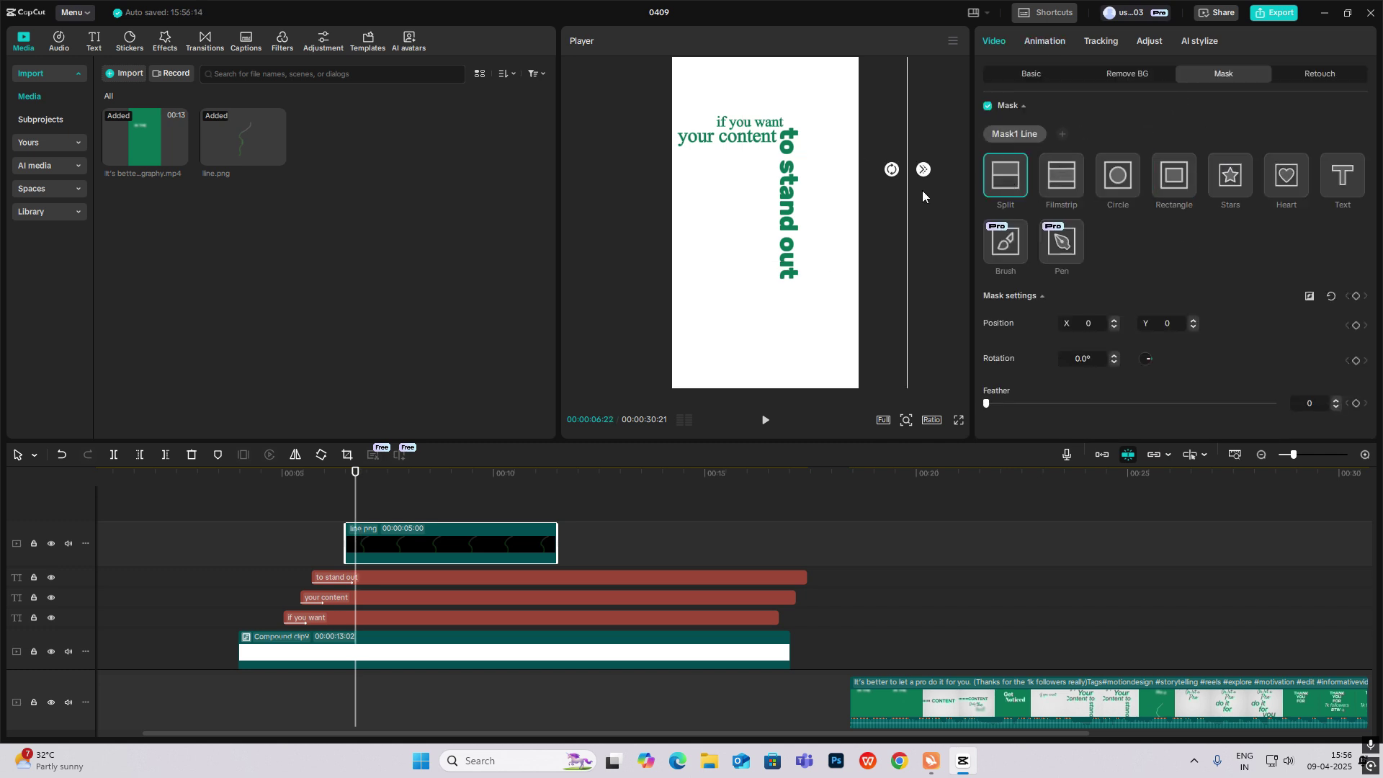
left_click_drag(905, 177, 795, 189)
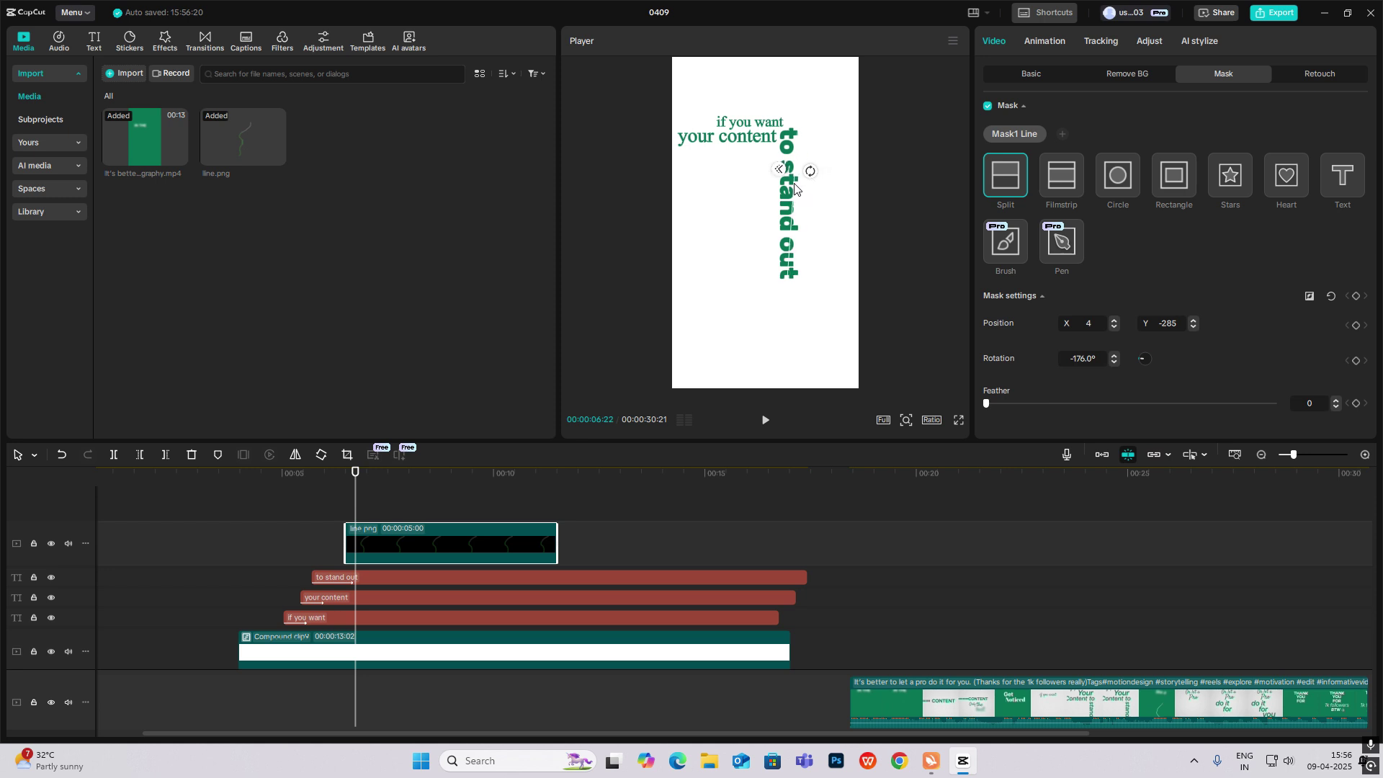
left_click(1355, 296)
left_click_drag(360, 505, 424, 510)
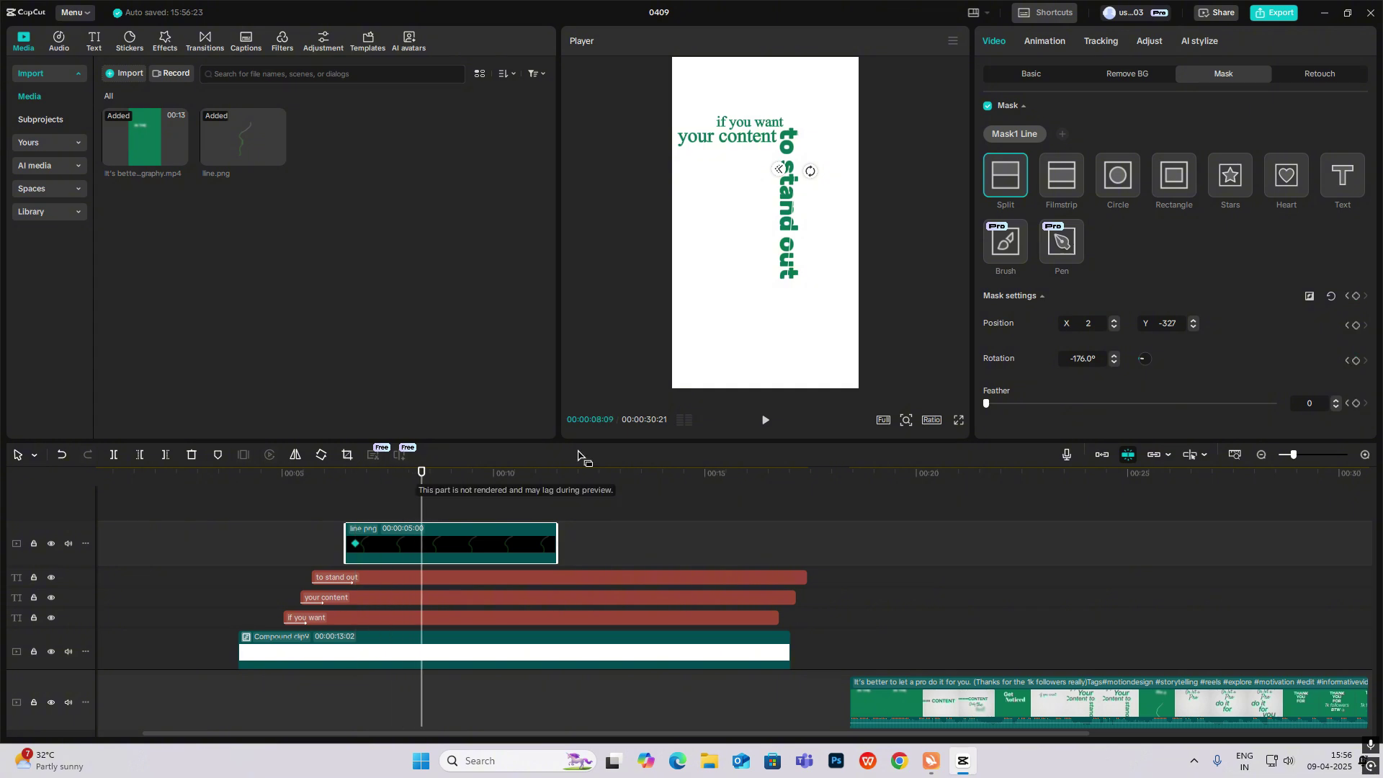
left_click_drag(784, 216, 860, 216)
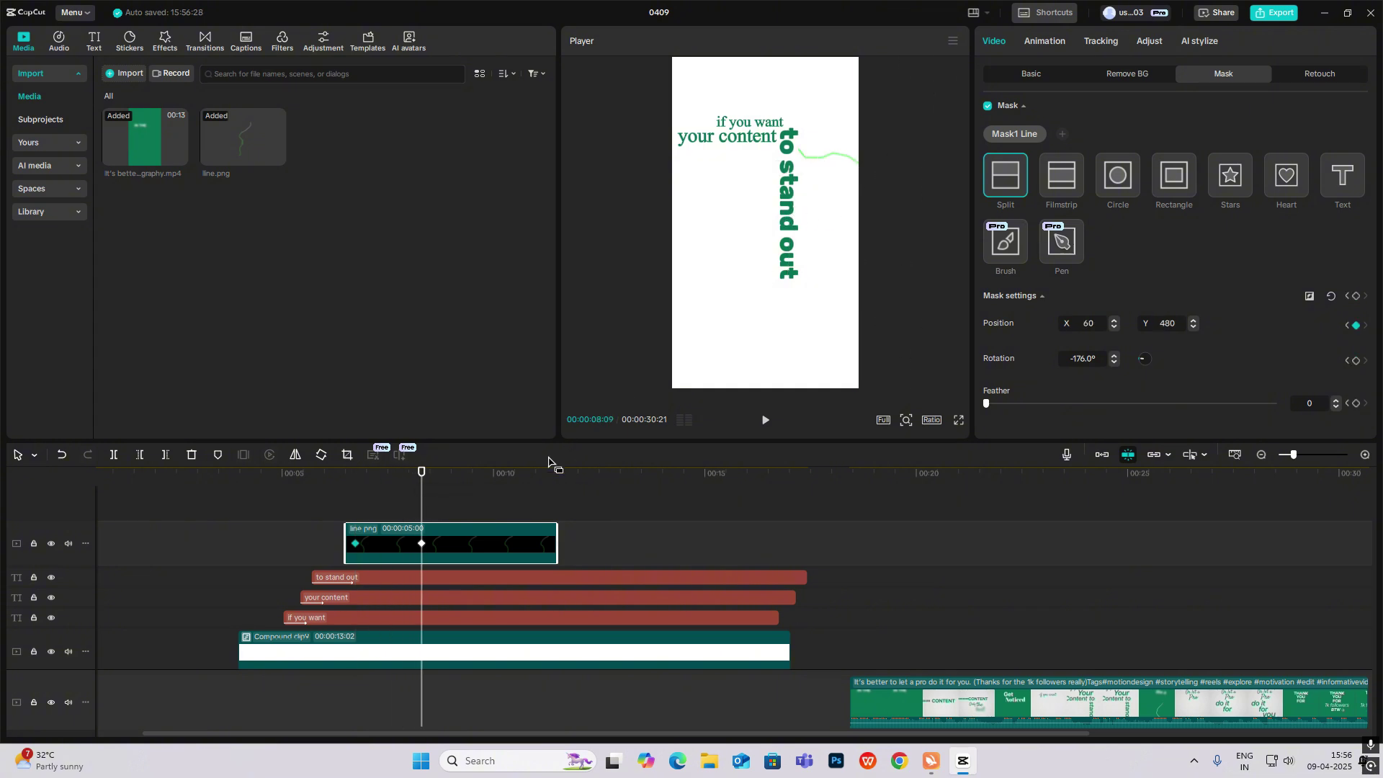
Apply the Quad Ease curve to the line's mask Position X keyframes and preview the reveal
key("alt+k")
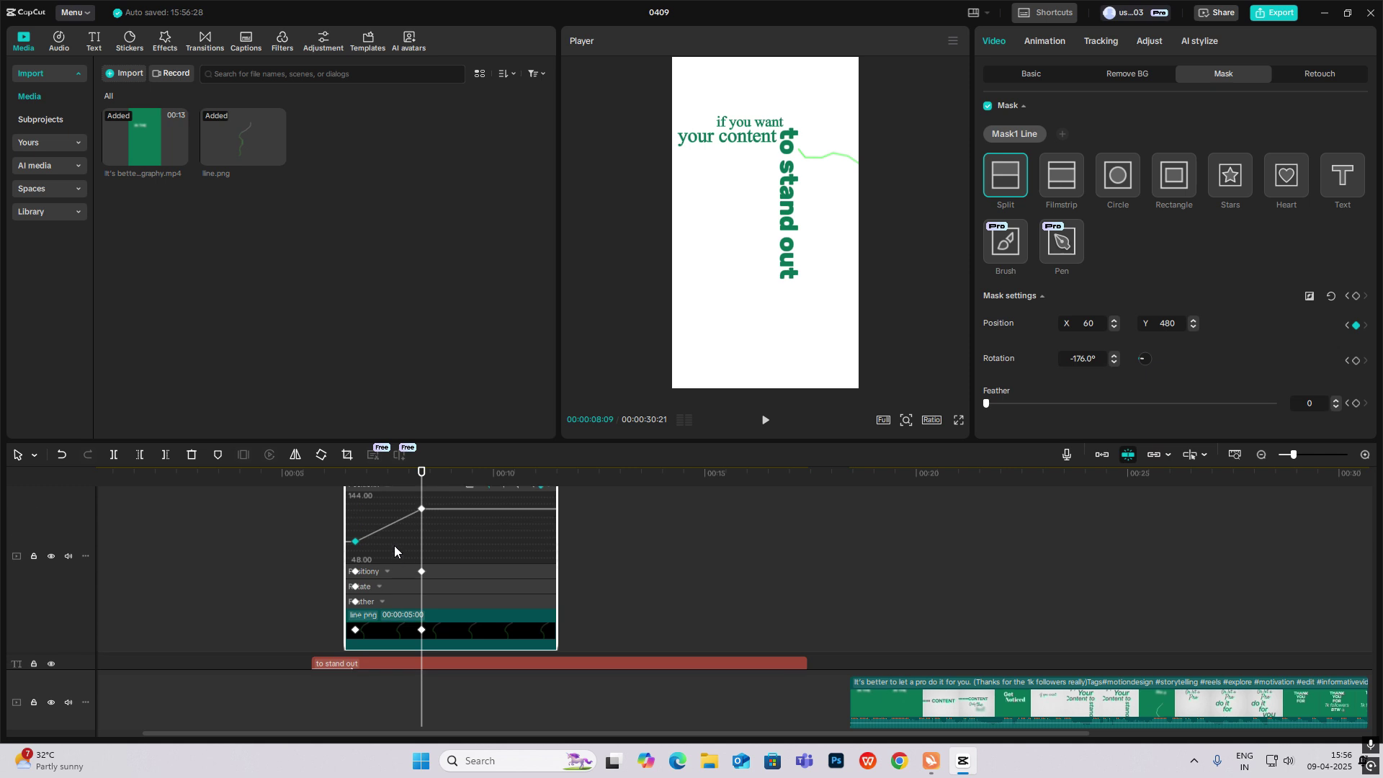
scroll(488, 519, "up", 2)
left_click(469, 536)
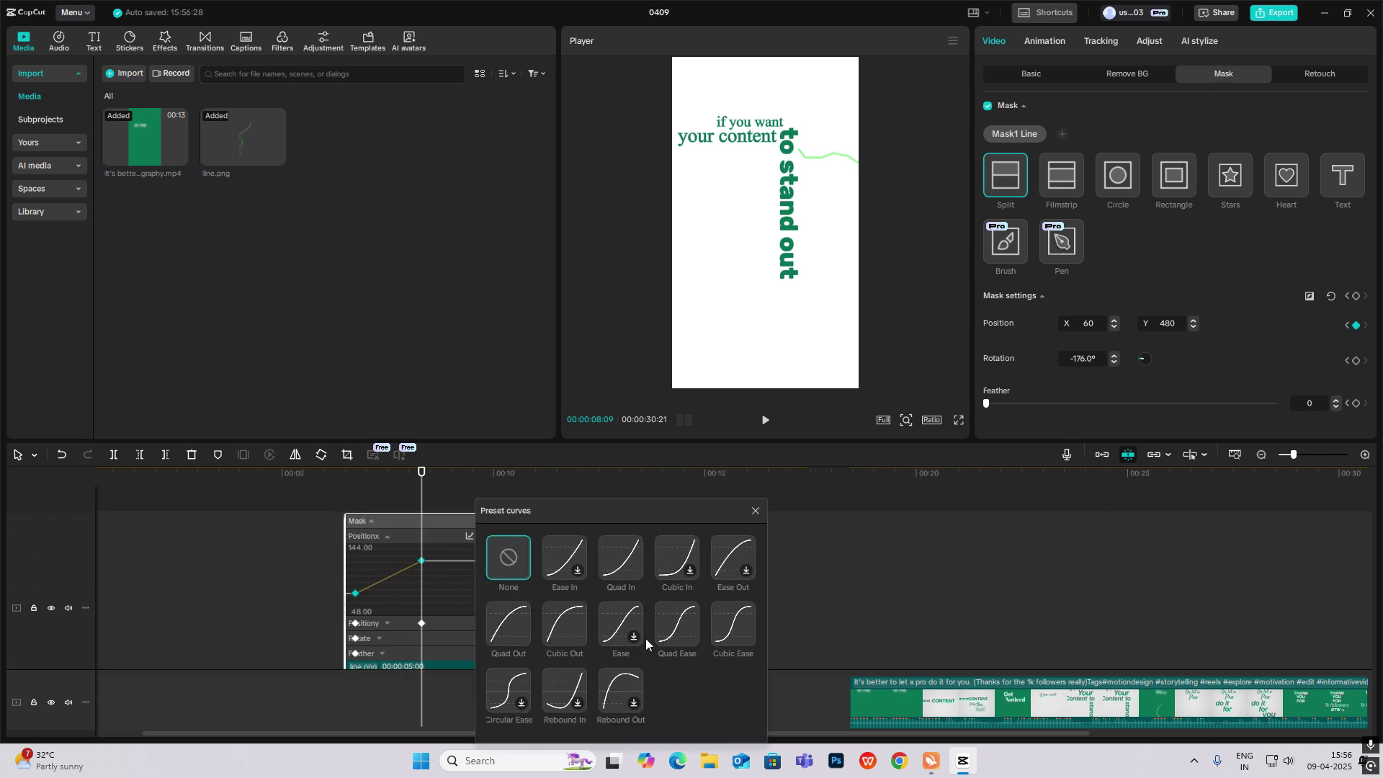
left_click(692, 618)
left_click(754, 511)
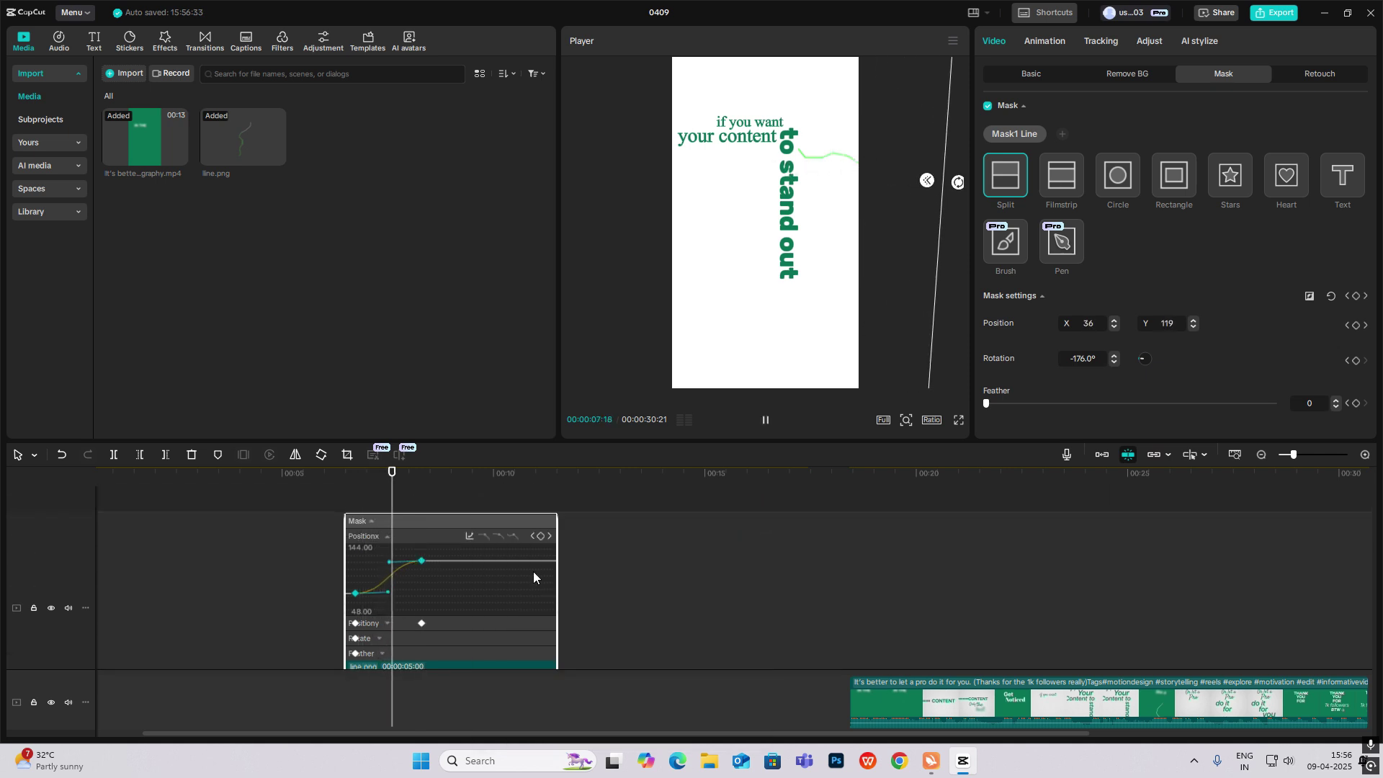
left_click(399, 624)
left_click(392, 599)
mouse_move(338, 531)
left_mouse_down()
mouse_move(304, 525)
mouse_move(353, 534)
left_mouse_up()
Try placing the line above the texts at about X 463, Y 1306
left_click(401, 545)
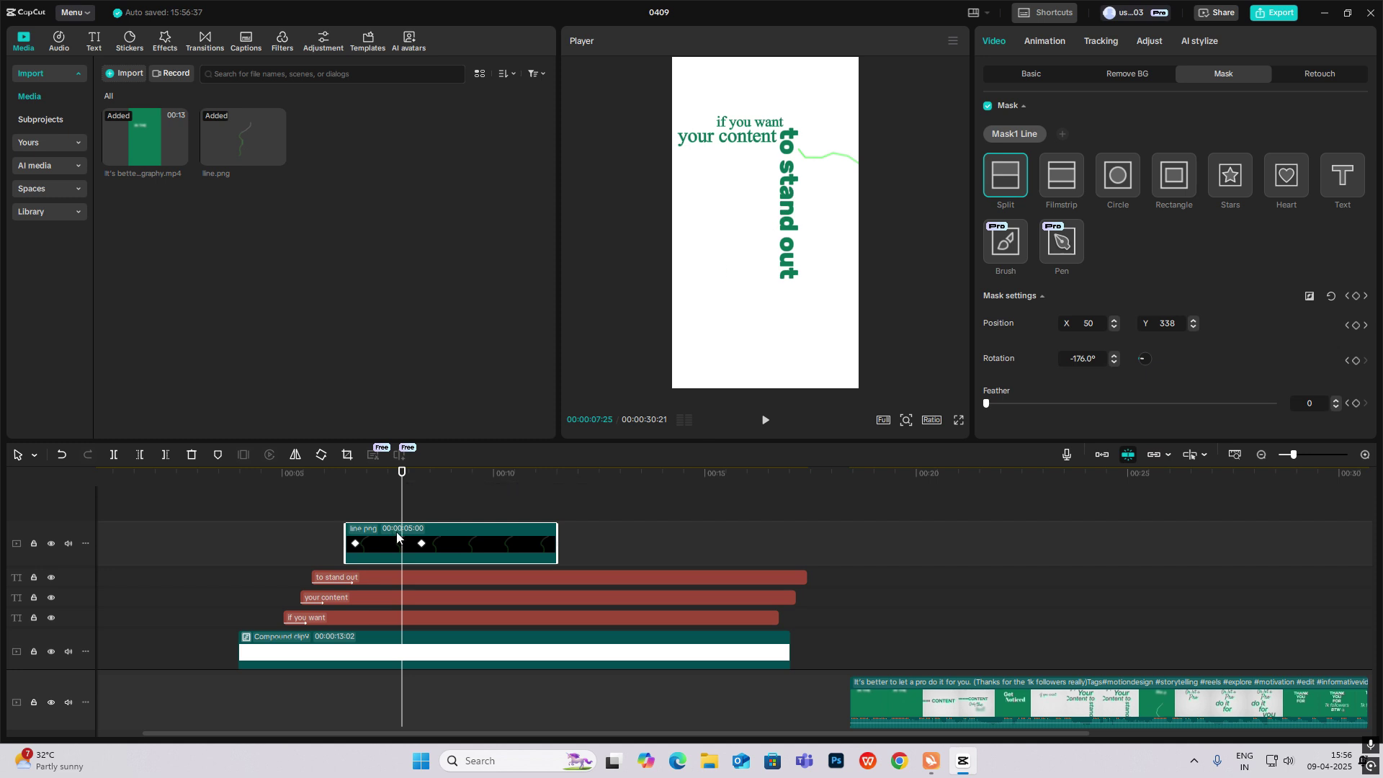
left_click(1031, 74)
left_click_drag(763, 194, 717, 115)
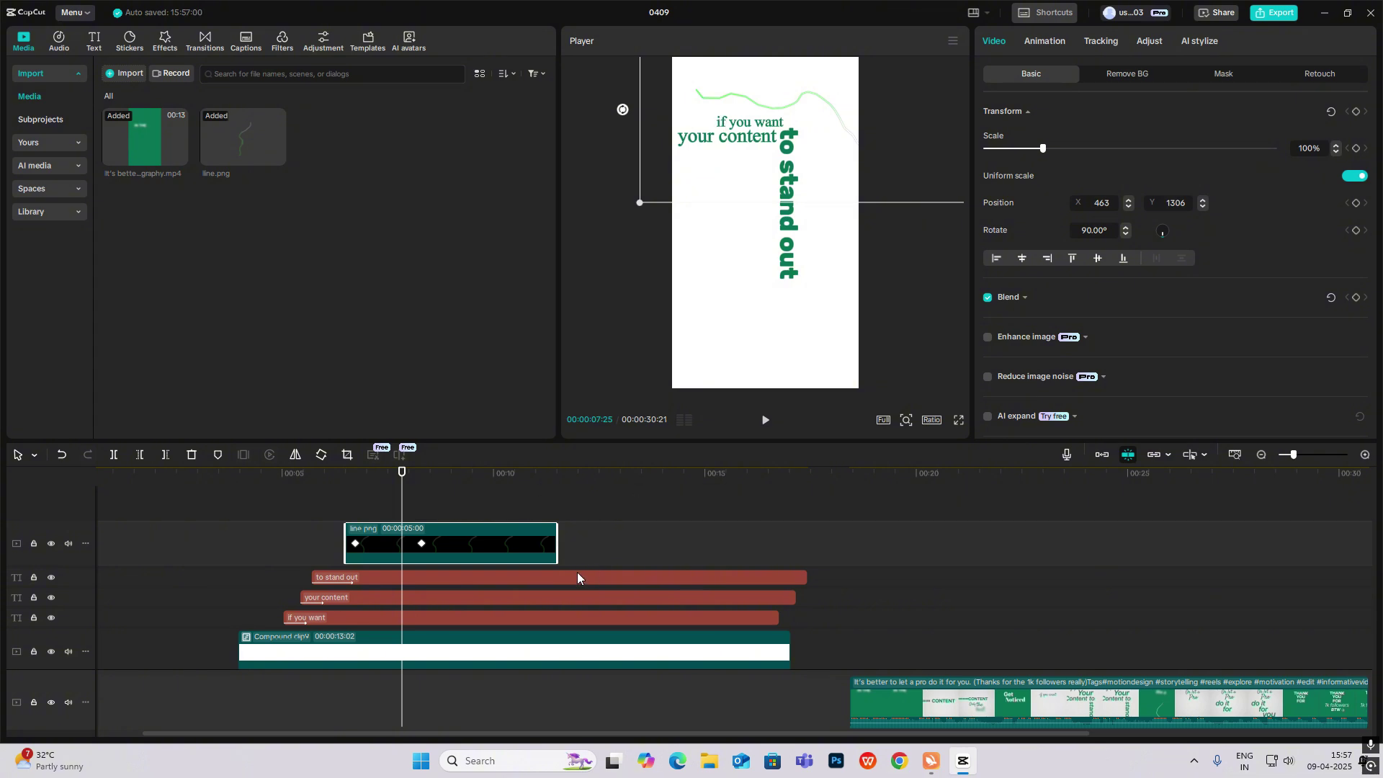
Combine the three text clips and the white compound clip into one compound clip and preview it
left_click_drag(277, 553, 332, 597)
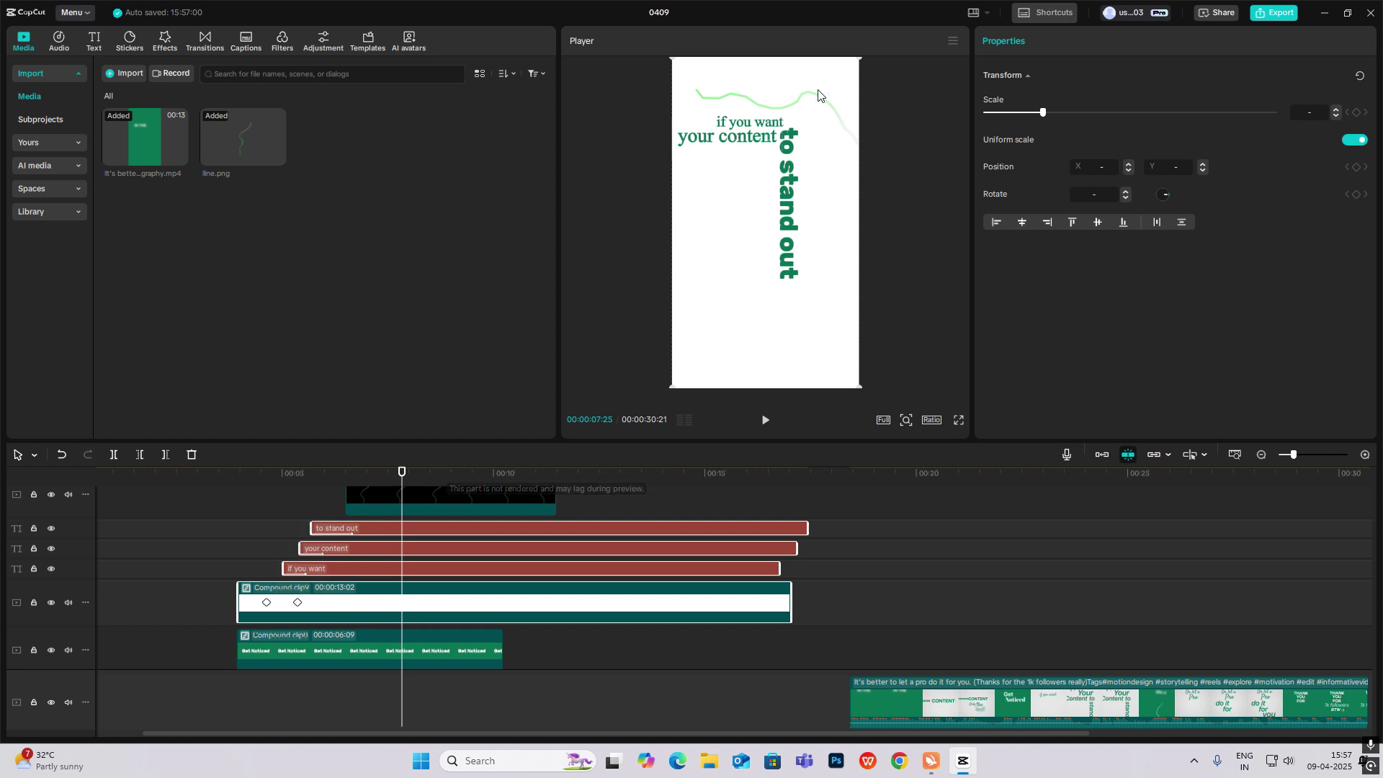
key("alt+g")
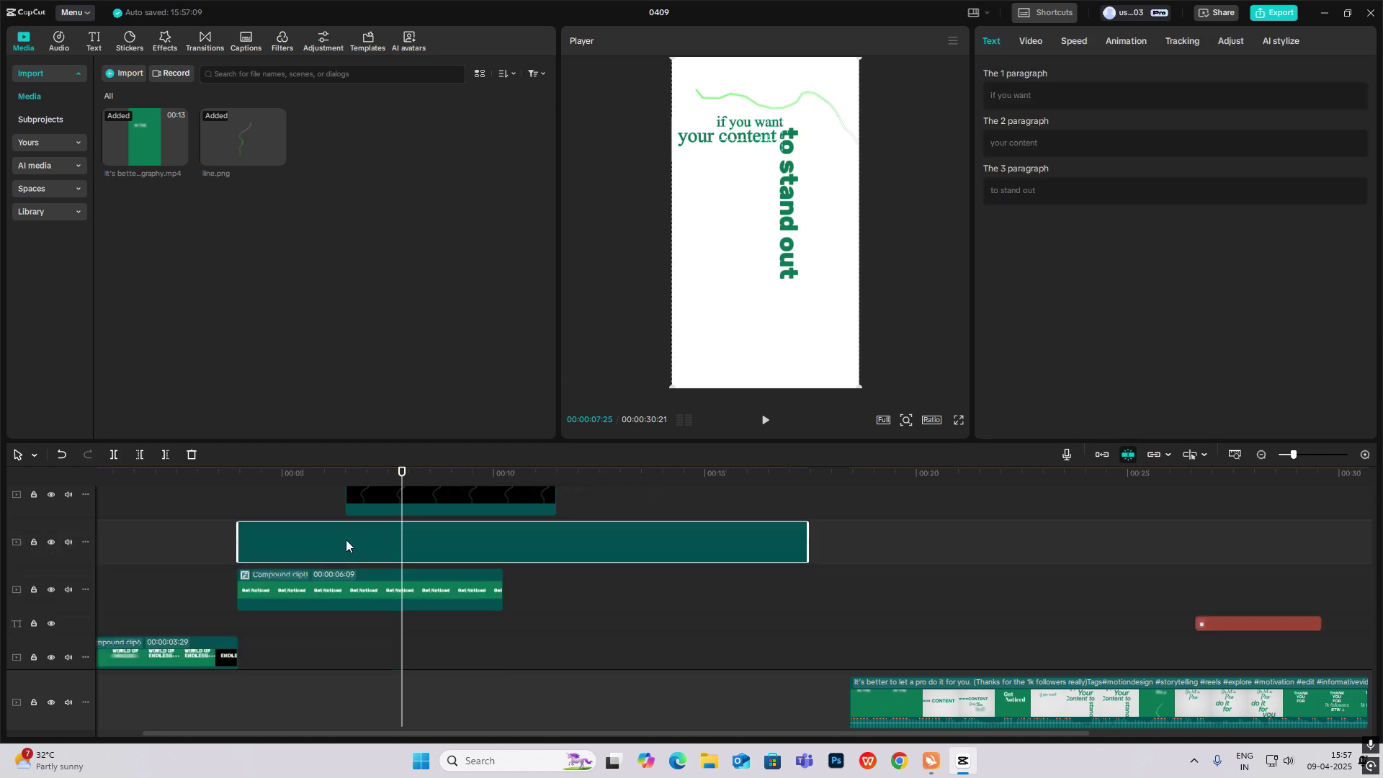
left_click(248, 504)
left_click_drag(248, 505, 345, 553)
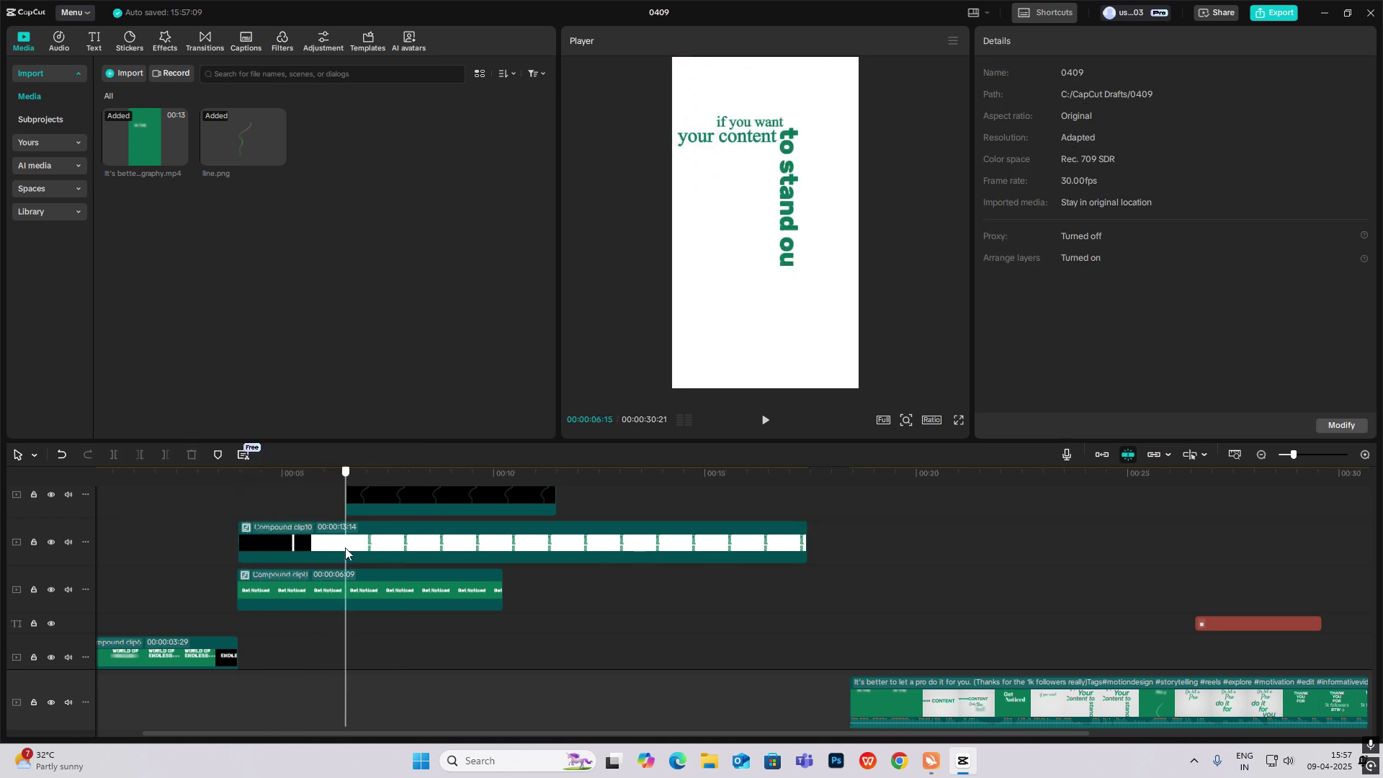
Move the line clip to start at about 00:06:28 and reposition the line beside to stand out, at X 1622, Y 672
scroll(373, 552, "up", 1)
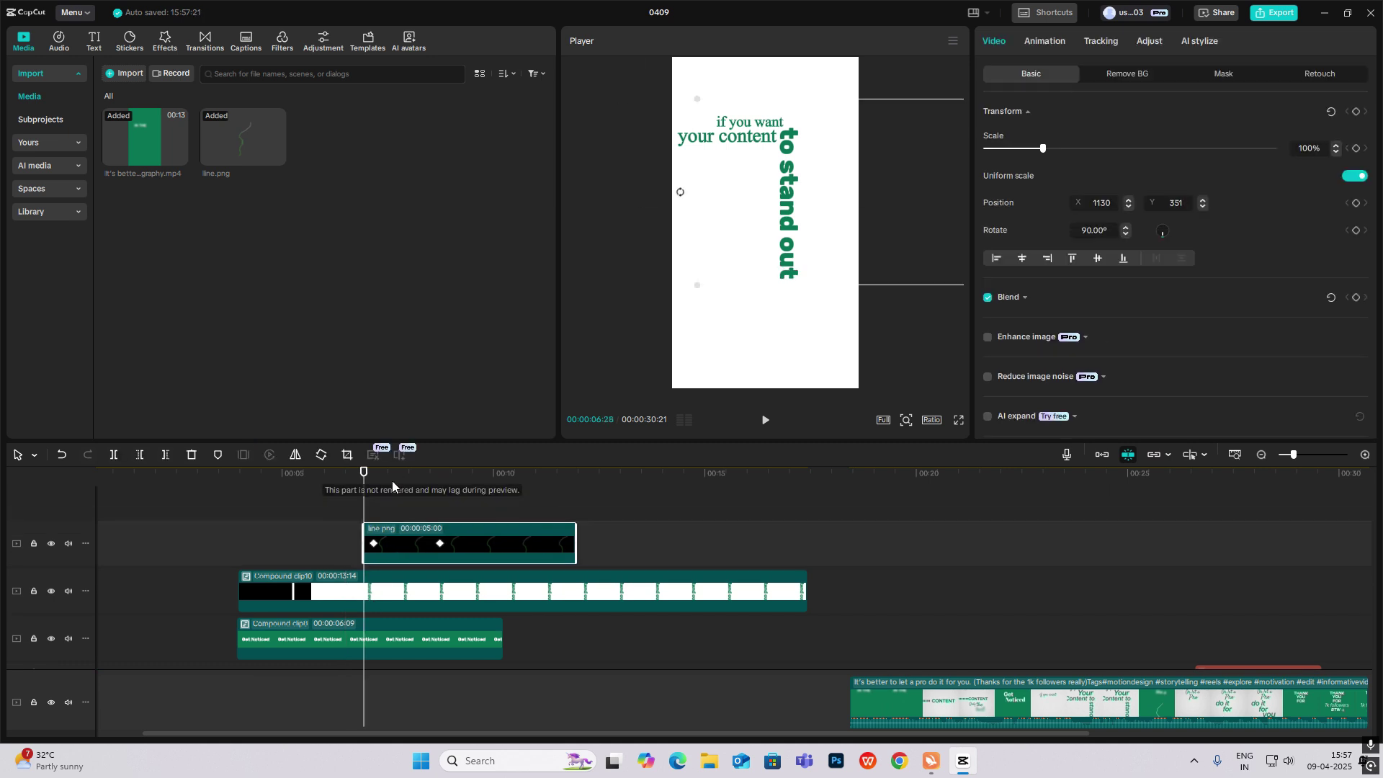
left_click_drag(366, 502, 450, 502)
left_click_drag(836, 168, 827, 164)
left_click(365, 502)
Add a transform keyframe to the text compound clip at 00:06:28
left_click(391, 595)
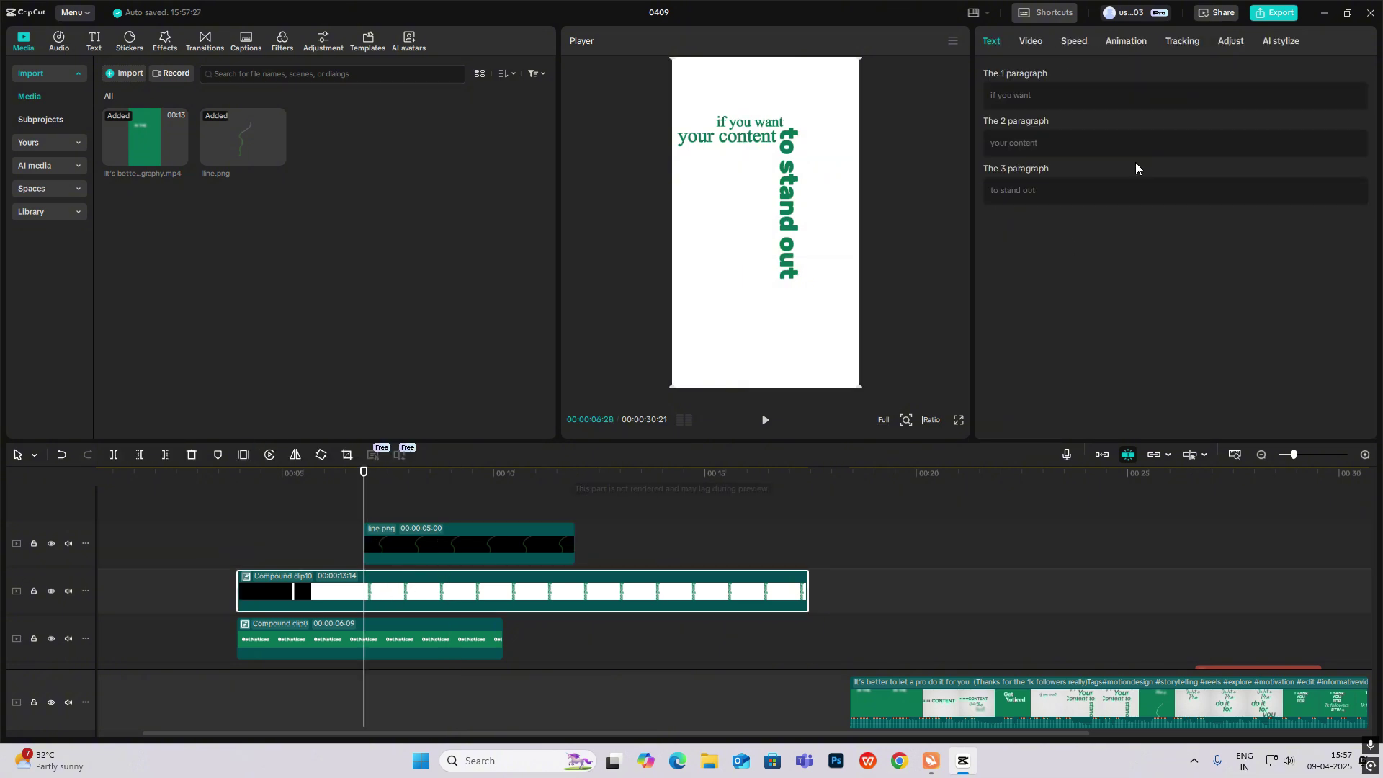
left_click(1030, 41)
left_click(1356, 110)
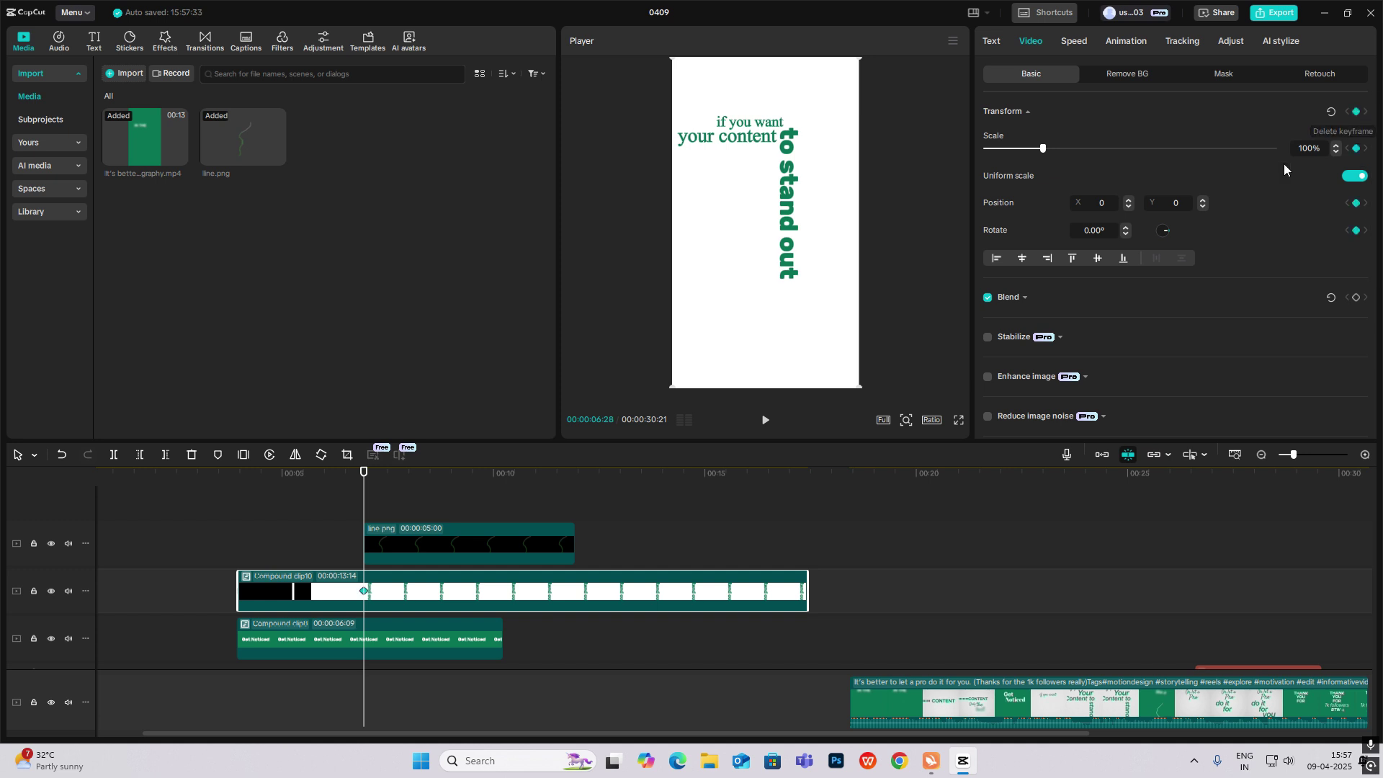
Shift the text compound clip's keyframe to about 00:07:01, near the line's first mask keyframe
left_click_drag(365, 508, 375, 545)
left_click(430, 547)
left_click(408, 581)
left_click(386, 542)
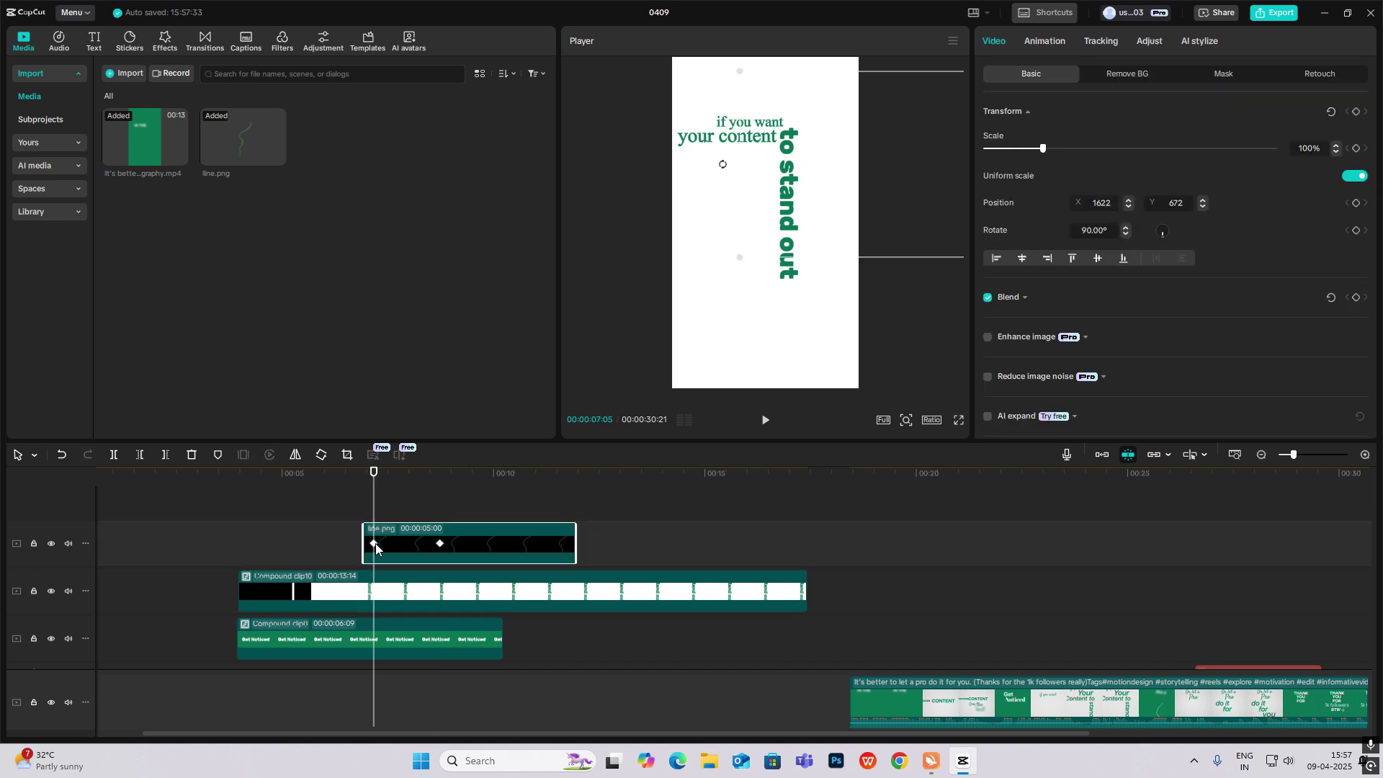
left_click(377, 595)
left_click(367, 592)
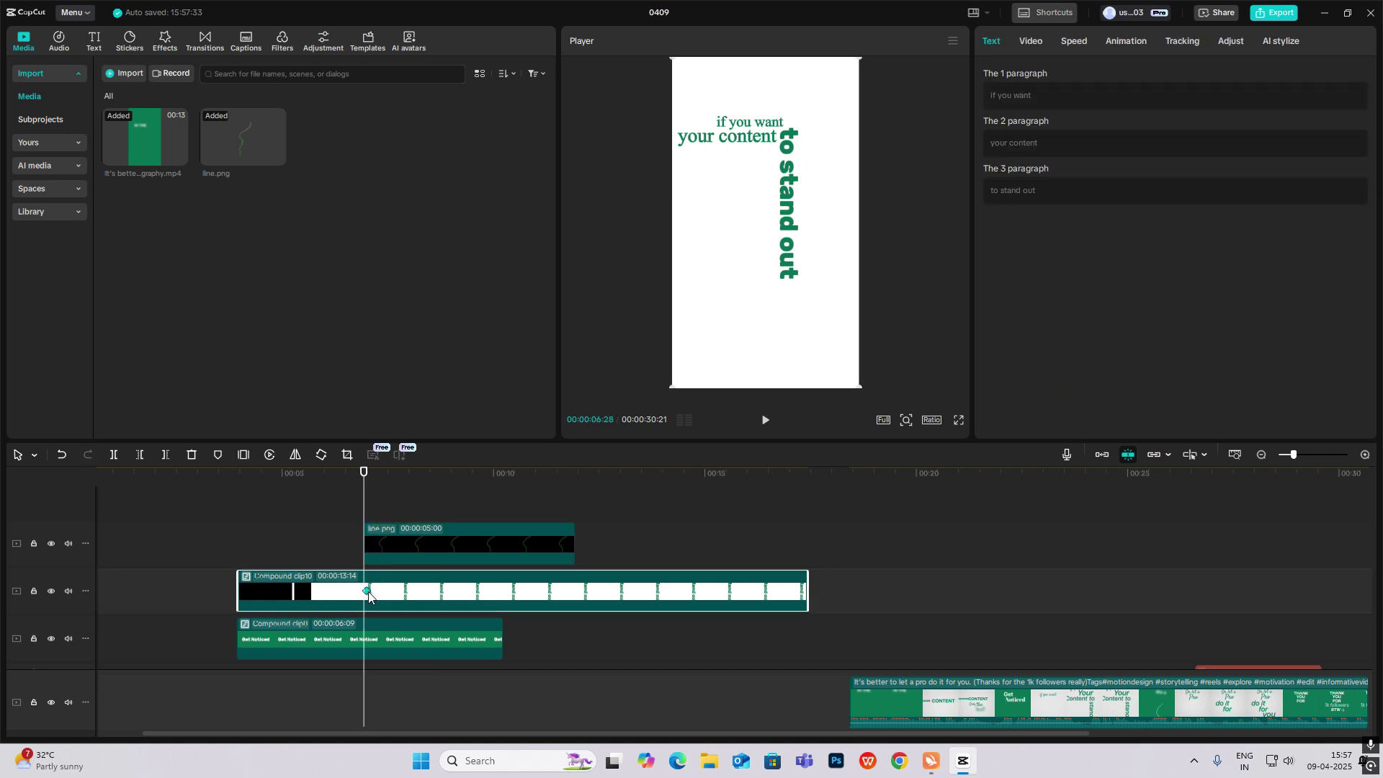
left_click(374, 513)
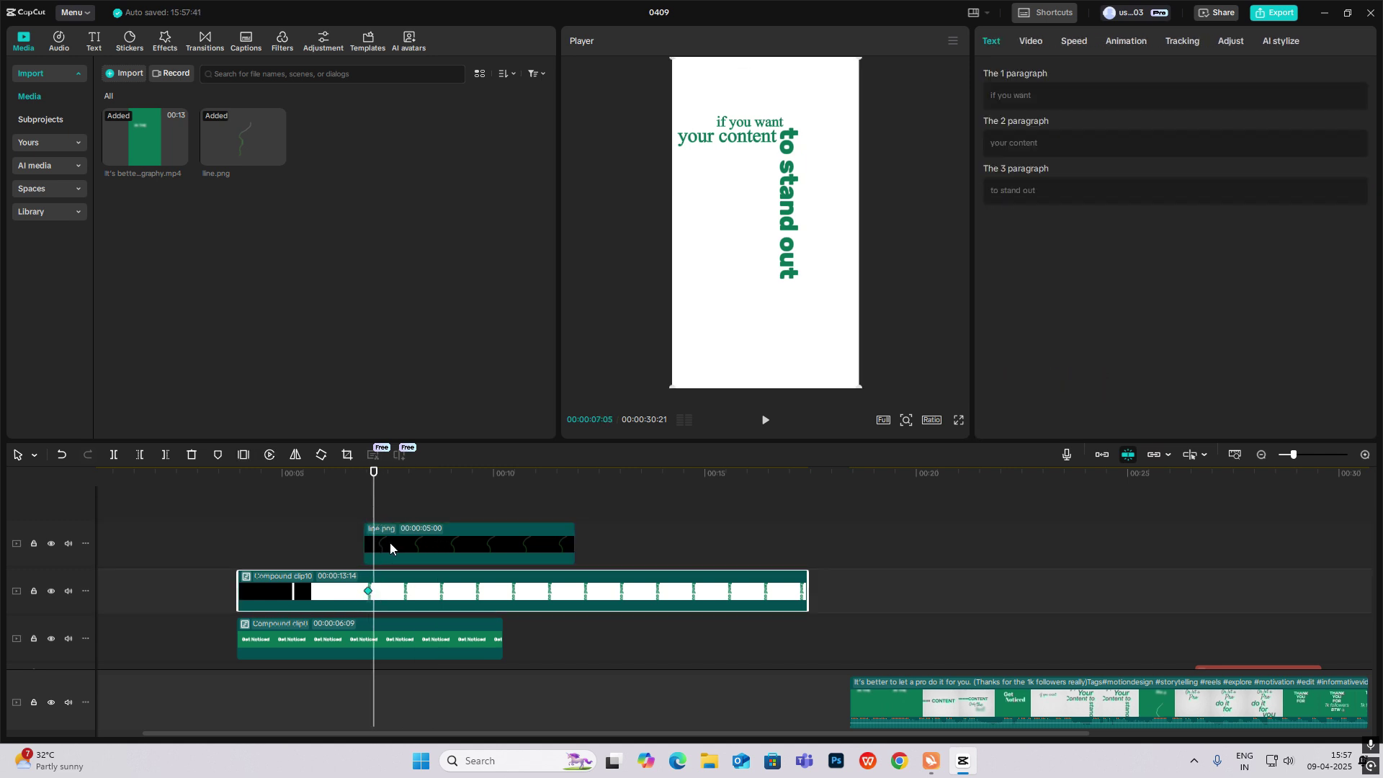
left_click(380, 584)
left_click_drag(373, 511, 370, 507)
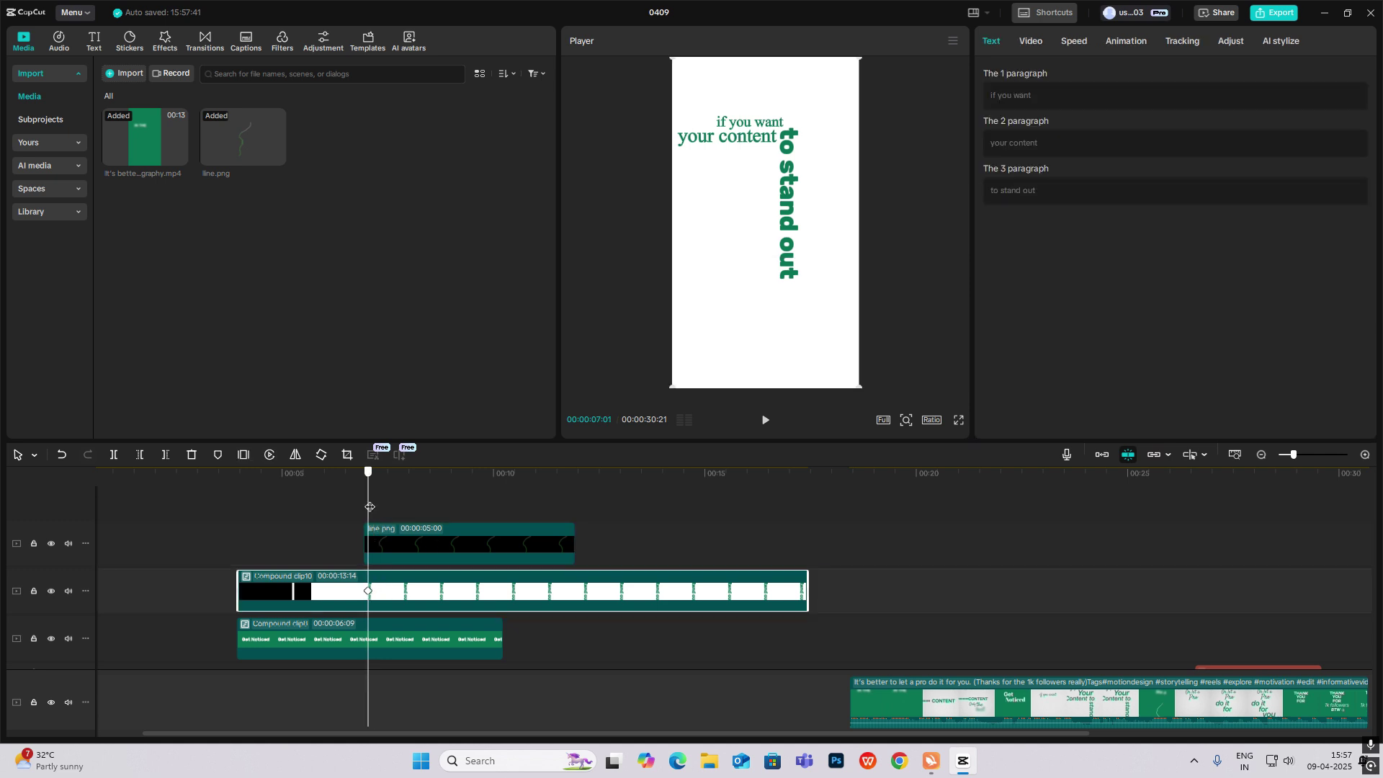
left_click(382, 553)
left_click(373, 545)
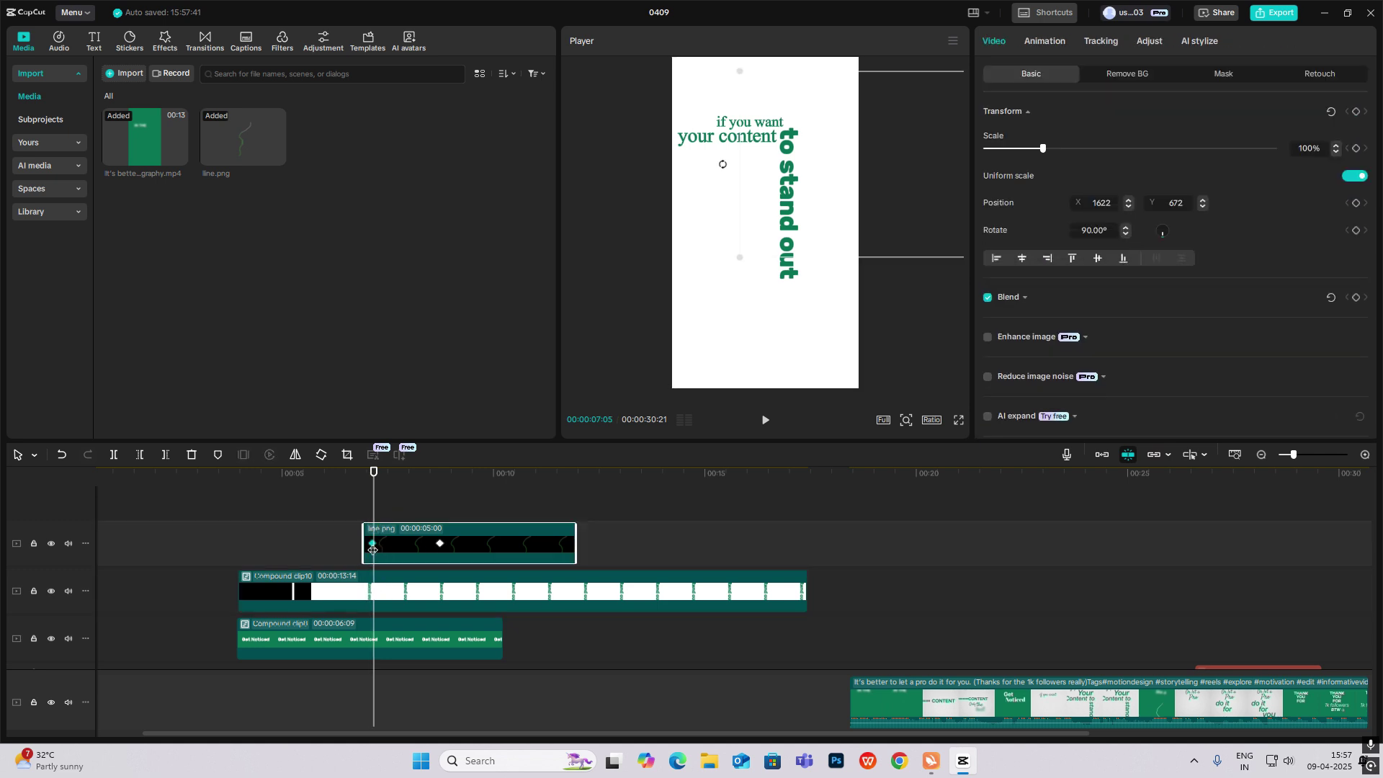
left_click_drag(375, 528, 371, 510)
Add a second transform keyframe to the text compound clip at 00:08:22, in line with the line's last mask keyframe
left_click(393, 588)
left_click(439, 543)
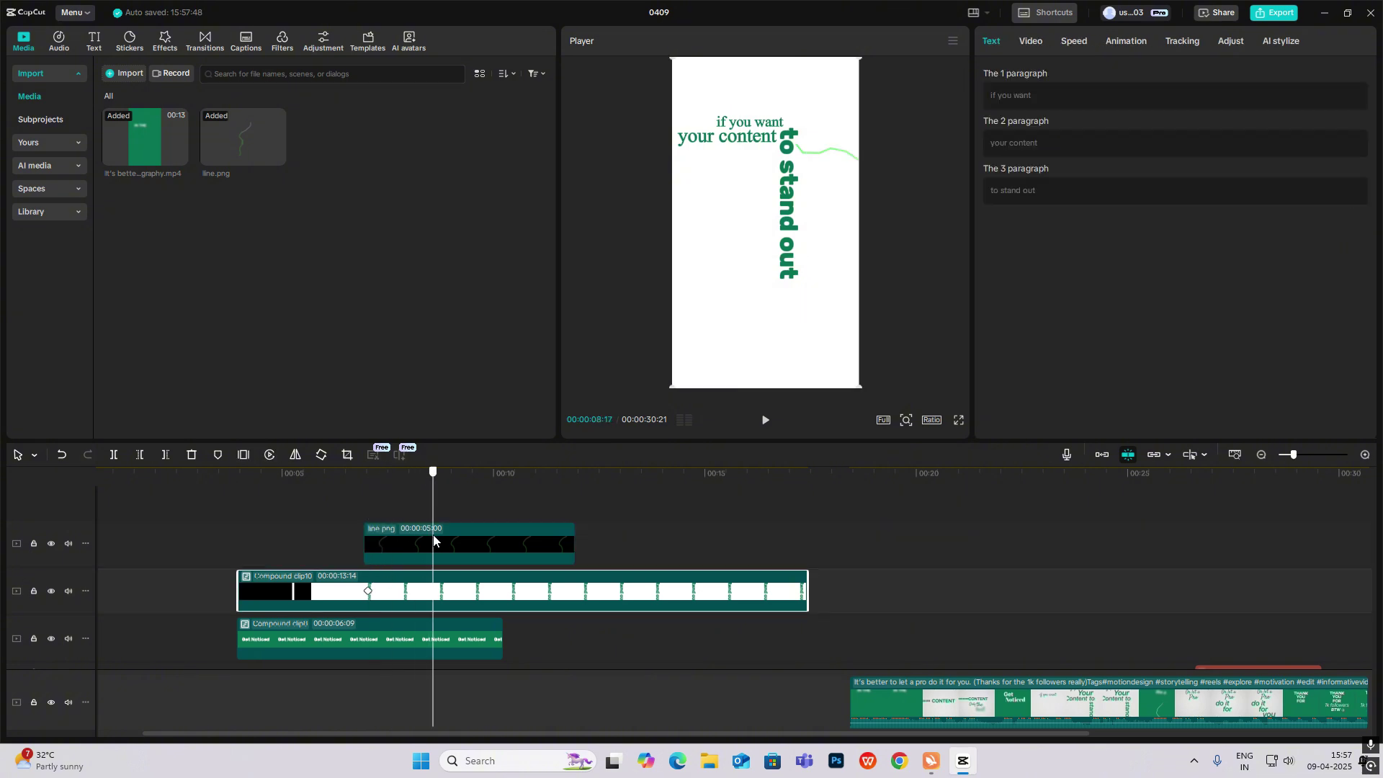
left_click(448, 582)
left_click(1029, 41)
left_click(1356, 111)
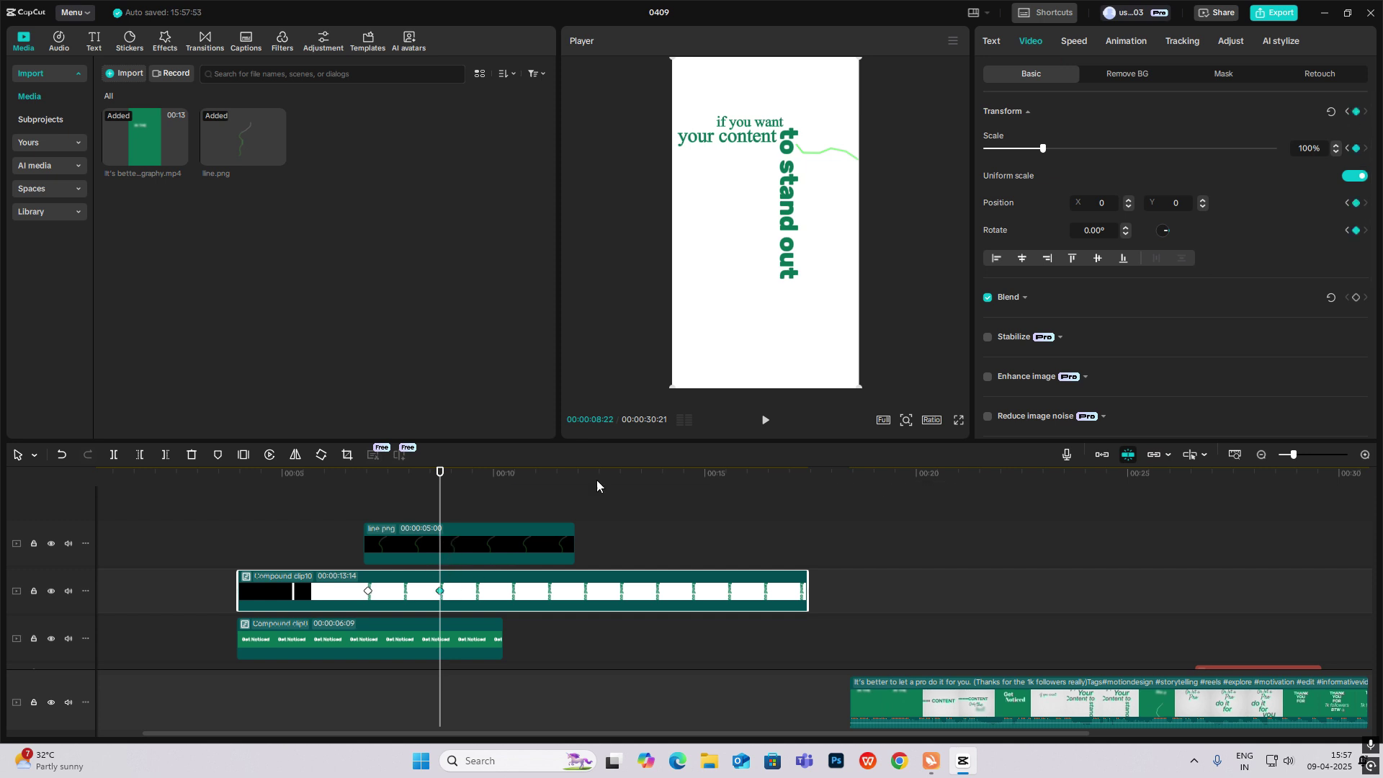
At 00:08:22, set the text compound clip to 130% scale and −90° rotation, and move it down to Y −1703
left_click_drag(951, 472, 437, 515)
left_click(437, 581)
left_click(1029, 41)
left_click_drag(1043, 149, 1059, 155)
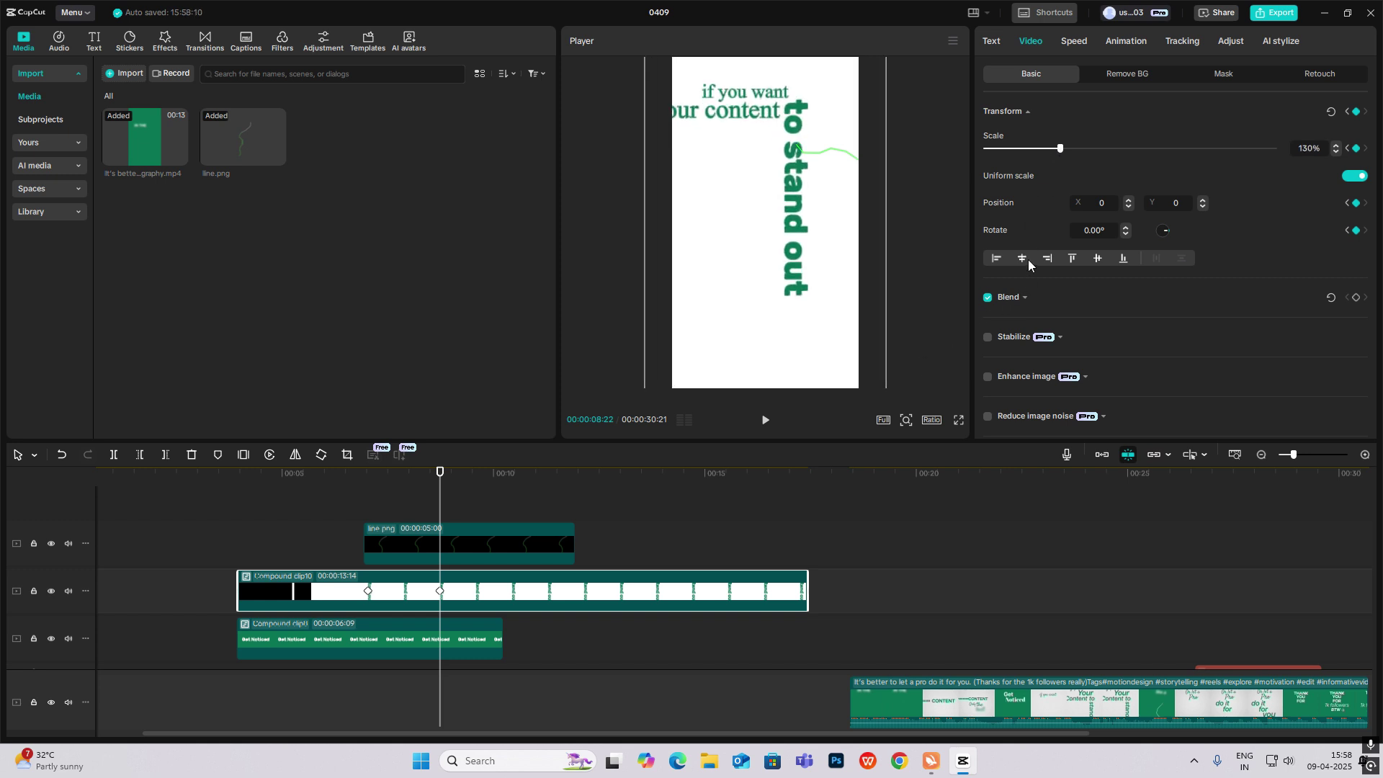
left_click(1126, 228)
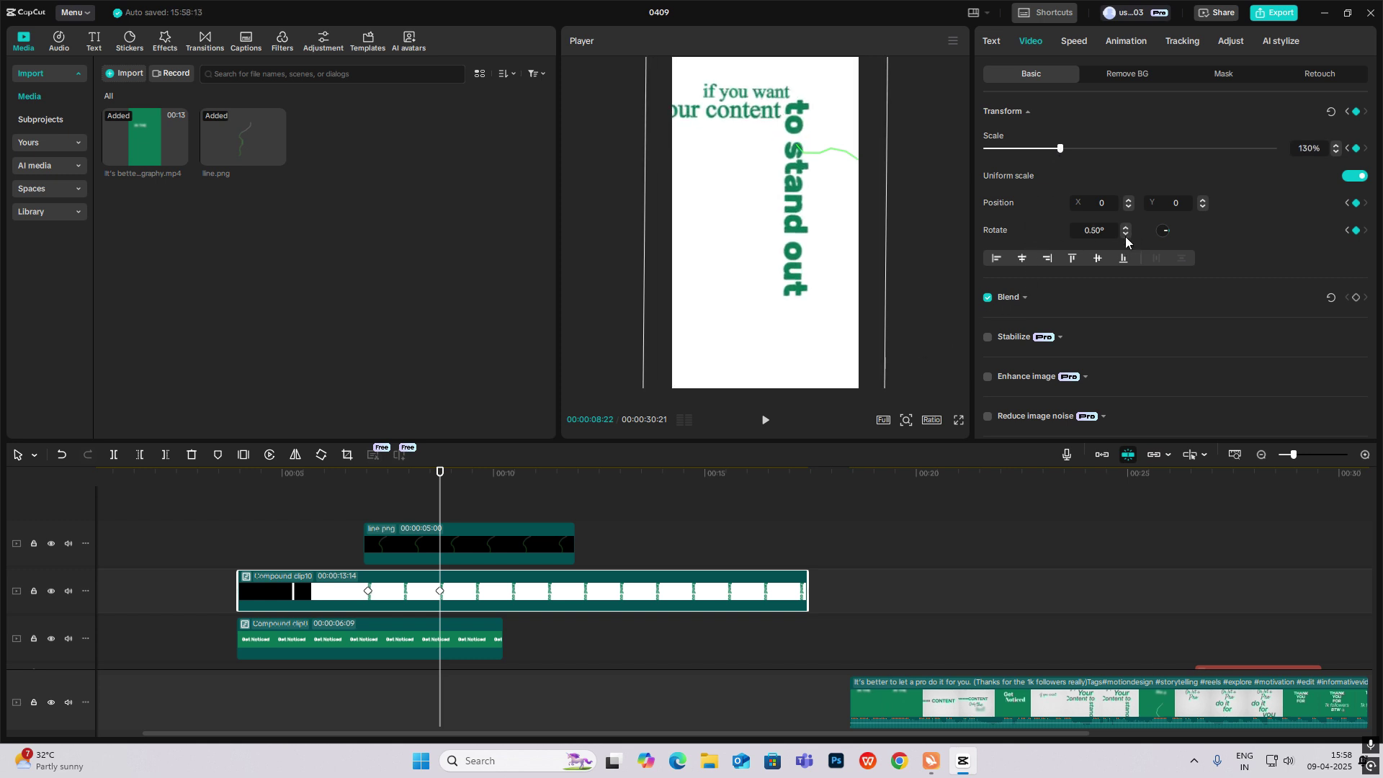
left_click_drag(1165, 232, 1162, 225)
left_click_drag(760, 283, 768, 341)
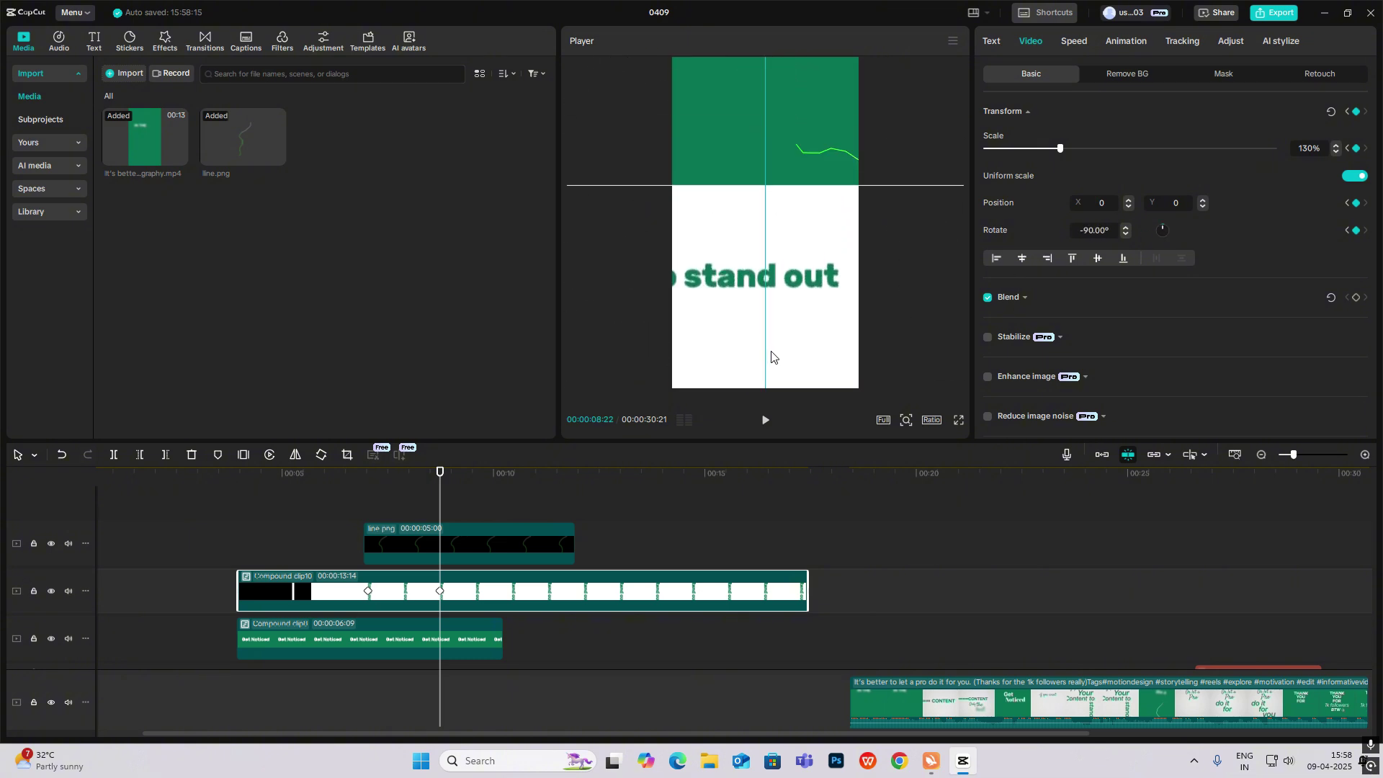
Trim the end of the Get Noticed compound clip to a duration of 00:00:03:17
scroll(487, 575, "down", 1)
left_click(474, 602)
left_click_drag(502, 602, 388, 602)
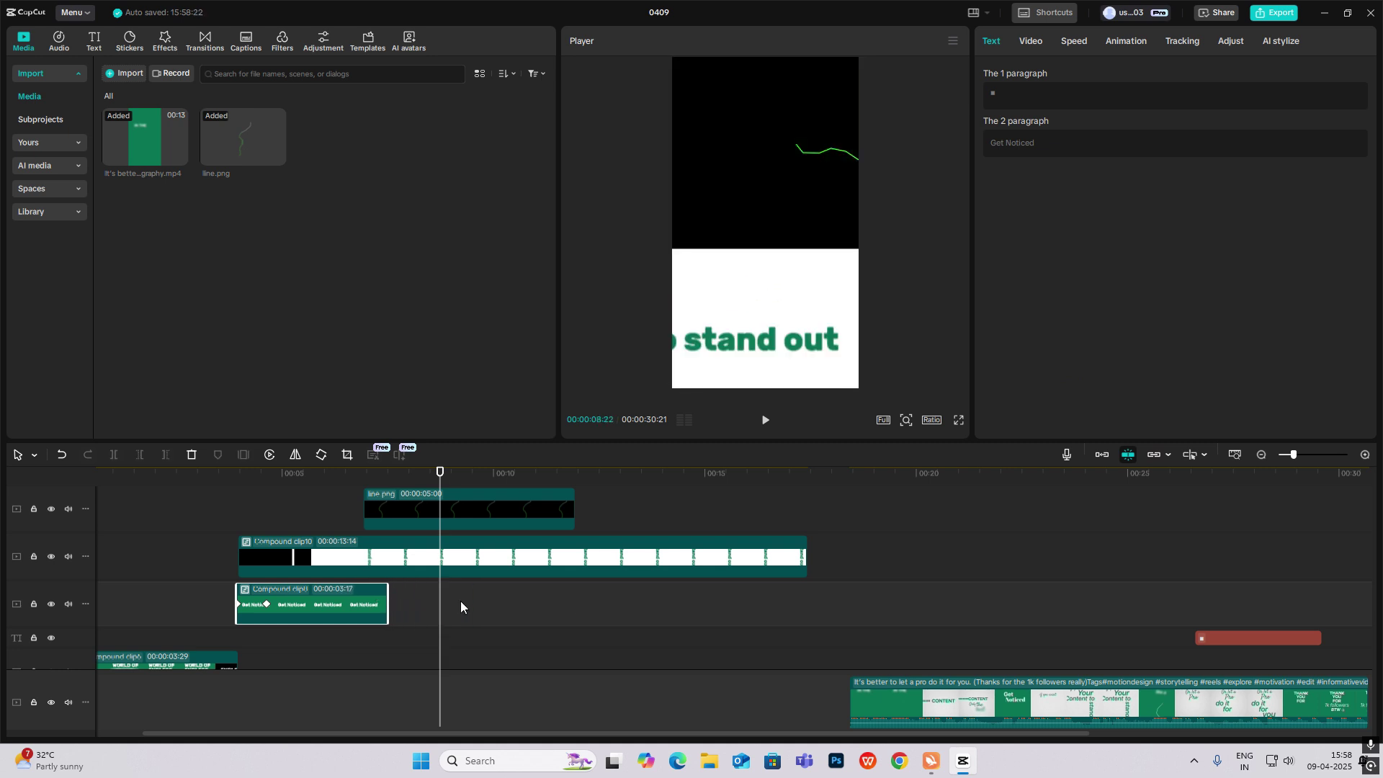
Move the green background text clip beneath the text compound clip and align its start with the line clip's start
left_click_drag(1258, 638, 496, 595)
scroll(449, 517, "up", 1)
left_click(413, 508)
mouse_move(412, 507)
left_mouse_down()
mouse_move(382, 510)
mouse_move(398, 511)
left_mouse_up()
left_click_drag(430, 624, 363, 624)
Increase the text compound clip's scale to 149% at its 00:08:22 keyframe
left_click(374, 508)
left_click(387, 532)
left_click(399, 592)
left_click_drag(382, 515, 438, 533)
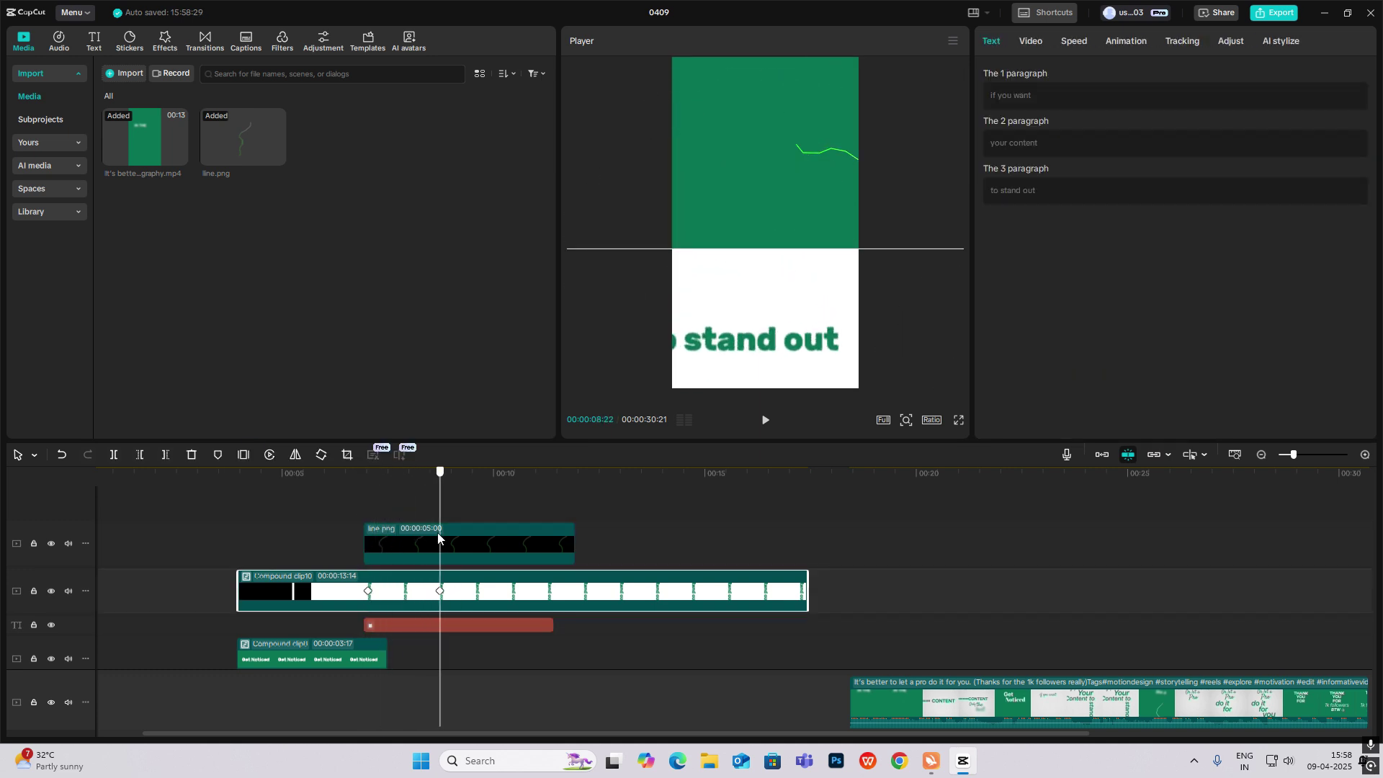
left_click(1031, 41)
left_click_drag(1057, 148, 1071, 148)
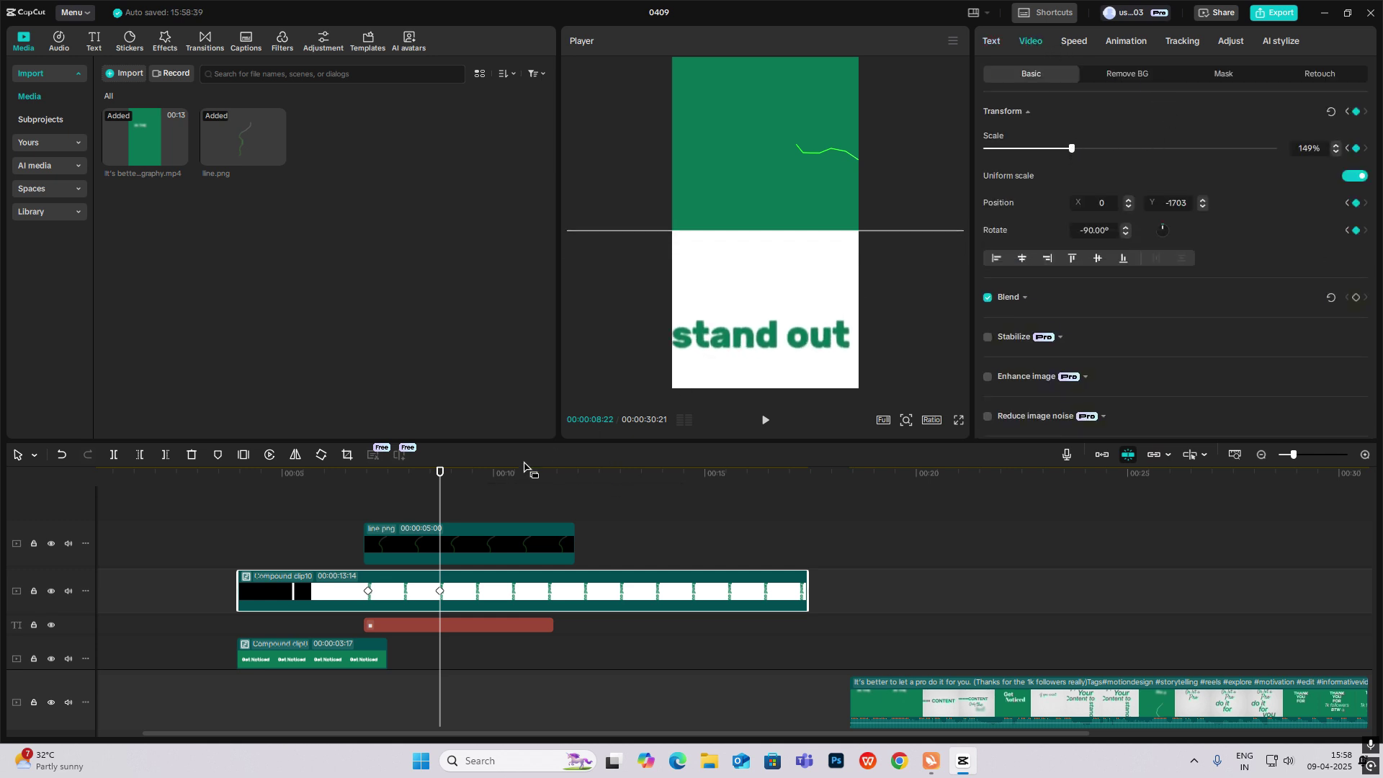
Enlarge the text compound clip further at 00:08:22 and move it down until its text leaves the frame
left_click_drag(442, 497, 387, 496)
left_click_drag(1049, 150, 1058, 157)
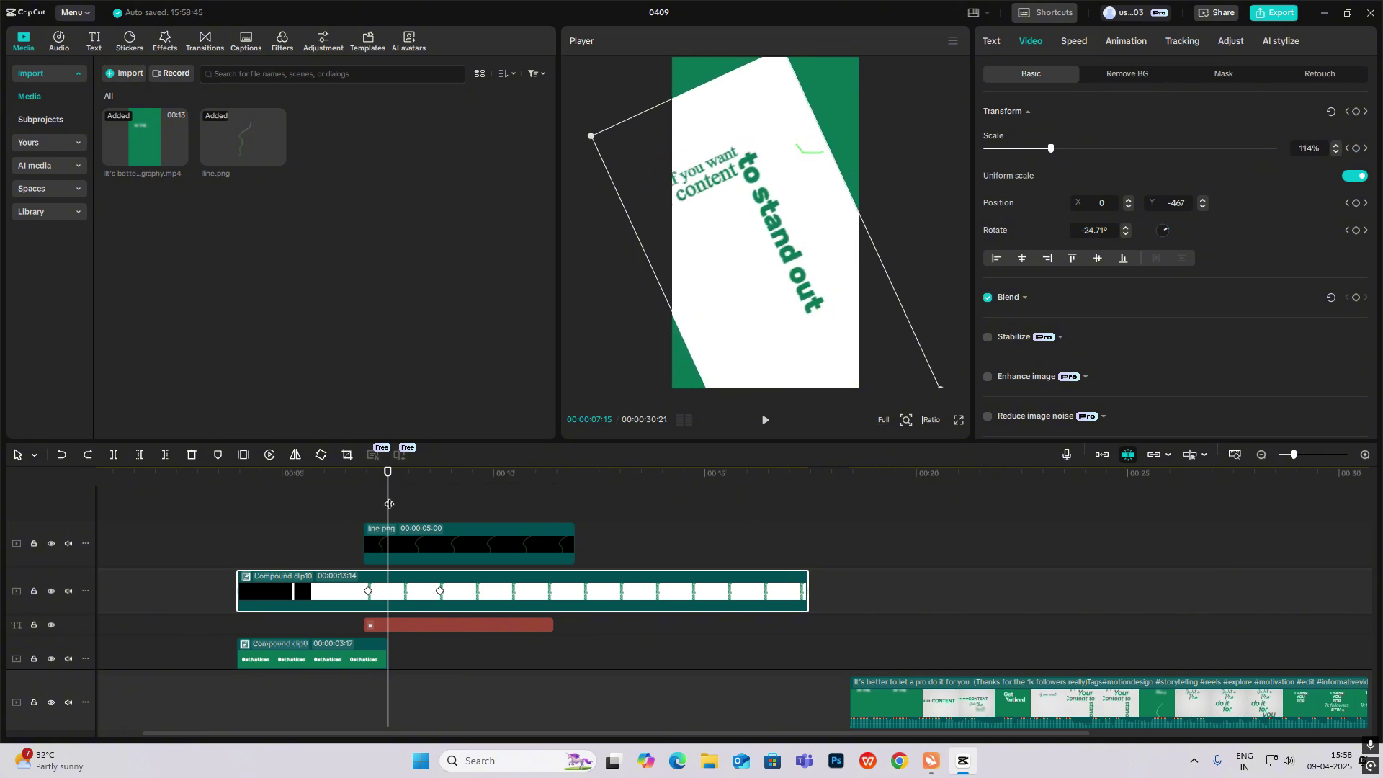
left_click(441, 516)
left_click_drag(1072, 148, 1101, 161)
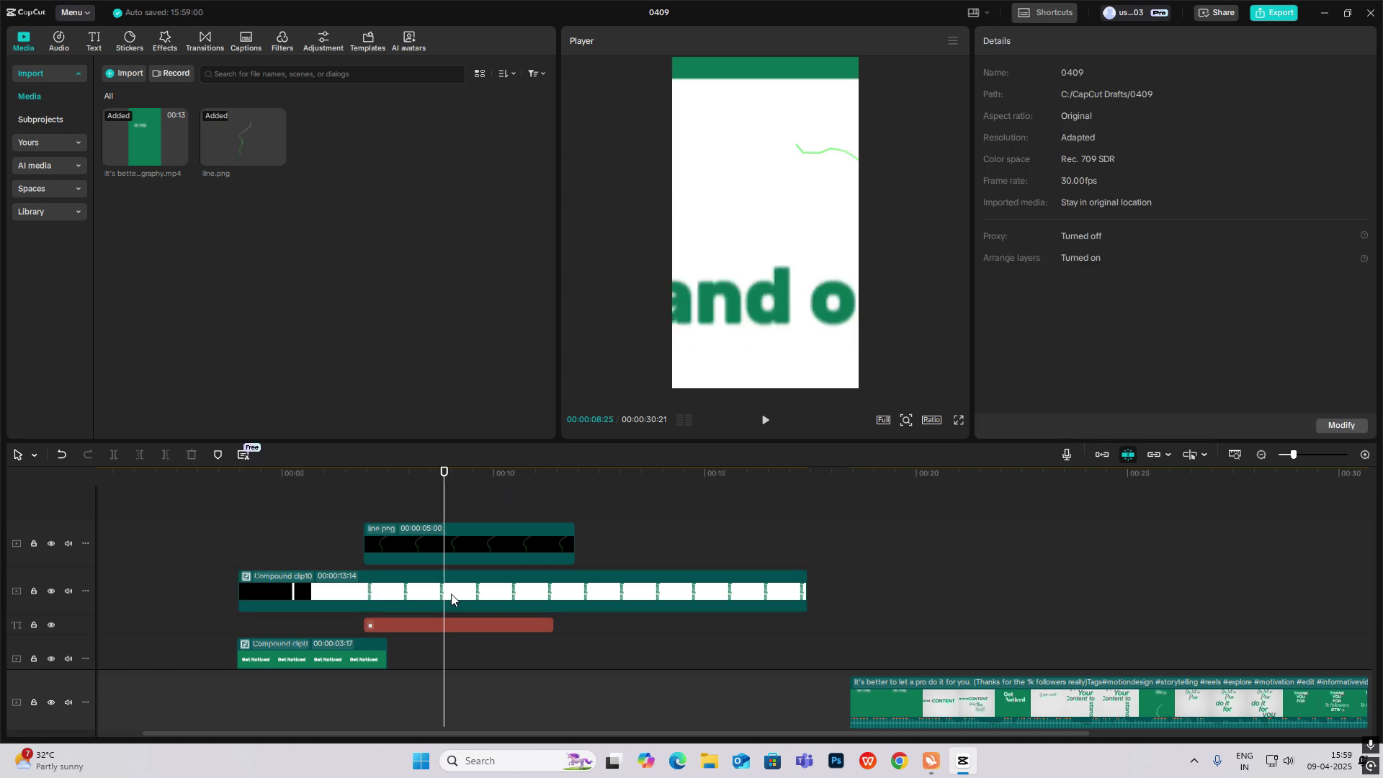
left_click(452, 599)
left_click_drag(443, 515, 436, 515)
left_click_drag(724, 206, 747, 398)
left_click(373, 507)
left_click_drag(373, 509, 393, 518)
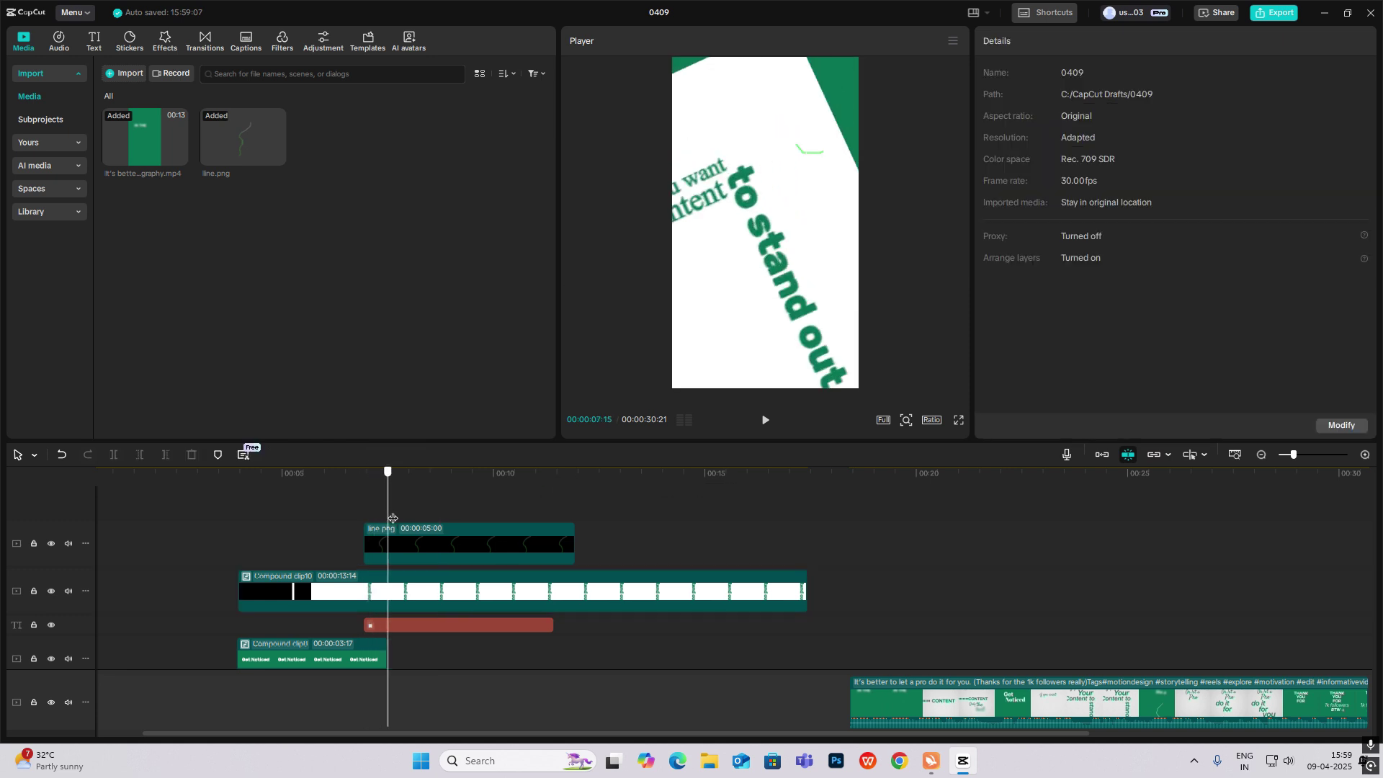
left_click(449, 519)
Apply the Quad Ease curve between the text compound clip's two scale keyframes
left_click(484, 599)
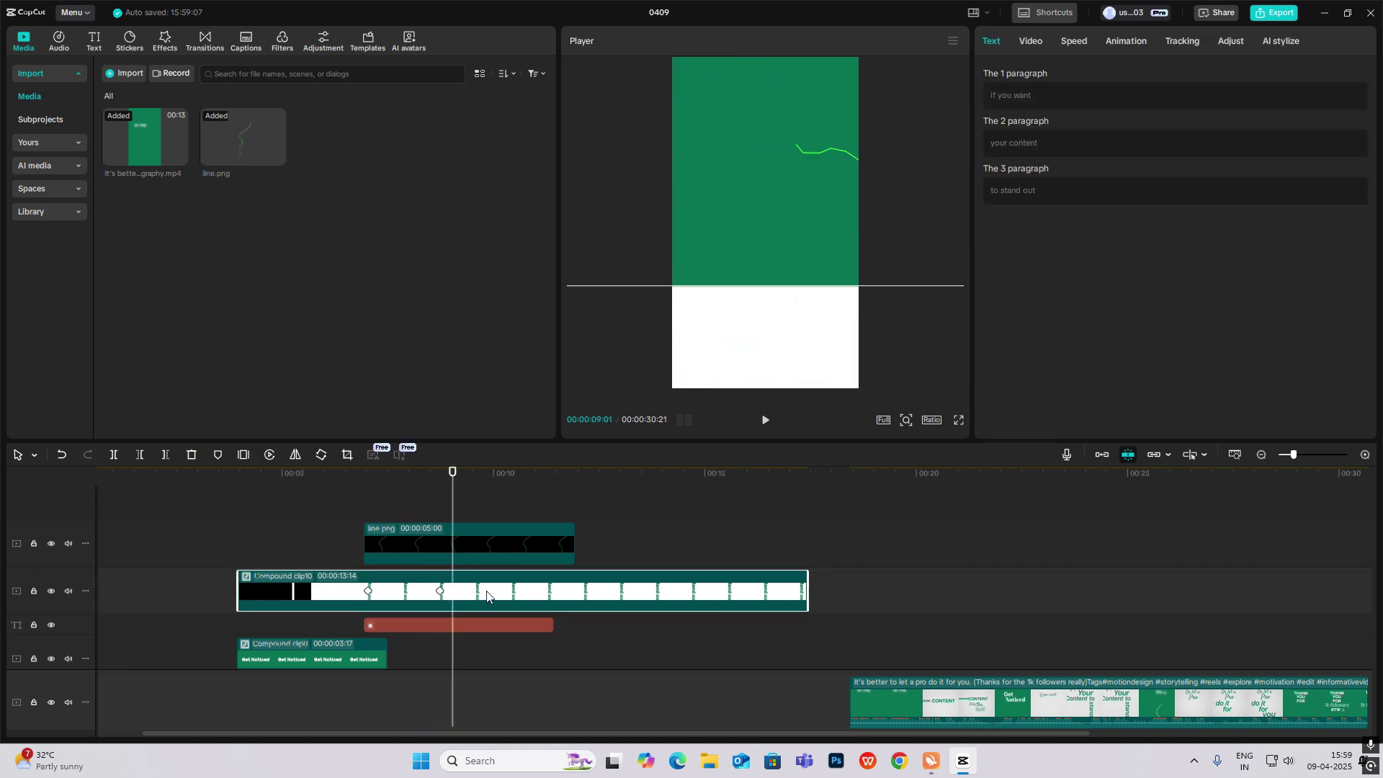
key("alt+k")
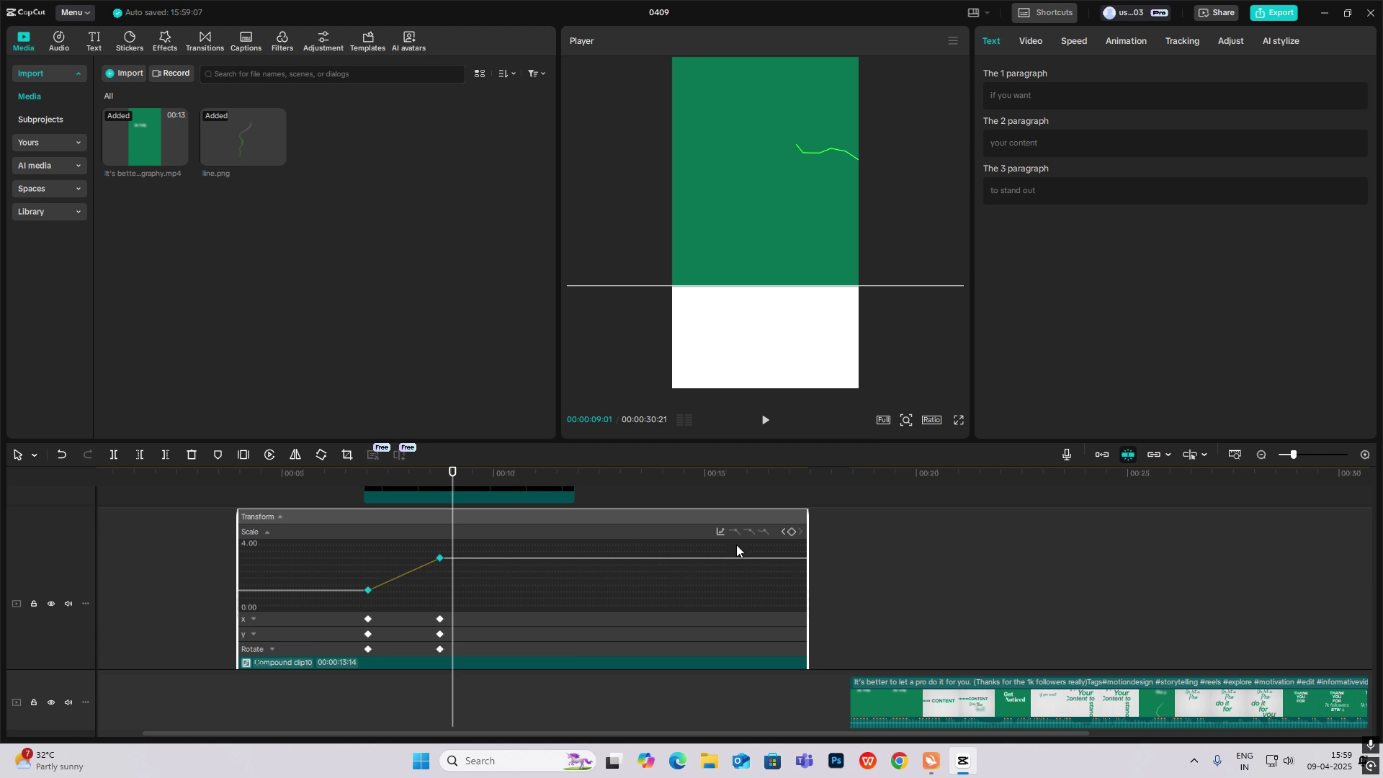
left_click(721, 531)
left_click(815, 624)
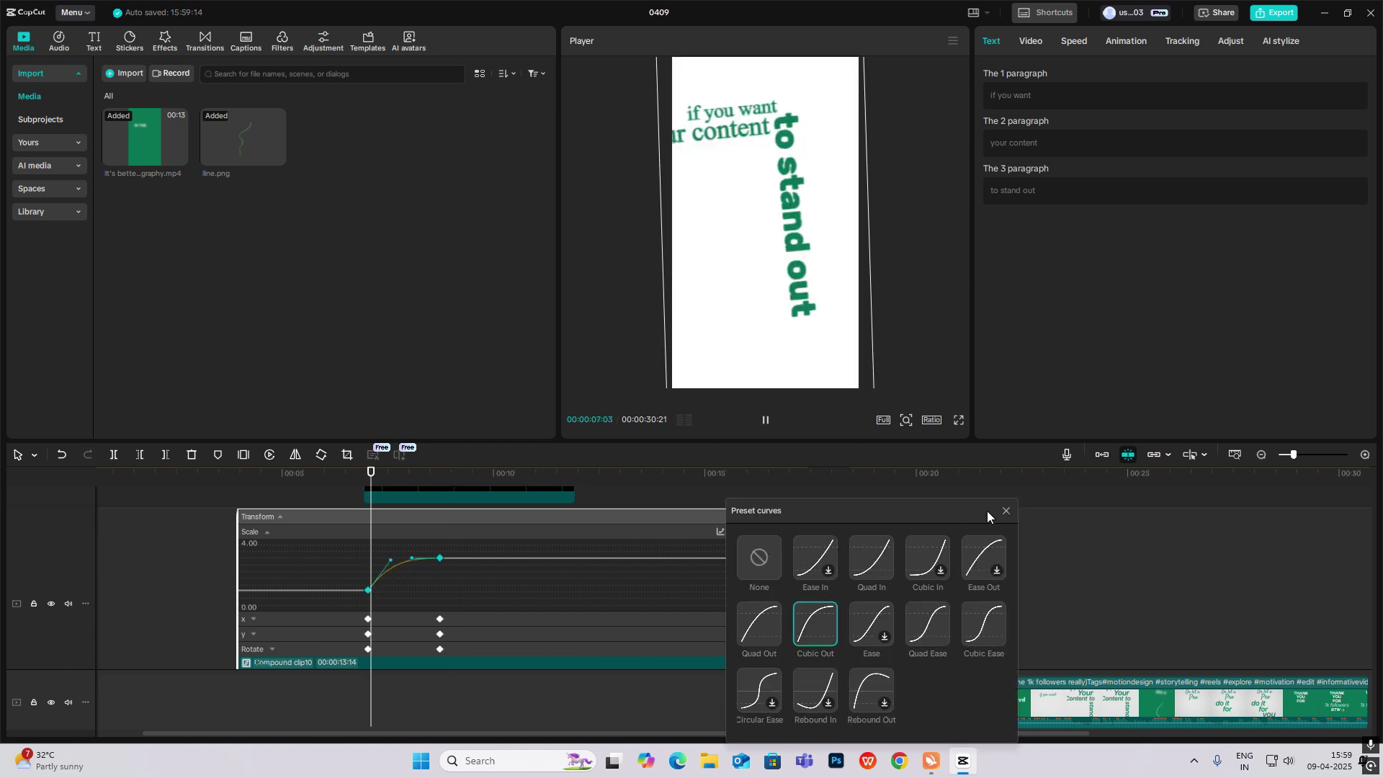
left_click(930, 620)
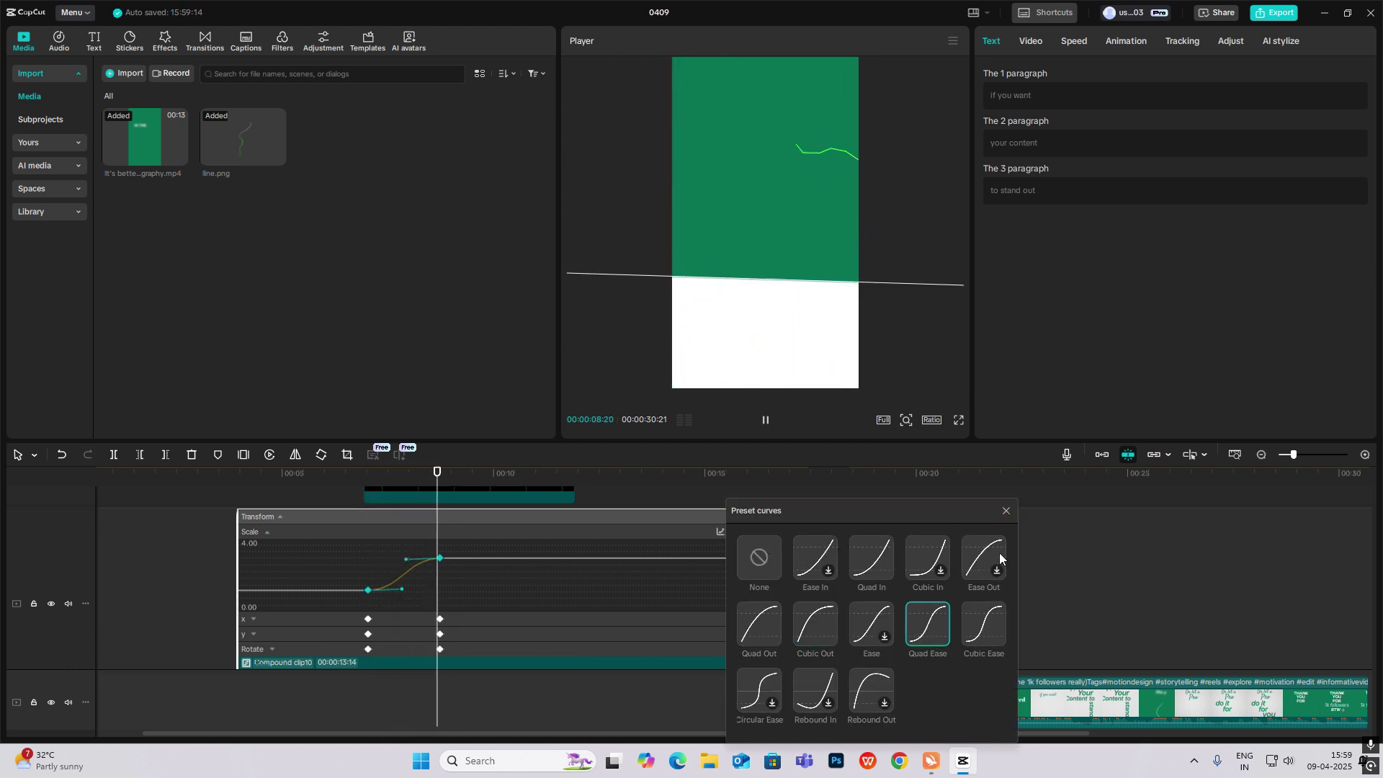
left_click(1006, 510)
Apply the Quad Ease curve to the text compound clip's X, Y and rotation keyframes
left_click(254, 619)
left_click(253, 634)
left_click(721, 562)
left_click(927, 623)
left_click(272, 649)
left_click(1006, 511)
Add transform keyframes to the line clip at 00:07:04 and 00:08:22, setting the second to 0° rotation at X −104, Y −1031
left_click_drag(435, 473, 388, 542)
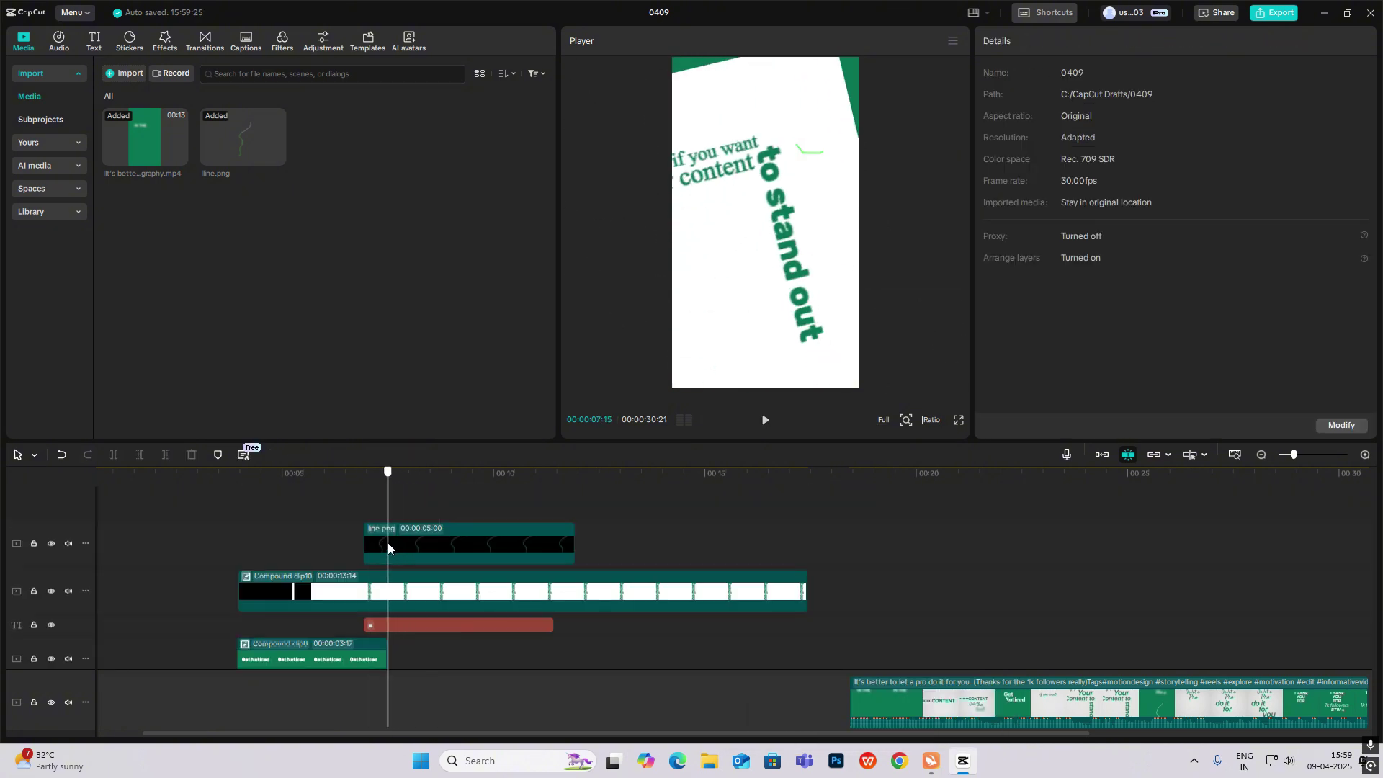
left_click(407, 541)
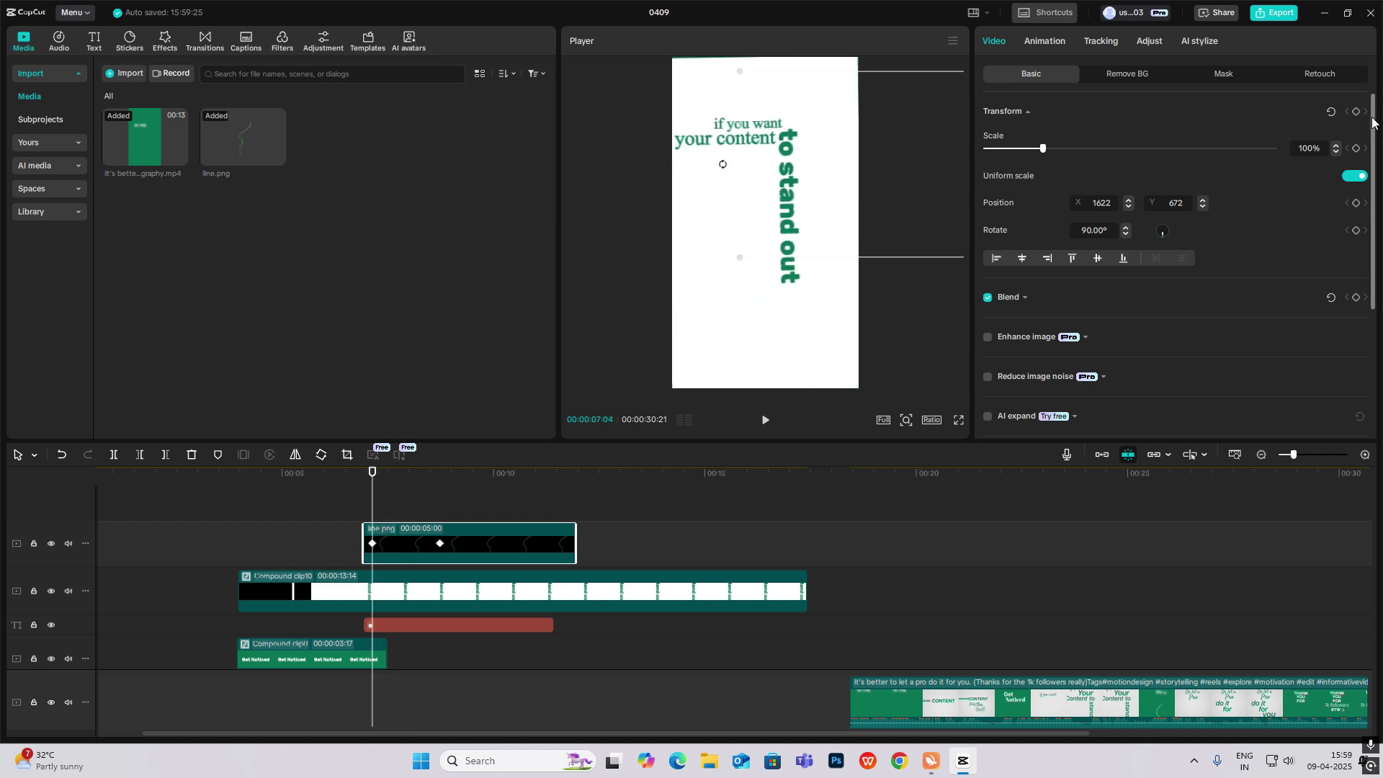
left_click_drag(398, 512, 440, 509)
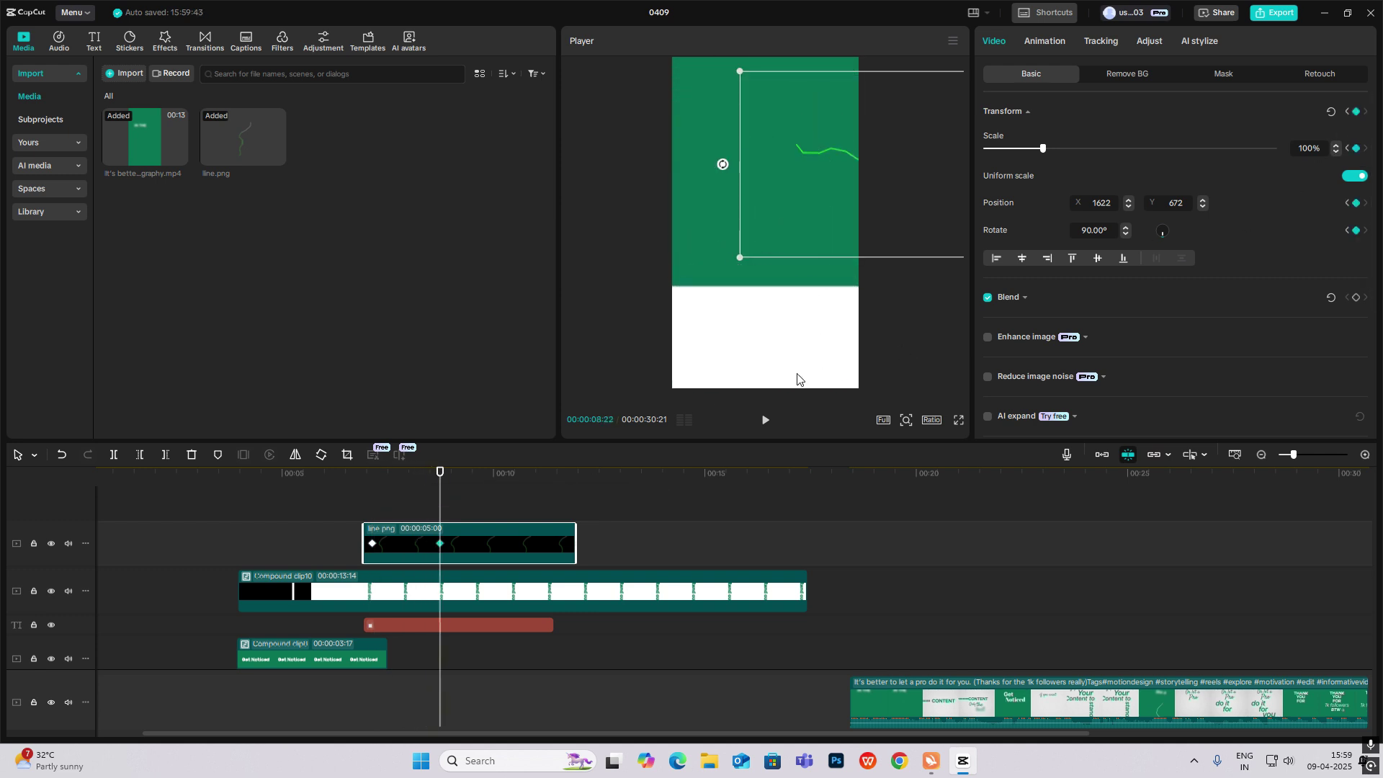
left_click_drag(722, 171, 872, 365)
mouse_move(905, 275)
left_mouse_down()
mouse_move(779, 281)
mouse_move(770, 328)
left_mouse_up()
key("Left")
key("Left")
key("Left")
key("Left")
key("Right")
key("Right")
key("Right")
key("Right")
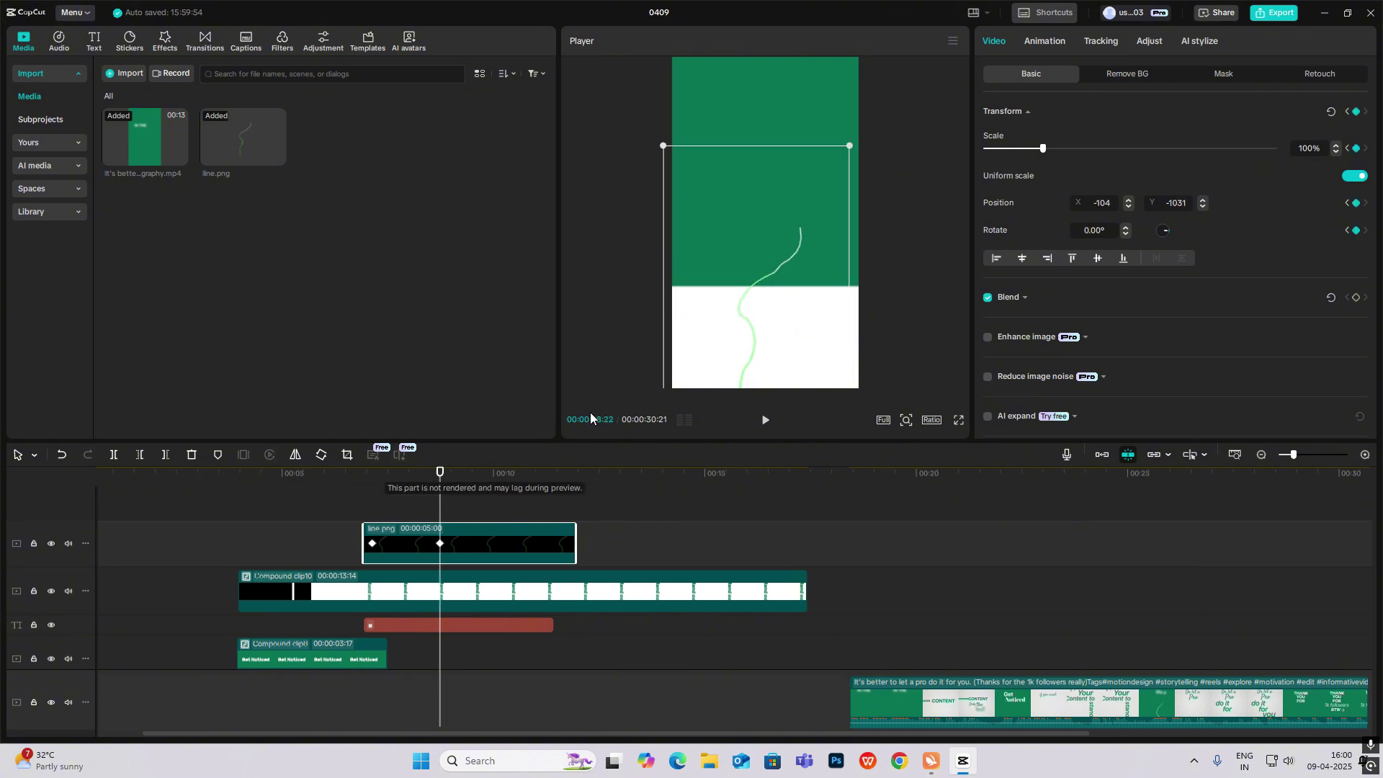
Scale the line to 131% at 00:08:22 and reposition it at X −167, Y −1060
left_click_drag(849, 152, 911, 108)
left_click_drag(789, 250, 779, 254)
left_click(382, 512)
left_click_drag(382, 513, 434, 533)
left_click(459, 551)
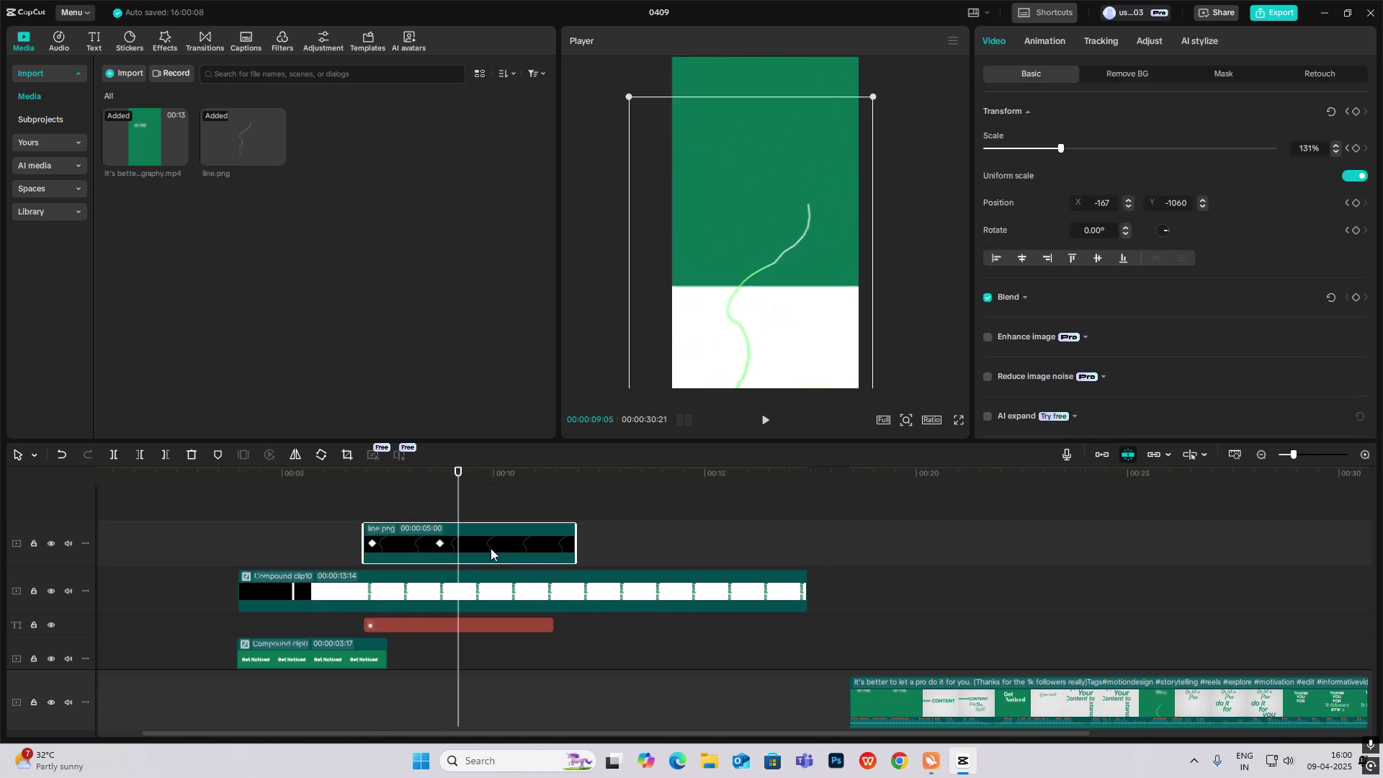
Apply the Quad Ease curve between the line clip's scale keyframes
double_click(493, 549)
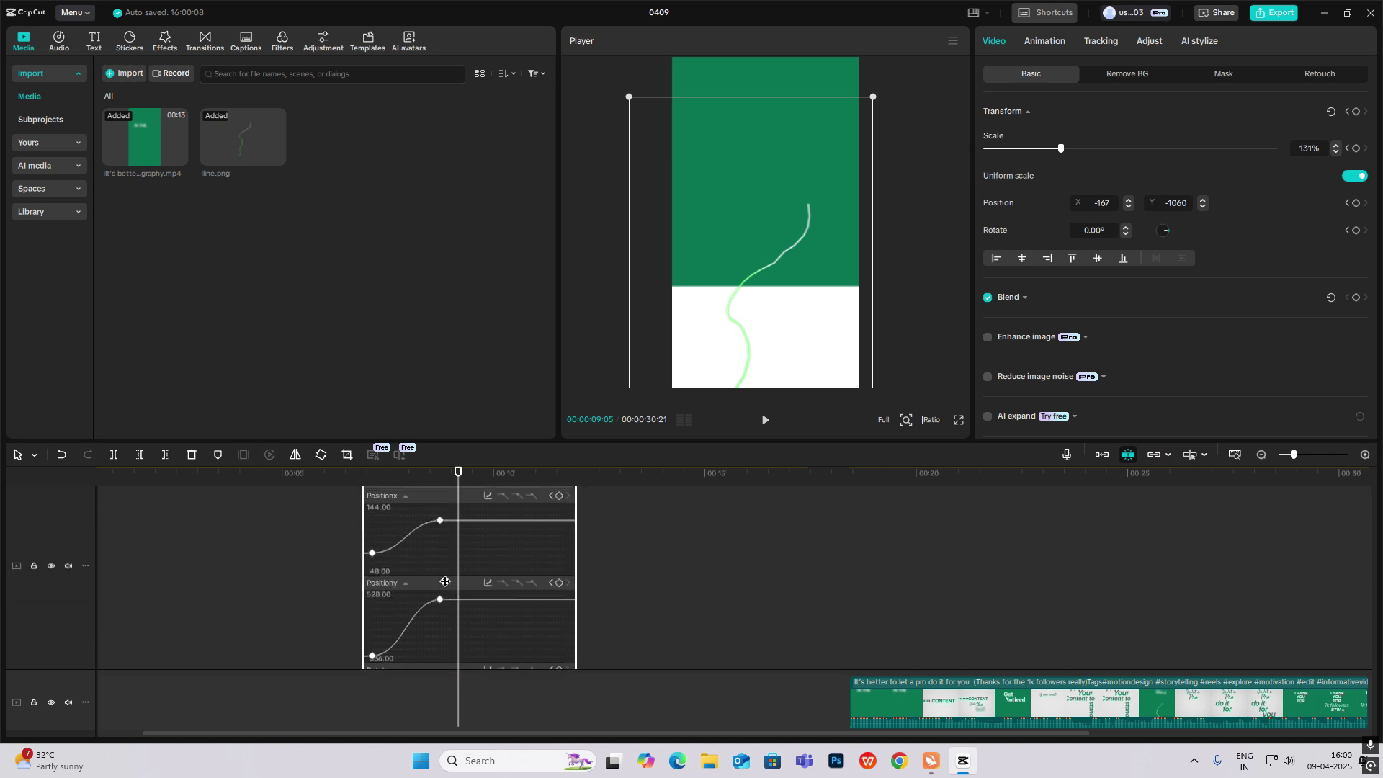
scroll(445, 581, "up", 3)
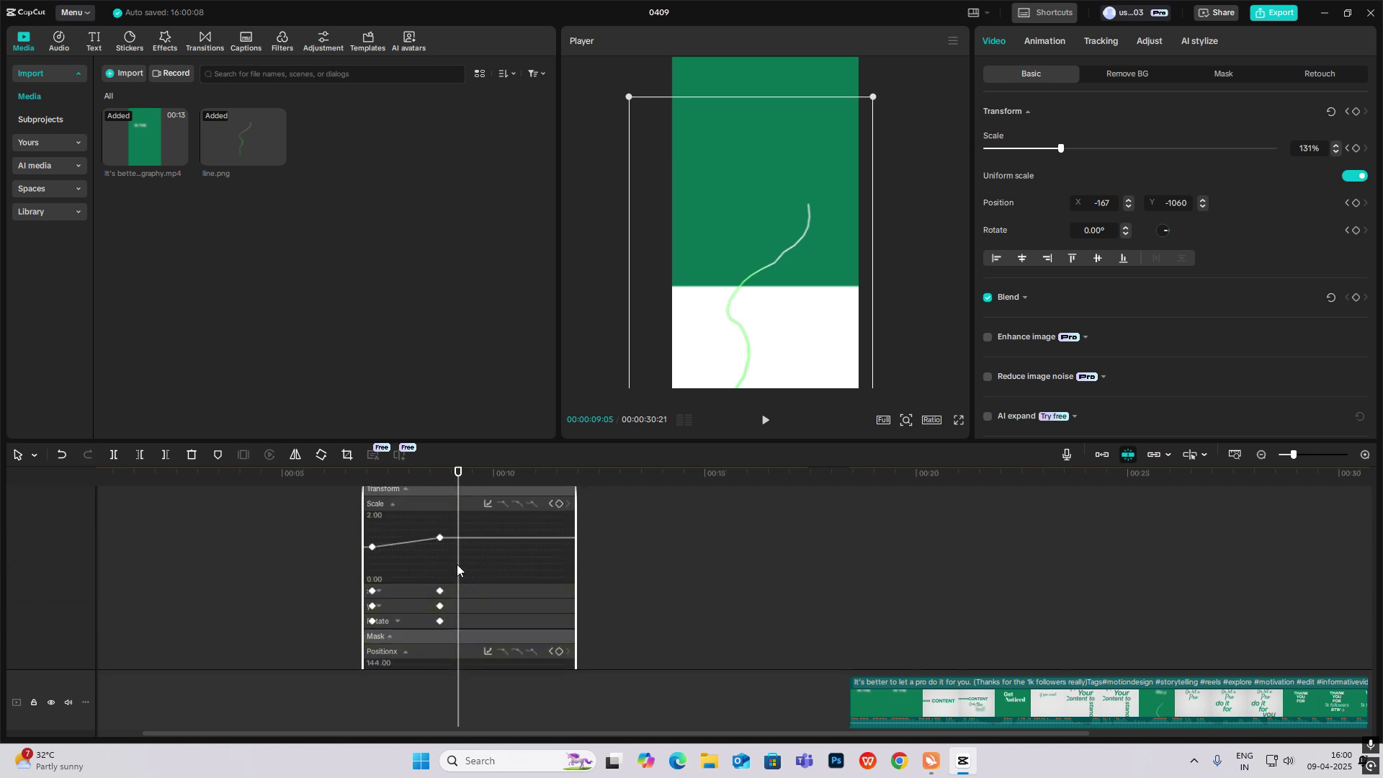
left_click(489, 522)
left_click(705, 640)
left_click(773, 511)
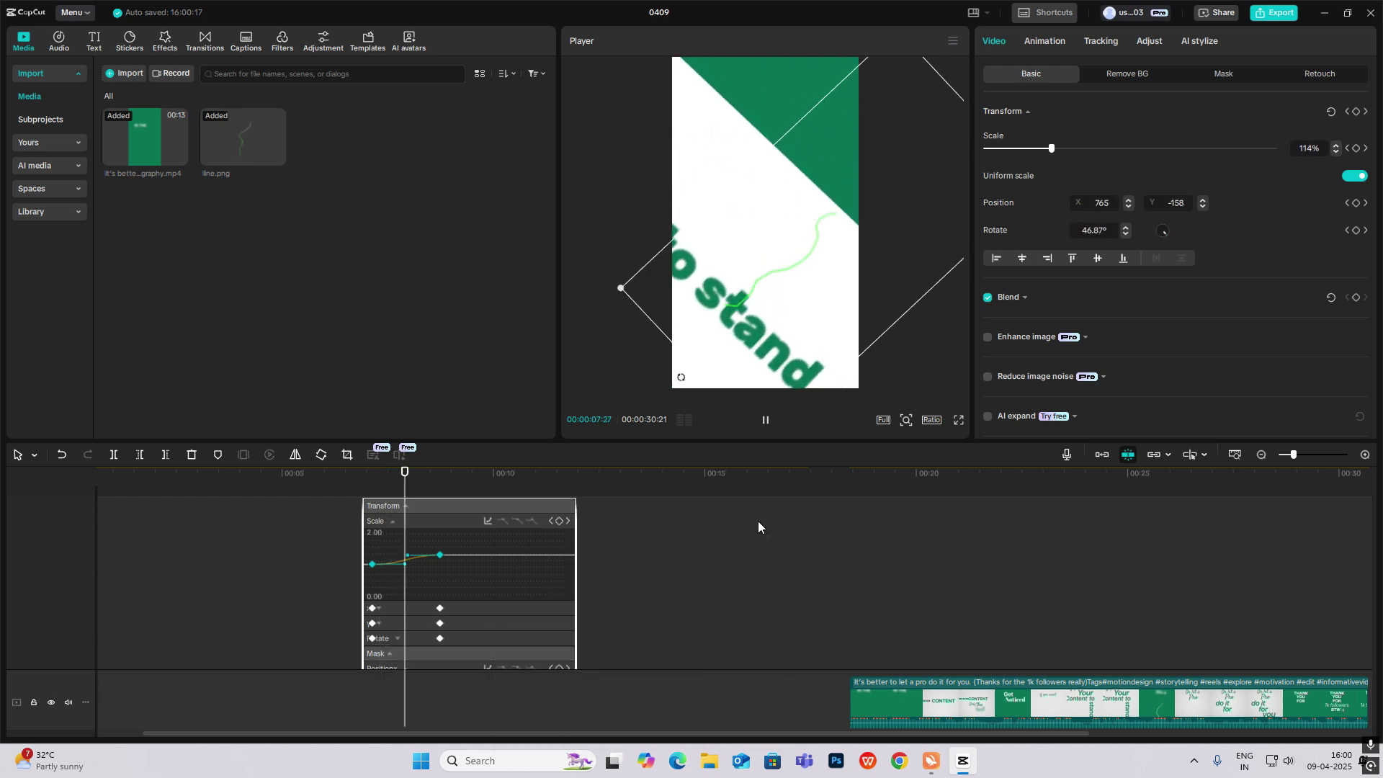
Apply the Quad Ease curve to the line clip's X and Y position keyframes
left_click(410, 612)
left_click(702, 629)
left_click(379, 623)
left_click(773, 510)
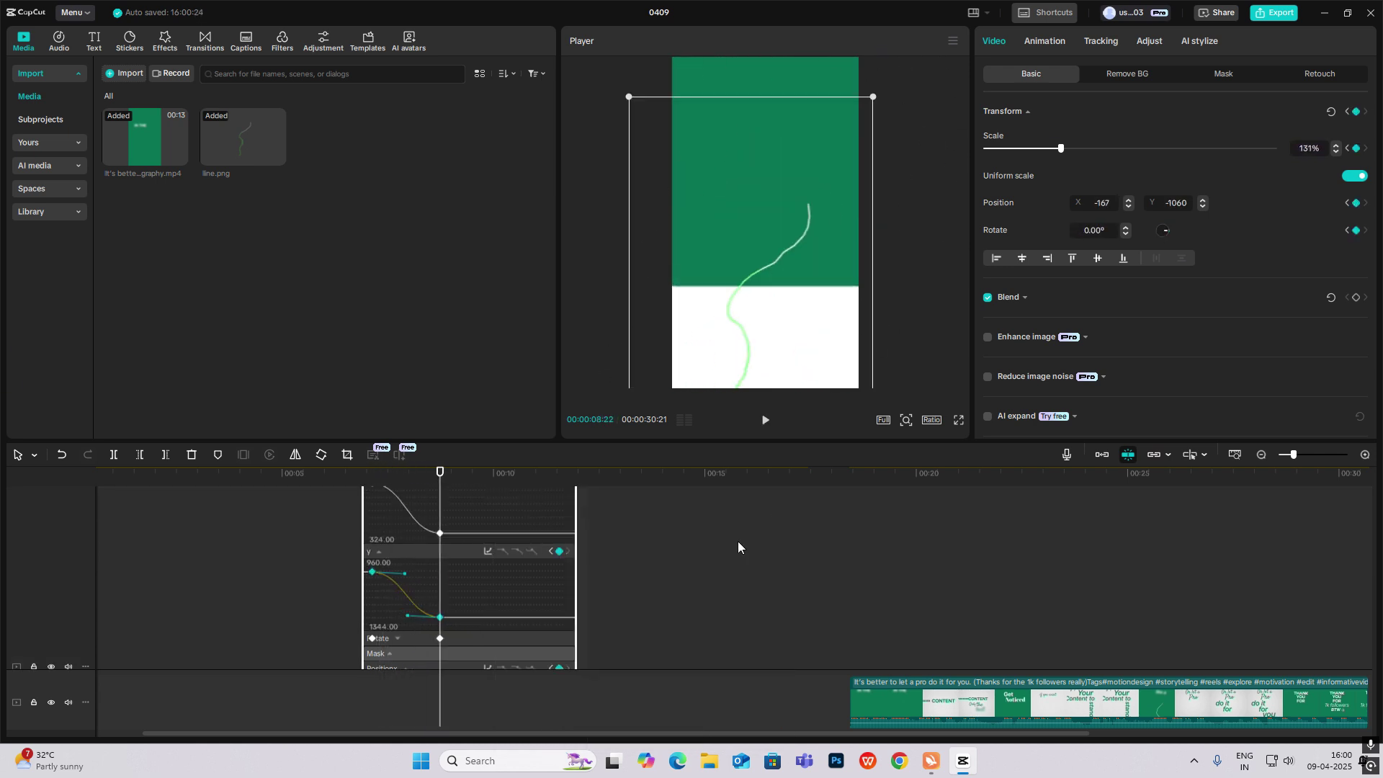
Apply the Quad Ease curve to the line clip's rotation keyframes and deselect the clip
left_click(397, 637)
left_click(488, 566)
left_click(702, 629)
left_click(774, 514)
scroll(416, 626, "up", 1)
left_click(416, 626)
left_click(487, 583)
left_click(702, 629)
left_click(772, 510)
left_click(612, 573)
Play the animation from the start and compare the line transition with the reference video's "Edit like a PRO" section
left_click_drag(444, 478, 3, 557)
scroll(458, 590, "down", 3)
key("space")
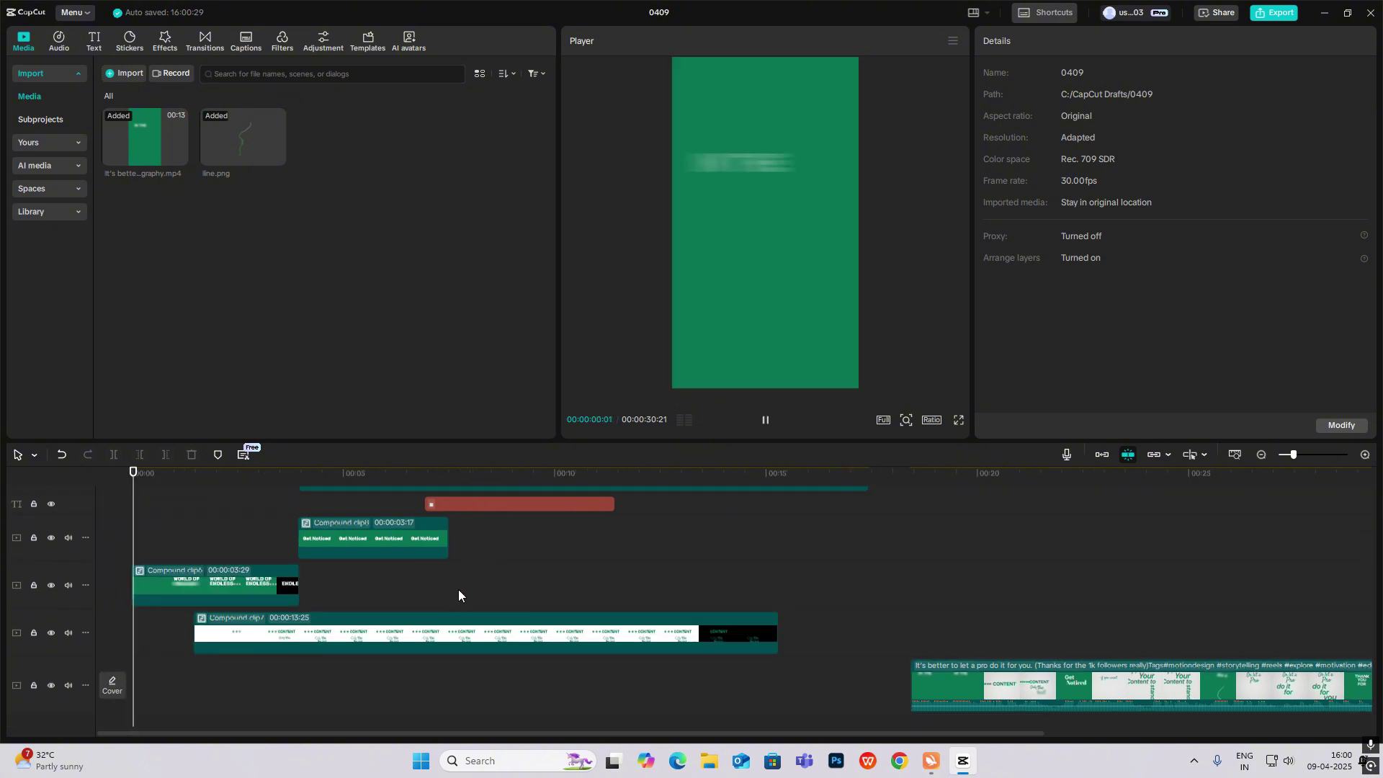
scroll(452, 599, "up", 1)
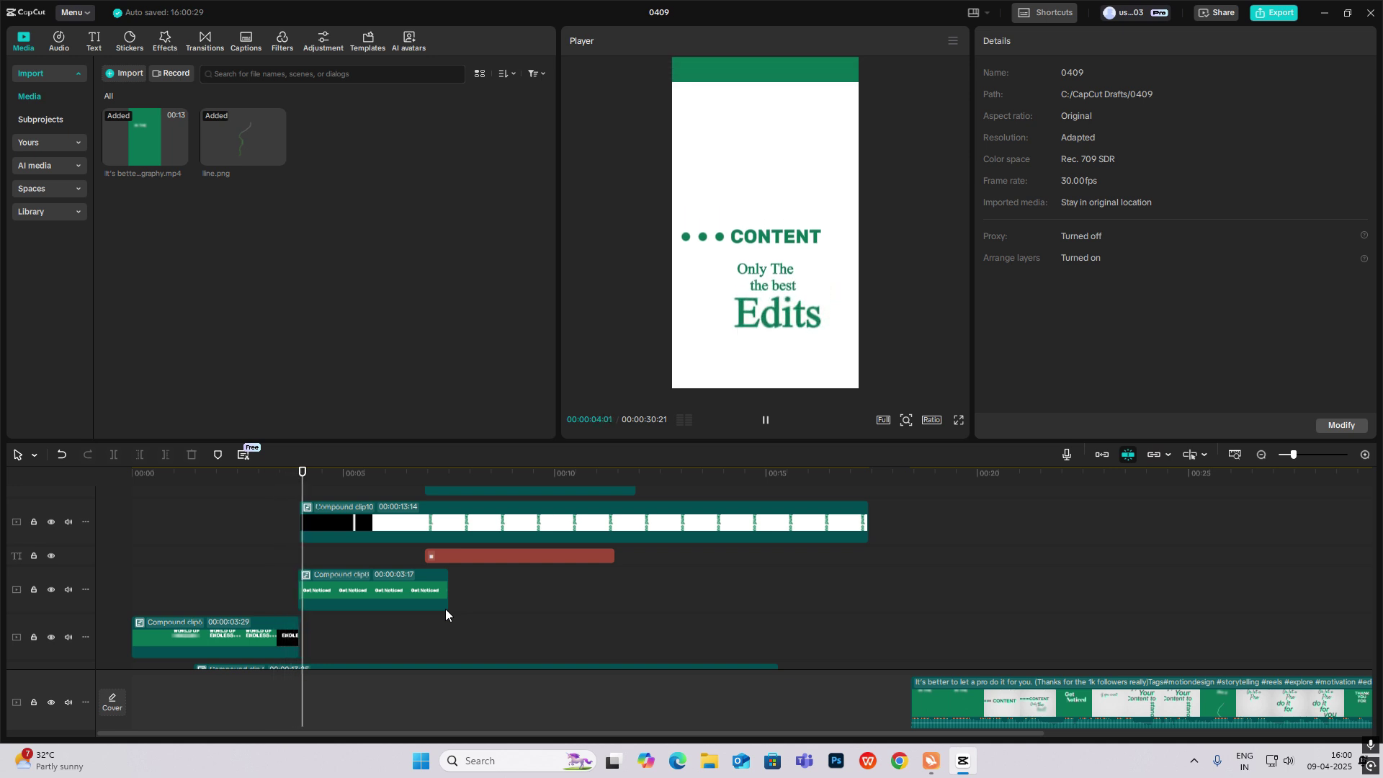
scroll(445, 614, "up", 1)
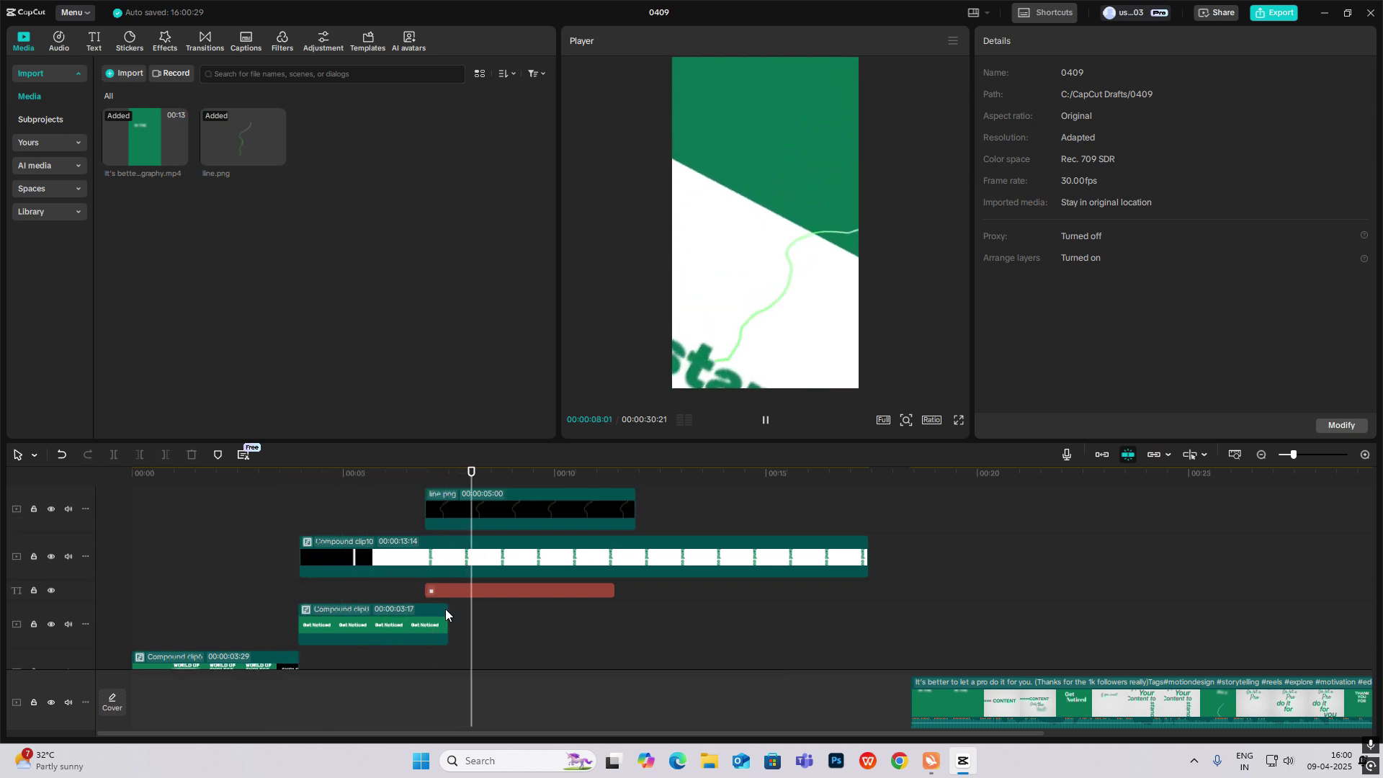
left_click(1193, 715)
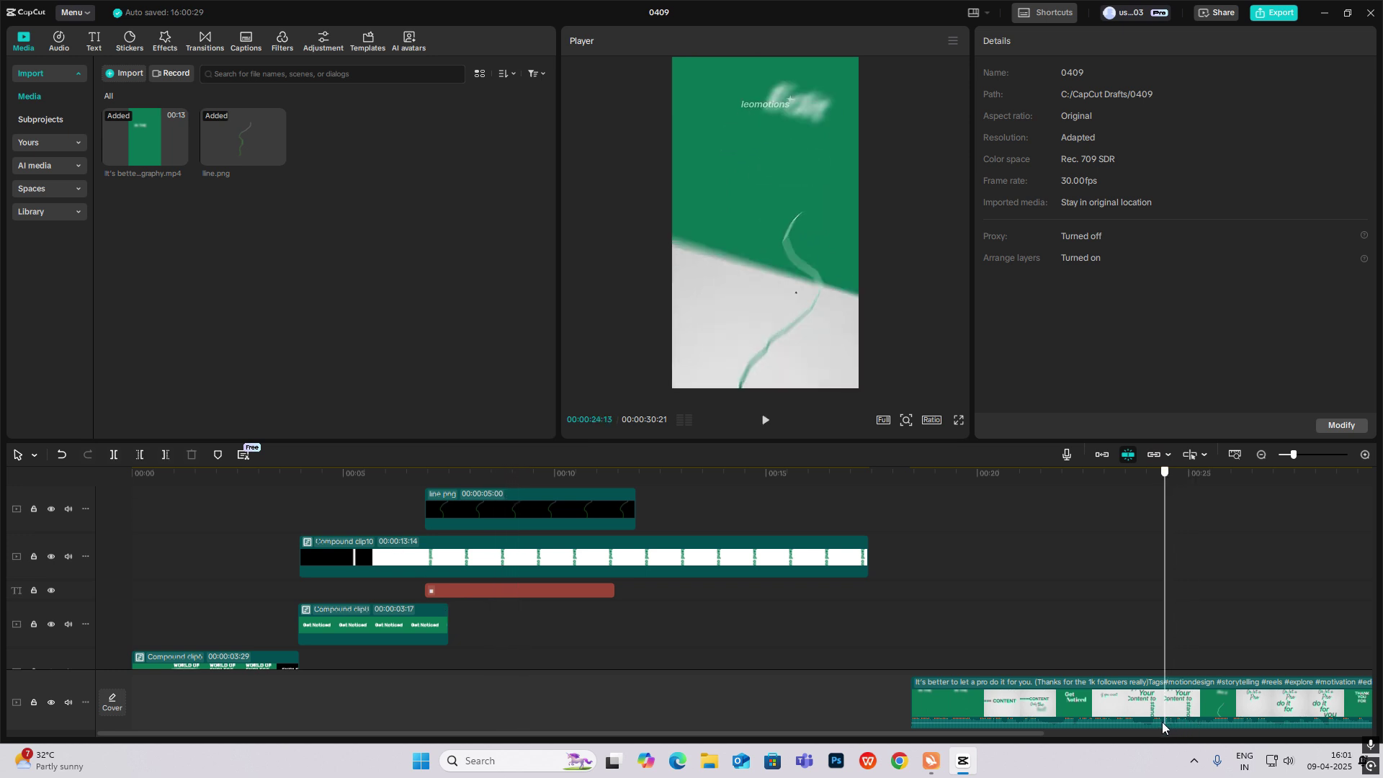
left_click(1153, 724)
left_click(1196, 721)
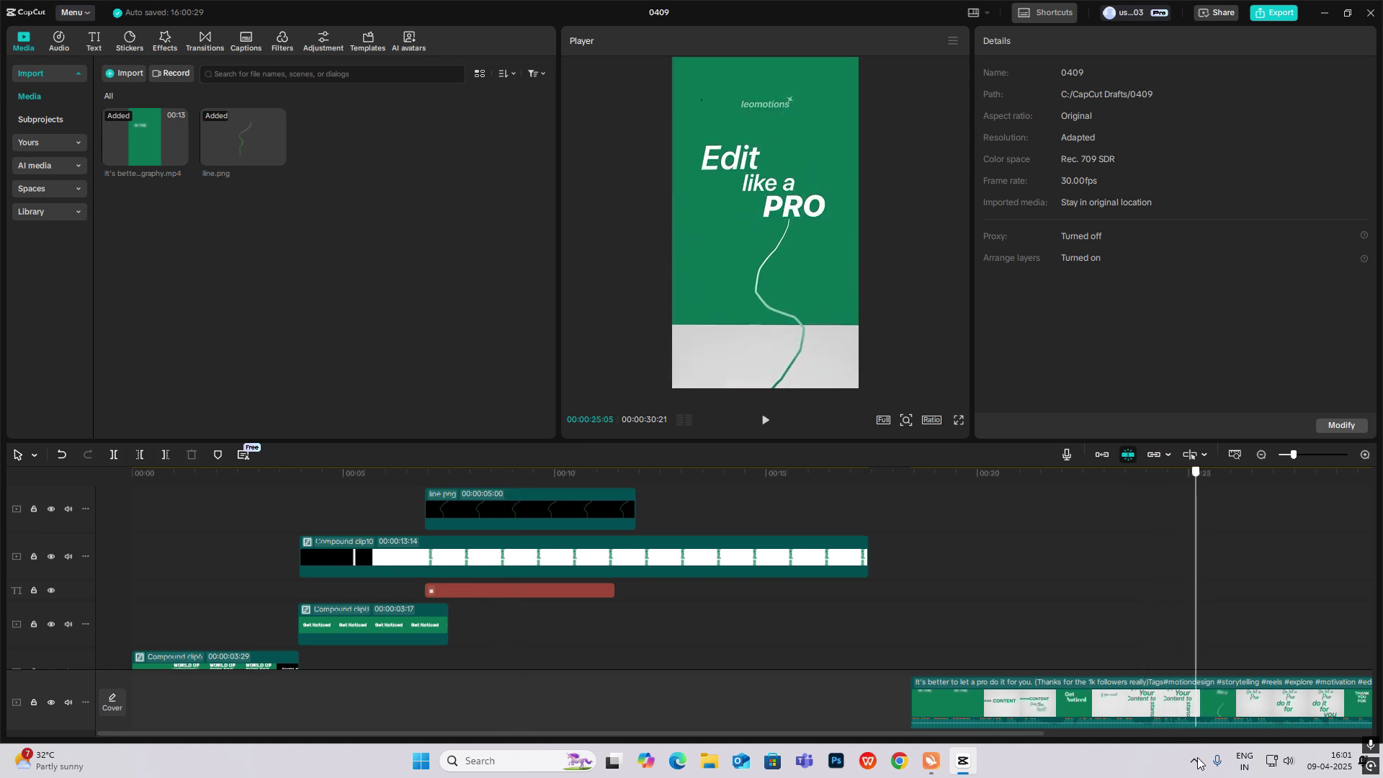
Add a white "Edit Like A" text in title case above the line's upper end and give it a text animation
left_click_drag(1201, 764, 505, 723)
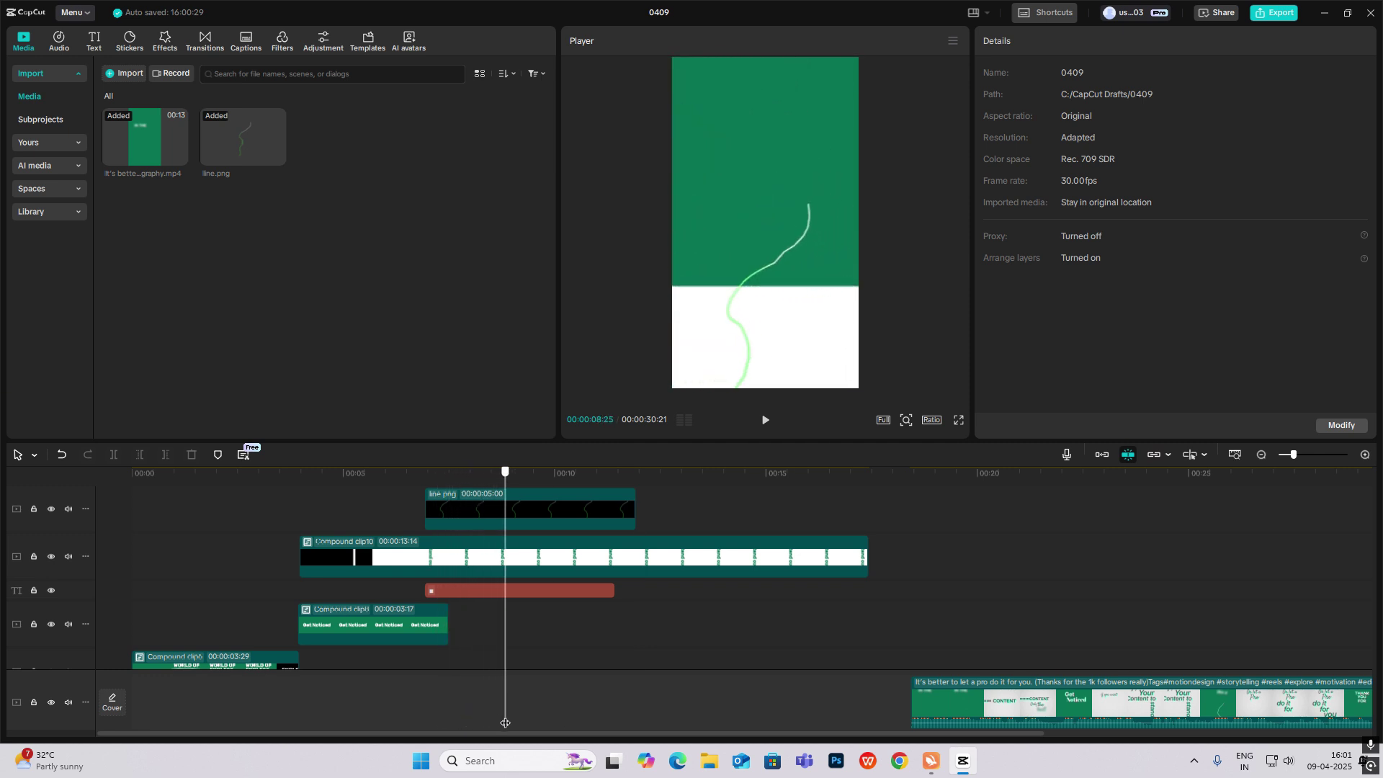
left_click(93, 42)
left_click_drag(149, 90, 589, 479)
type("edit like a")
left_click(1120, 283)
left_click_drag(791, 139, 770, 158)
left_click(1038, 40)
left_click(1200, 312)
Duplicate the text as a larger "PRO" below "Edit Like A" and position both together just above the line's upper end
key("ctrl+v")
double_click(767, 127)
type("PRO")
left_click_drag(523, 503, 564, 550)
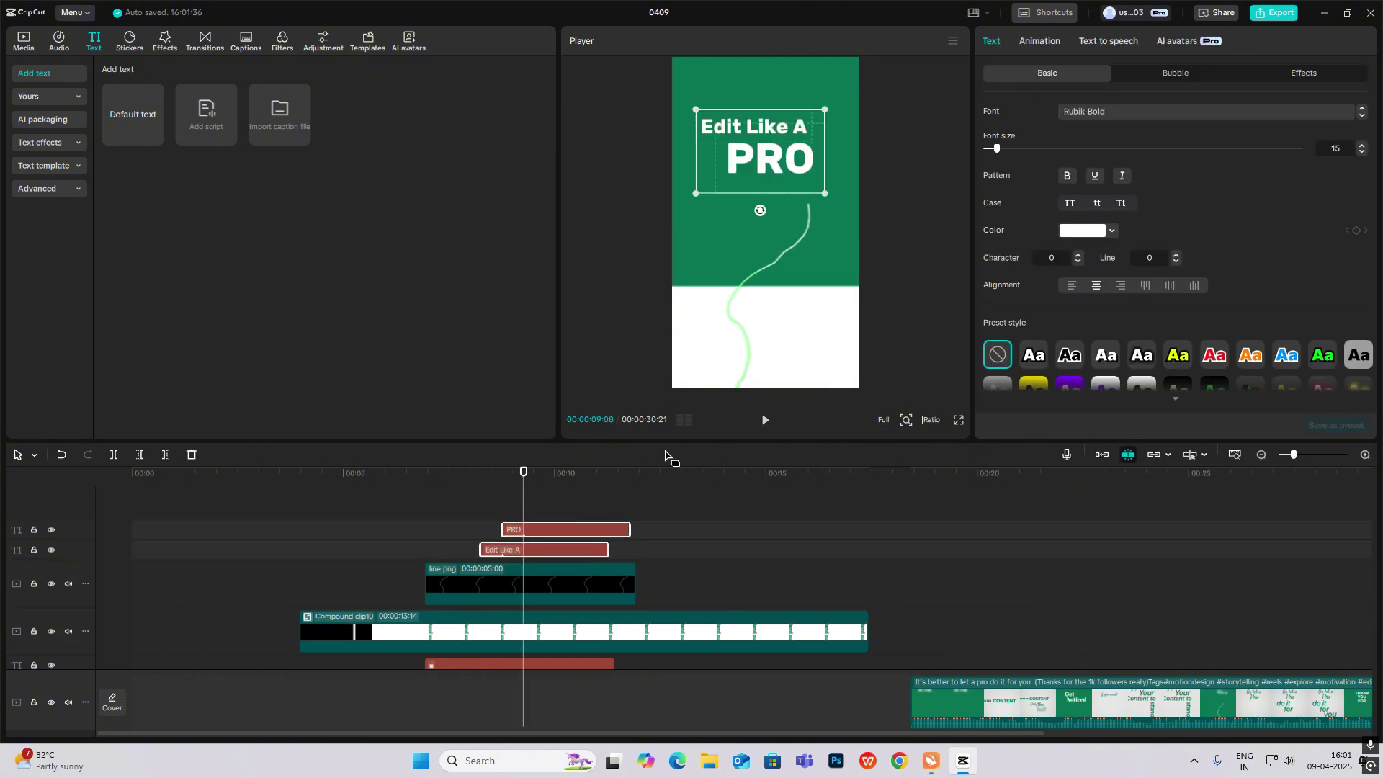
left_click_drag(776, 192, 779, 201)
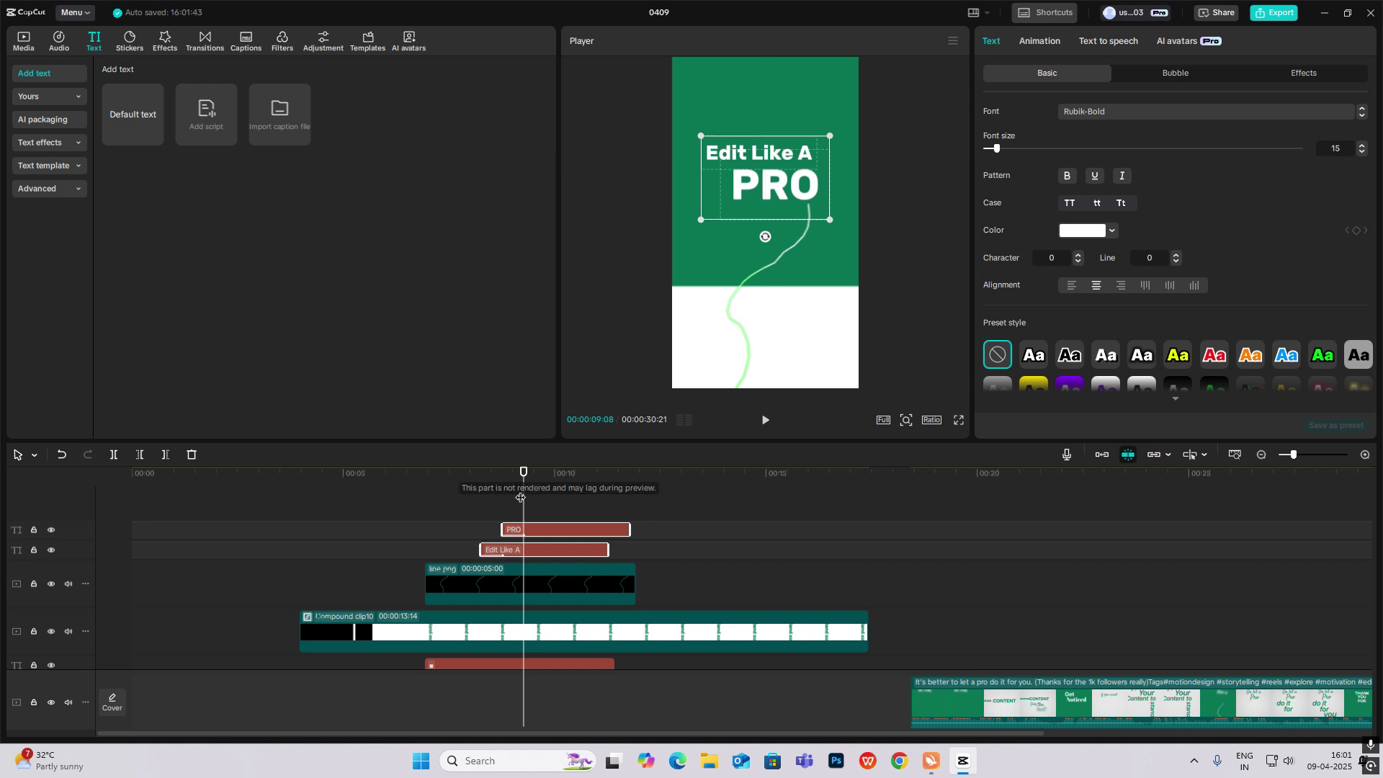
Preview the new text section and examine the reference video from "Edit like a PRO" through the closing thank-you text
left_click(432, 504)
key("space")
key("space")
scroll(965, 530, "down", 2)
left_click(1060, 570)
left_click_drag(1060, 570, 772, 724)
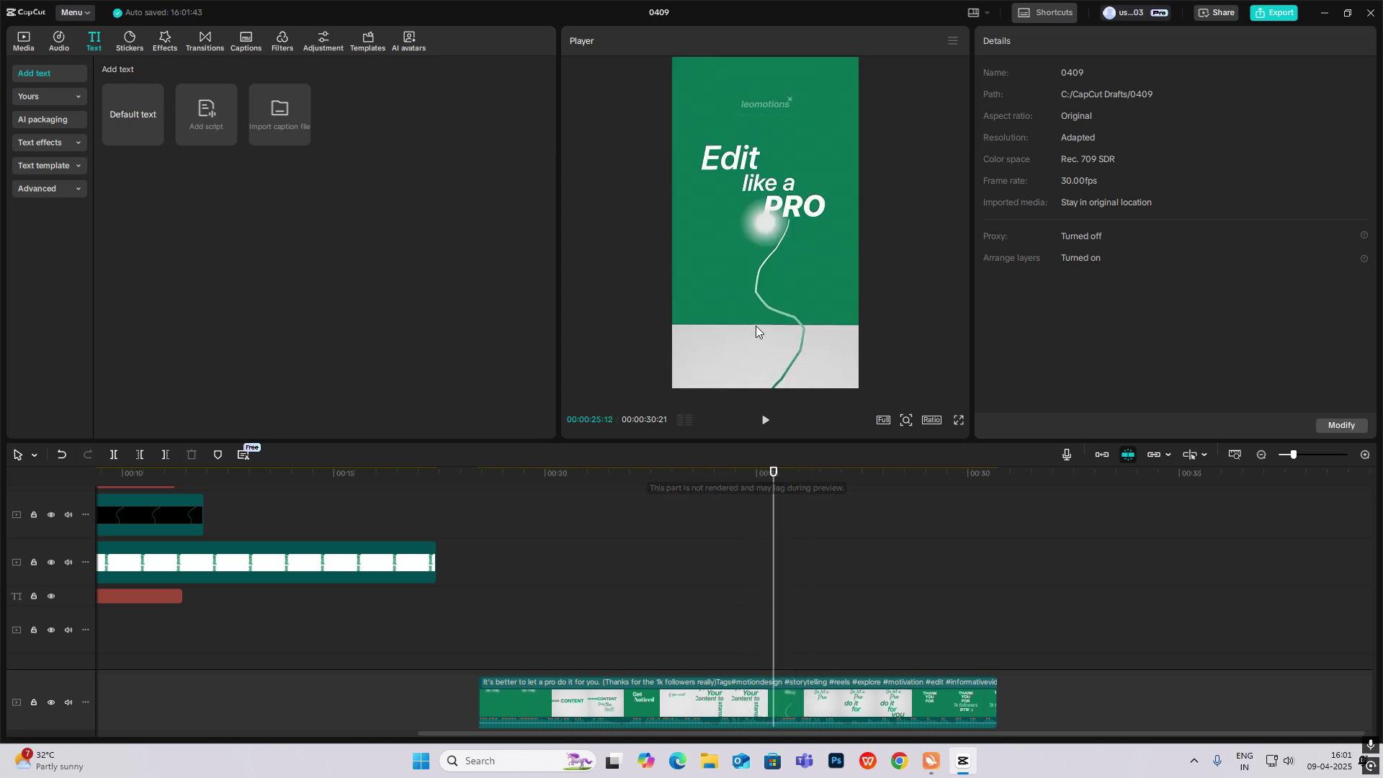
left_click_drag(779, 513, 769, 520)
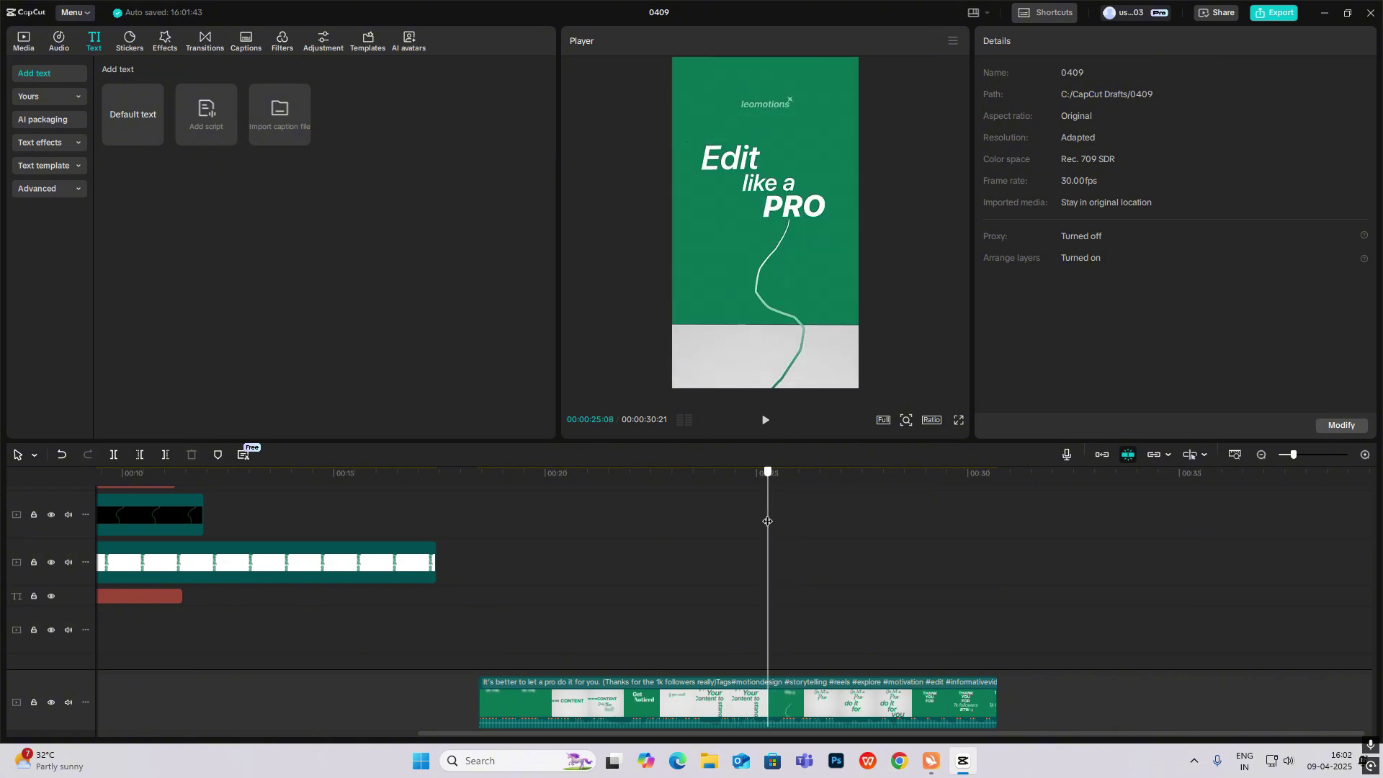
left_click_drag(770, 521, 980, 542)
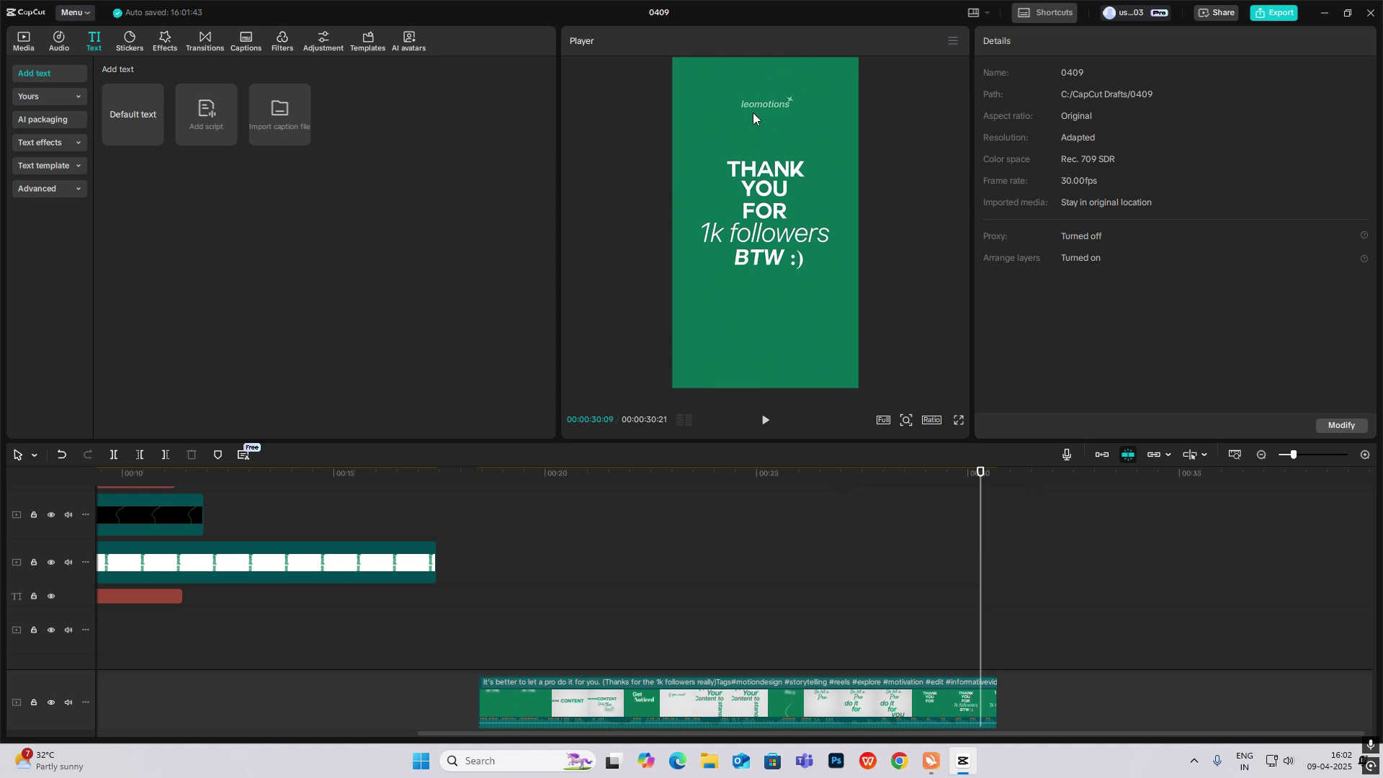